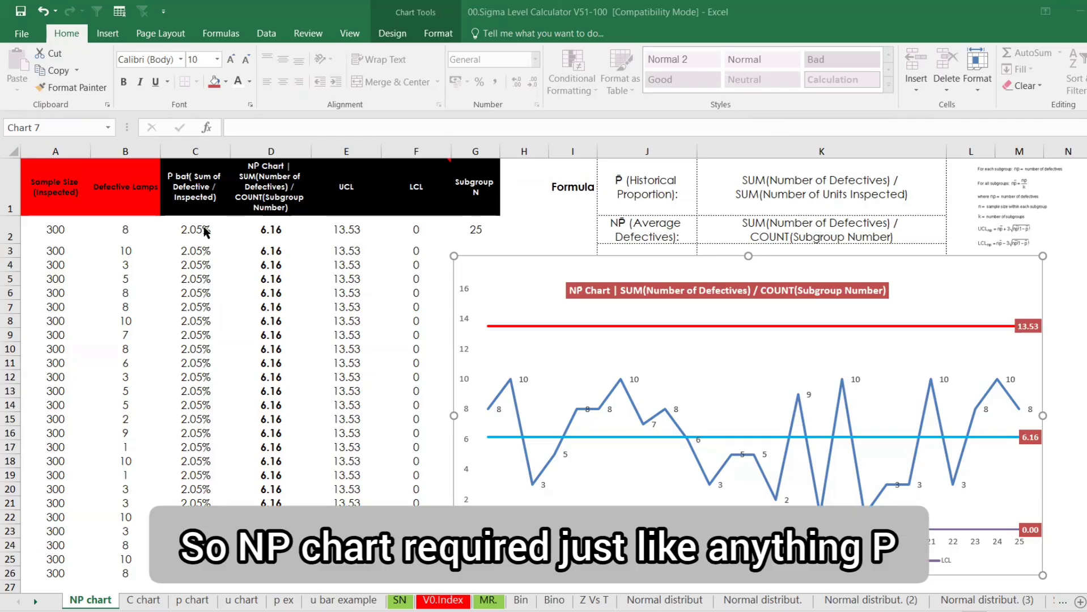
Highlight the Defective Lamps values, the sample size column and the calculated columns C through G
left_click(123, 193)
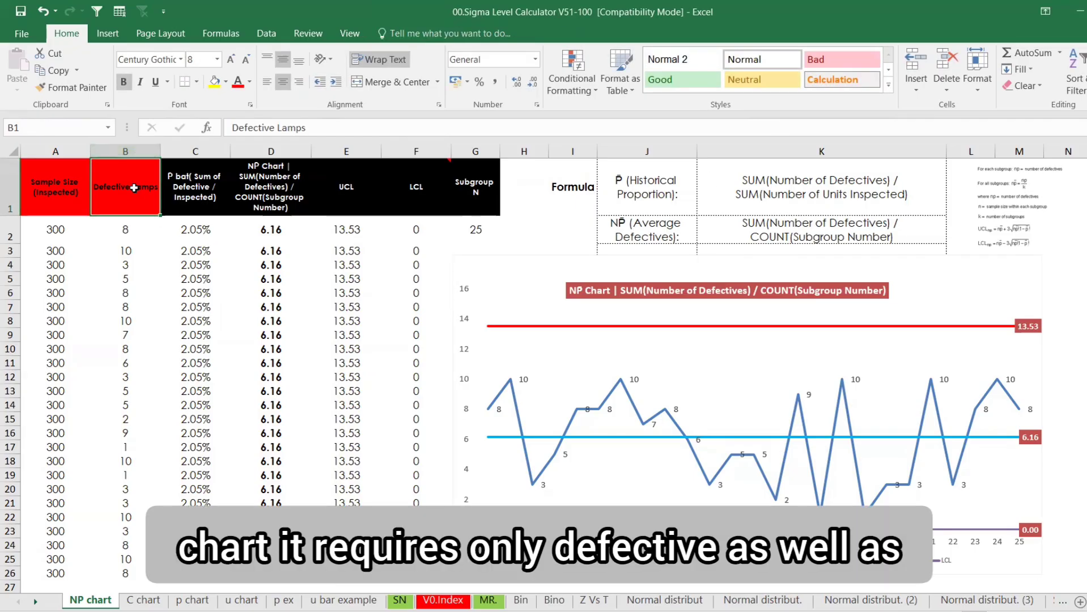
left_click_drag(137, 201, 157, 487)
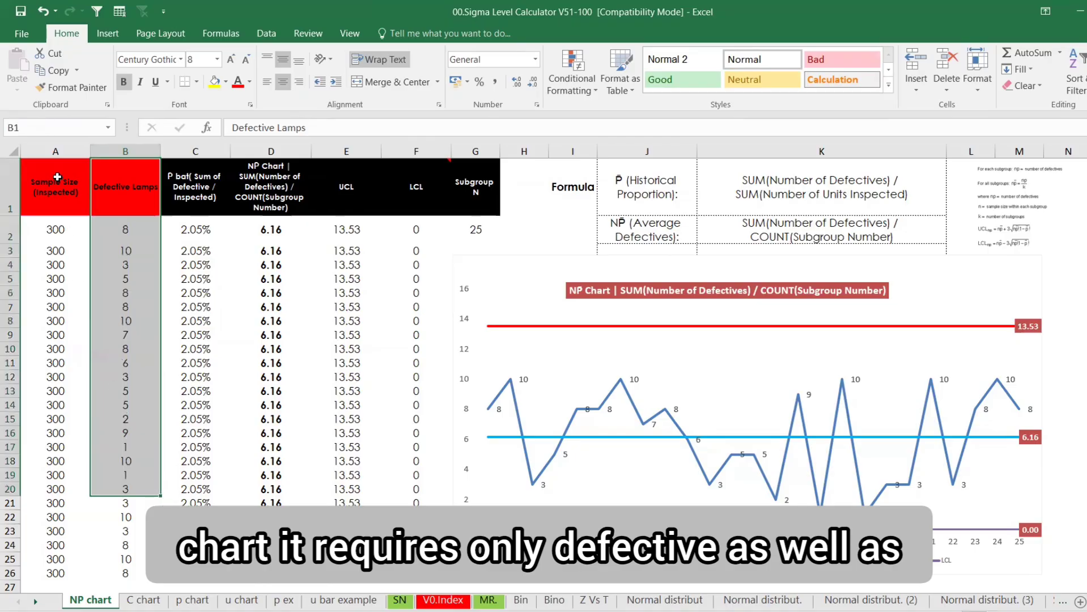
left_click_drag(58, 152, 149, 572)
left_click(192, 189)
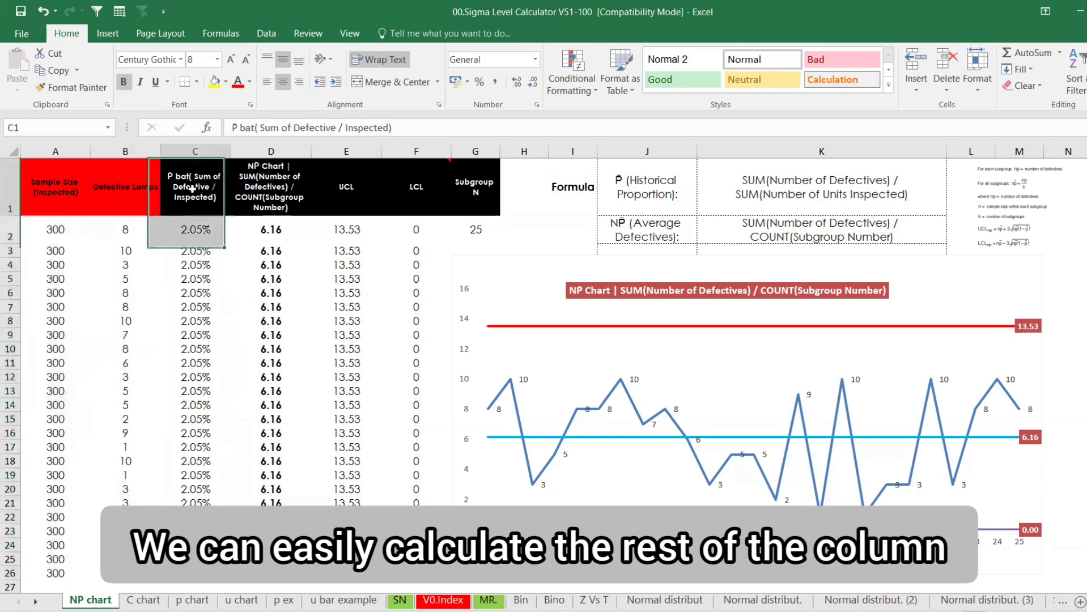
left_click_drag(193, 188, 431, 574)
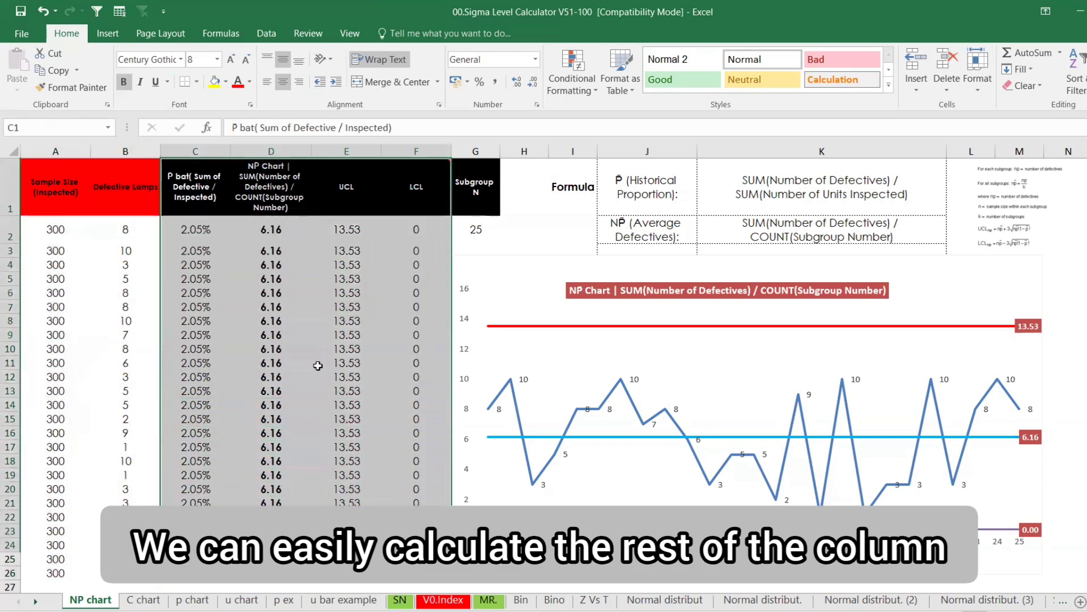
left_click_drag(197, 187, 469, 192)
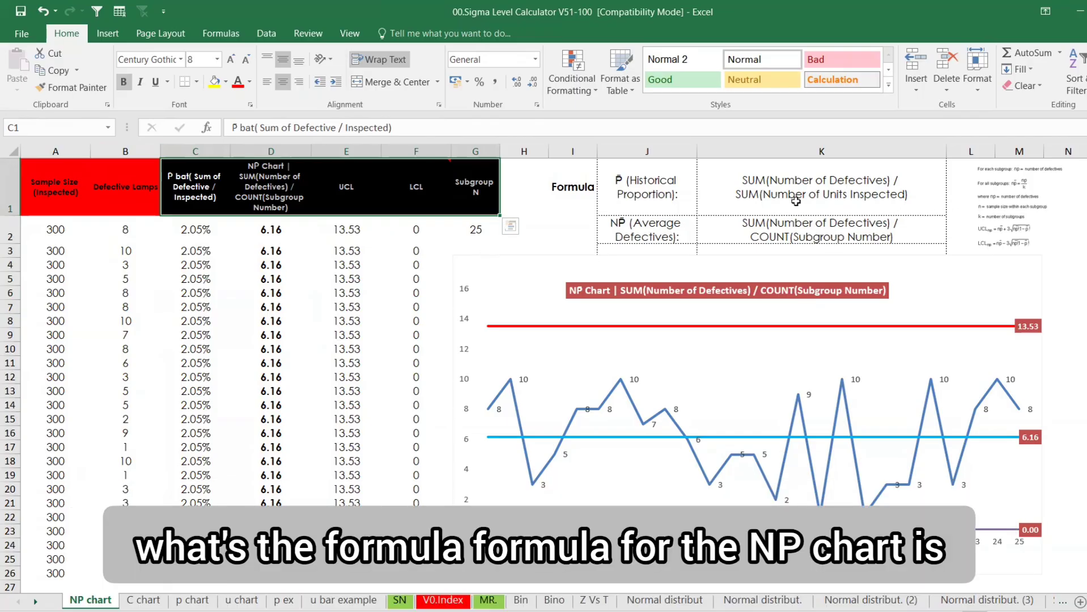
Switch to the screen pen and handwrite P̄ = Σdef in red beside the P bar column
key("alt+Tab")
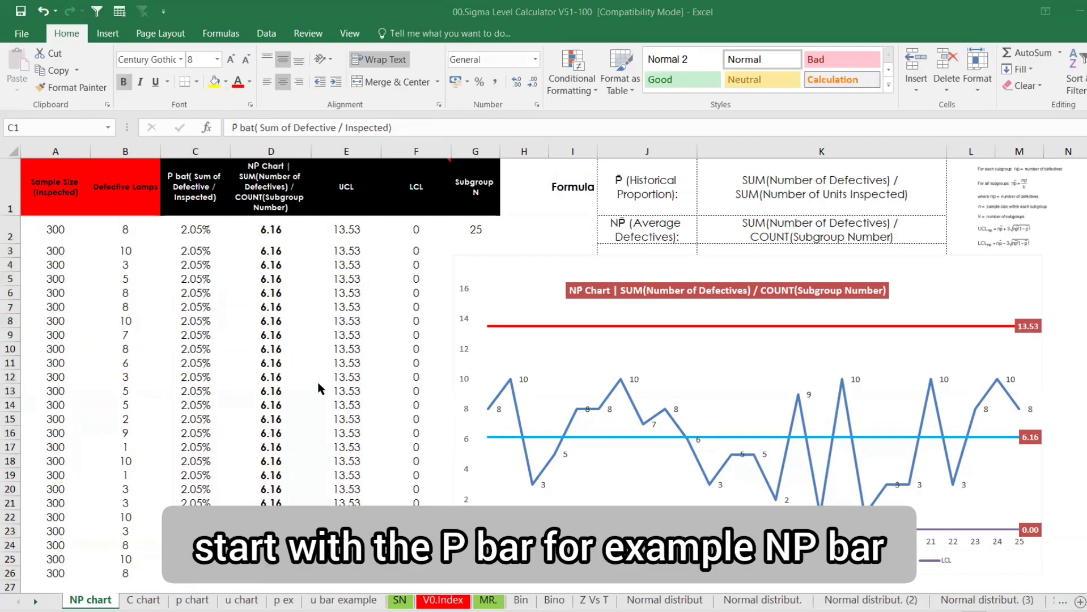
mouse_move(196, 374)
left_mouse_down()
mouse_move(210, 412)
mouse_move(221, 357)
mouse_move(255, 401)
left_mouse_up()
mouse_move(241, 347)
left_mouse_down()
mouse_move(252, 361)
mouse_move(262, 341)
left_mouse_up()
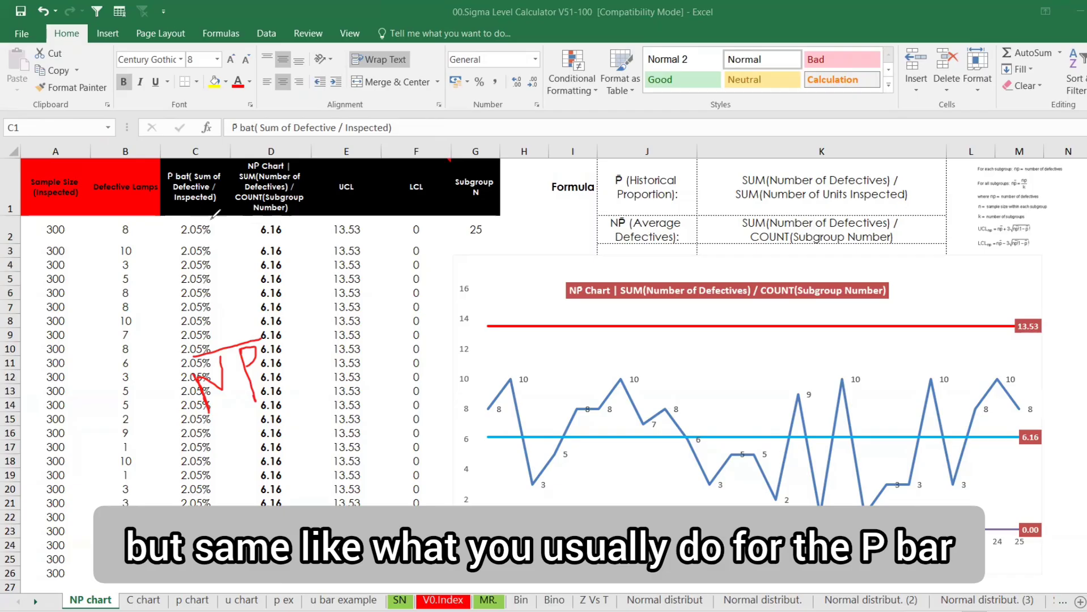
left_click_drag(197, 271, 211, 309)
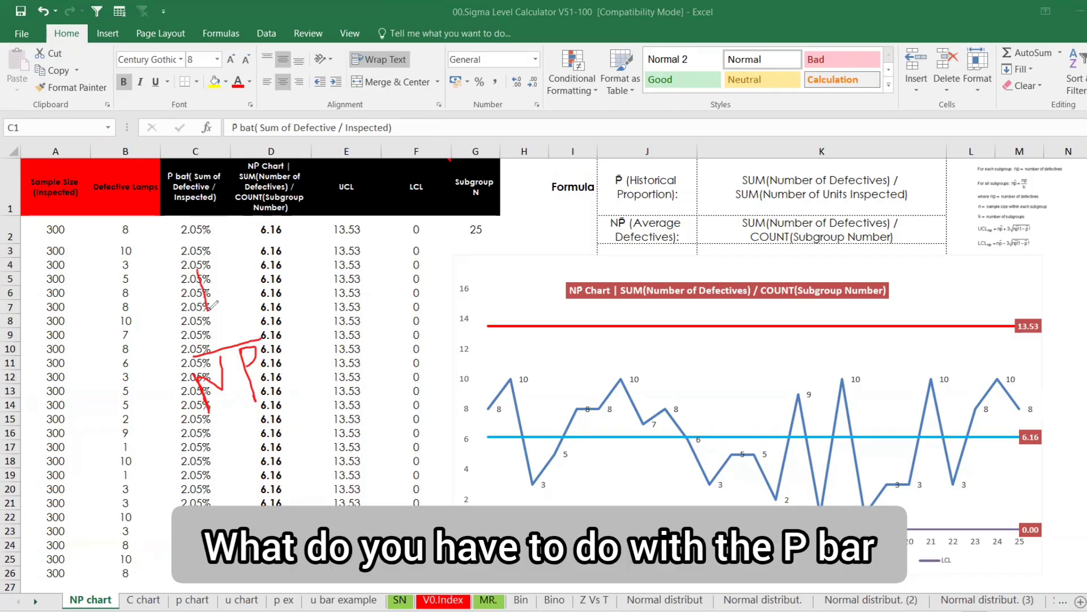
mouse_move(183, 262)
left_mouse_down()
mouse_move(215, 256)
mouse_move(252, 271)
left_mouse_up()
mouse_move(296, 217)
left_mouse_down()
mouse_move(301, 250)
mouse_move(314, 254)
left_mouse_up()
mouse_move(327, 237)
left_mouse_down()
mouse_move(321, 251)
mouse_move(347, 246)
mouse_move(357, 258)
mouse_move(378, 229)
left_mouse_up()
mouse_move(312, 275)
left_mouse_down()
mouse_move(374, 244)
mouse_move(334, 290)
mouse_move(337, 306)
mouse_move(394, 270)
left_mouse_up()
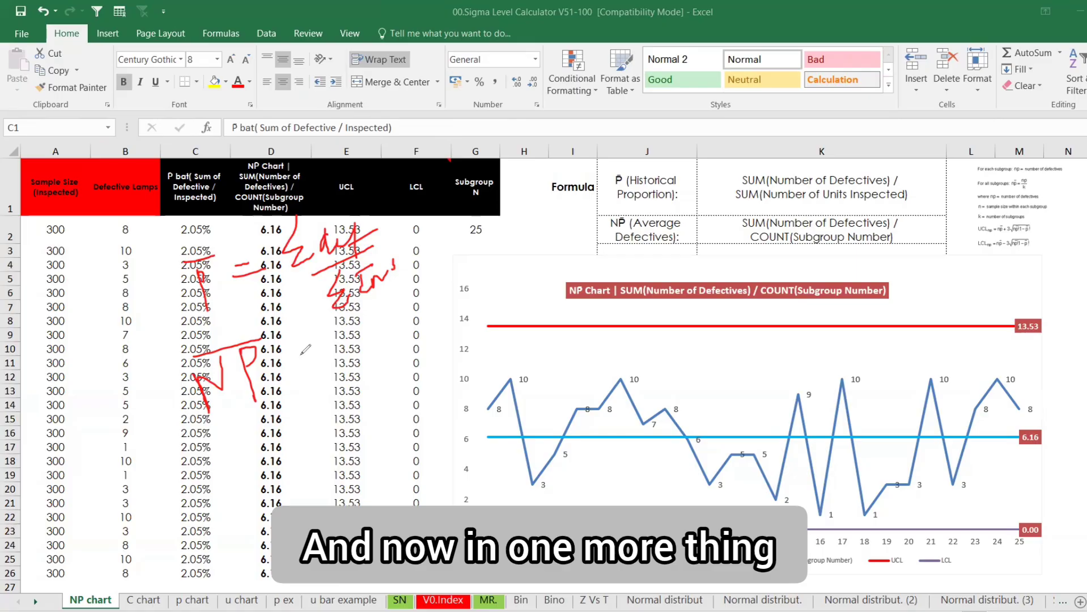
Handwrite NP̄ = Σdef / n in red, with an arrow to the defective counts
mouse_move(298, 355)
left_mouse_down()
mouse_move(311, 348)
mouse_move(314, 362)
left_mouse_up()
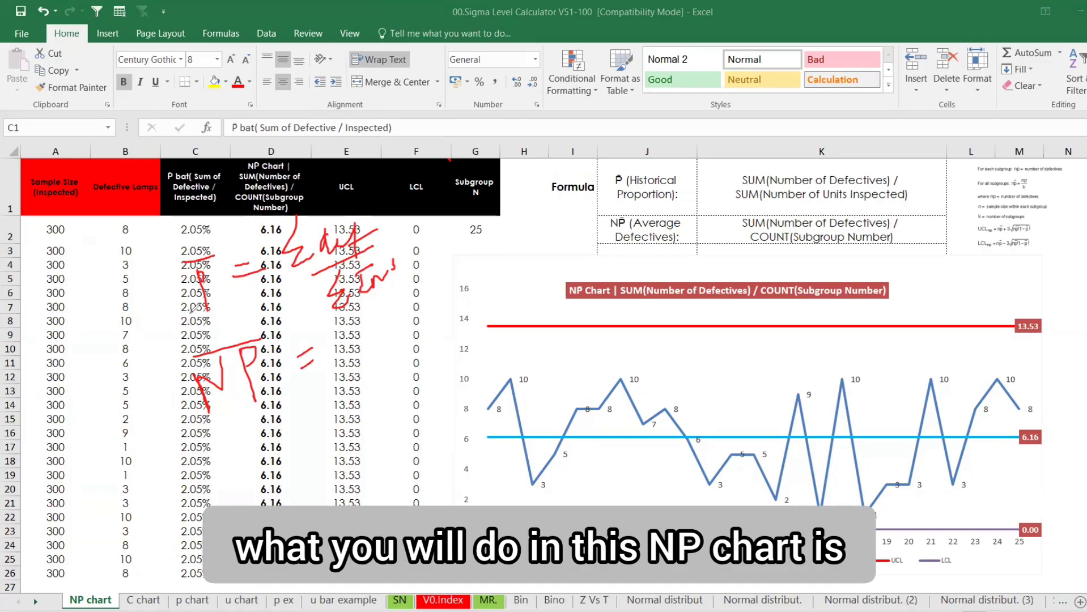
mouse_move(209, 287)
left_mouse_down()
mouse_move(127, 357)
mouse_move(176, 388)
left_mouse_up()
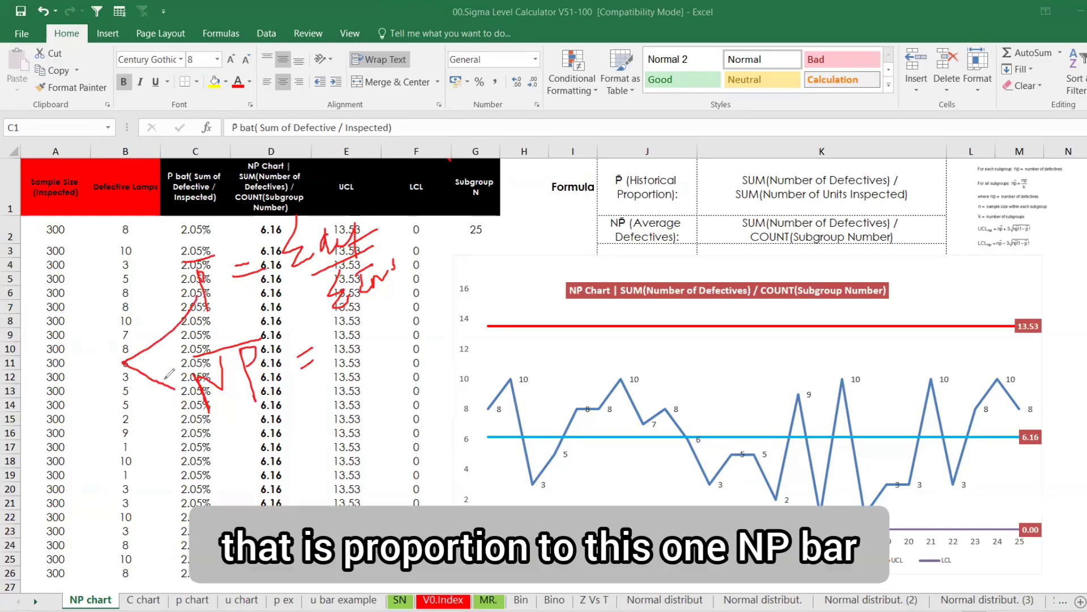
left_click_drag(412, 209, 413, 240)
left_click(403, 218)
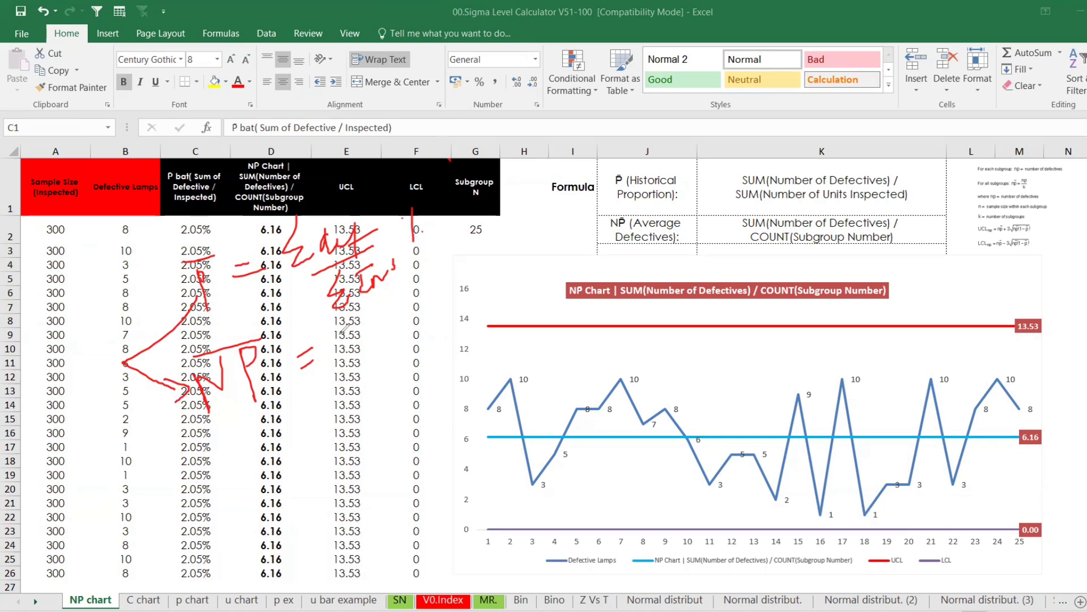
mouse_move(357, 326)
left_mouse_down()
mouse_move(347, 356)
mouse_move(374, 349)
left_mouse_up()
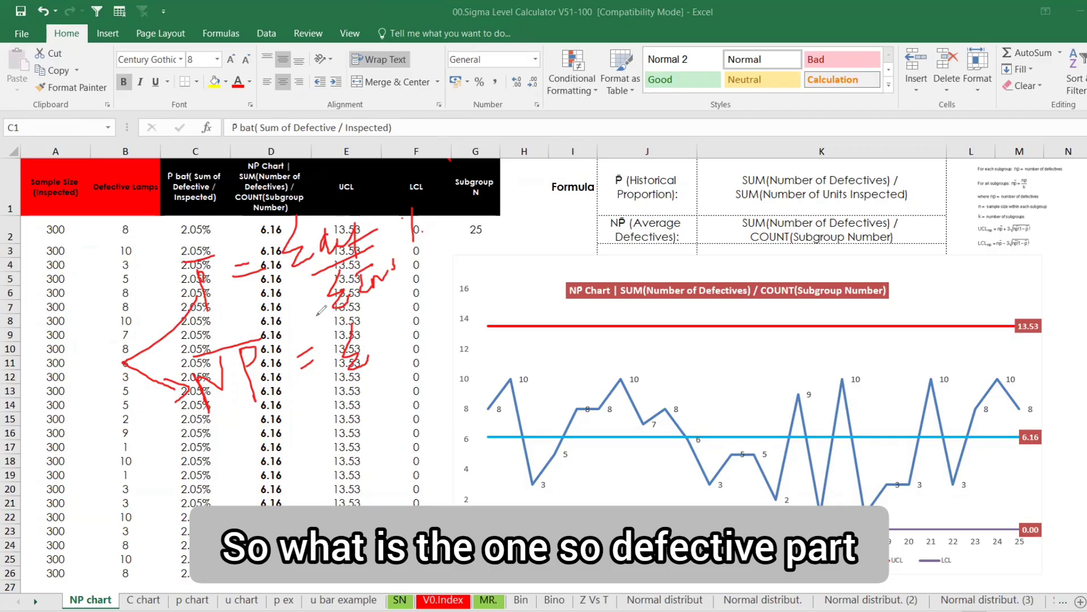
mouse_move(380, 339)
left_mouse_down()
mouse_move(379, 349)
mouse_move(404, 331)
mouse_move(422, 354)
mouse_move(421, 329)
left_mouse_up()
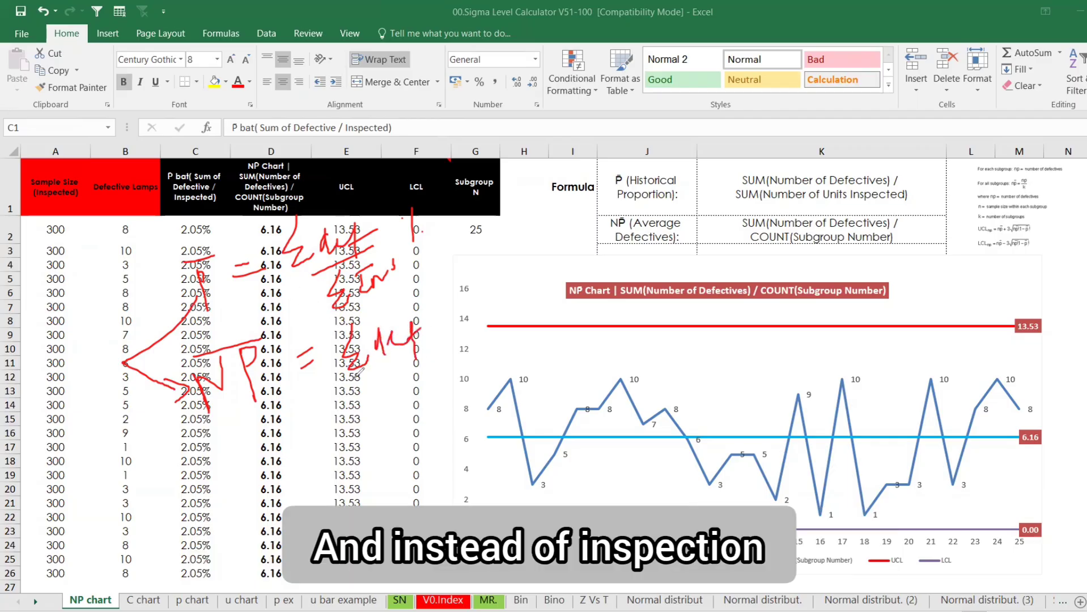
left_click_drag(355, 378, 425, 342)
mouse_move(392, 376)
left_mouse_down()
mouse_move(395, 391)
mouse_move(398, 376)
mouse_move(412, 382)
left_mouse_up()
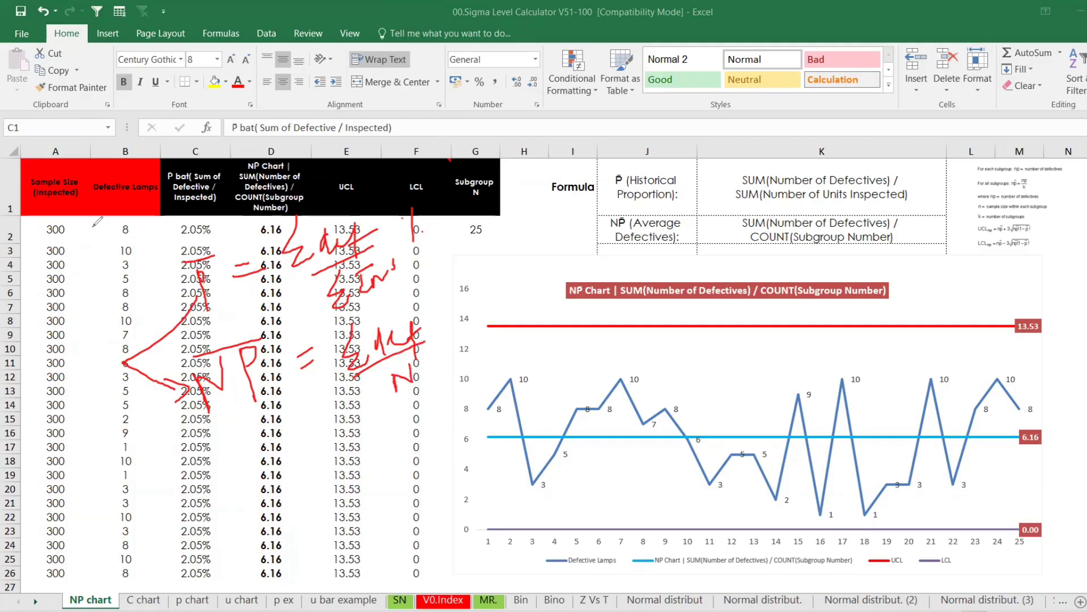
Add a red line down the defective counts and circle n, then dismiss the ink
left_click_drag(107, 217, 67, 584)
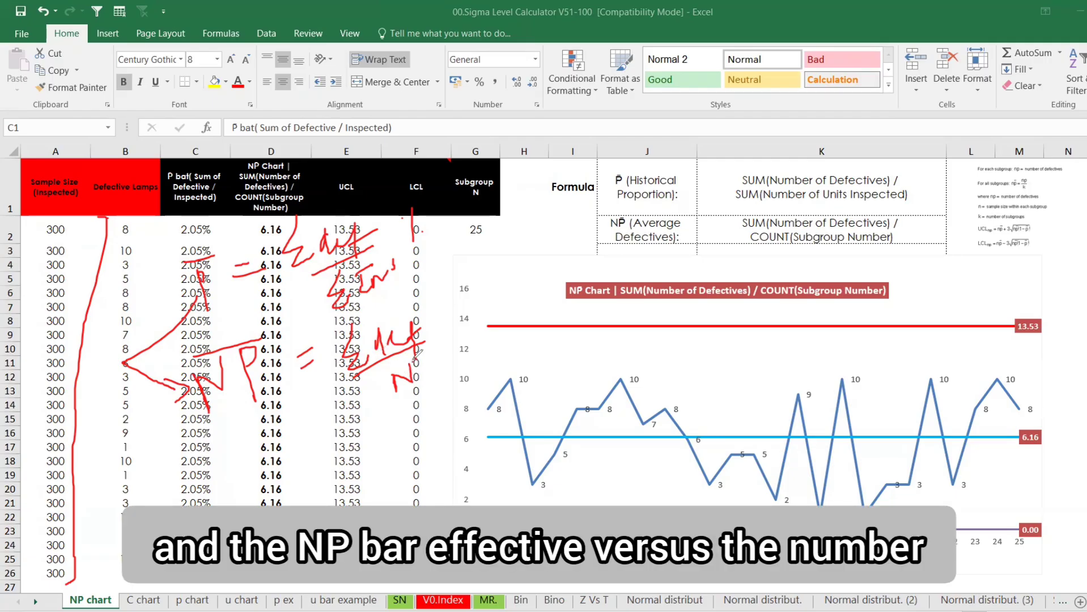
mouse_move(420, 349)
left_mouse_down()
mouse_move(380, 371)
mouse_move(417, 400)
mouse_move(421, 354)
left_mouse_up()
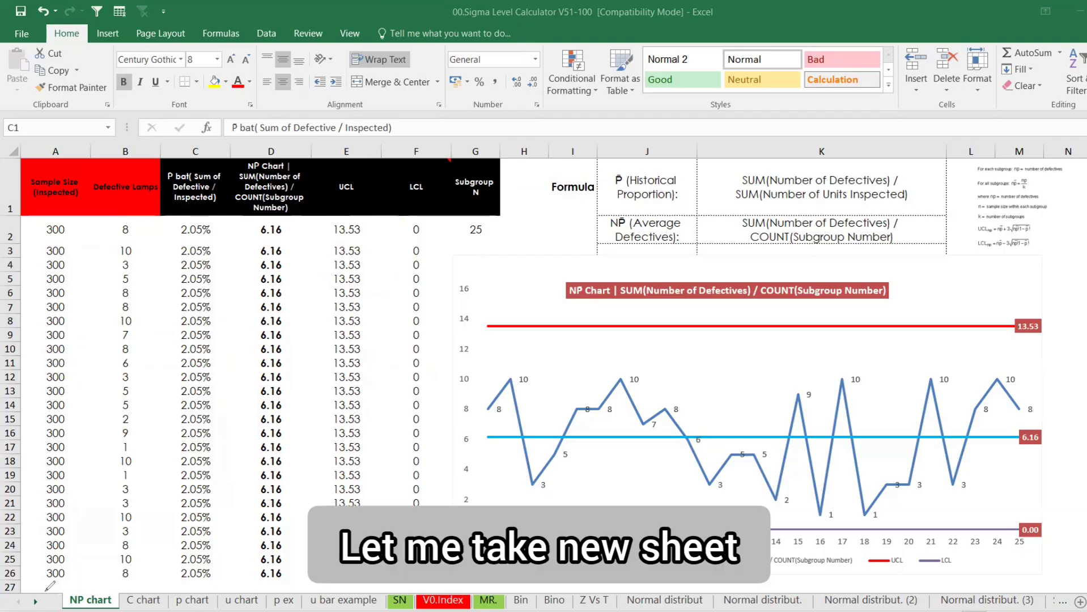
left_click(1080, 604)
On the new Sheet7, handwrite NP̄ and P̄ = Σdef / Σinsp in red
left_click(1081, 604)
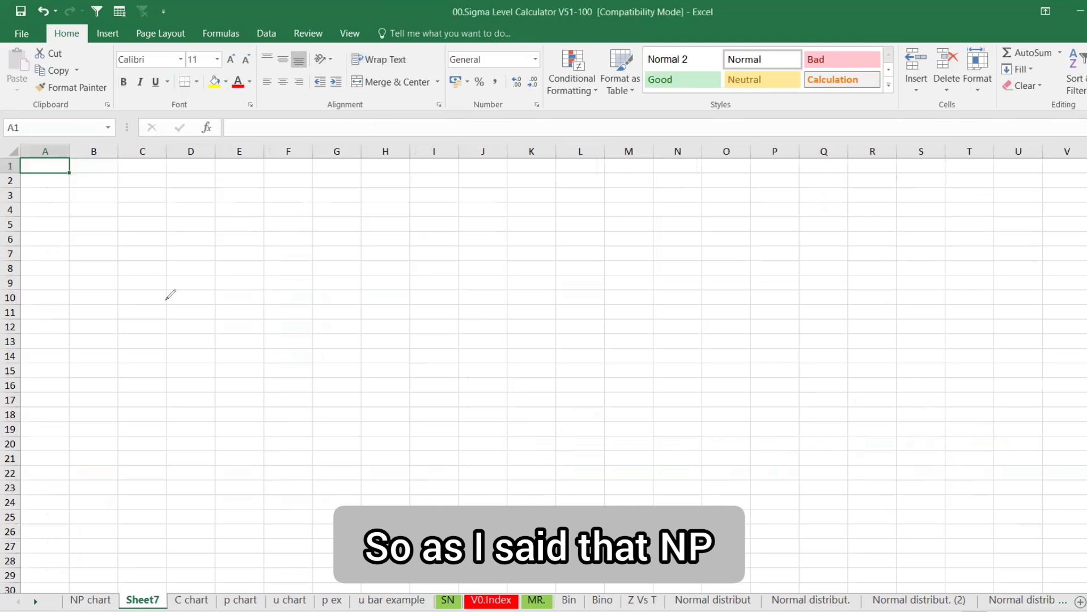
left_click_drag(160, 285, 175, 363)
left_click_drag(166, 308, 193, 294)
left_click_drag(201, 292, 214, 347)
mouse_move(195, 299)
left_mouse_down()
mouse_move(214, 311)
mouse_move(221, 277)
left_mouse_up()
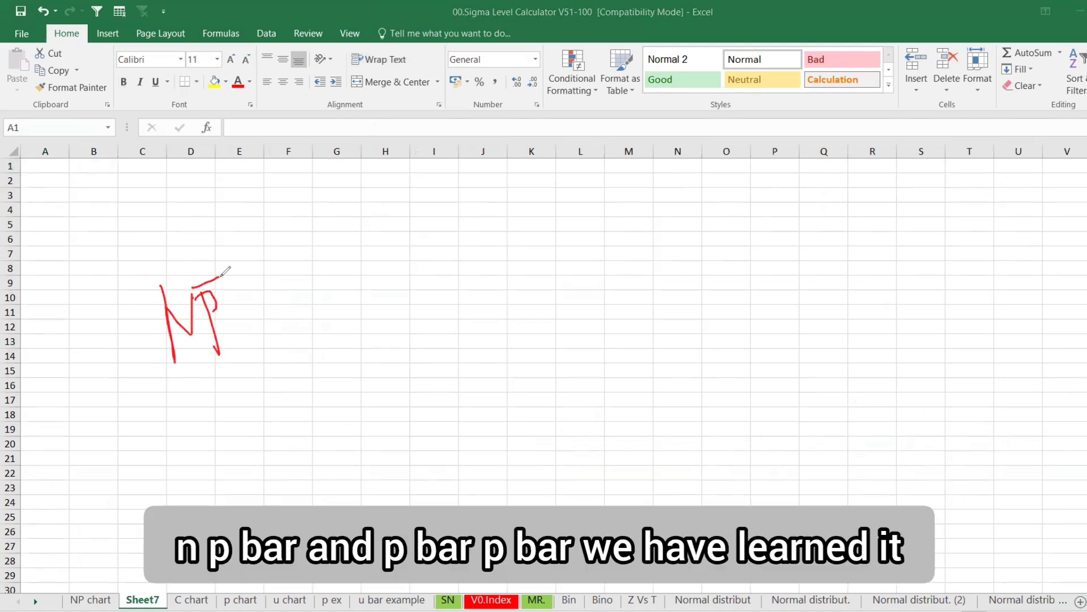
mouse_move(169, 191)
left_mouse_down()
mouse_move(182, 231)
mouse_move(183, 190)
mouse_move(175, 202)
mouse_move(192, 166)
mouse_move(255, 153)
mouse_move(258, 173)
left_mouse_up()
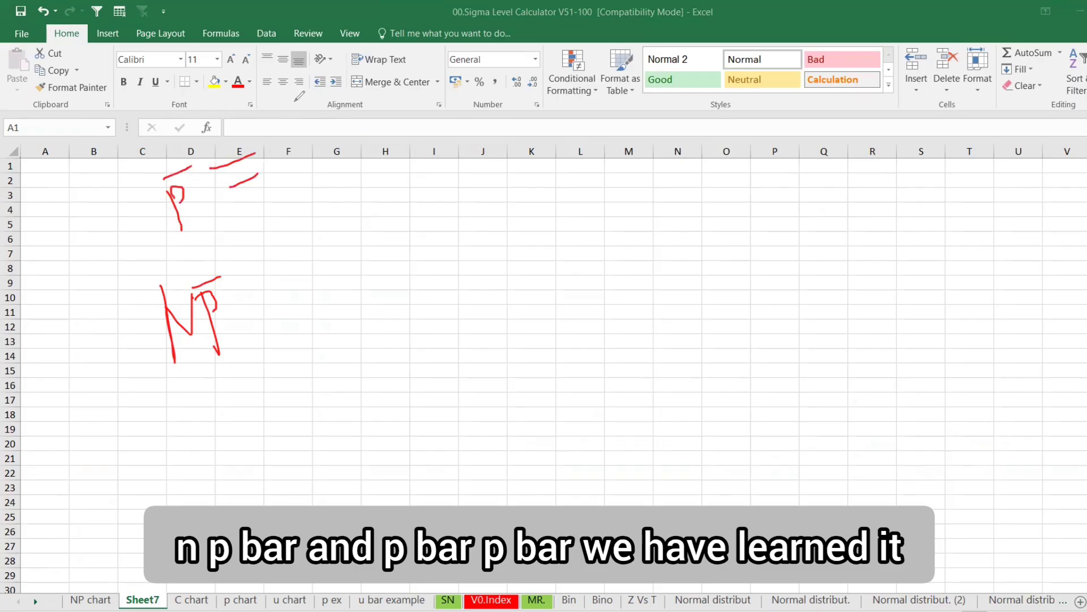
mouse_move(303, 69)
left_mouse_down()
mouse_move(273, 149)
mouse_move(286, 165)
mouse_move(313, 150)
mouse_move(334, 167)
mouse_move(365, 120)
mouse_move(364, 165)
mouse_move(383, 129)
left_mouse_up()
left_click_drag(304, 190, 392, 149)
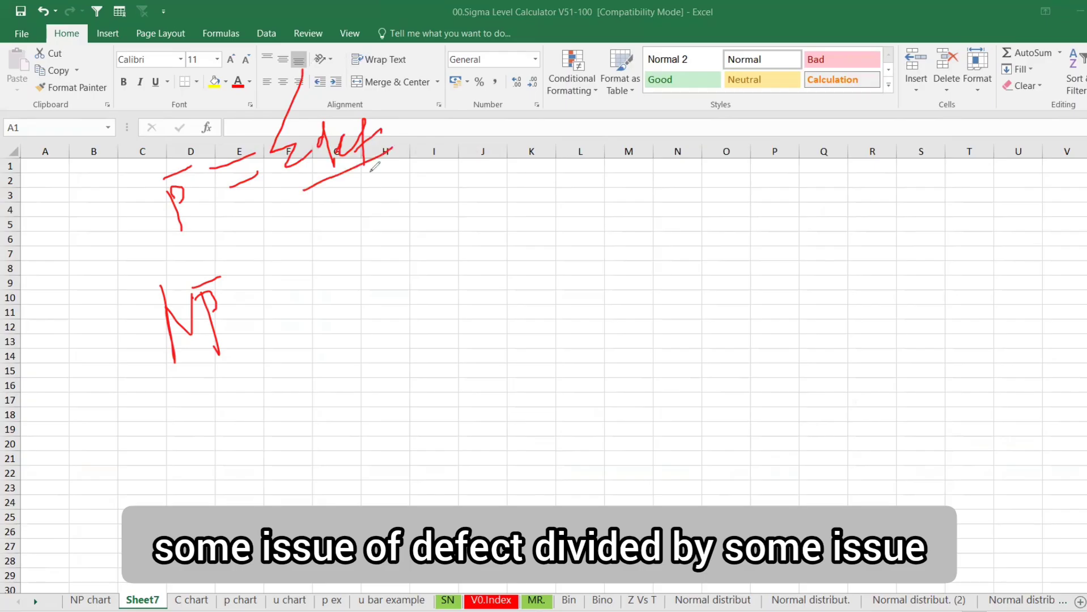
mouse_move(337, 186)
left_mouse_down()
mouse_move(326, 214)
mouse_move(334, 230)
left_mouse_up()
left_click_drag(357, 184, 372, 200)
mouse_move(372, 211)
left_mouse_down()
mouse_move(368, 233)
mouse_move(392, 212)
mouse_move(408, 228)
mouse_move(416, 196)
left_mouse_up()
left_click(417, 198)
Write NP̄ = Σdef / N in red and draw a dividing line down column J
mouse_move(271, 301)
left_mouse_down()
mouse_move(296, 287)
mouse_move(299, 303)
left_mouse_up()
mouse_move(358, 216)
left_mouse_down()
mouse_move(334, 266)
mouse_move(353, 279)
mouse_move(394, 277)
mouse_move(409, 248)
mouse_move(407, 311)
mouse_move(429, 265)
left_mouse_up()
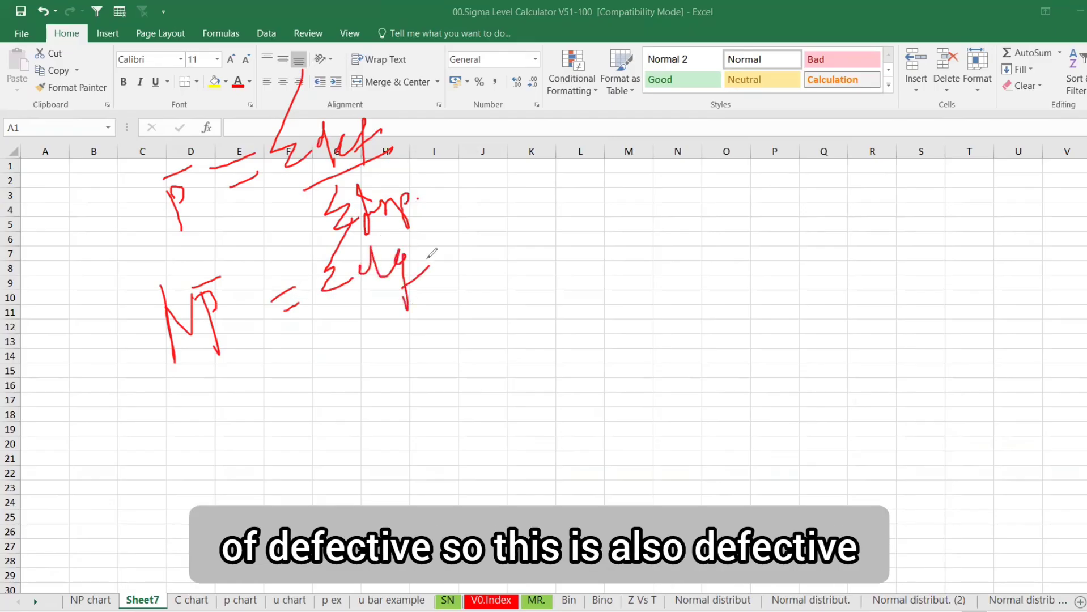
left_click_drag(328, 319, 441, 277)
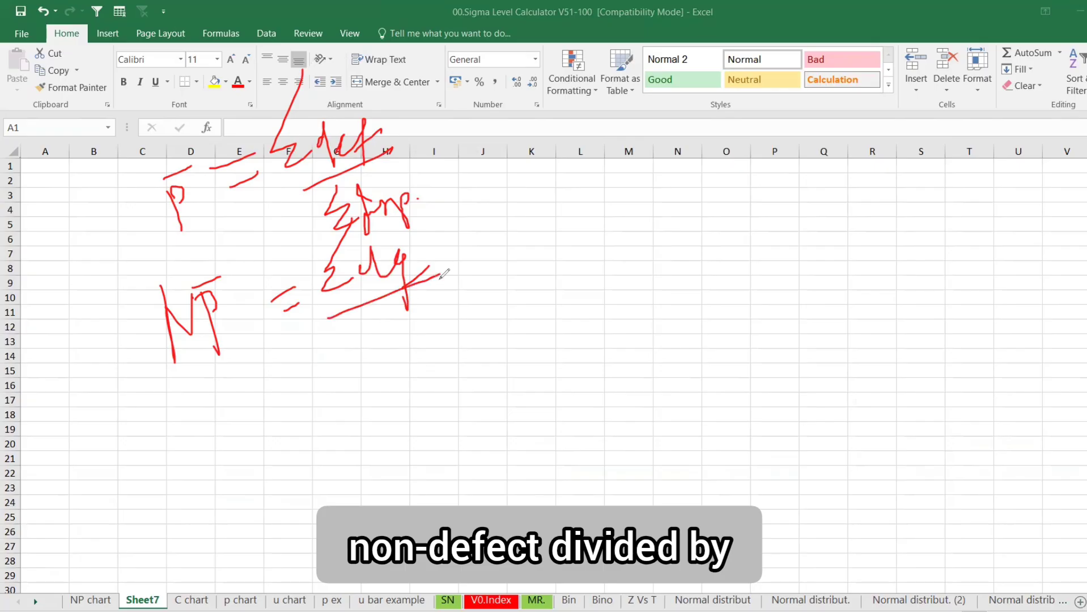
mouse_move(396, 358)
left_mouse_down()
mouse_move(395, 333)
mouse_move(422, 345)
mouse_move(418, 319)
left_mouse_up()
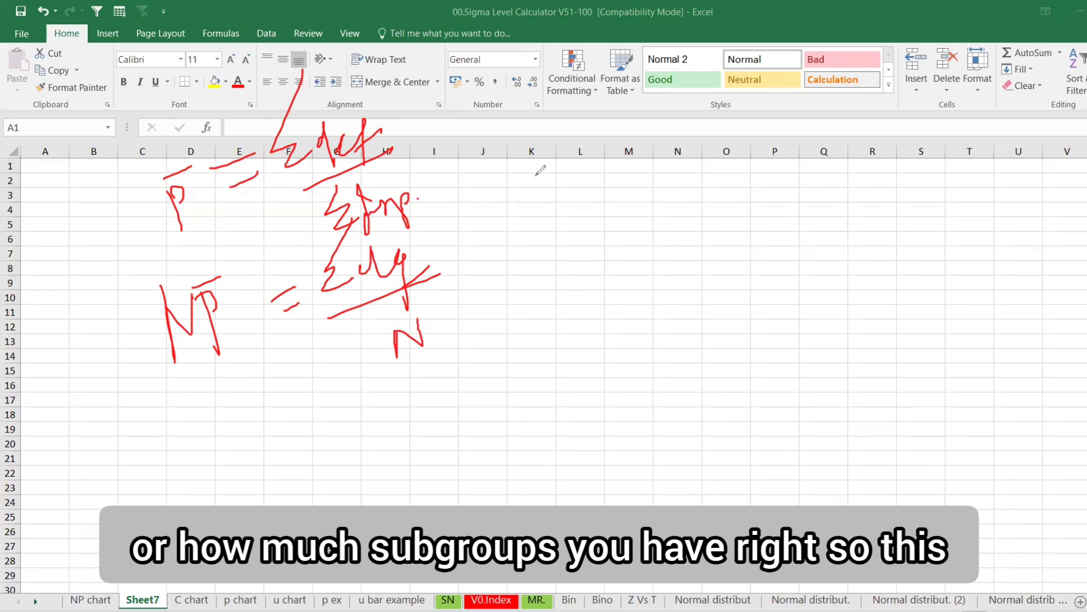
left_click_drag(464, 129, 495, 434)
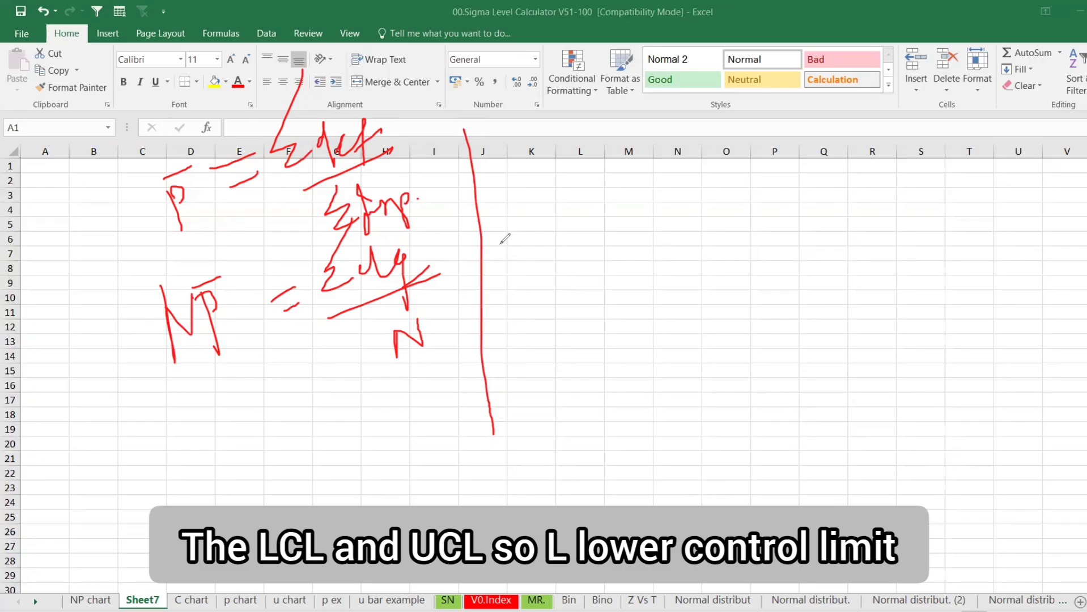
Handwrite the LCL and UCL labels and LCL = NP̄ − 3√(NP̄(1−P̄)) in red
left_click_drag(500, 218, 546, 261)
mouse_move(567, 223)
left_mouse_down()
mouse_move(554, 250)
mouse_move(583, 248)
left_mouse_up()
left_click_drag(593, 212, 626, 240)
mouse_move(559, 376)
left_mouse_down()
mouse_move(594, 379)
mouse_move(590, 364)
mouse_move(616, 385)
mouse_move(649, 361)
left_mouse_up()
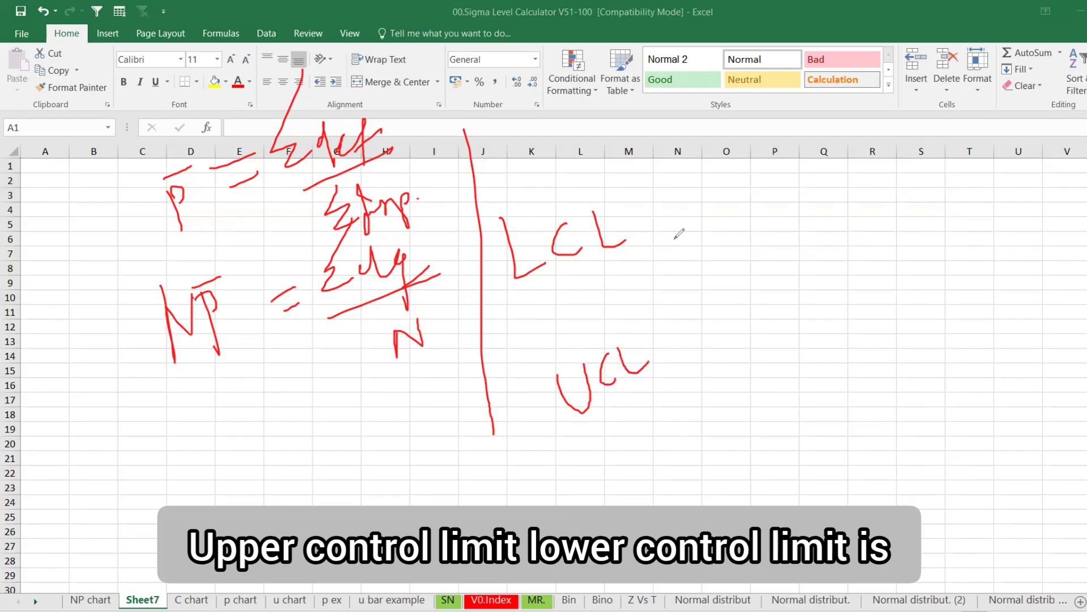
mouse_move(643, 226)
left_mouse_down()
mouse_move(670, 190)
mouse_move(700, 193)
mouse_move(702, 180)
left_mouse_up()
mouse_move(709, 170)
left_mouse_down()
mouse_move(728, 224)
mouse_move(723, 181)
mouse_move(716, 191)
mouse_move(754, 173)
left_mouse_up()
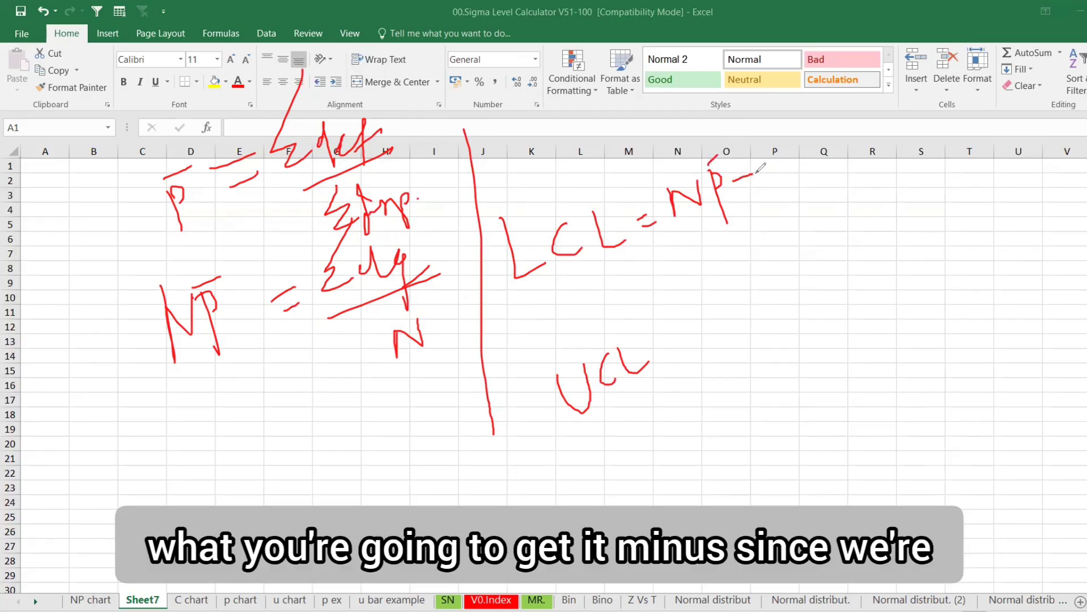
mouse_move(507, 209)
left_mouse_down()
mouse_move(529, 209)
mouse_move(542, 180)
left_mouse_up()
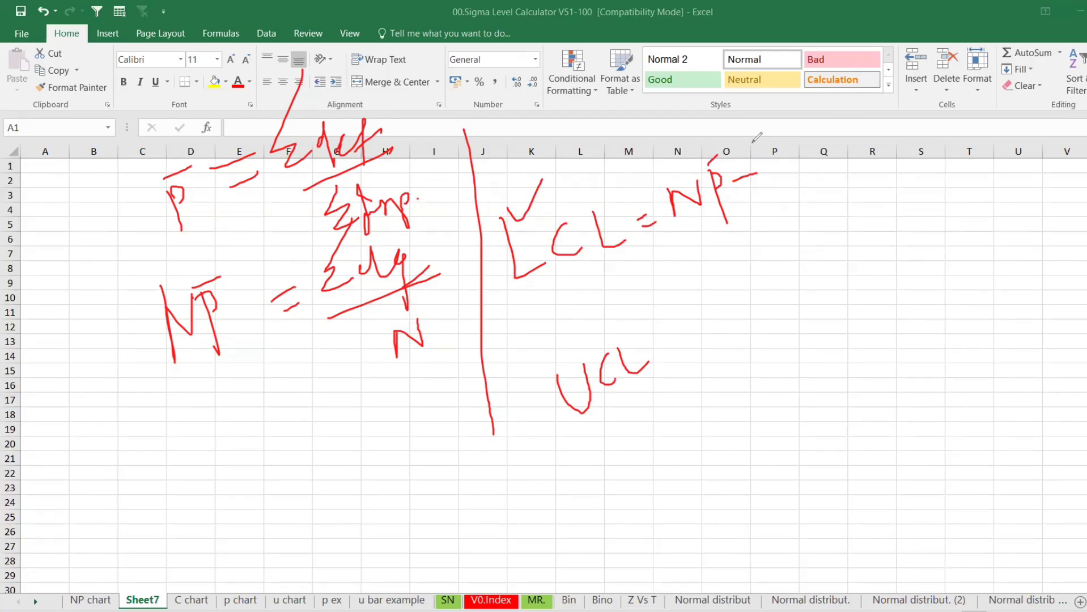
mouse_move(760, 148)
left_mouse_down()
mouse_move(787, 157)
mouse_move(753, 183)
left_mouse_up()
mouse_move(799, 148)
left_mouse_down()
mouse_move(809, 169)
mouse_move(811, 105)
mouse_move(948, 63)
left_mouse_up()
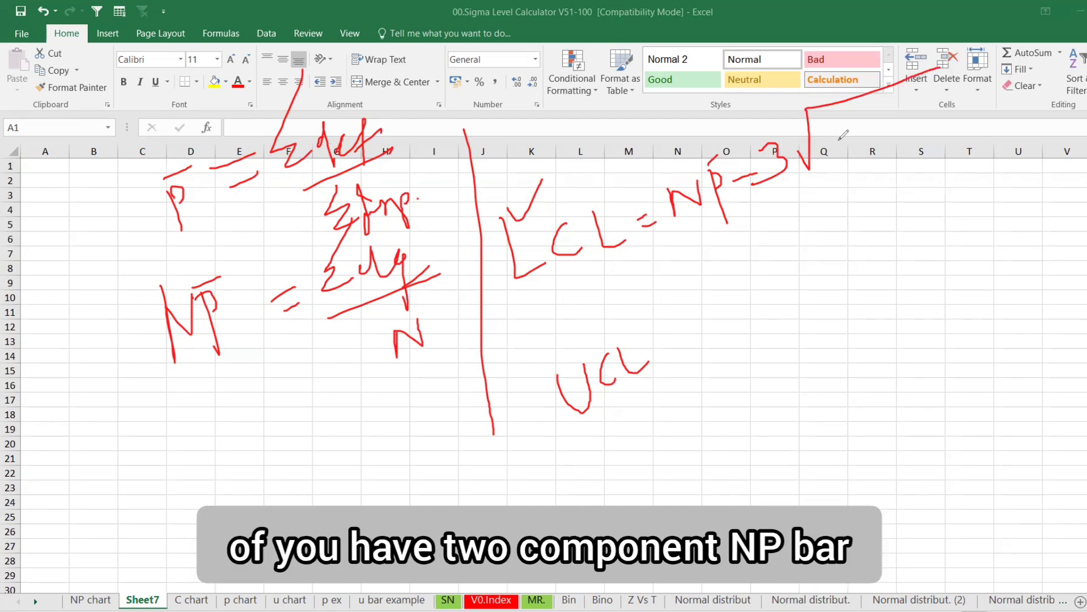
mouse_move(838, 129)
left_mouse_down()
mouse_move(846, 159)
mouse_move(866, 150)
mouse_move(867, 126)
mouse_move(886, 165)
left_mouse_up()
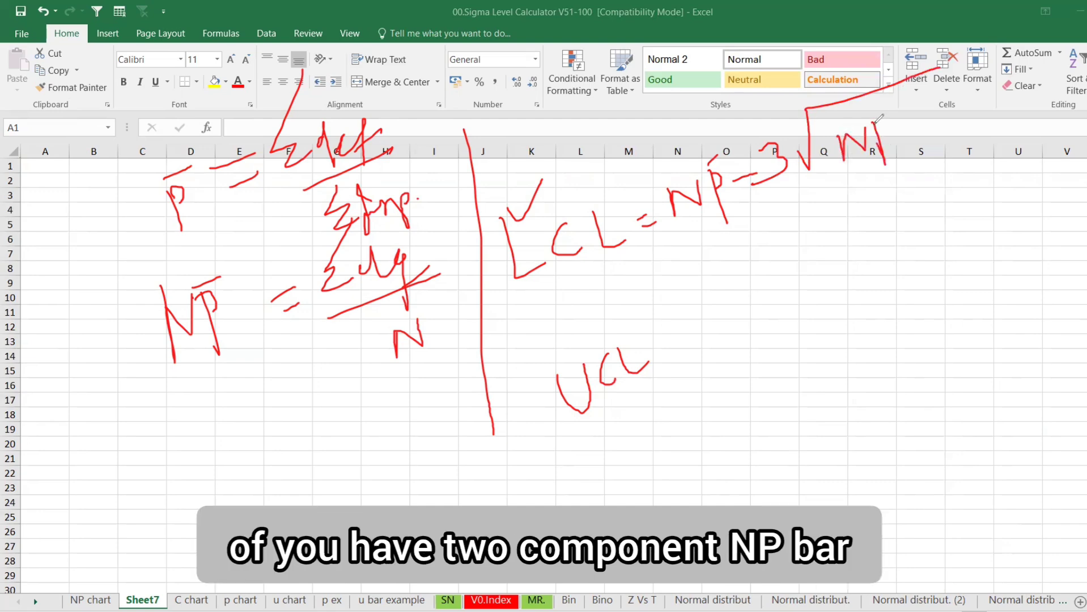
mouse_move(876, 120)
left_mouse_down()
mouse_move(877, 139)
mouse_move(880, 114)
left_mouse_up()
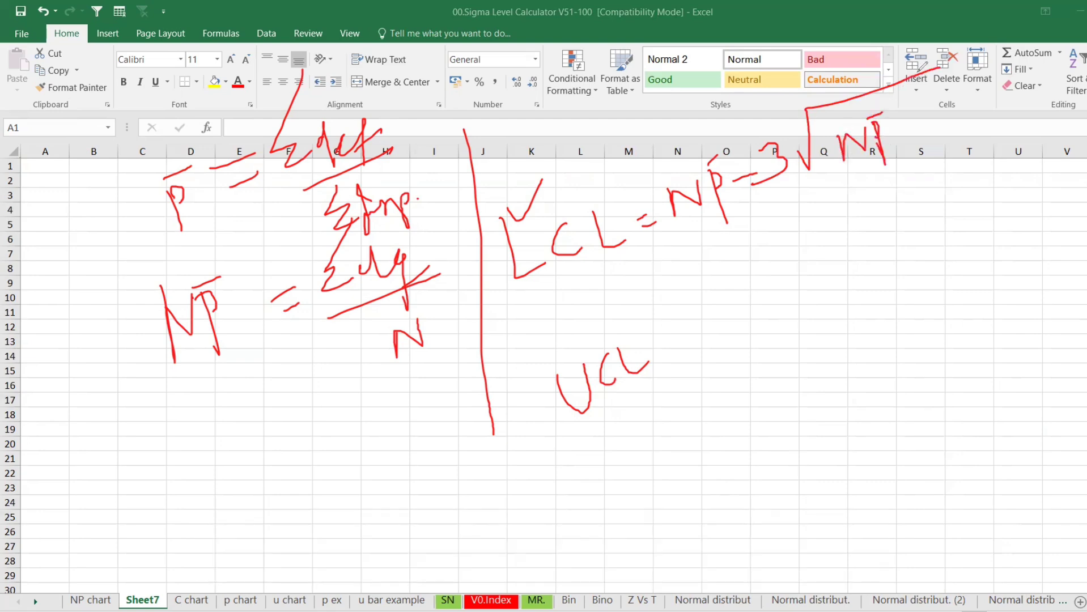
mouse_move(906, 121)
left_mouse_down()
mouse_move(909, 151)
mouse_move(929, 112)
mouse_move(950, 120)
mouse_move(948, 97)
mouse_move(964, 119)
left_mouse_up()
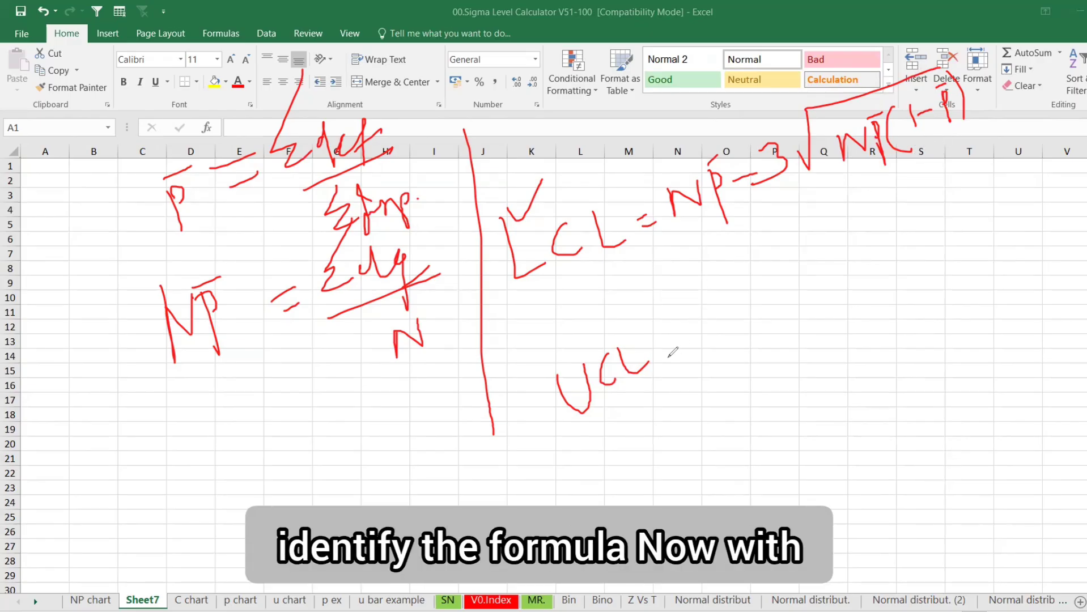
Handwrite UCL = NP̄ + 3√(NP̄(1−P̄)) in red below the LCL formula
left_click_drag(668, 344, 706, 349)
mouse_move(716, 305)
left_mouse_down()
mouse_move(722, 331)
mouse_move(740, 300)
mouse_move(764, 343)
left_mouse_up()
mouse_move(749, 289)
left_mouse_down()
mouse_move(763, 287)
mouse_move(760, 307)
mouse_move(769, 264)
left_mouse_up()
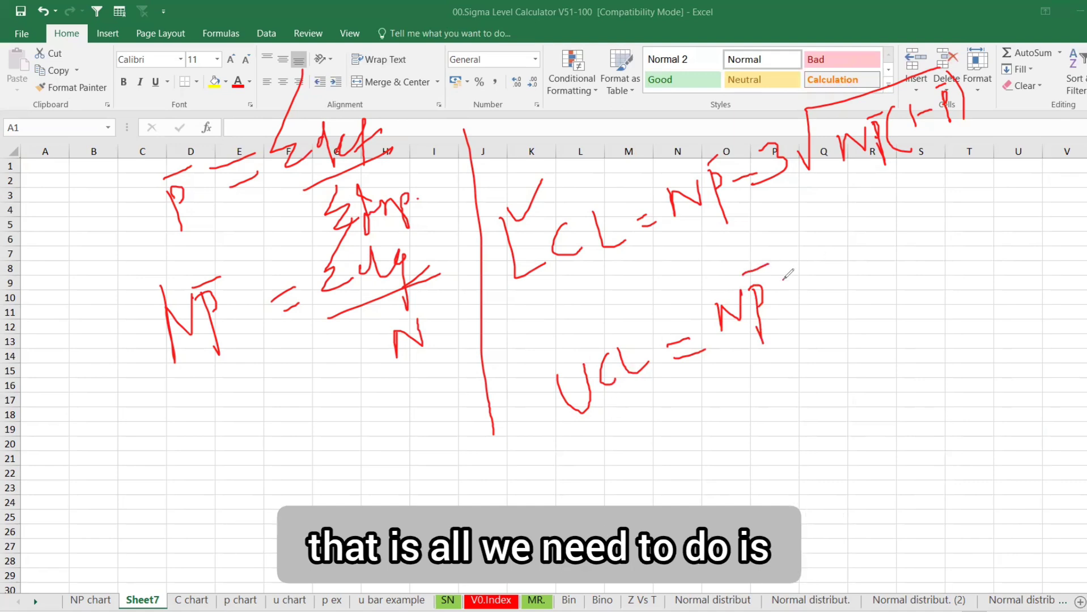
mouse_move(784, 278)
left_mouse_down()
mouse_move(804, 273)
mouse_move(797, 300)
left_mouse_up()
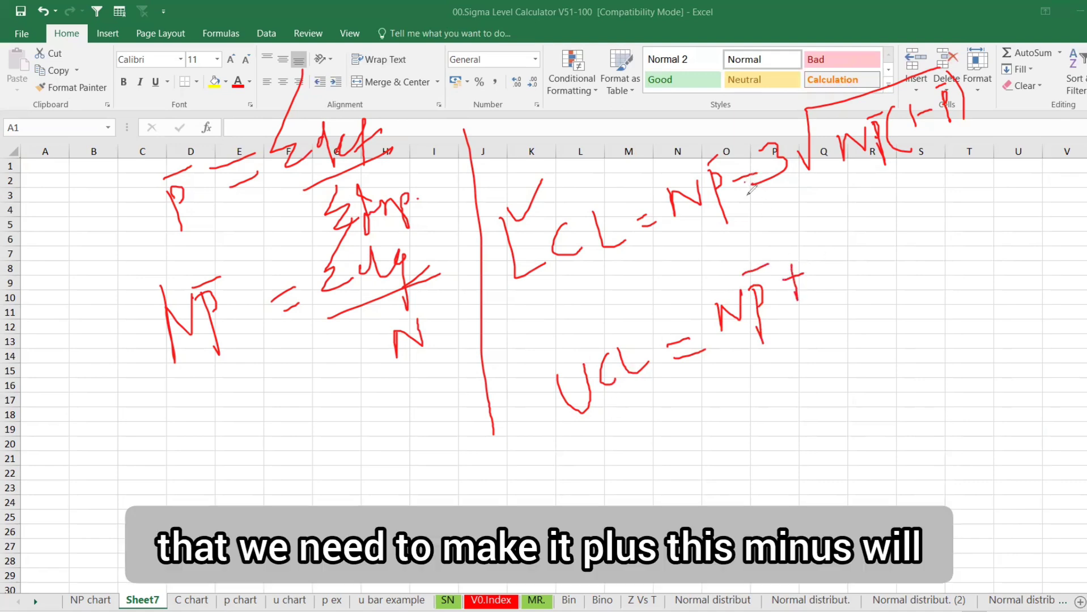
mouse_move(749, 187)
left_mouse_down()
mouse_move(774, 264)
mouse_move(797, 236)
mouse_move(833, 273)
left_mouse_up()
mouse_move(848, 244)
left_mouse_down()
mouse_move(856, 261)
mouse_move(857, 196)
mouse_move(957, 173)
mouse_move(893, 250)
mouse_move(899, 226)
mouse_move(916, 262)
mouse_move(911, 239)
mouse_move(945, 233)
mouse_move(958, 203)
left_mouse_up()
mouse_move(973, 176)
left_mouse_down()
mouse_move(978, 207)
mouse_move(989, 165)
mouse_move(1003, 205)
left_mouse_up()
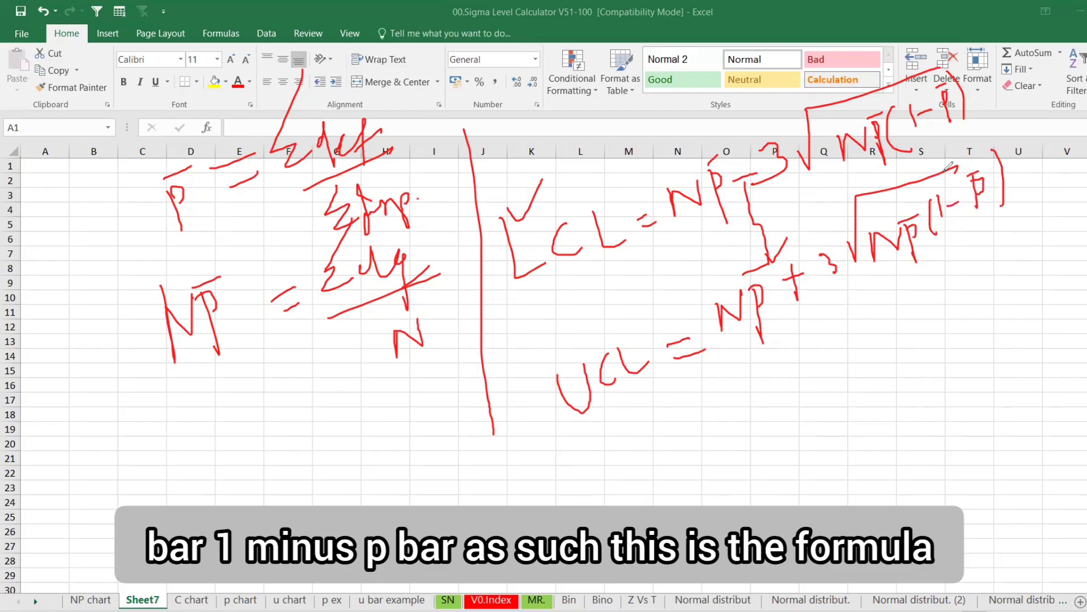
left_click_drag(948, 168, 1016, 131)
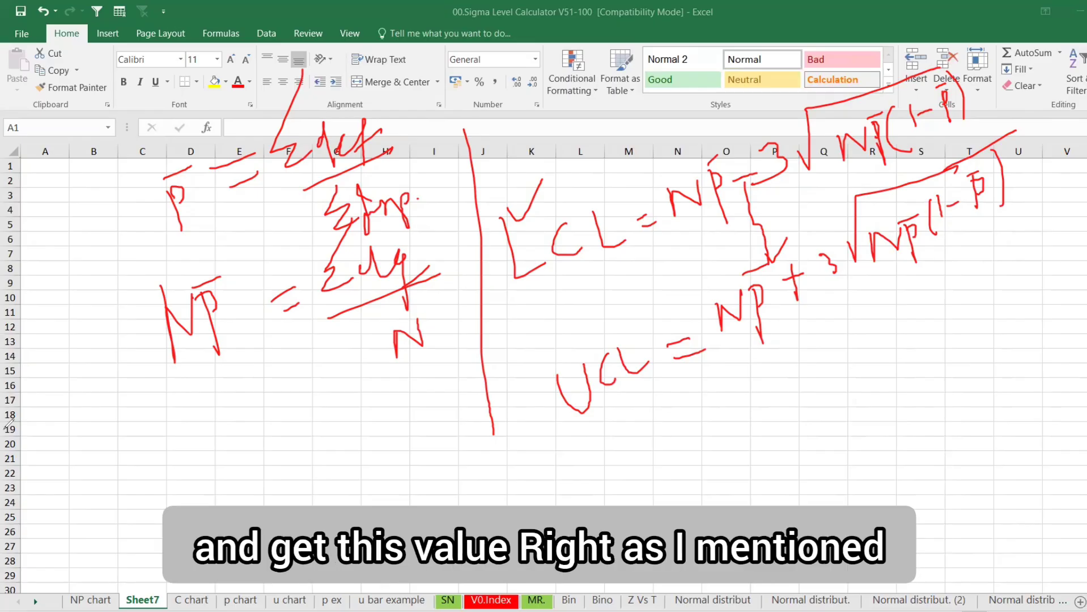
Clear the ink and enter Inspected Qty and Defectives headers in A1:B1, autofitting column A
left_click(66, 407)
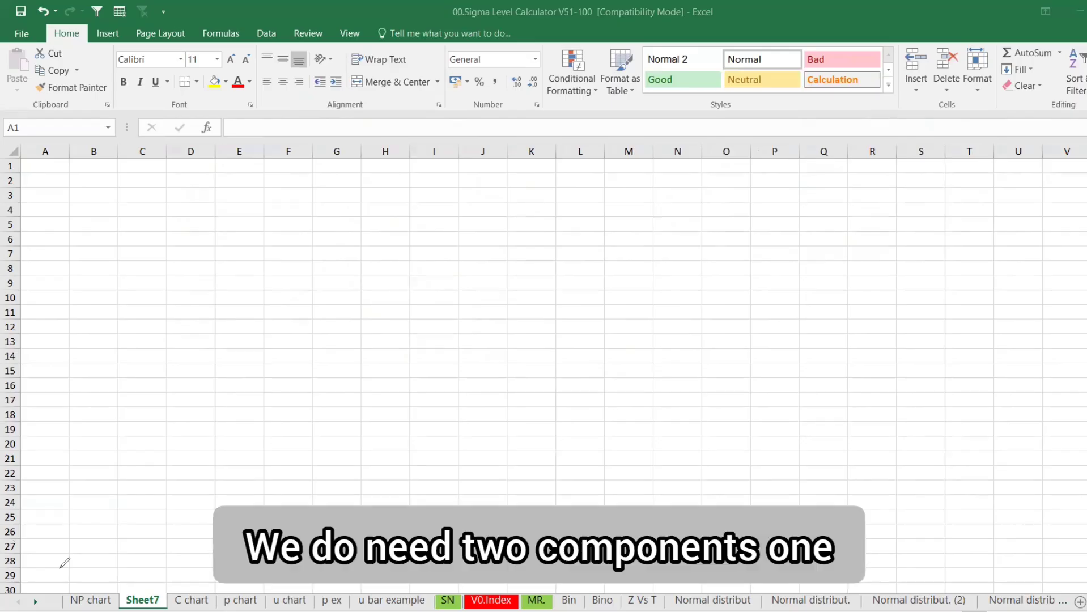
left_click(50, 164)
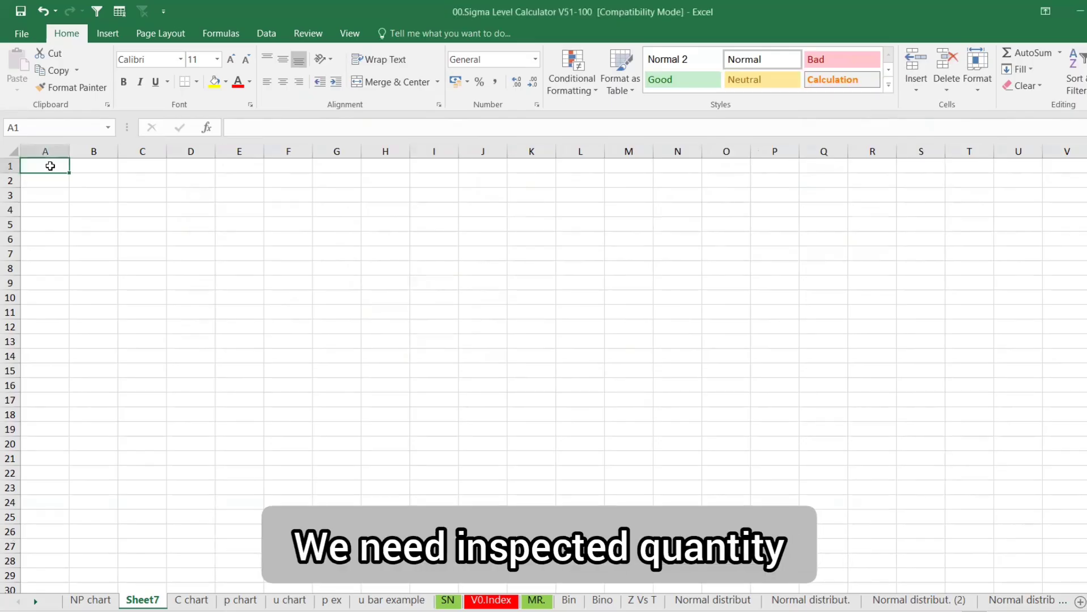
type("iNSPEC")
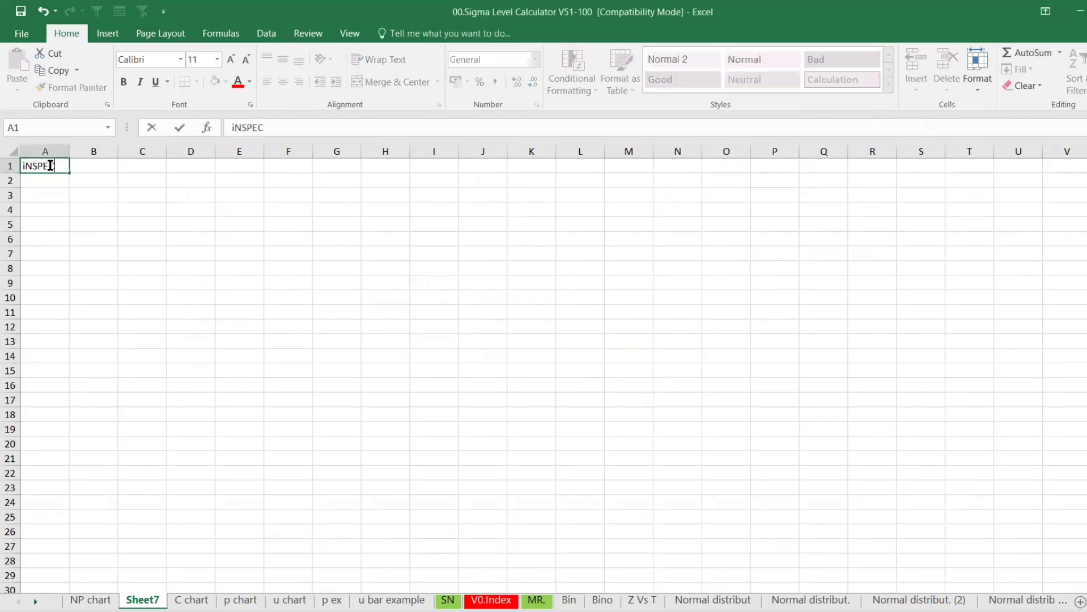
type("TED")
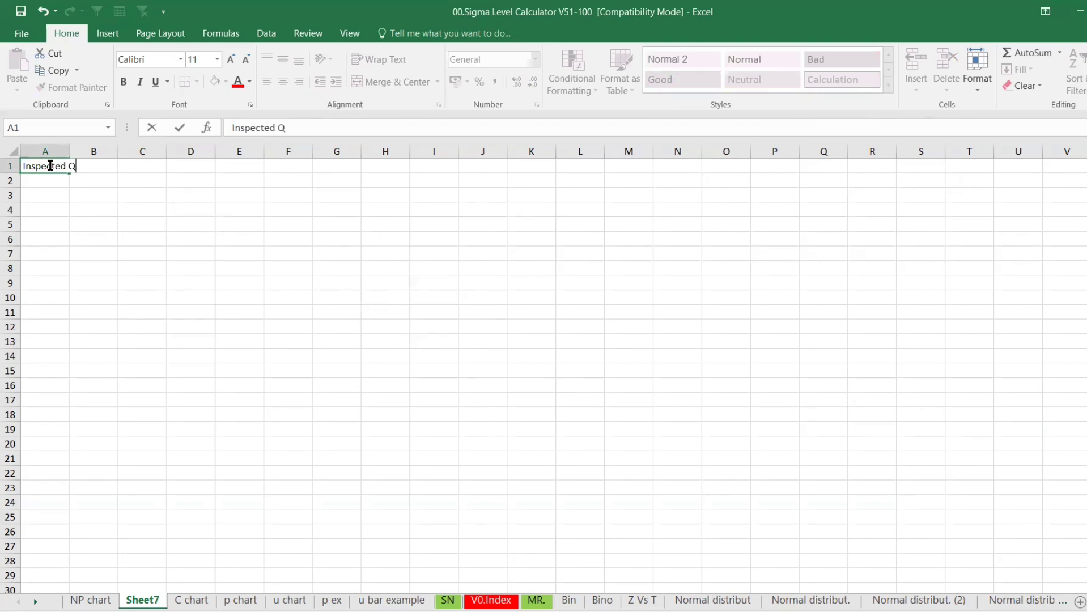
key("Return")
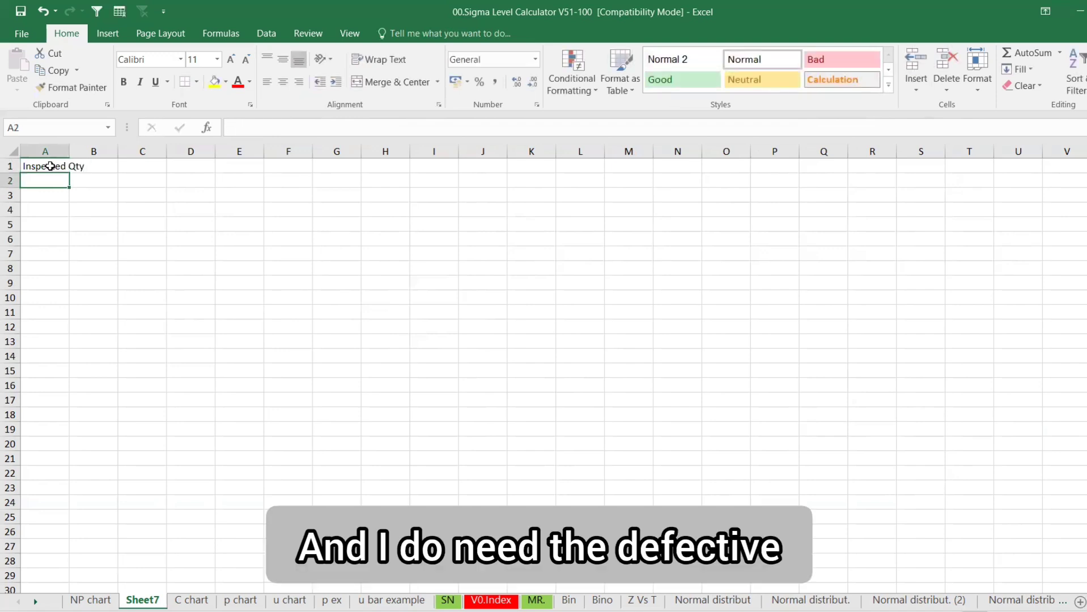
left_click(59, 155)
double_click(69, 151)
left_click(129, 166)
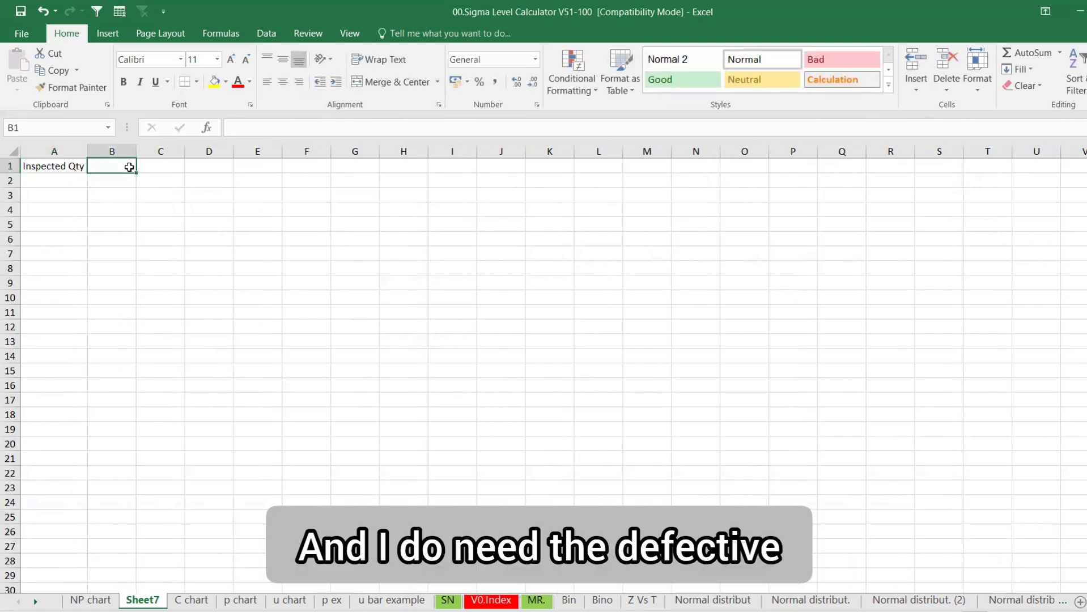
type("Defec")
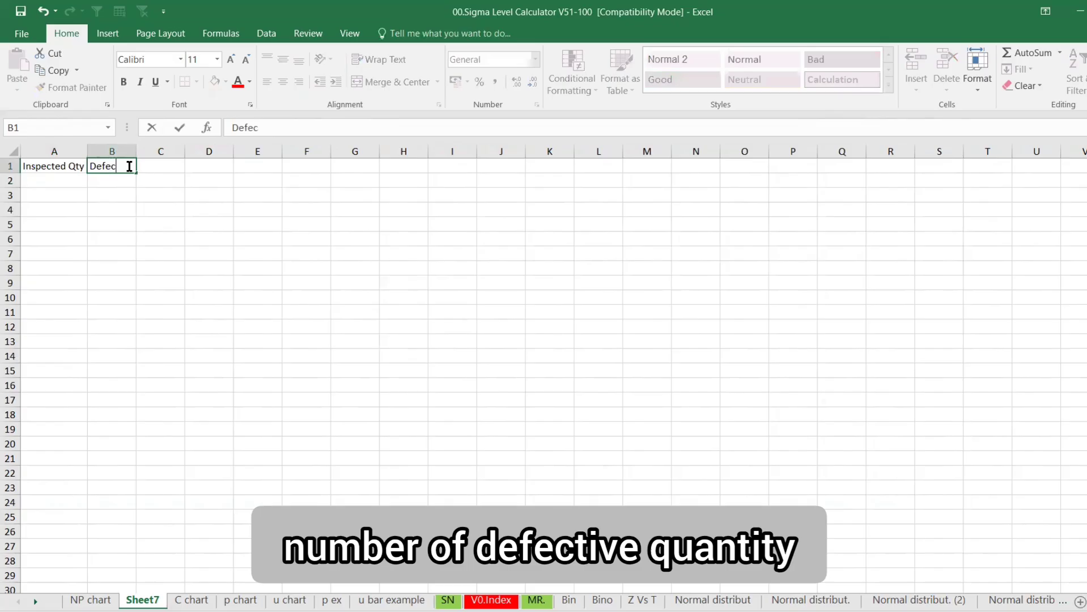
type("tu")
key("BackSpace")
type("ove")
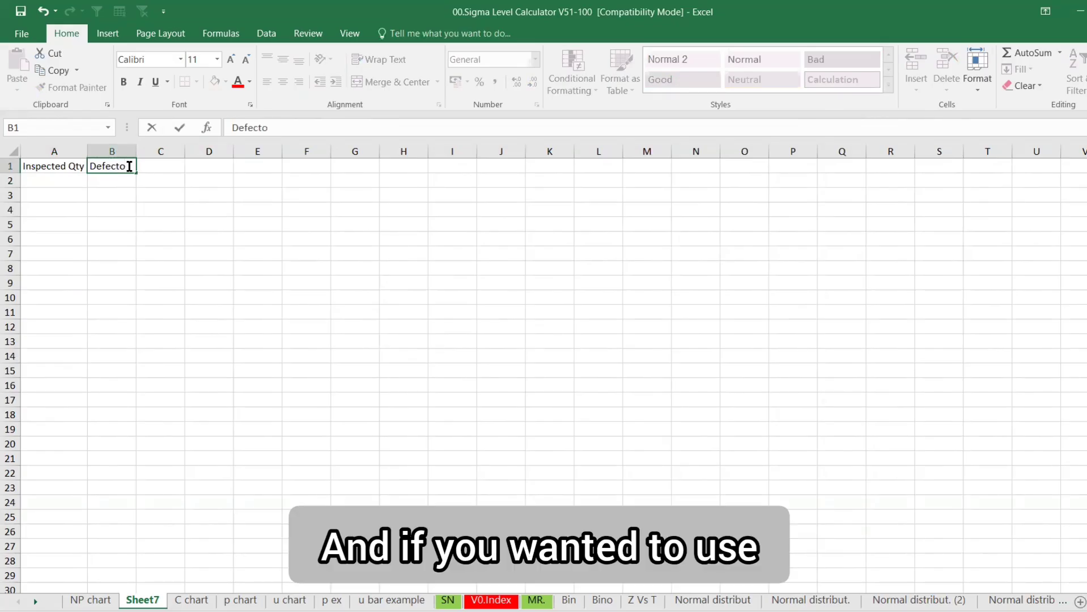
key("BackSpace")
key("BackSpace")
key("BackSpace")
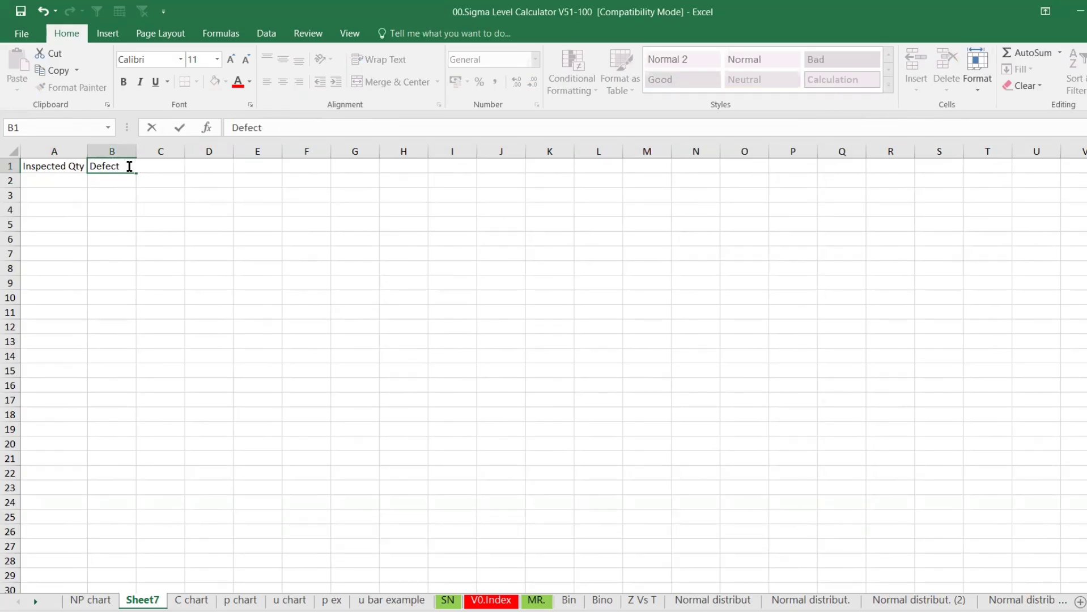
type("ives")
key("Return")
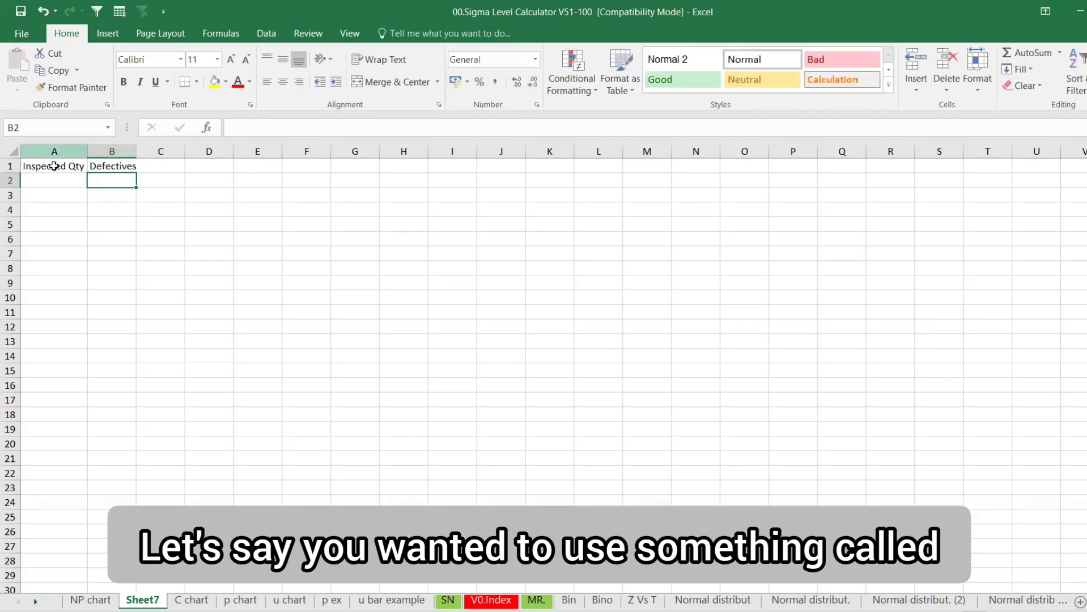
Insert a Month column before them and fill Jan through Dec down rows 2–13
left_click(54, 151)
right_click(59, 152)
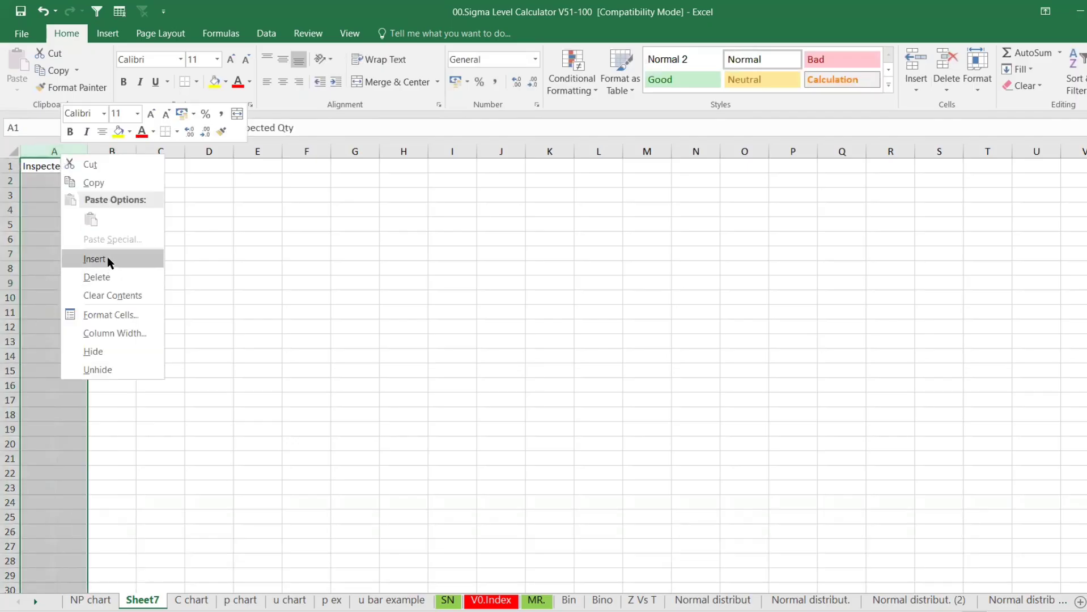
left_click(95, 259)
type("Mo")
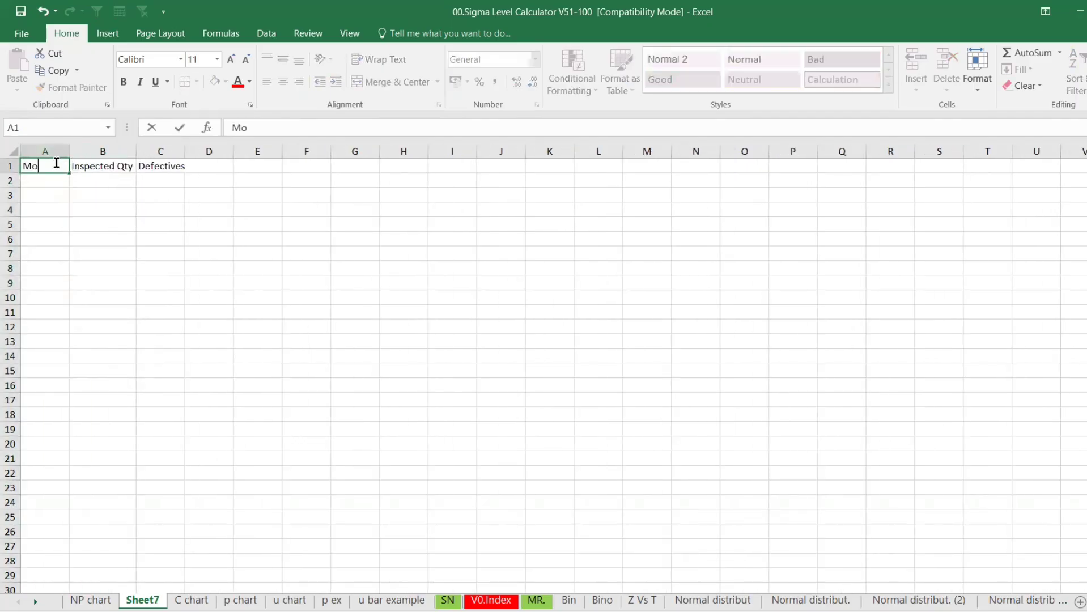
type("nth")
key("Return")
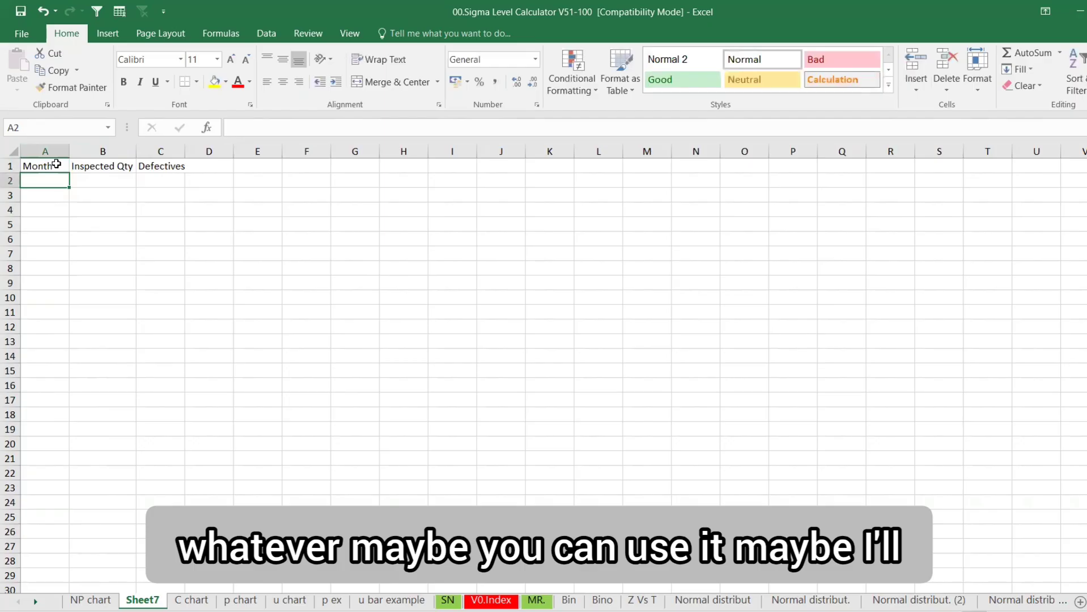
type("Ka")
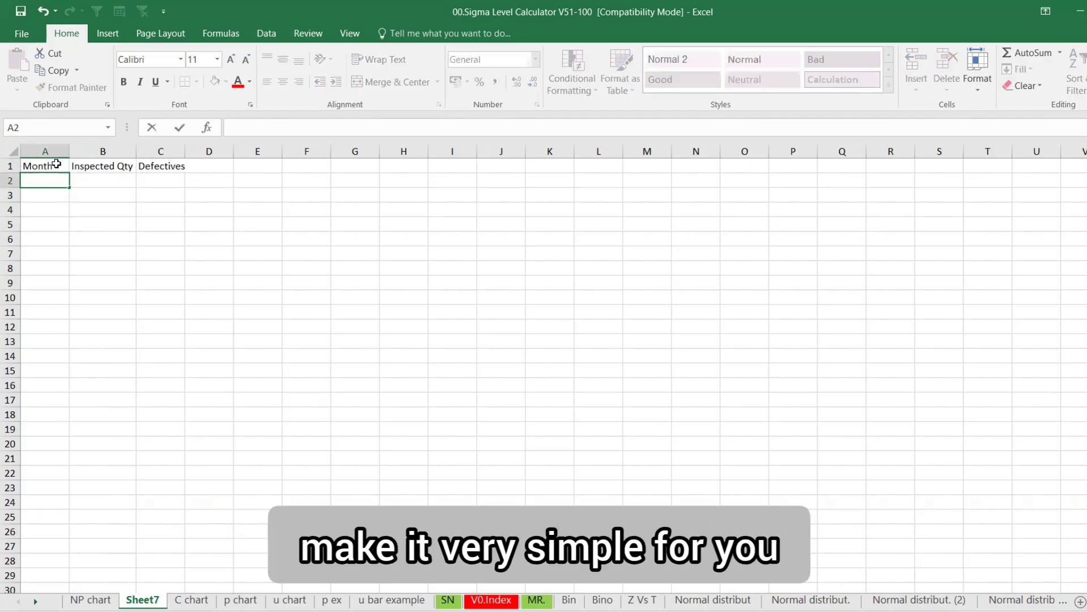
type("Jan")
key("Return")
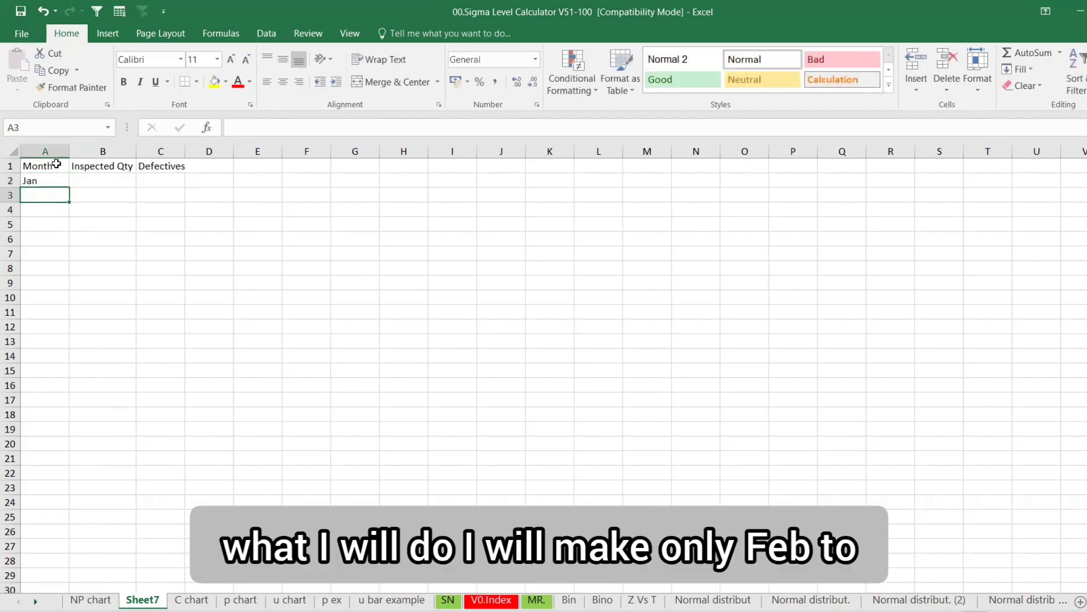
type("Feb")
key("Return")
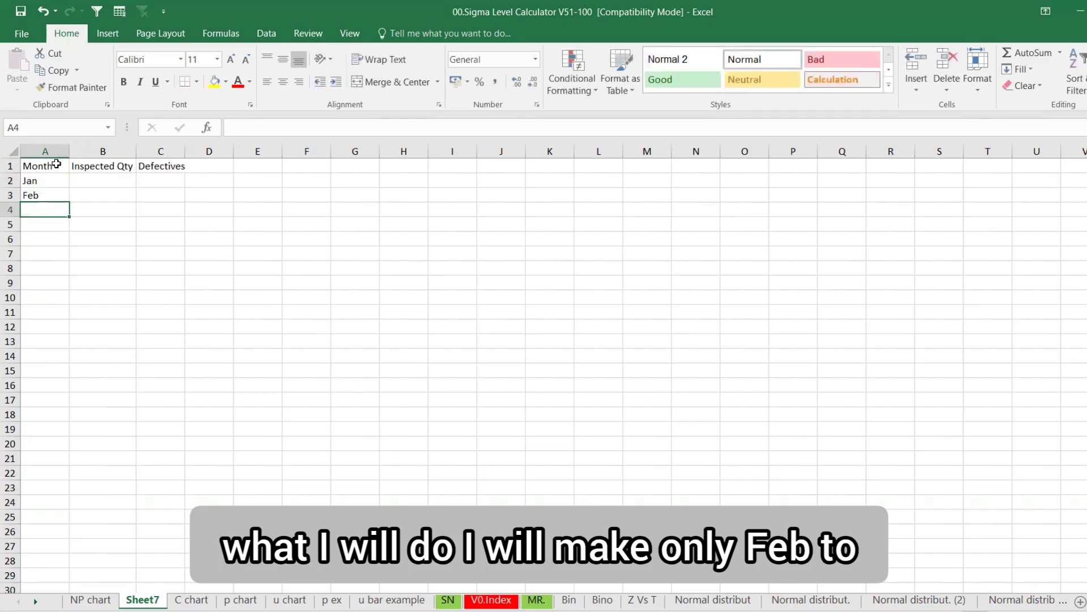
left_click_drag(35, 183, 61, 350)
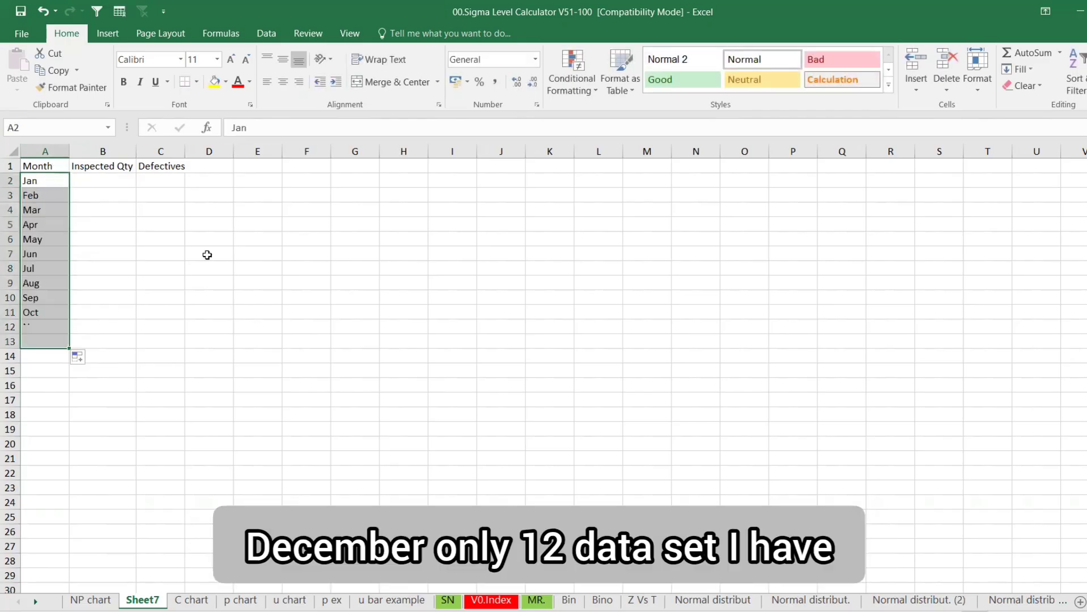
left_click(106, 178)
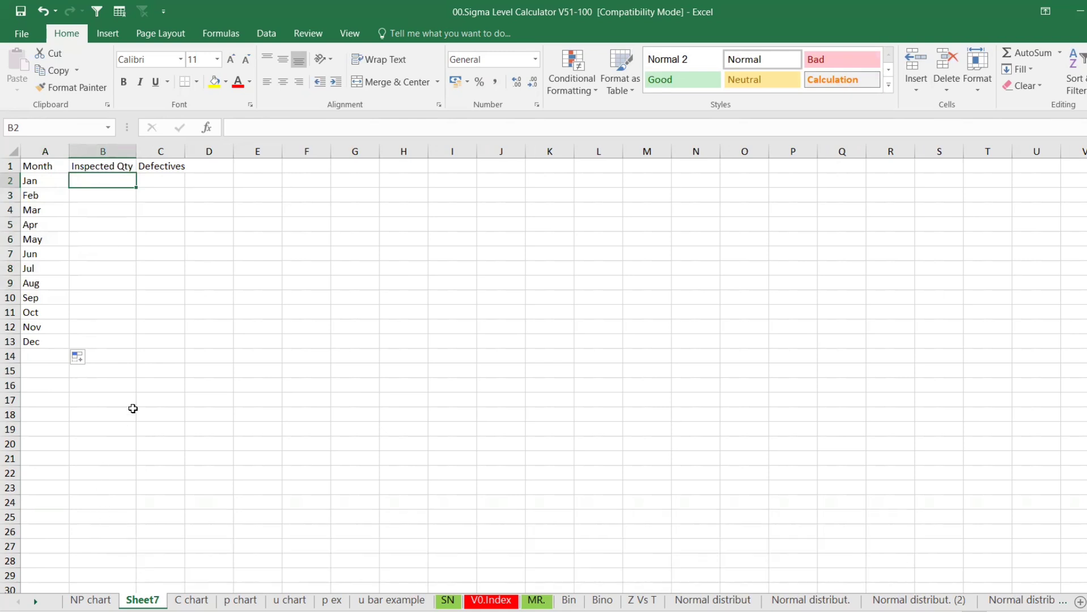
Enter 500 as Inspected Qty in B2 and copy it down to B13
type("5")
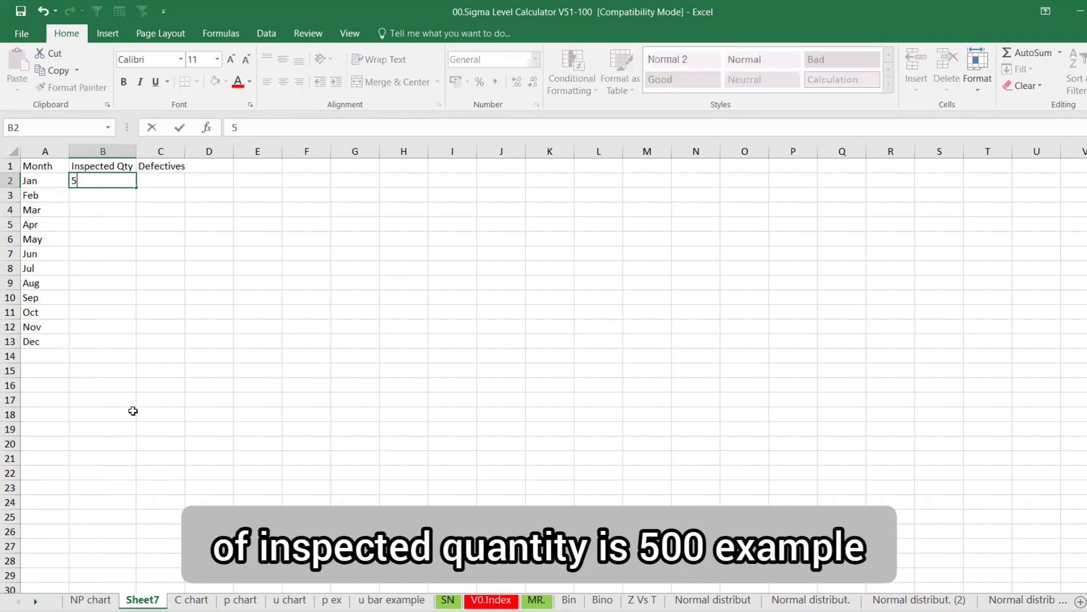
type("00")
key("Return")
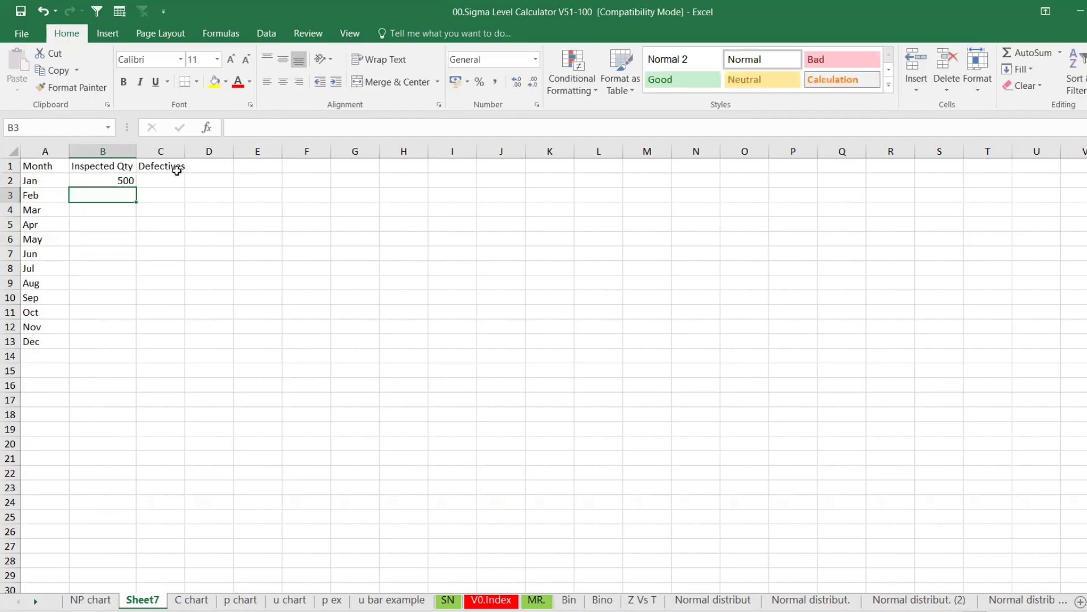
left_click(117, 177)
key("ctrl+c")
left_click_drag(116, 180, 84, 350)
key("ctrl+v")
key("Escape")
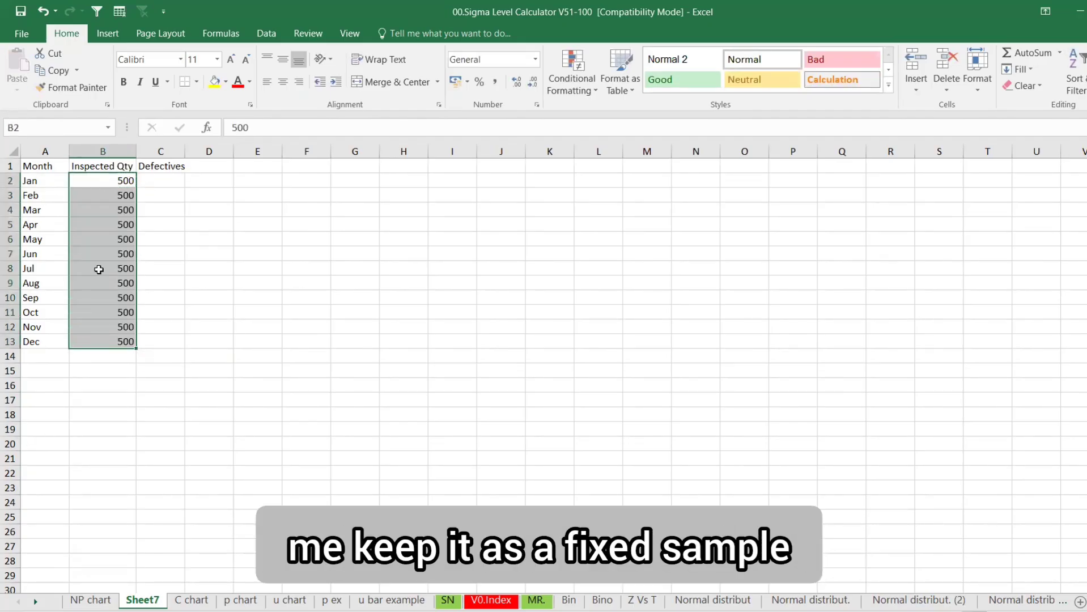
Put =RANDBETWEEN(10,20) in C2 and fill it down to C13
left_click(156, 182)
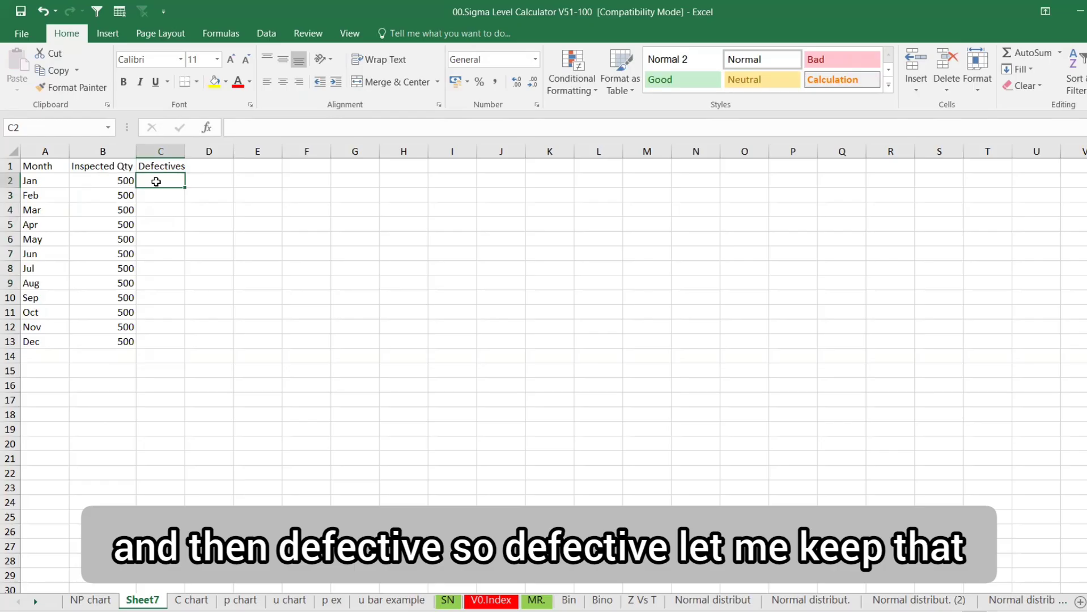
type("=ra")
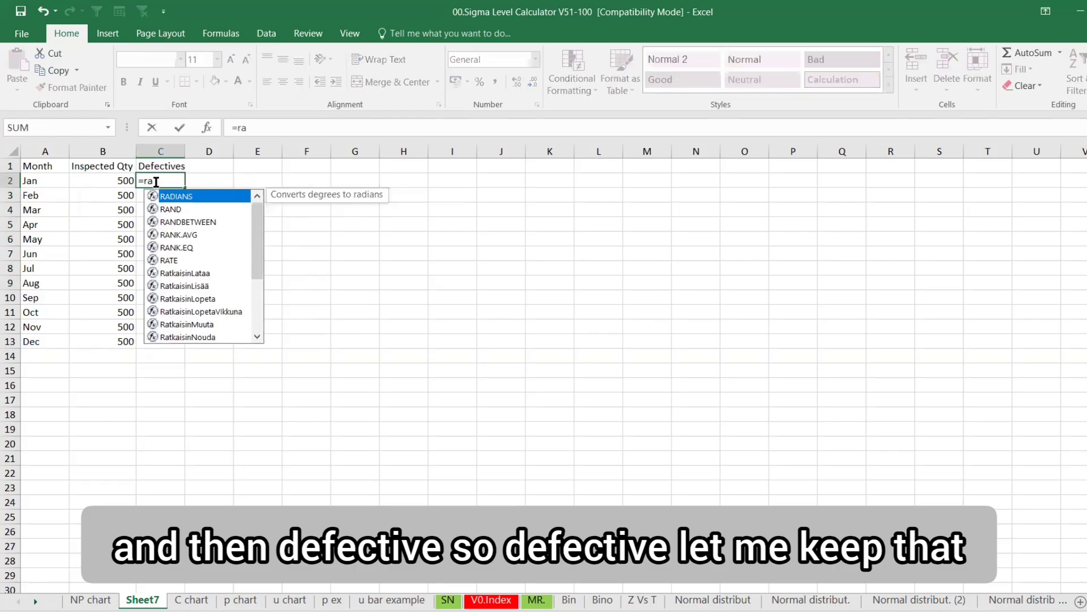
type("n")
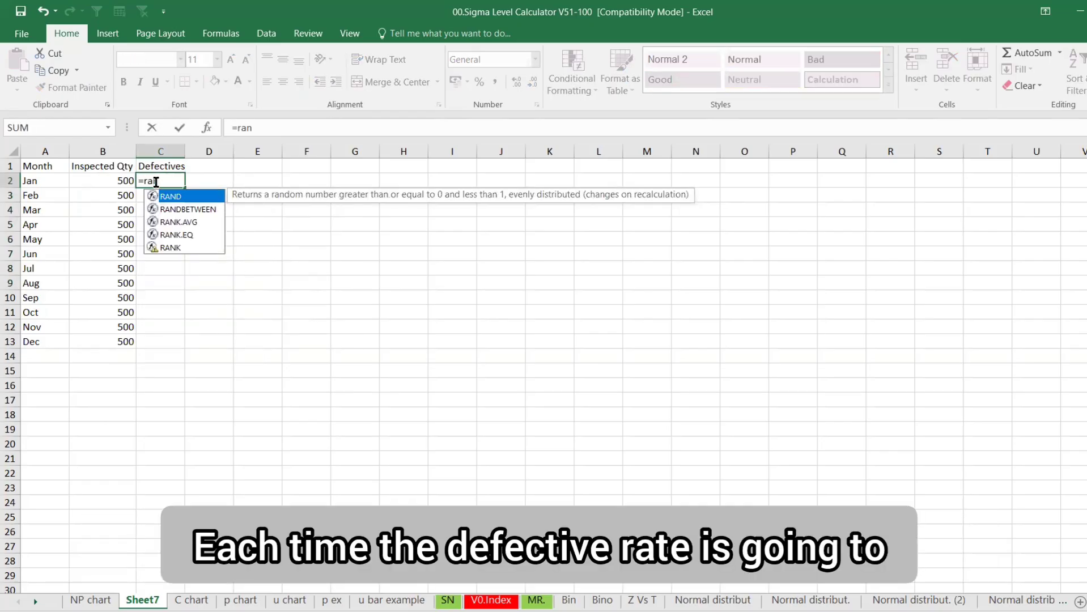
key("Down")
key("Tab")
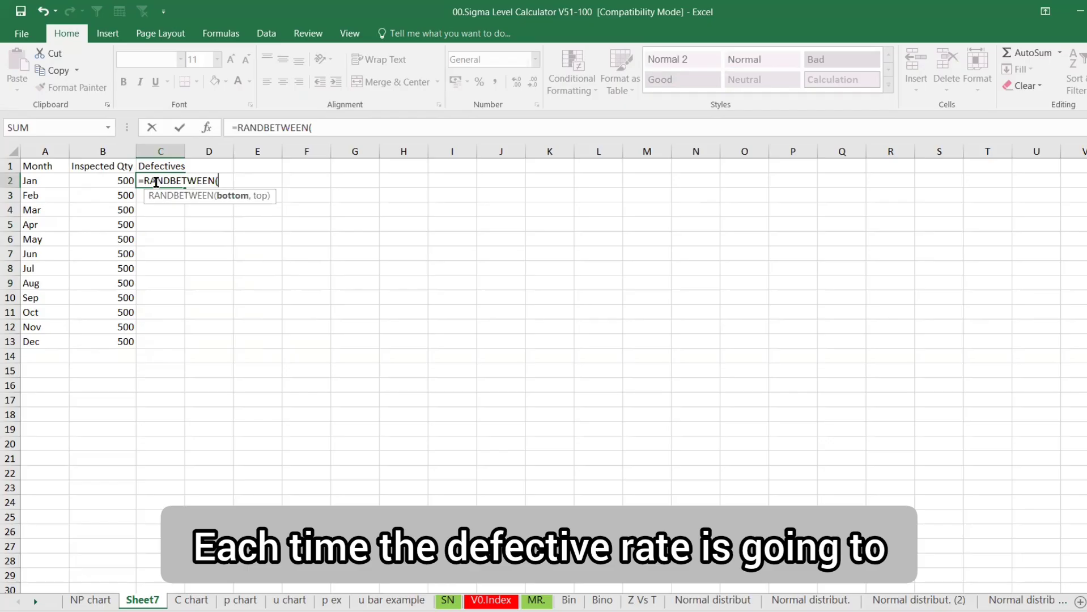
type("10,20")
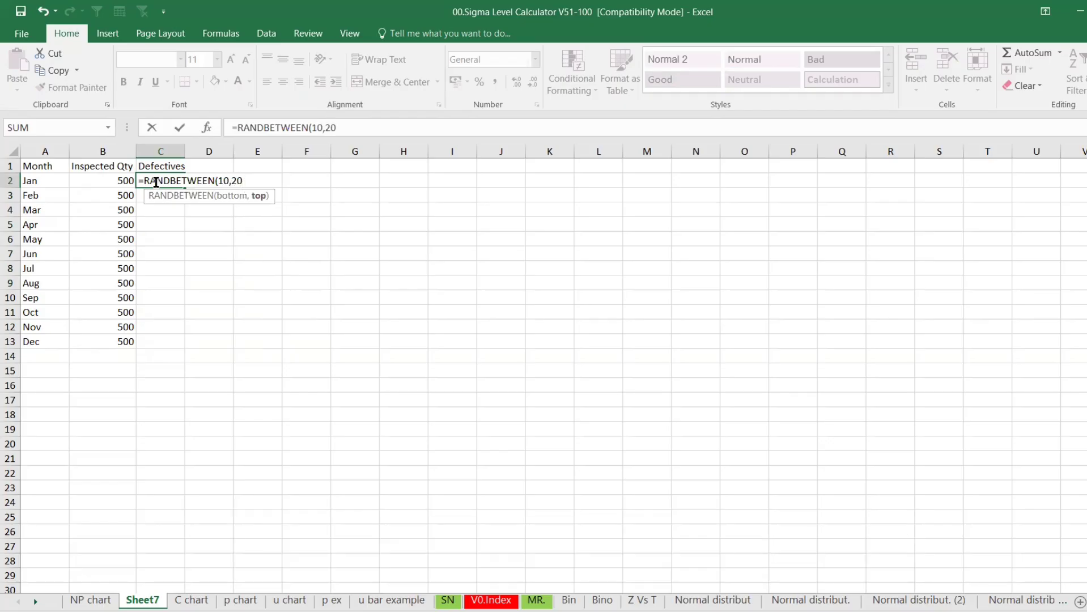
type(")")
key("Return")
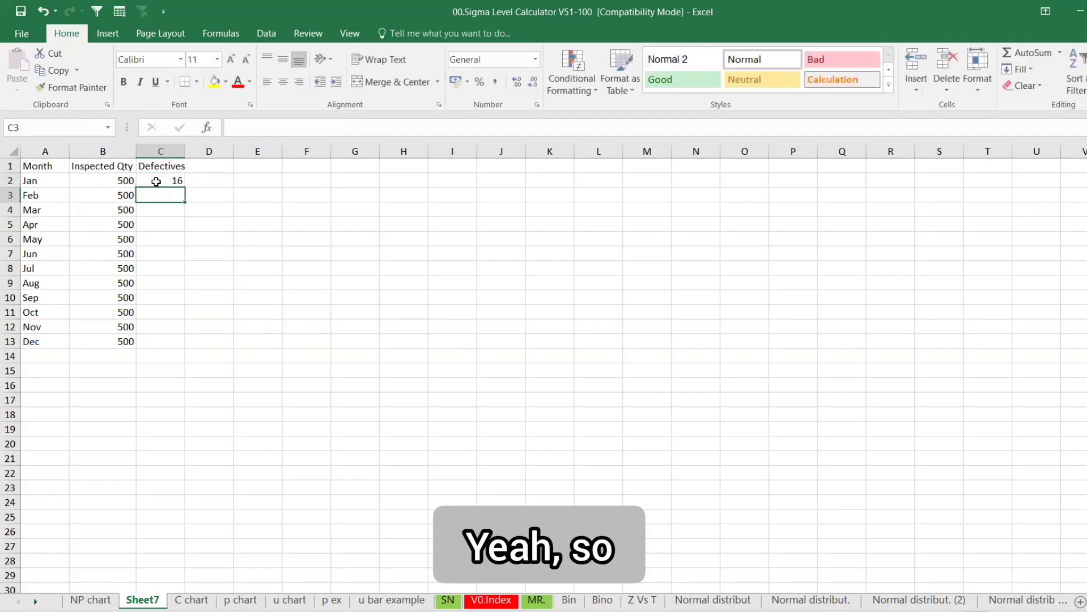
left_click(177, 180)
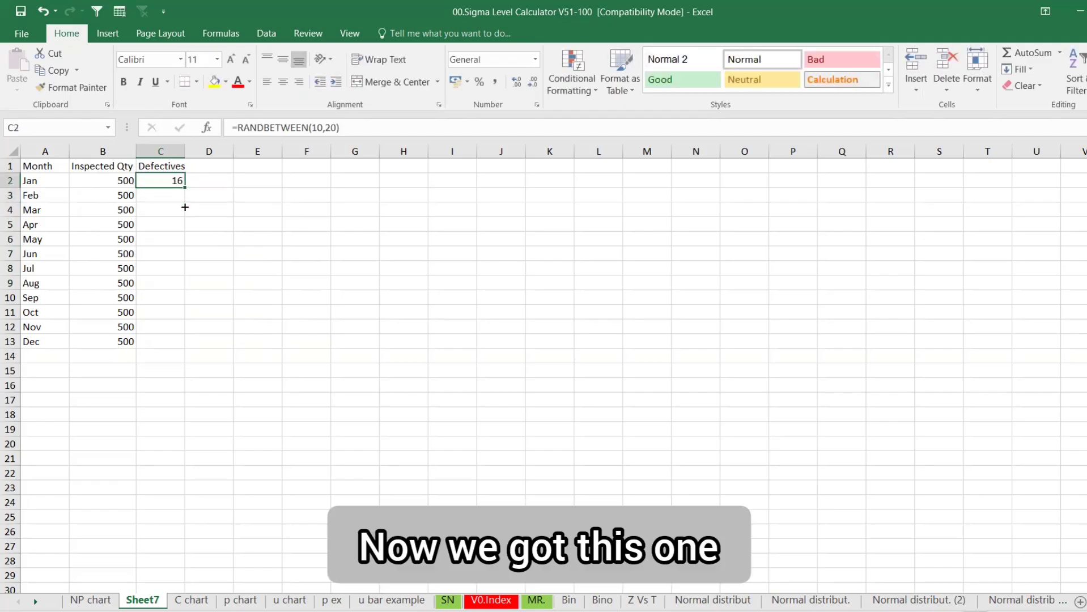
left_click_drag(185, 207, 157, 343)
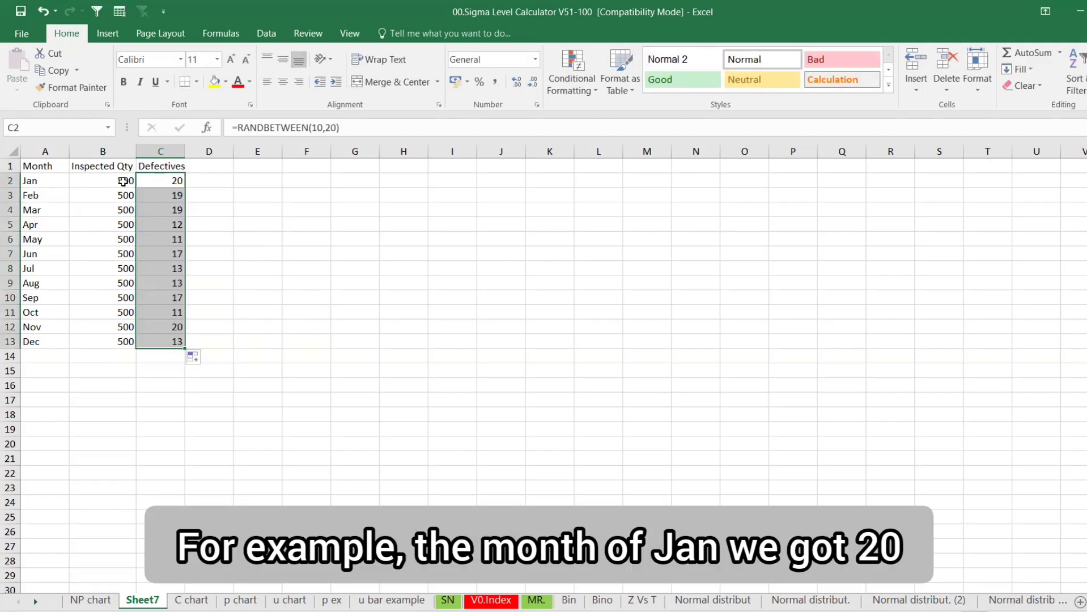
left_click(155, 183)
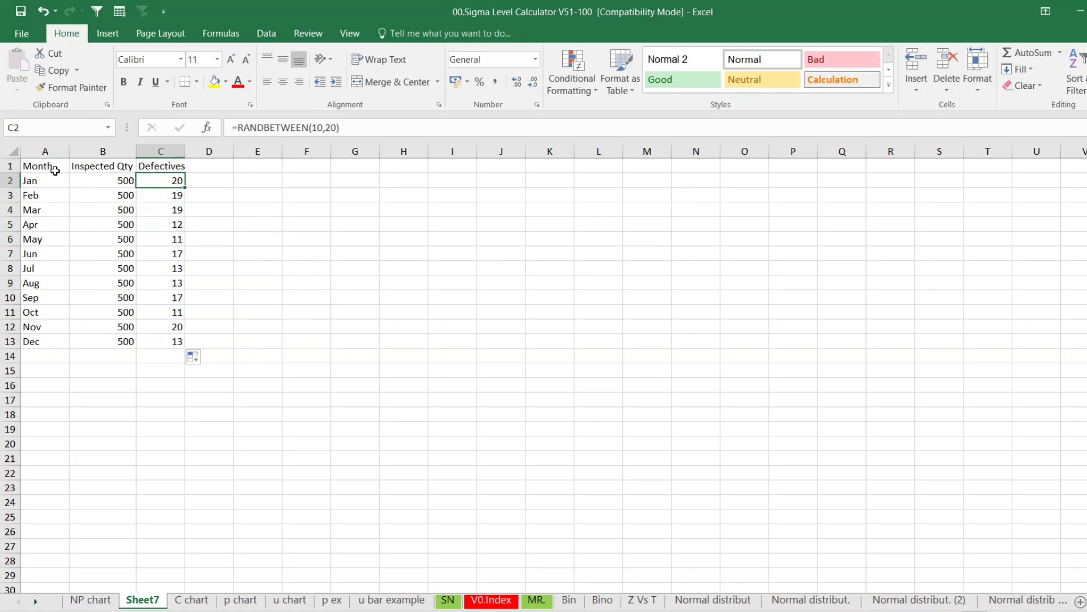
Insert a recommended line chart of Month (A1:A13) against Defectives (C1:C13) and move it upper right
left_click_drag(41, 168, 29, 341)
left_click_drag(161, 168, 163, 341)
left_click(108, 33)
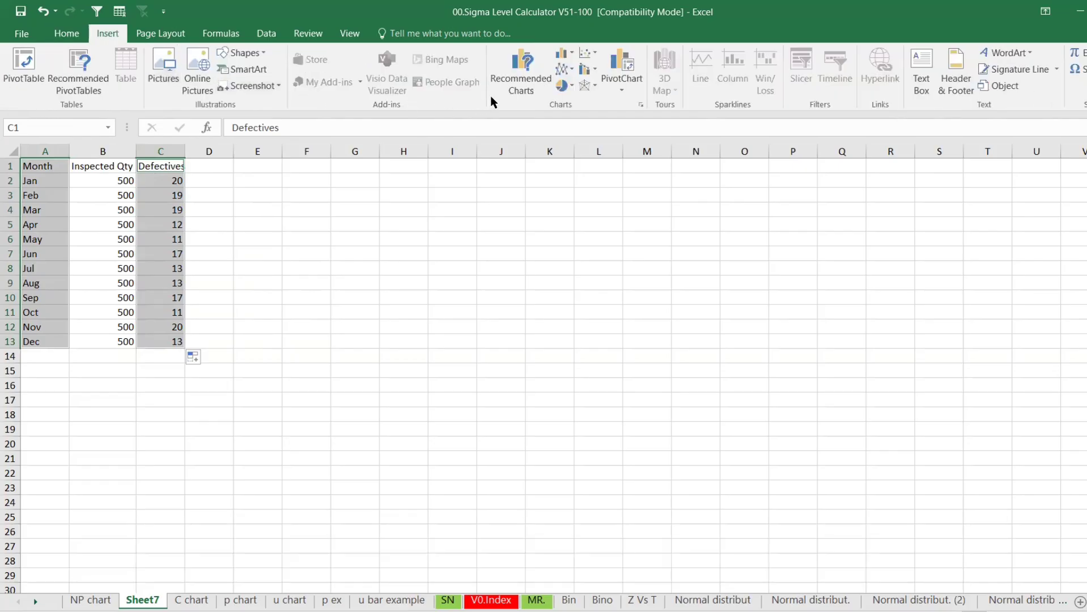
left_click(520, 70)
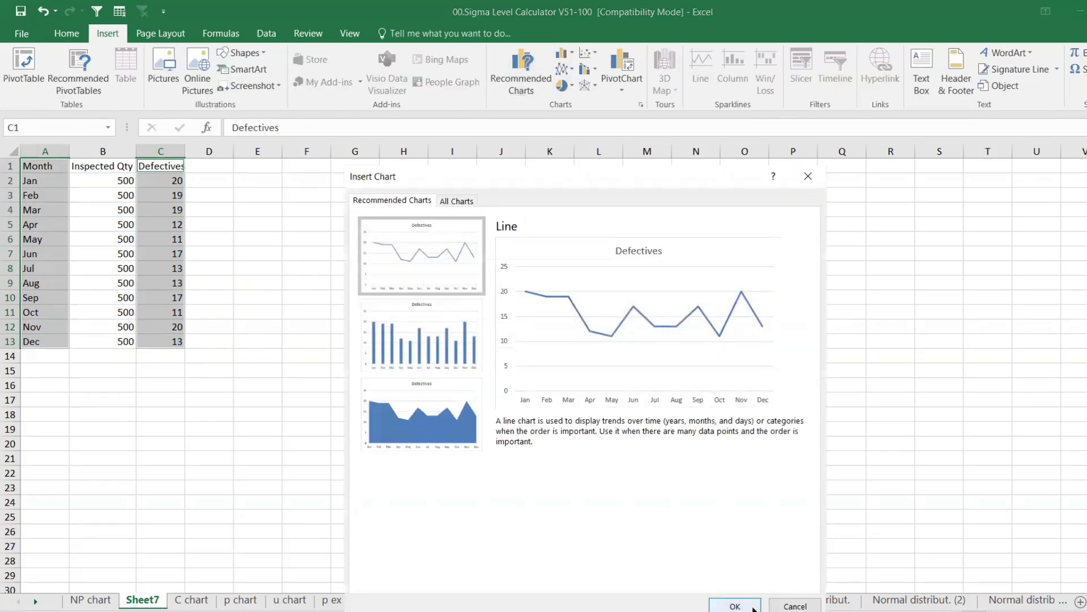
left_click(735, 605)
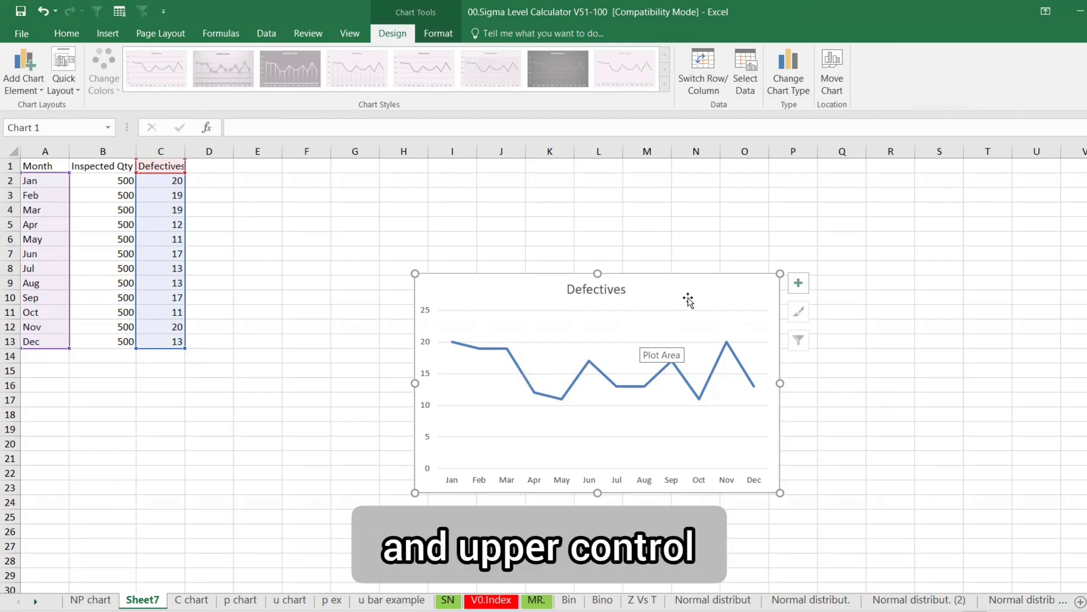
left_click(786, 241)
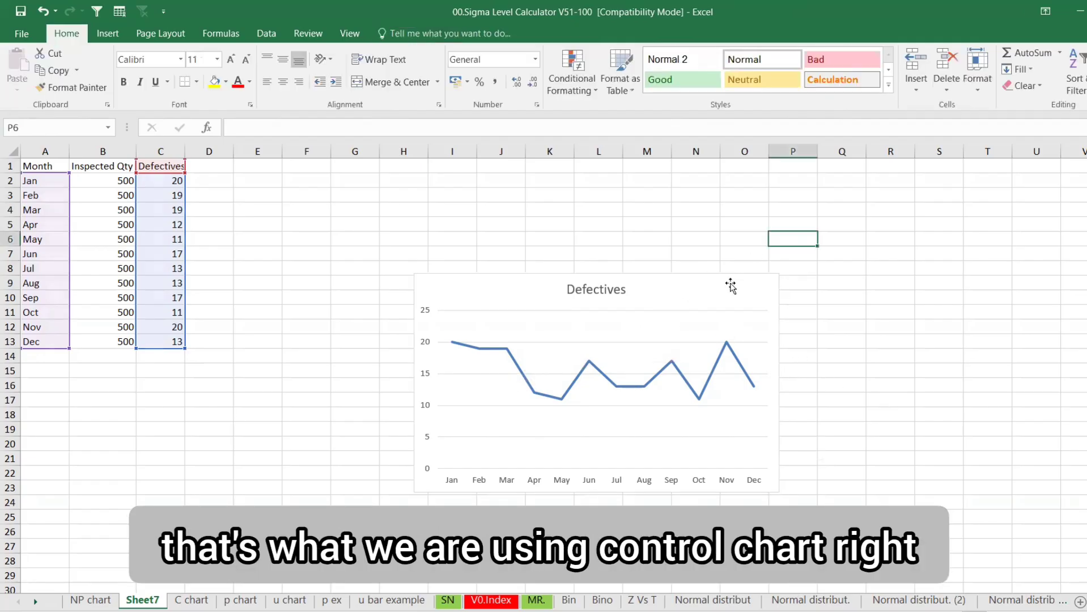
left_click(722, 277)
left_click_drag(722, 276, 989, 201)
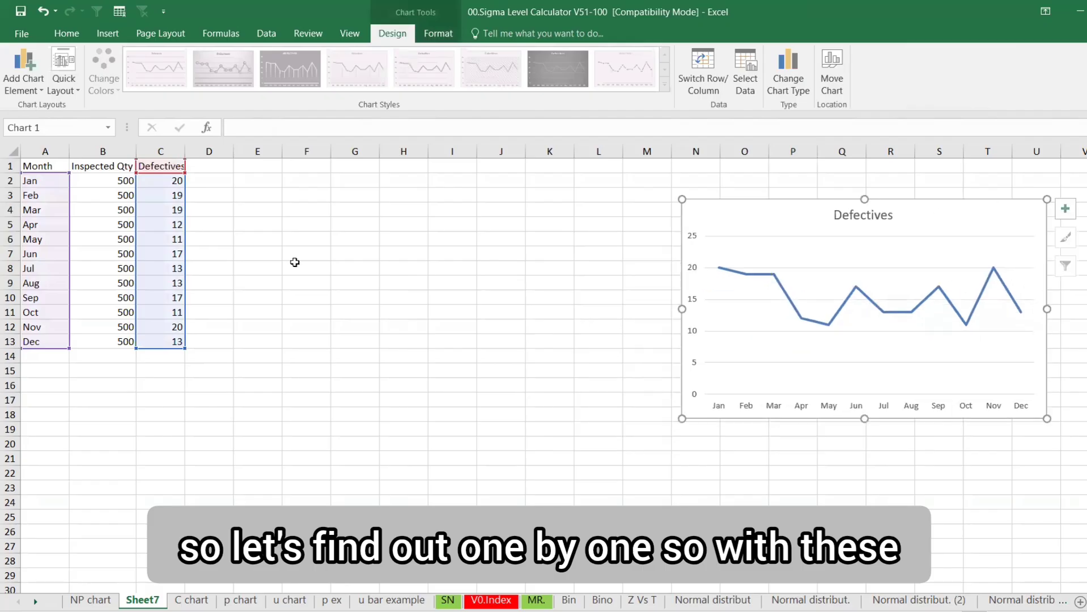
left_click(214, 168)
left_click_drag(48, 165, 173, 346)
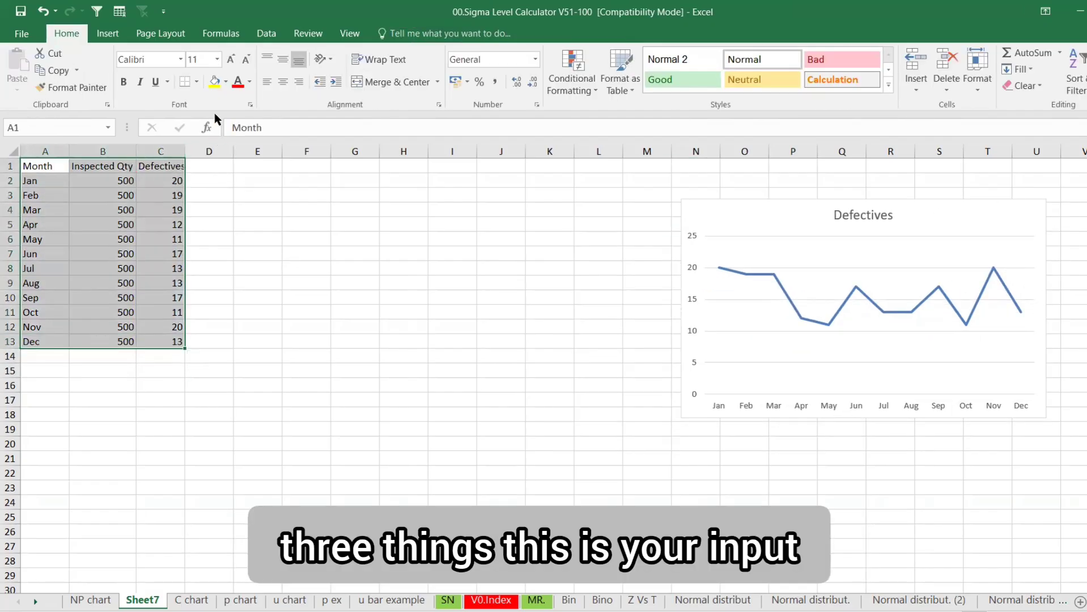
Give the heading cells A1:C1 a yellow fill
left_click(215, 83)
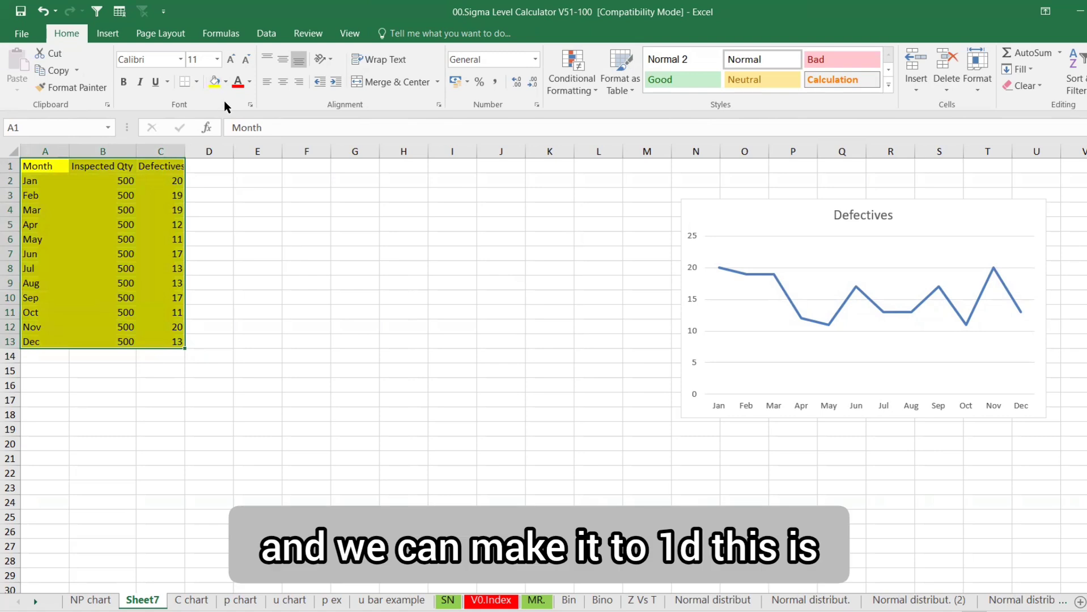
key("ctrl+z")
left_click_drag(51, 168, 164, 166)
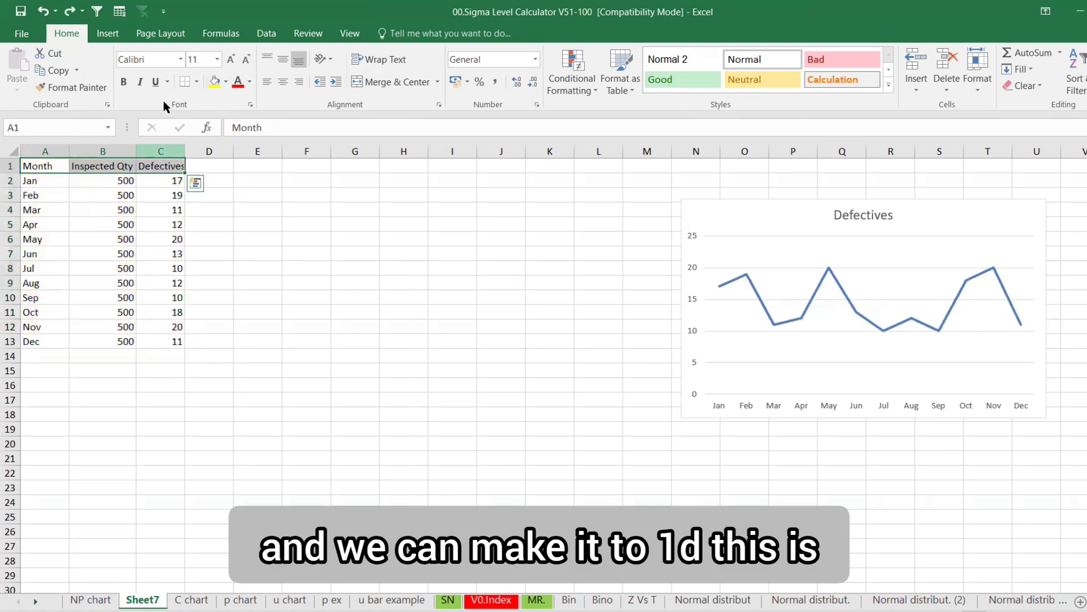
left_click(214, 82)
Copy the P bar, NP Chart, UCL, LCL and Subgroup N headings from the NP chart sheet into D1
left_click(220, 164)
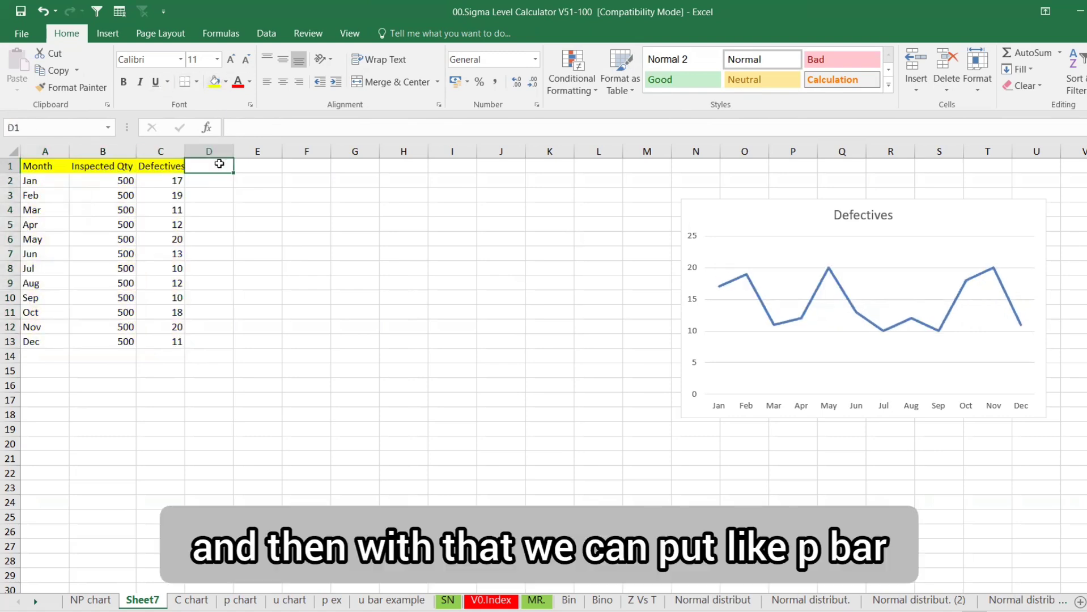
type("P")
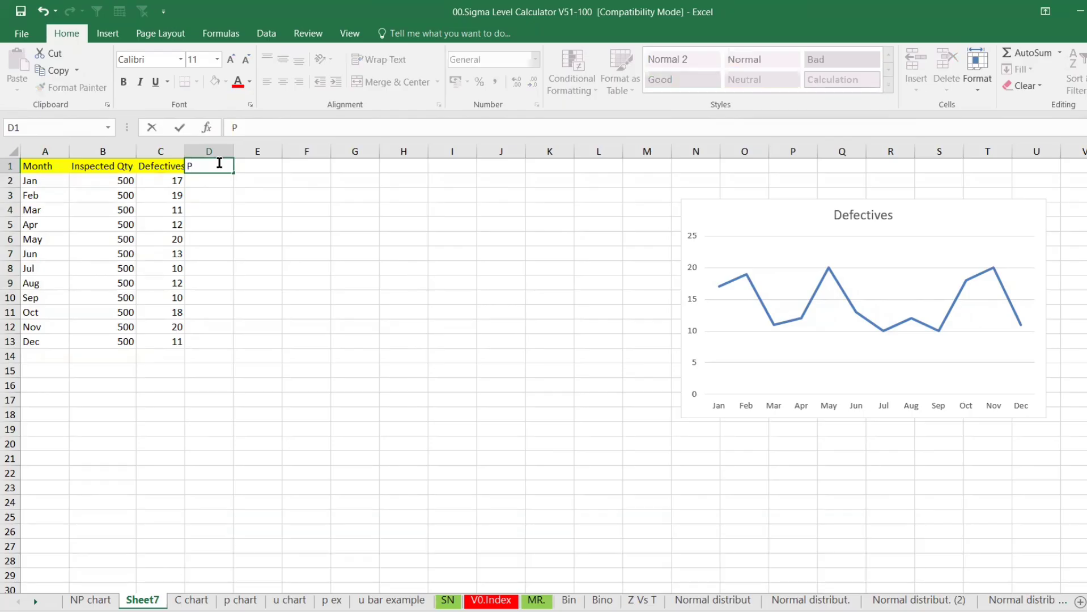
left_click(104, 601)
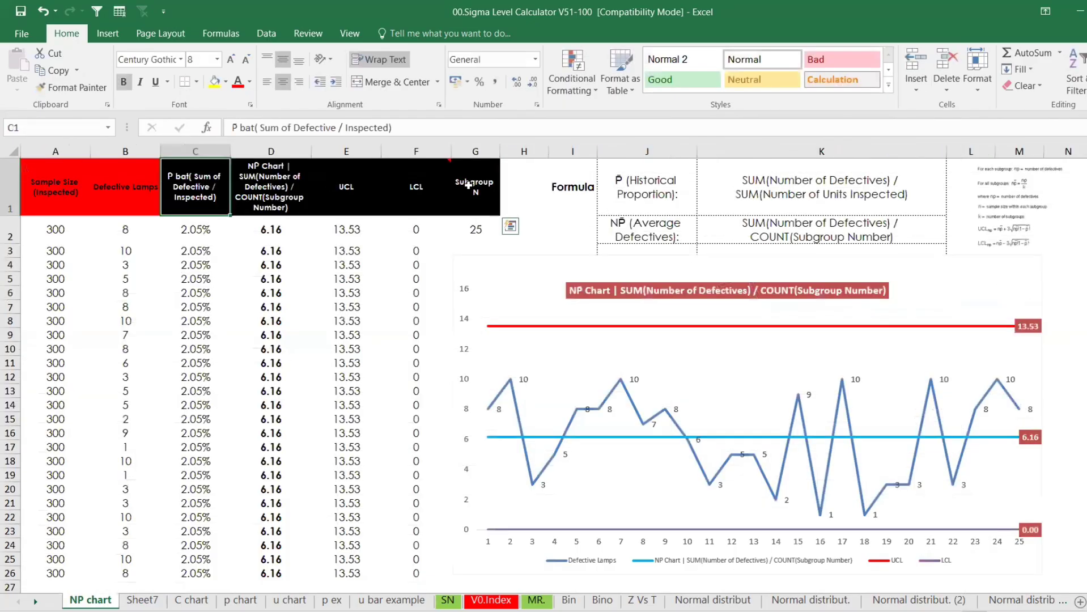
key("ctrl+c")
left_click(144, 601)
left_click(219, 161)
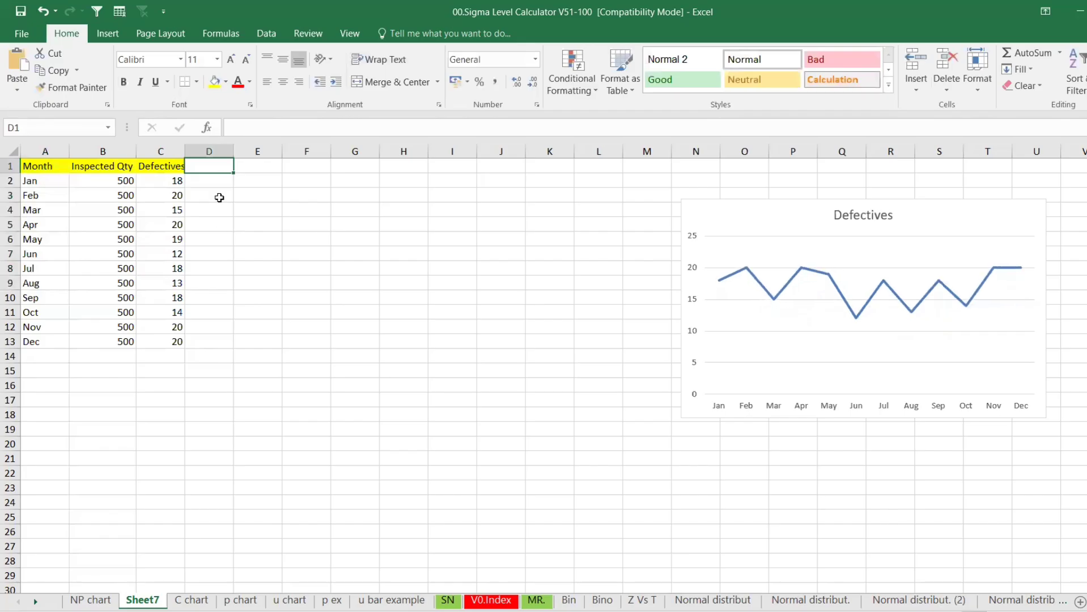
key("ctrl+v")
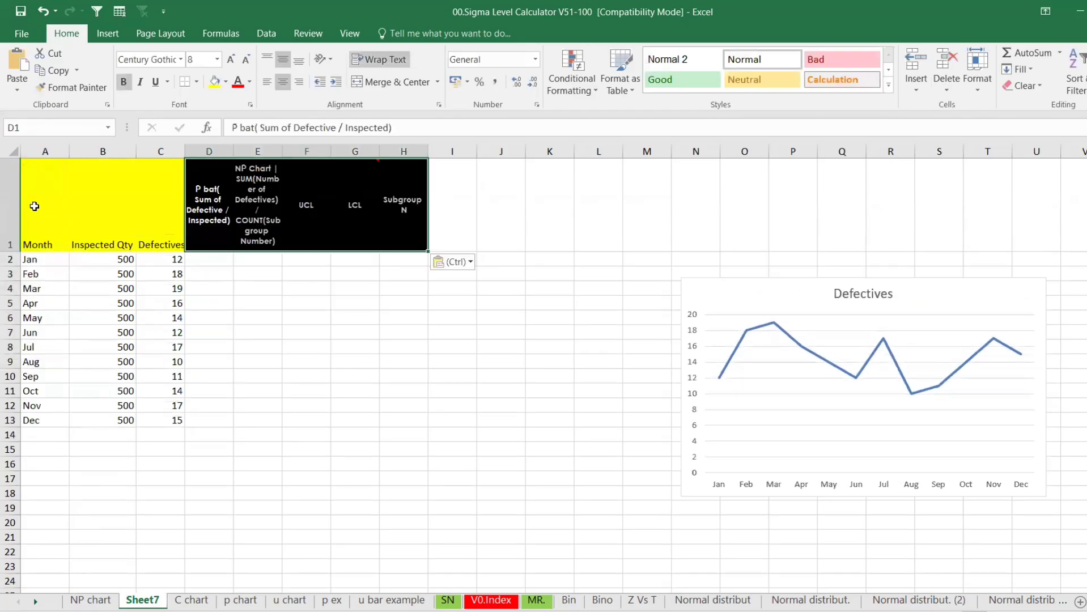
Centre row 1 headings horizontally and vertically
left_click(10, 204)
left_click(284, 82)
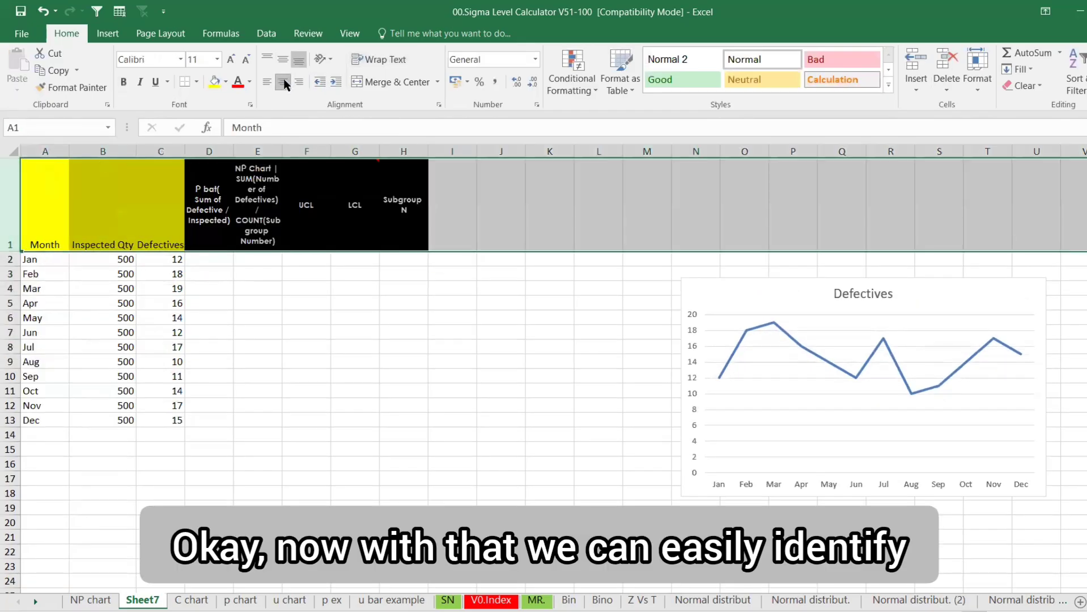
left_click(283, 59)
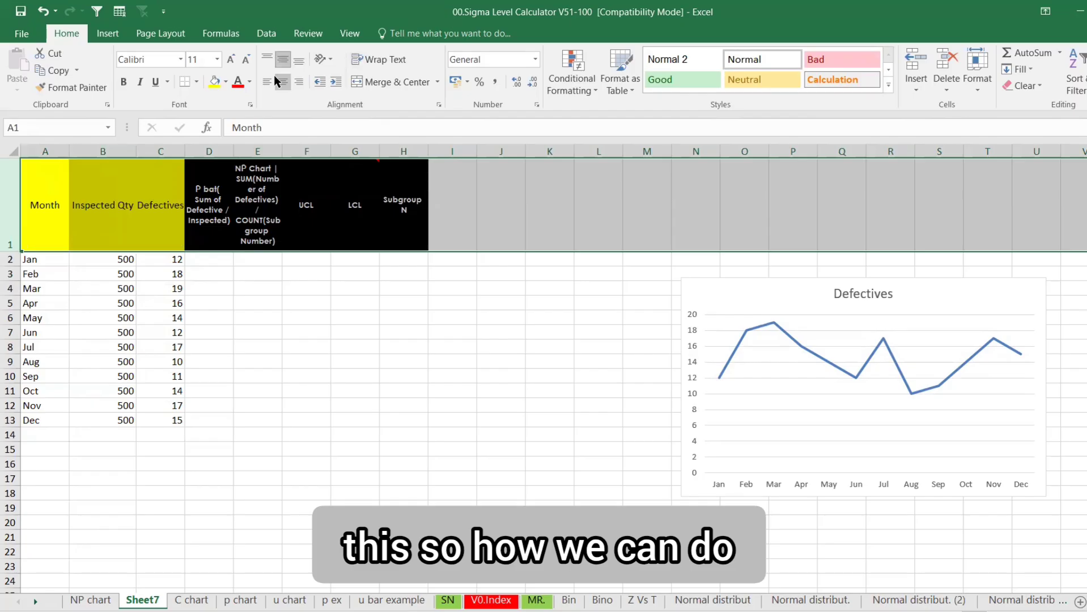
left_click(219, 261)
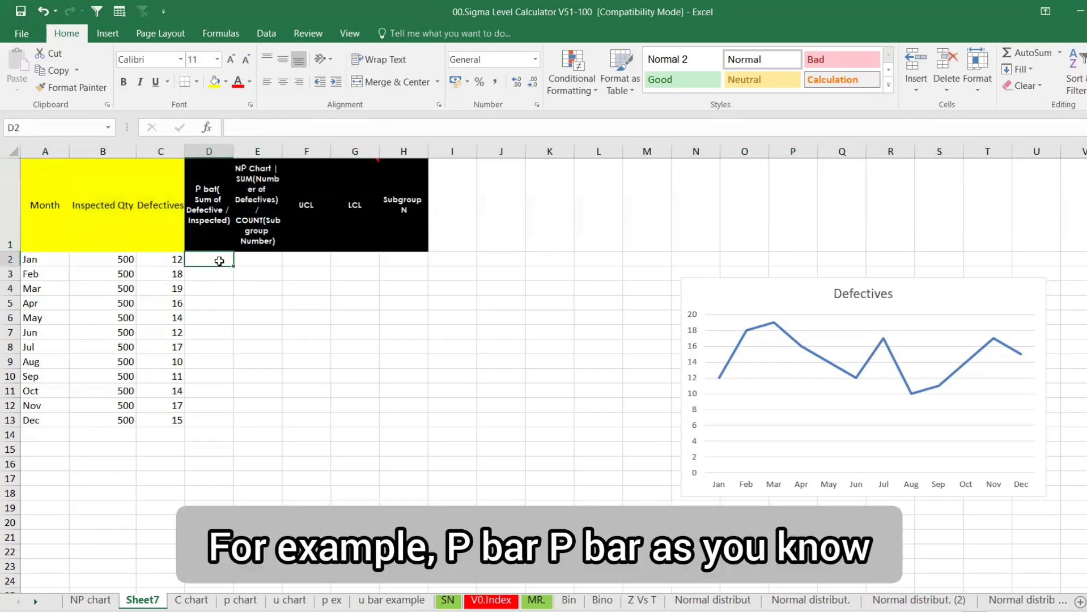
type("su")
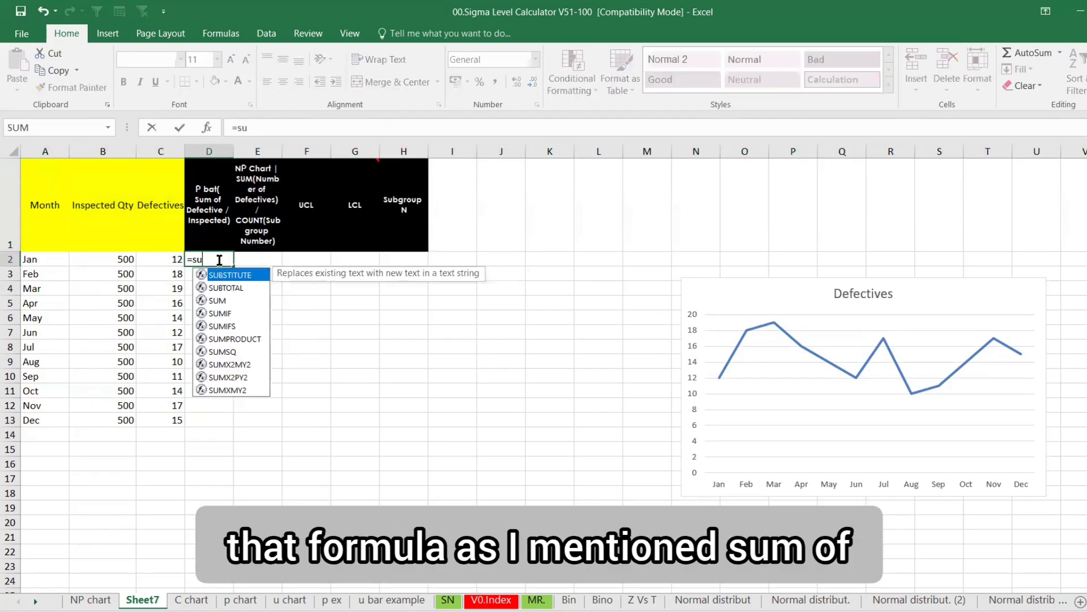
type("m")
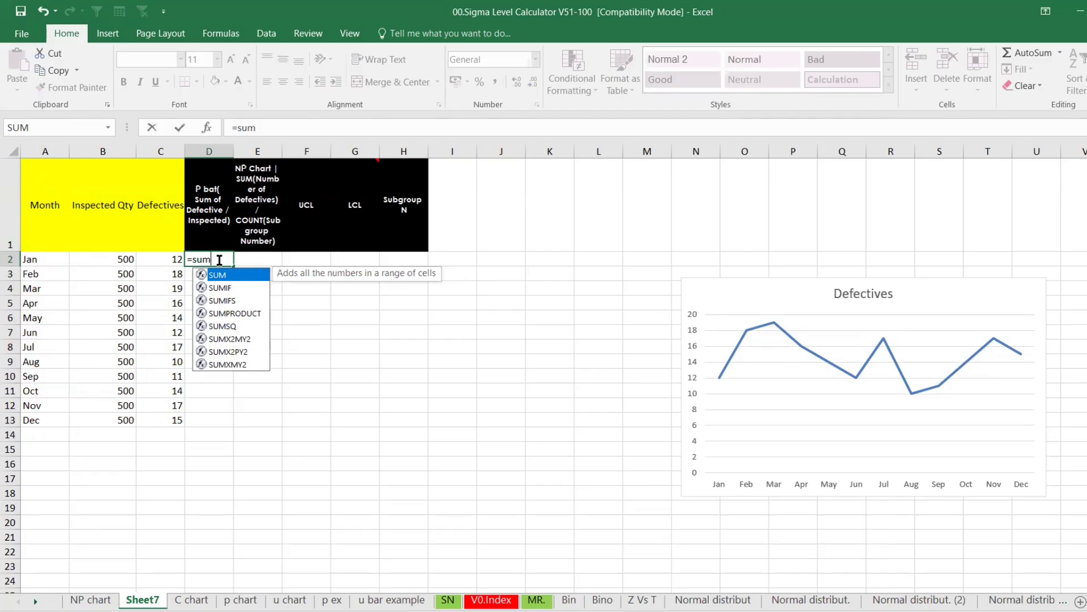
Enter =SUM(C:C)/(SUM(B:B)) in D2, accepting Excel's correction so P bar shows 0.03
key("Tab")
left_click(168, 149)
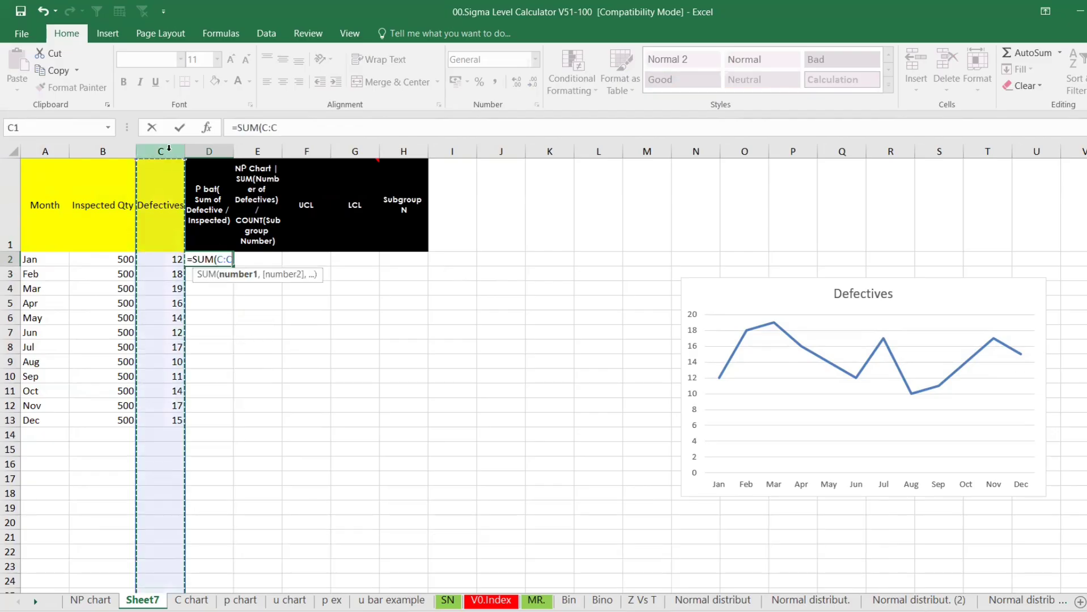
type(")/")
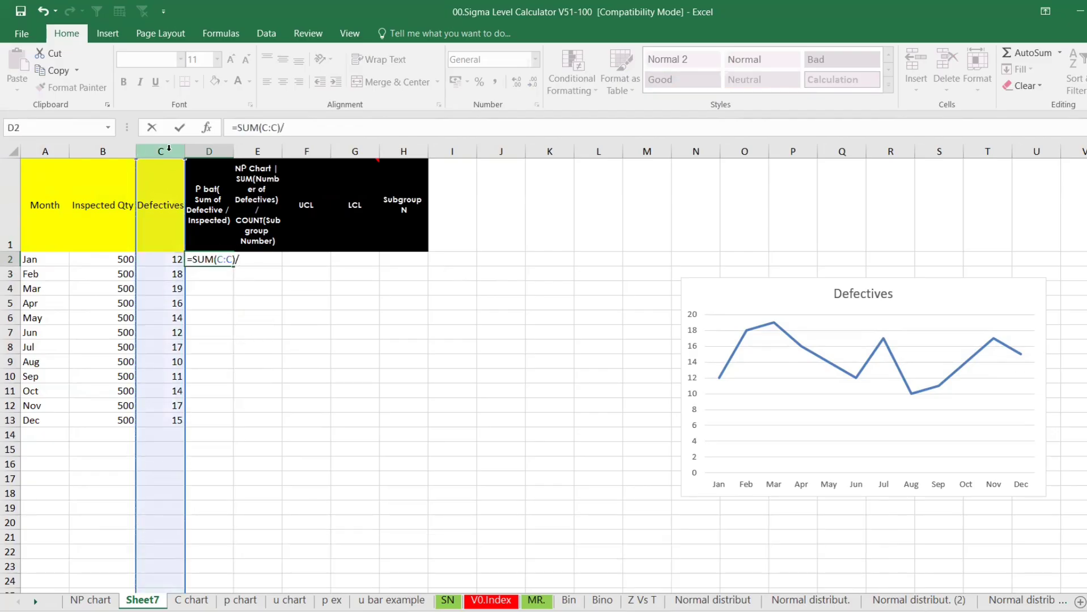
type("(sum")
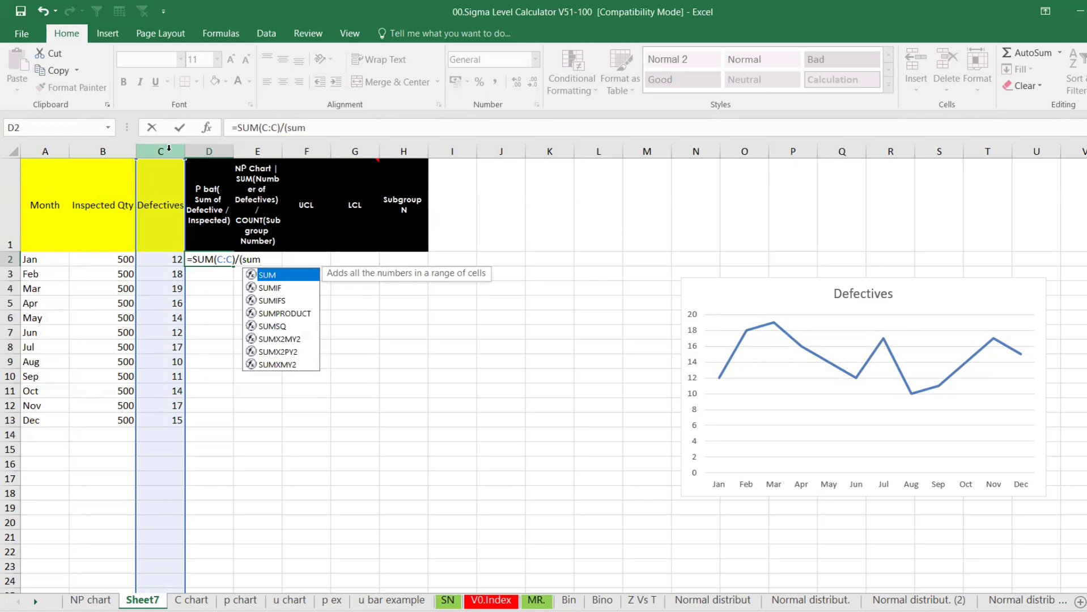
key("Tab")
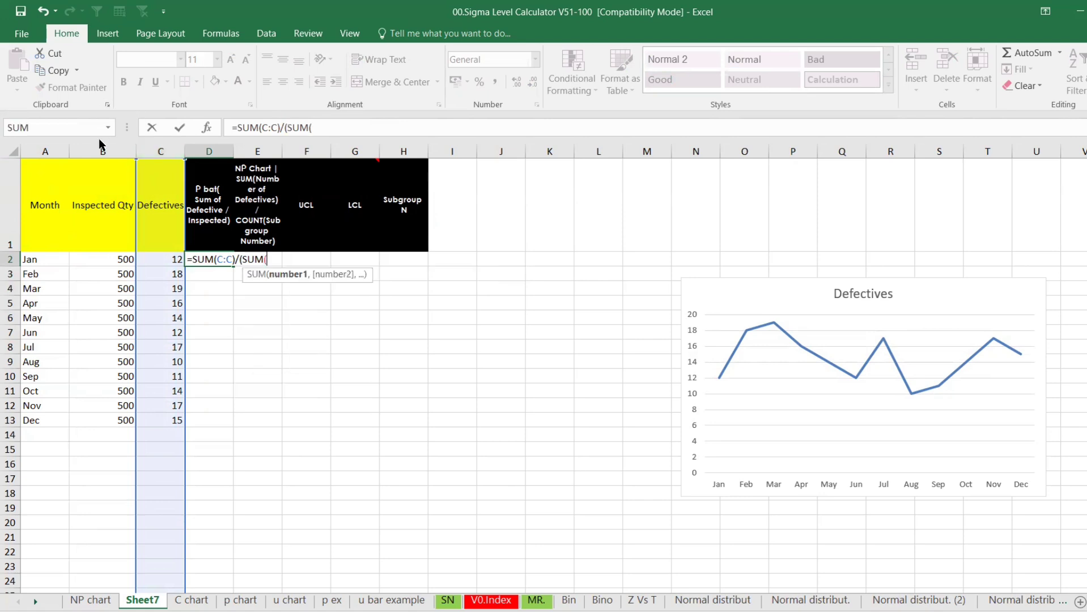
left_click(102, 148)
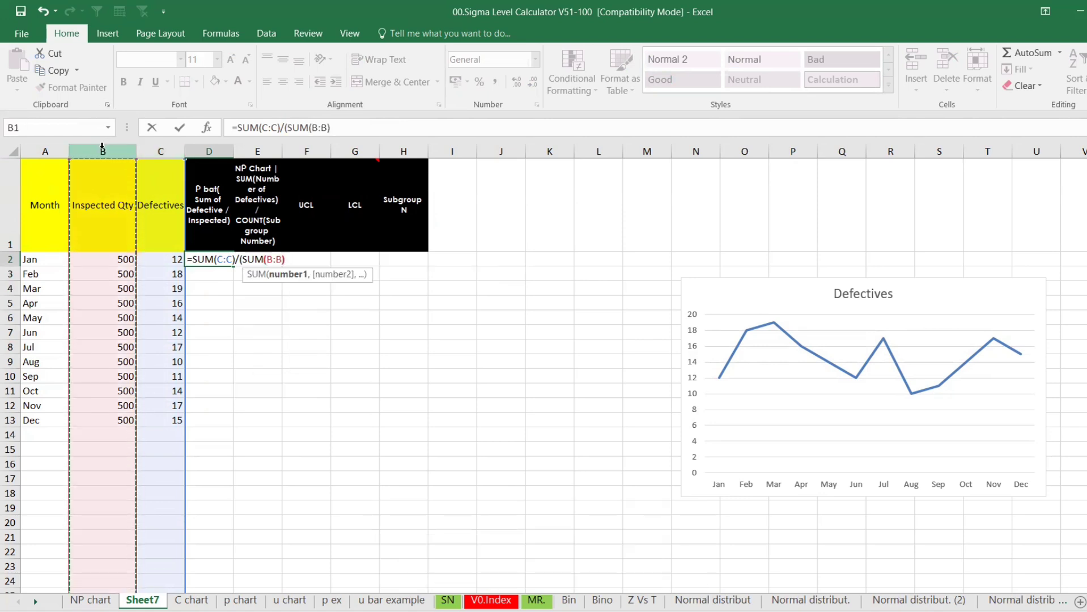
type(")")
left_click_drag(347, 127, 237, 129)
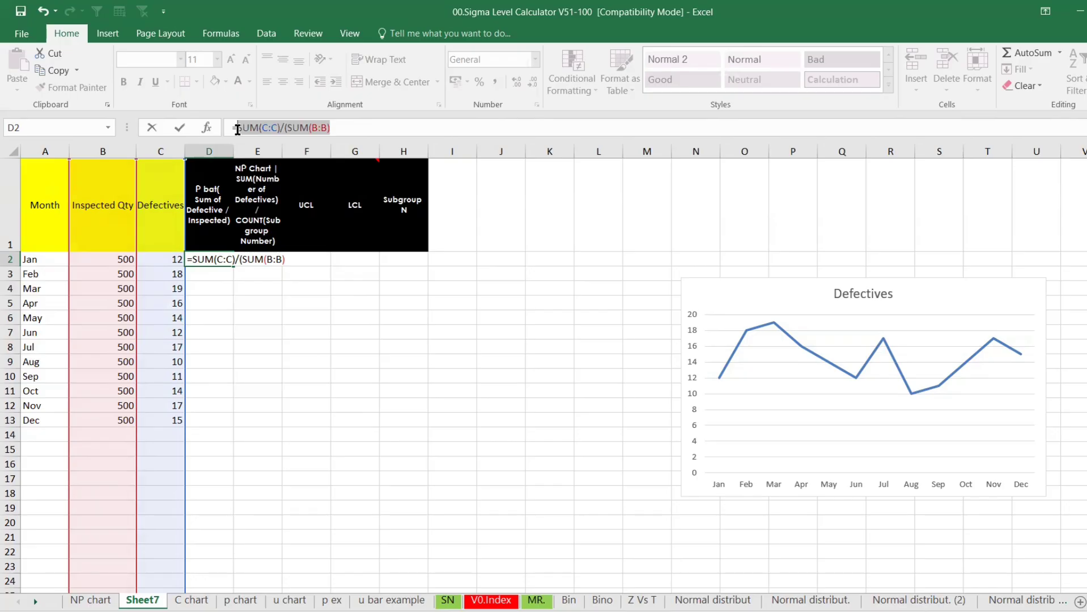
left_click(333, 128)
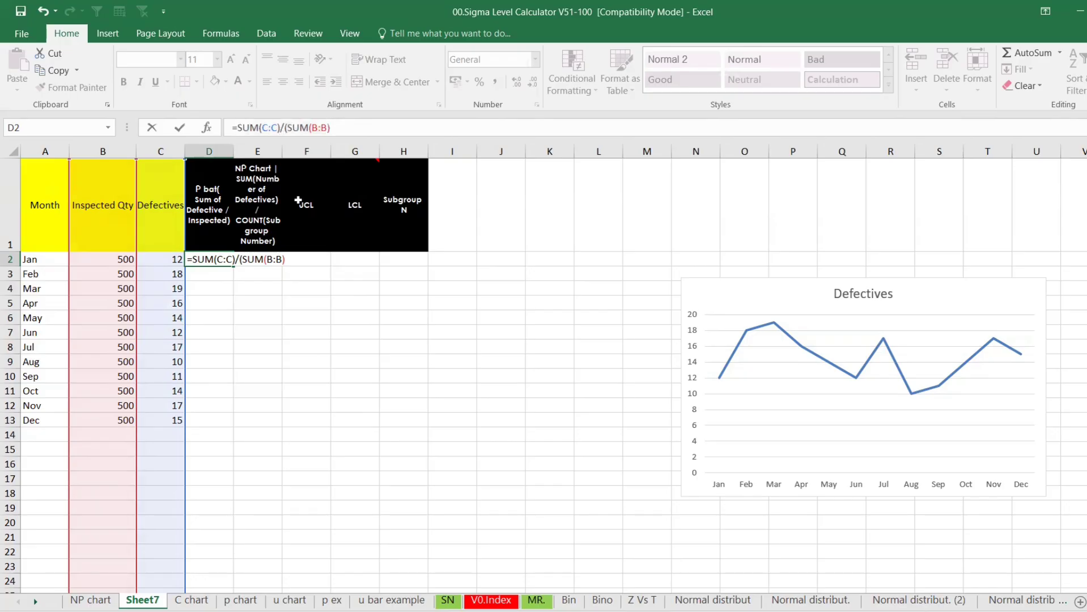
key("Return")
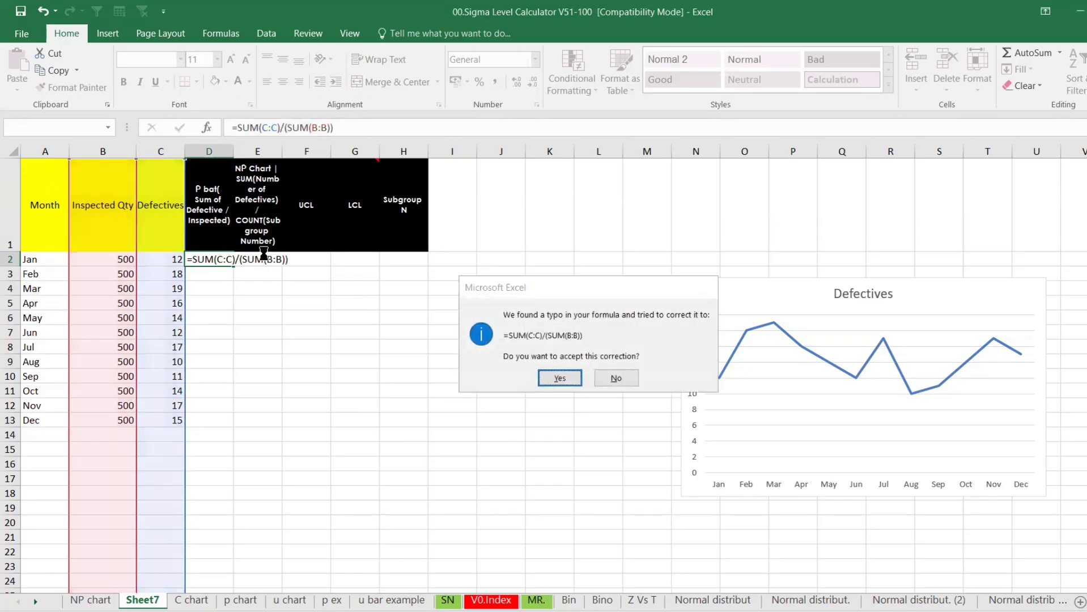
key("Return")
key("Up")
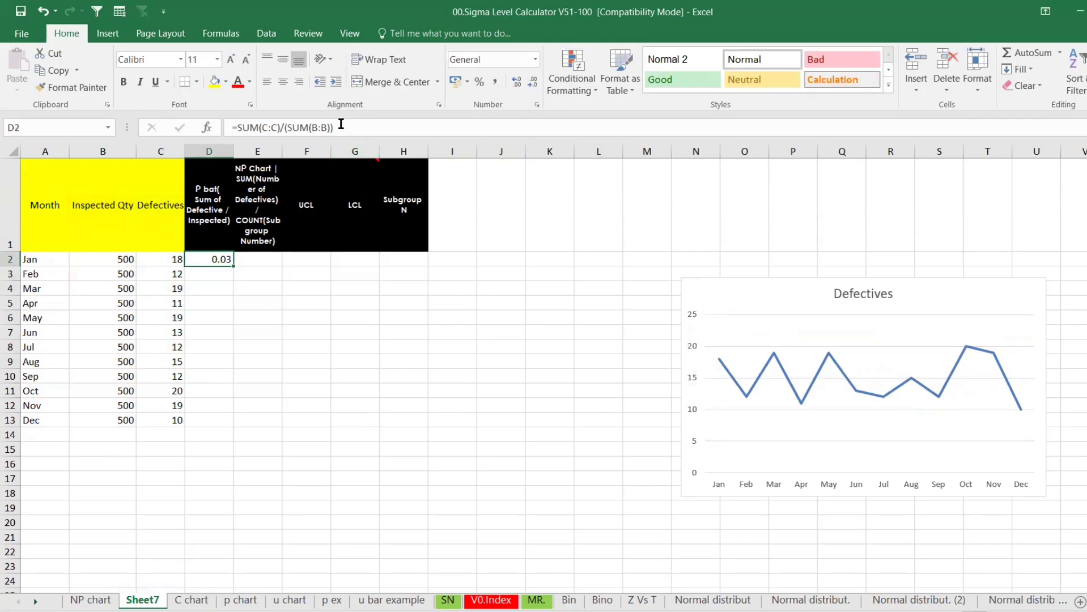
left_click_drag(334, 128, 237, 126)
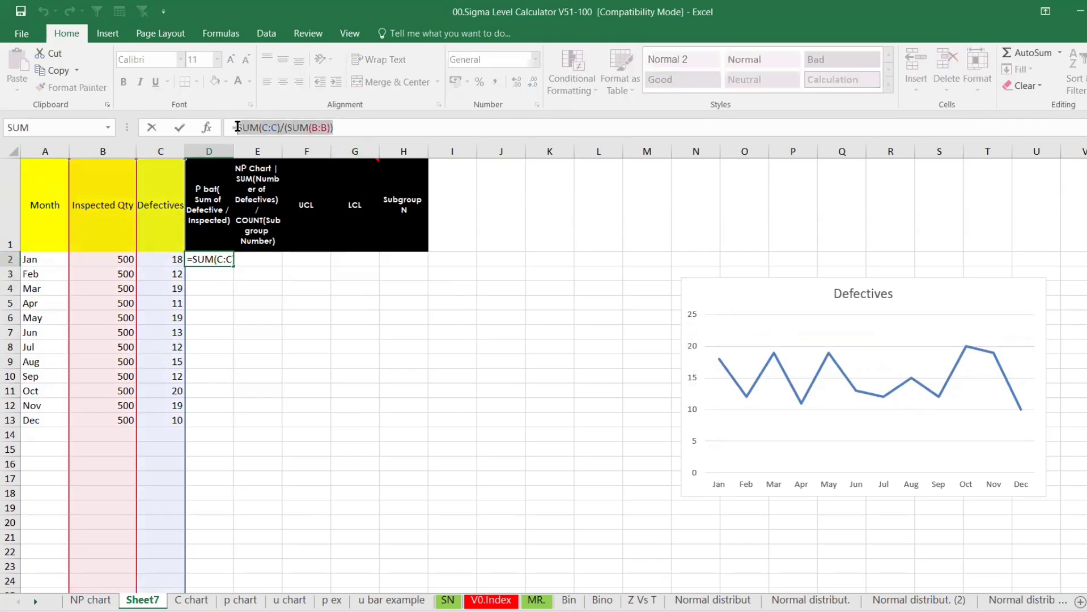
Make D2's P-bar references absolute and fill it to D13, each month showing 0.028667
key("F4")
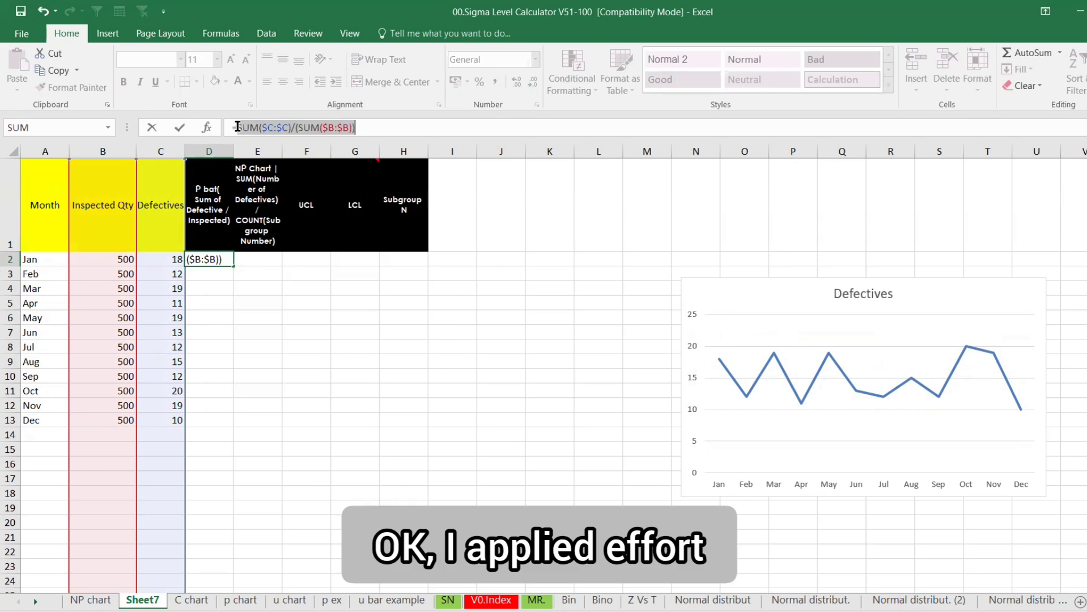
key("Return")
left_click(233, 252)
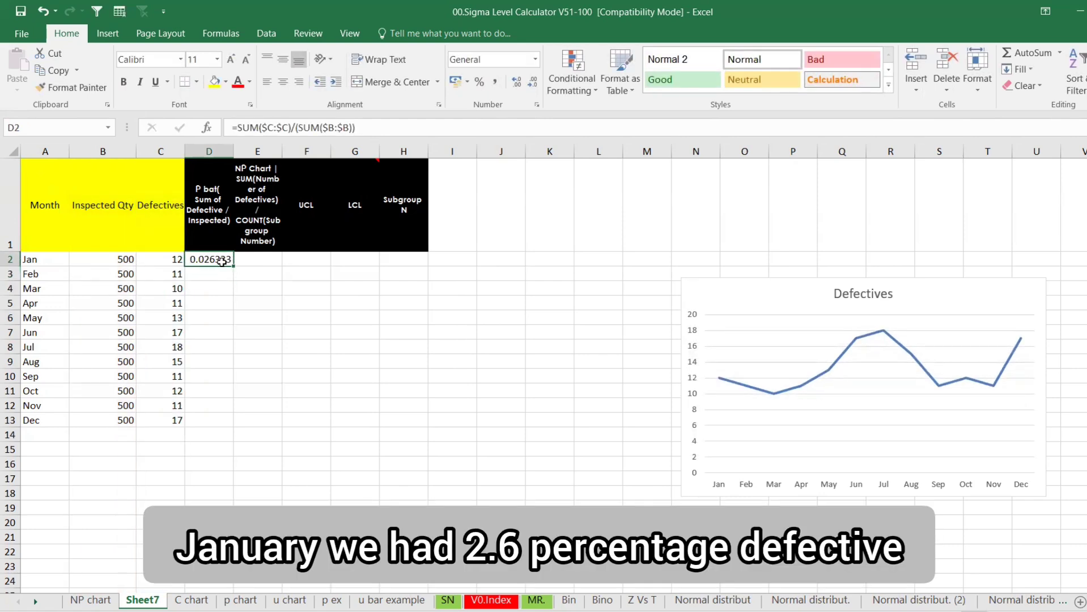
double_click(233, 266)
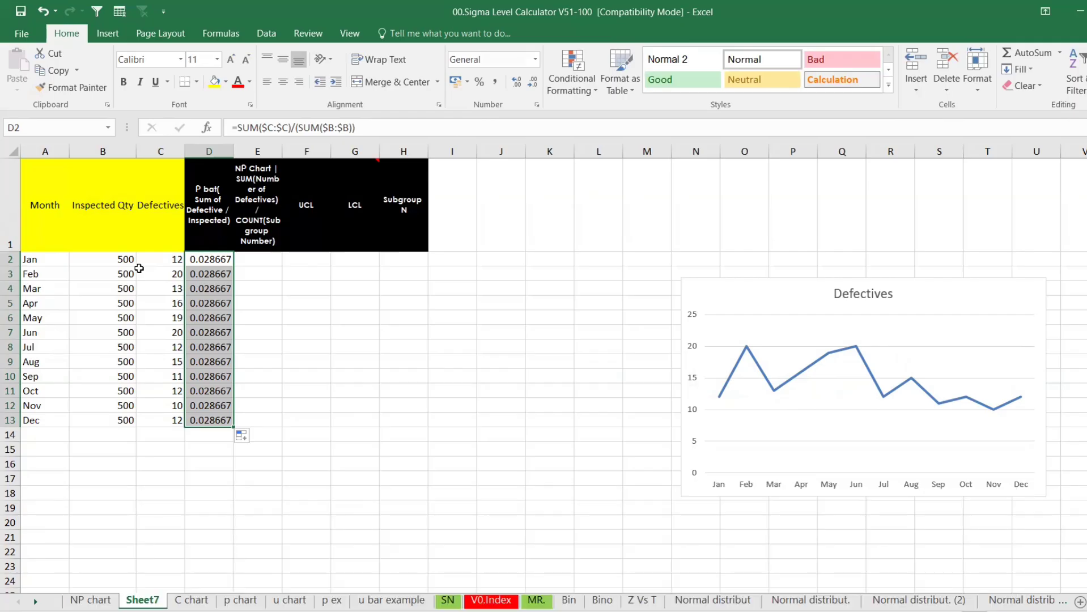
left_click_drag(204, 261, 199, 420)
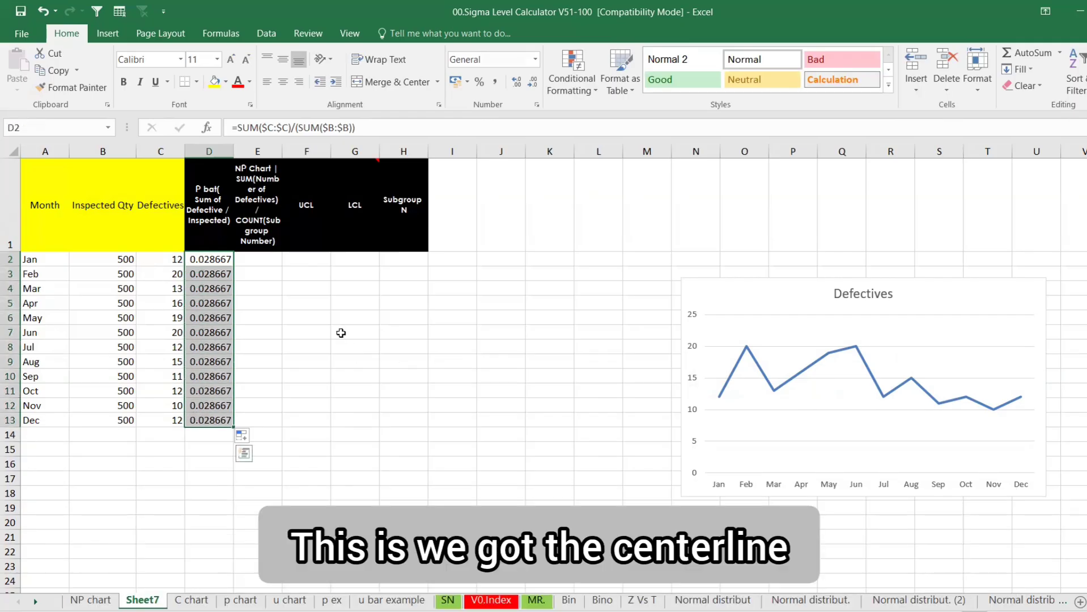
left_click(267, 262)
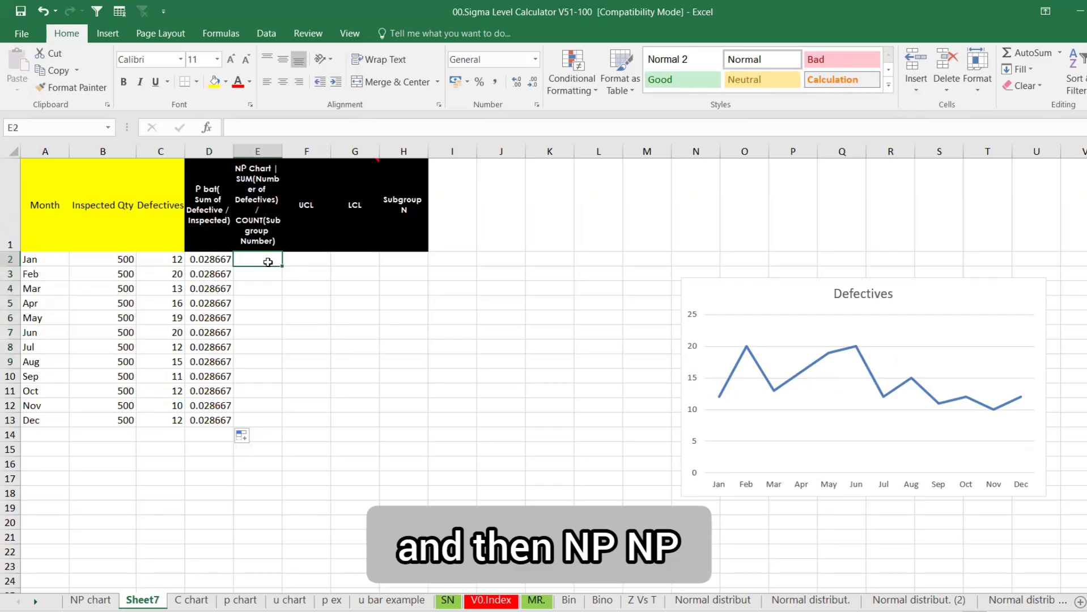
Enter =COUNTA(A:A)-1 in H2 so Subgroup N counts the months as 12
left_click(403, 257)
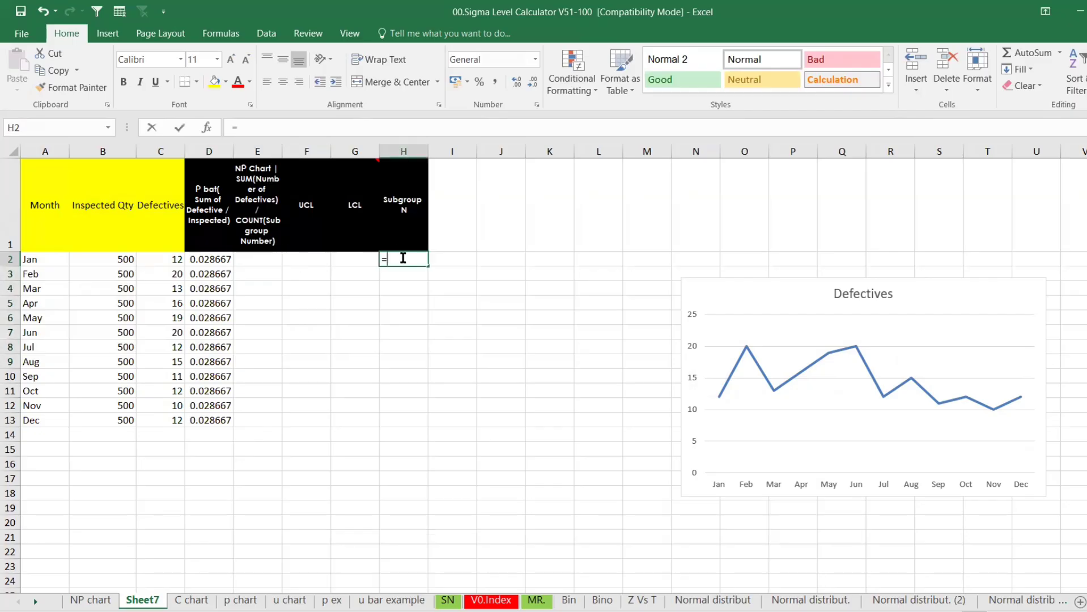
type("=count")
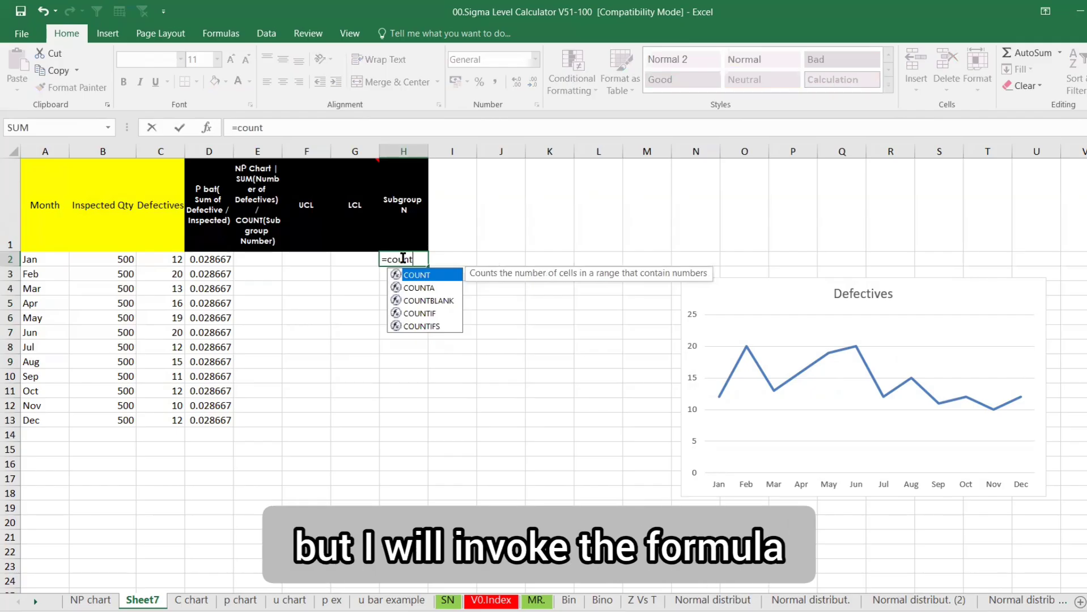
type("a")
key("Tab")
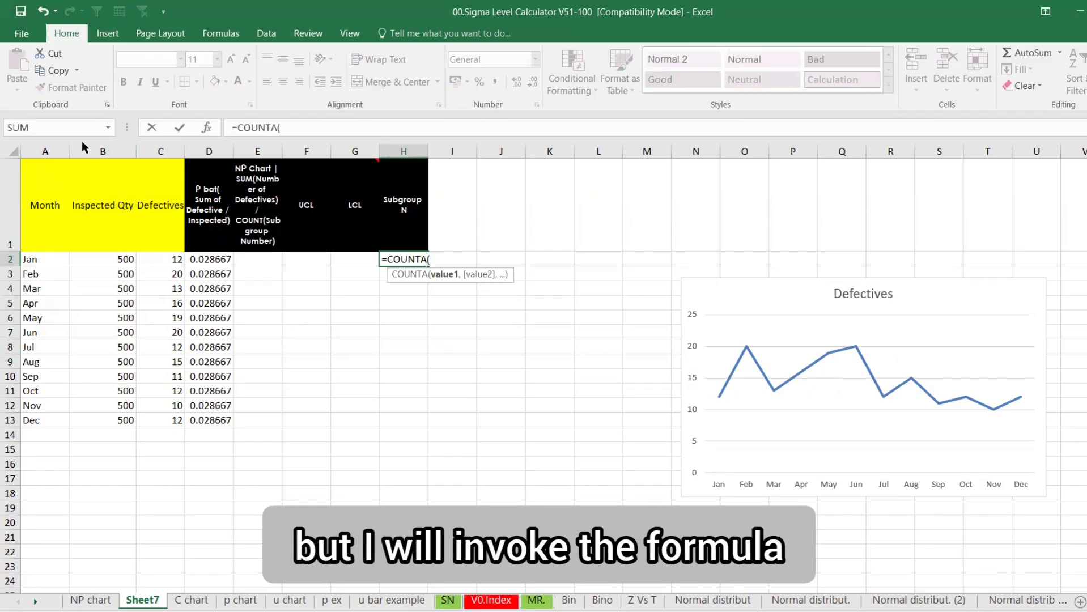
left_click(44, 151)
type(")")
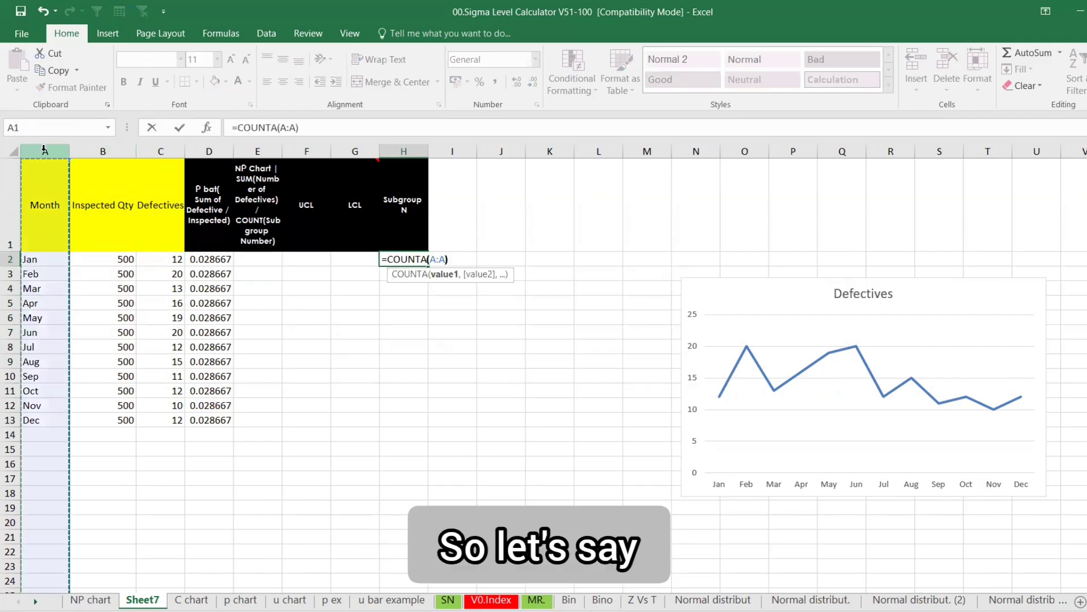
type("-1")
key("Return")
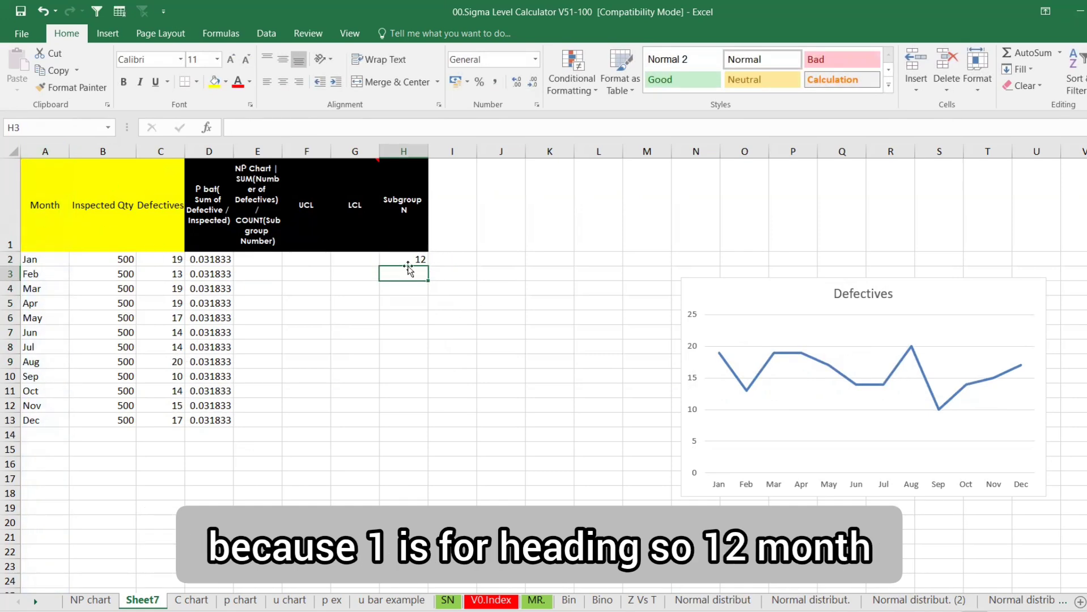
left_click(269, 259)
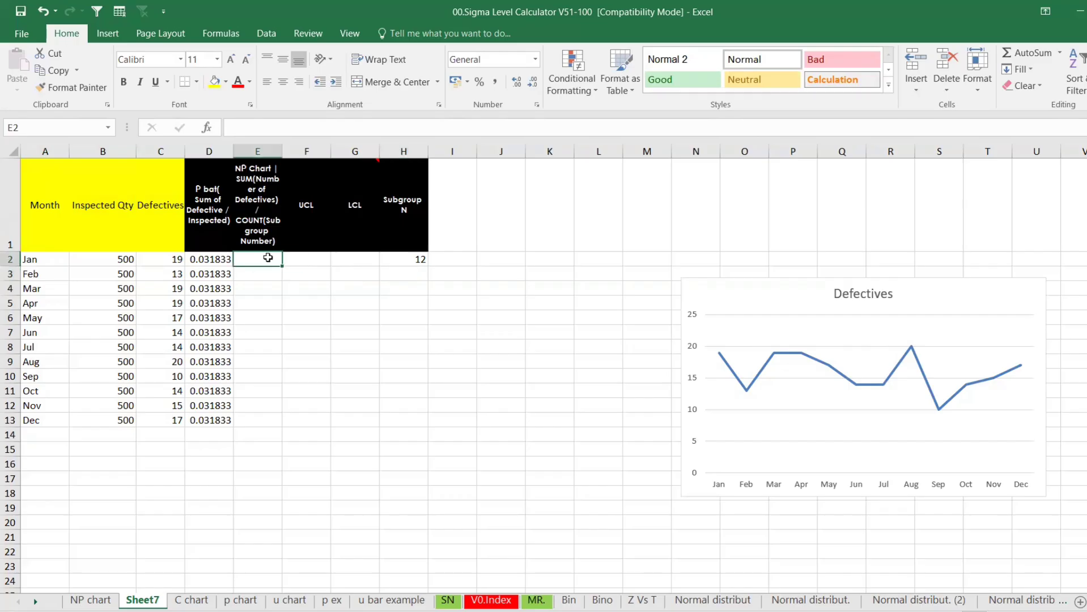
Enter the NP-bar formula =SUM(C:C)/(H2) in cell E2
type("=sum")
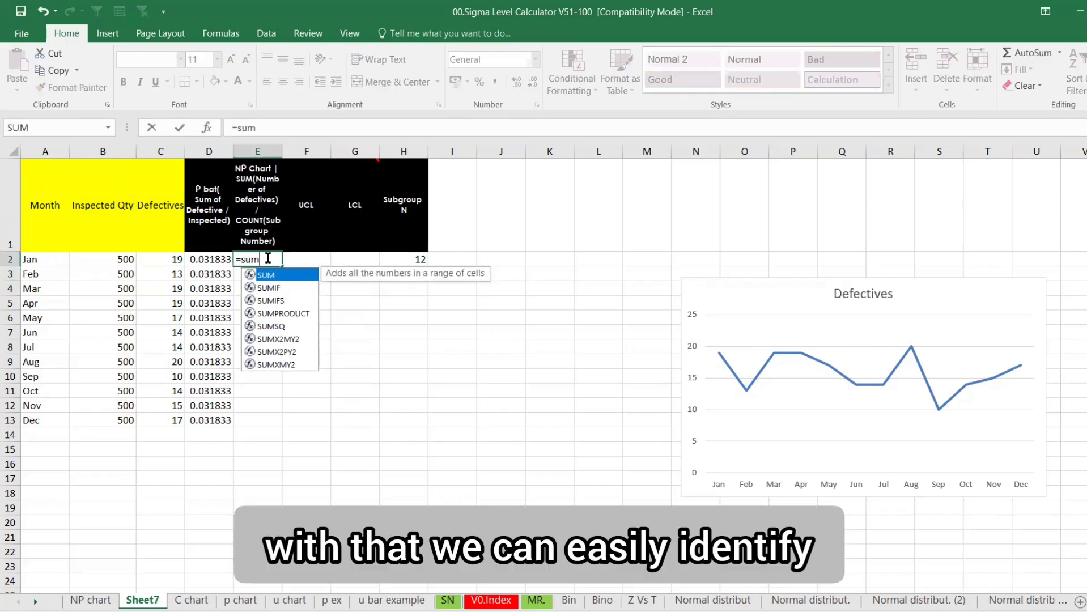
key("Tab")
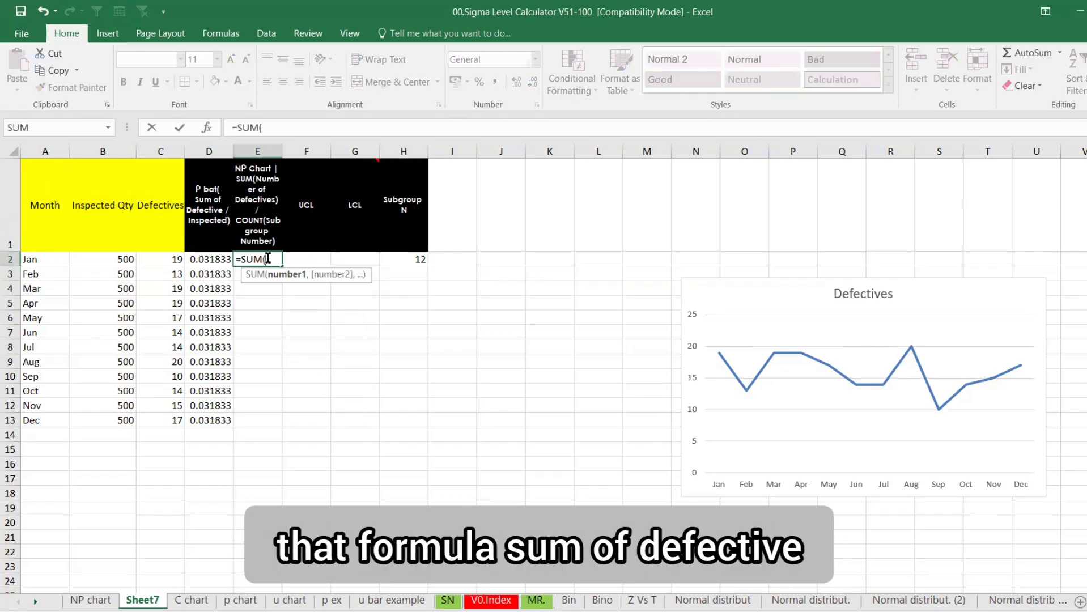
left_click(164, 148)
type(")/")
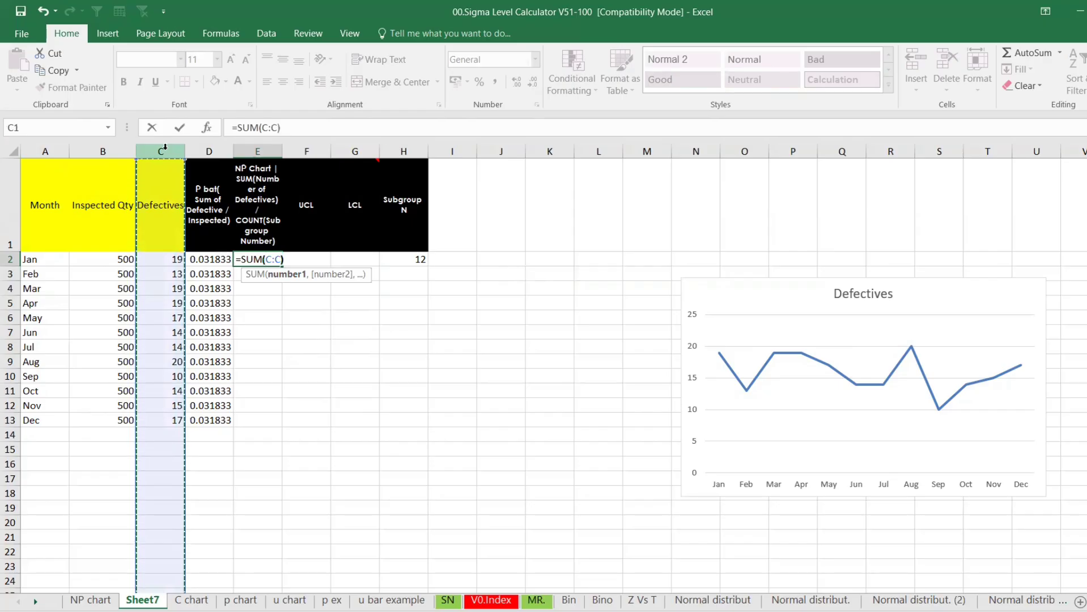
type("(")
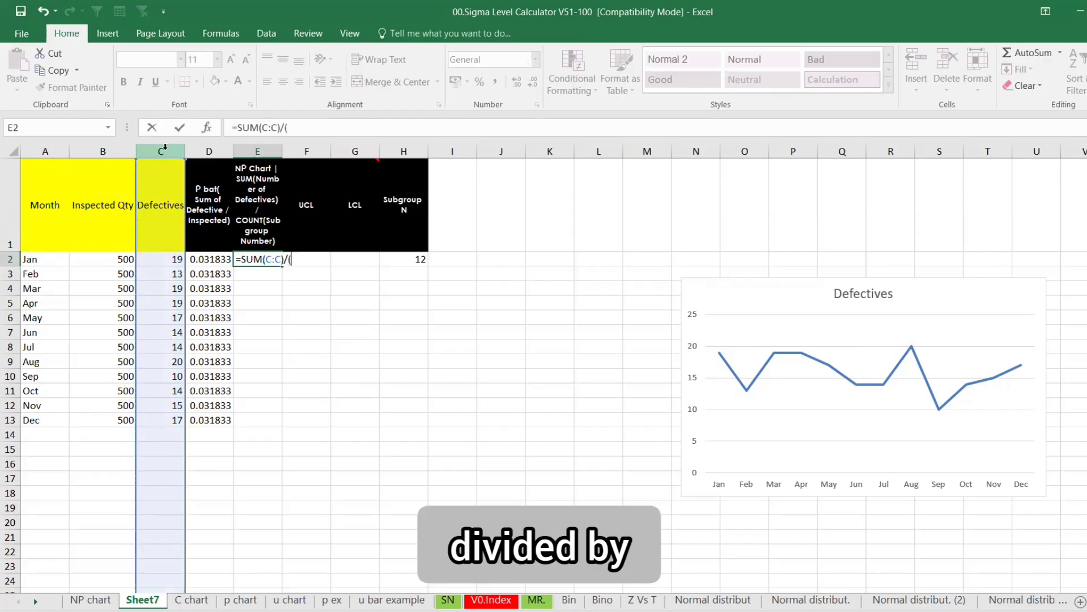
left_click(410, 258)
type(")")
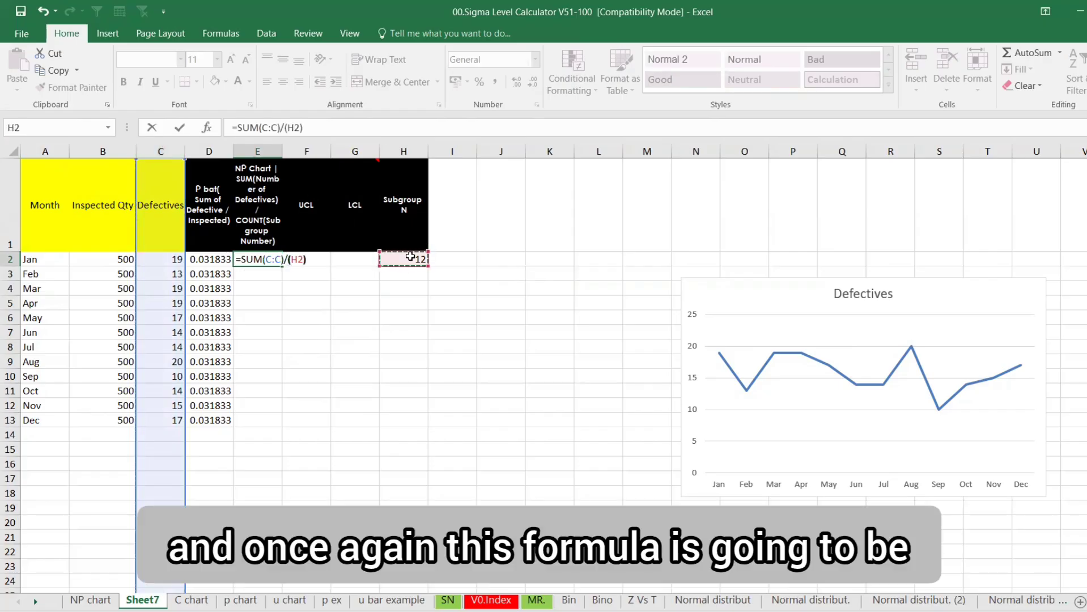
key("Return")
Make E2's NP-bar references absolute and fill the formula down to E13
key("Up")
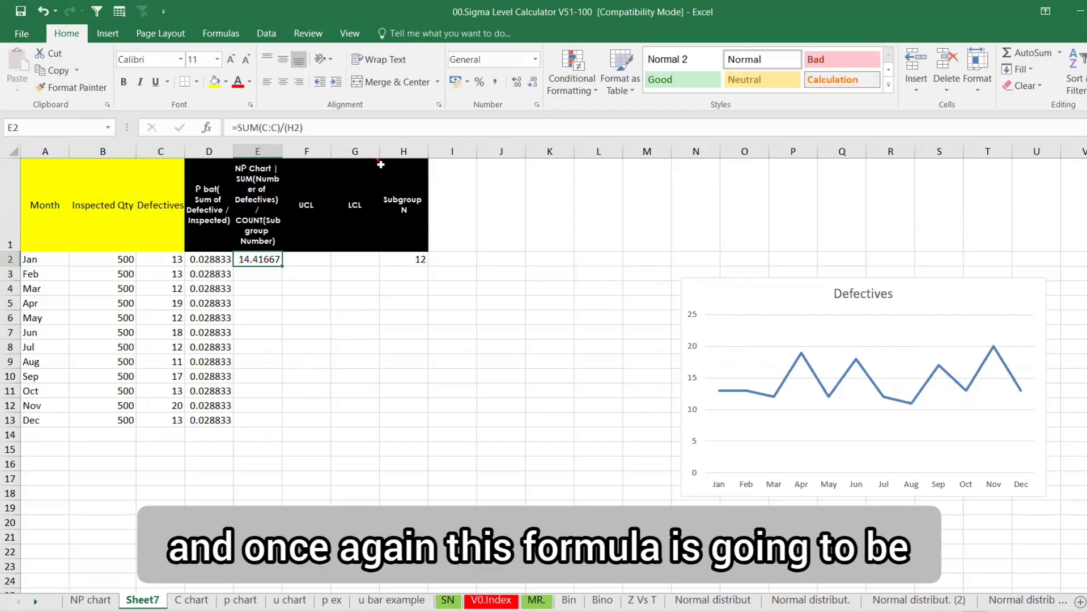
left_click_drag(326, 125, 241, 125)
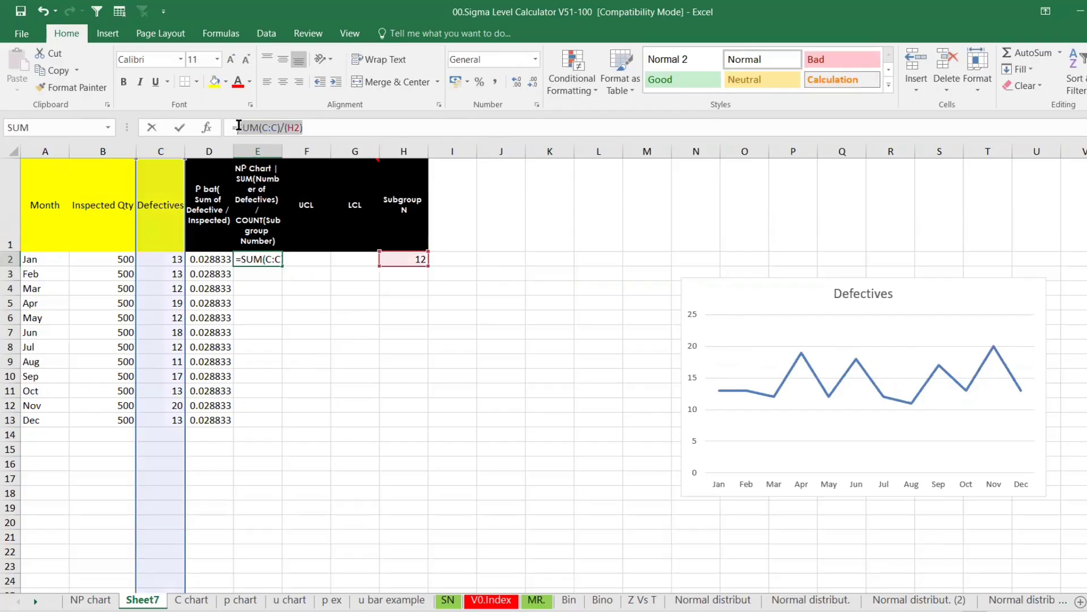
key("F4")
key("F4")
key("F4")
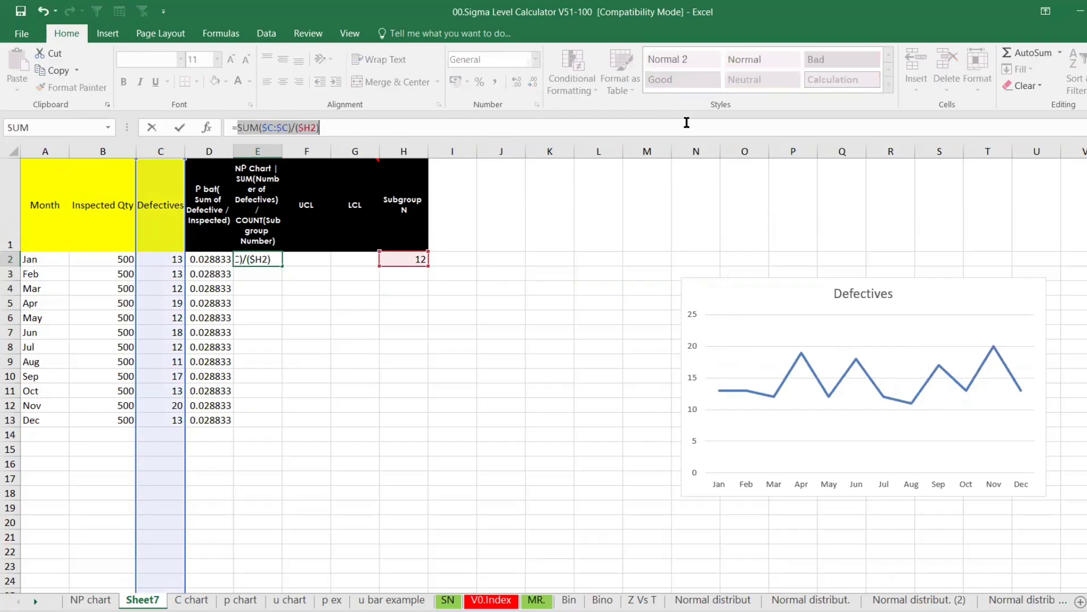
key("Return")
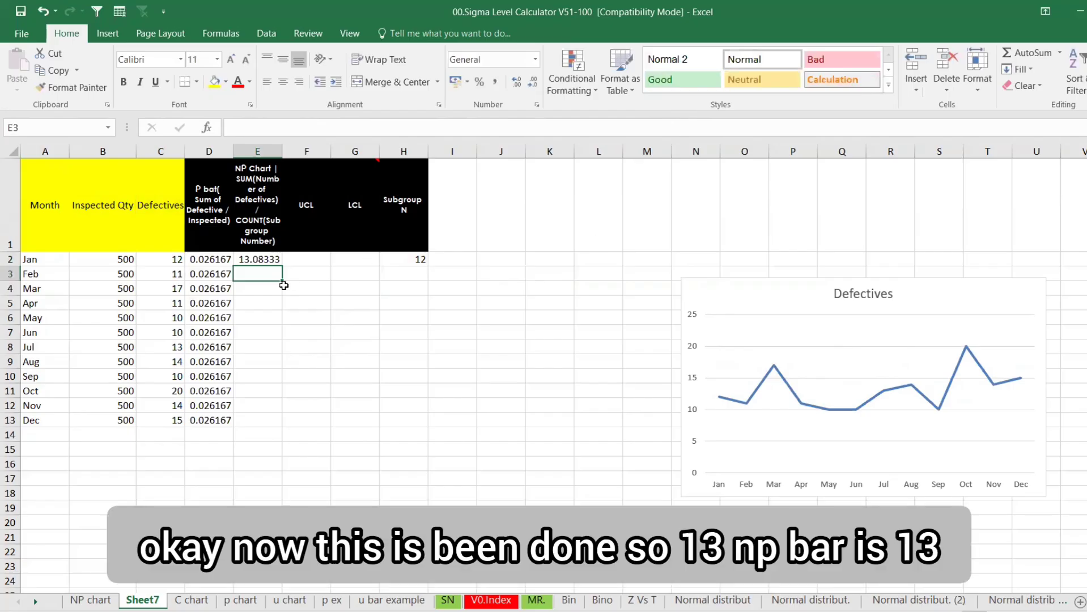
left_click(282, 262)
left_click_drag(284, 262, 283, 426)
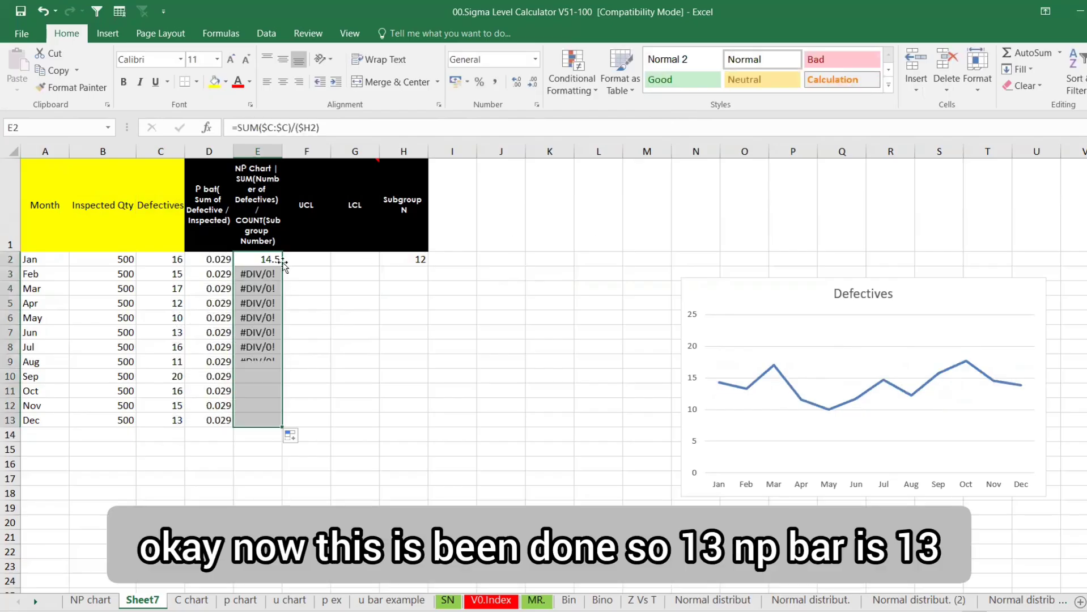
Anchor H2 fully and paste =SUM($C:$C)/($H$2) across E2:E13, showing 12.91667
left_click(274, 260)
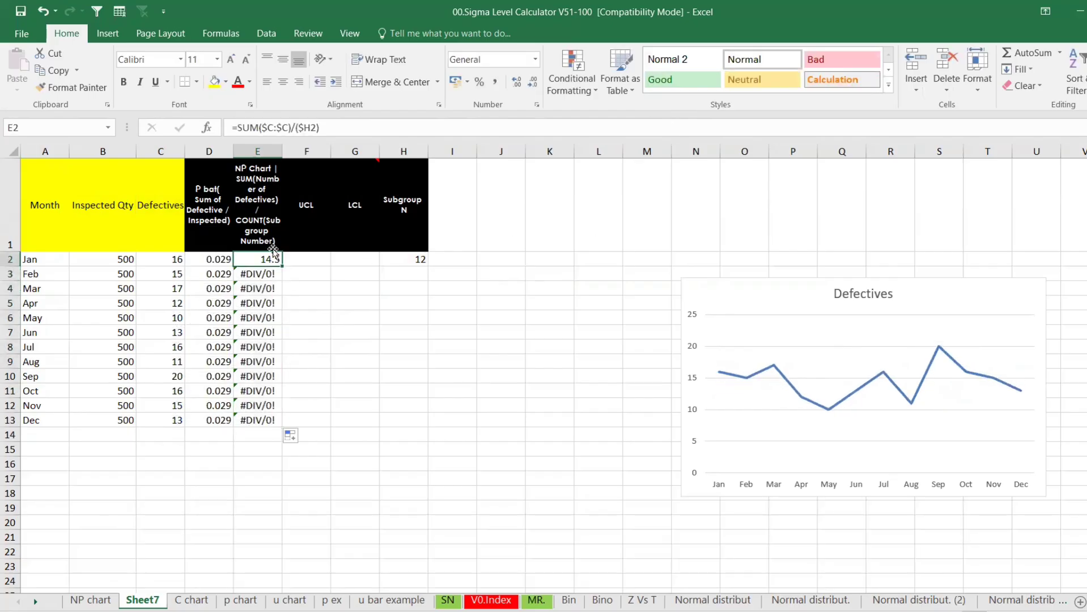
left_click(313, 128)
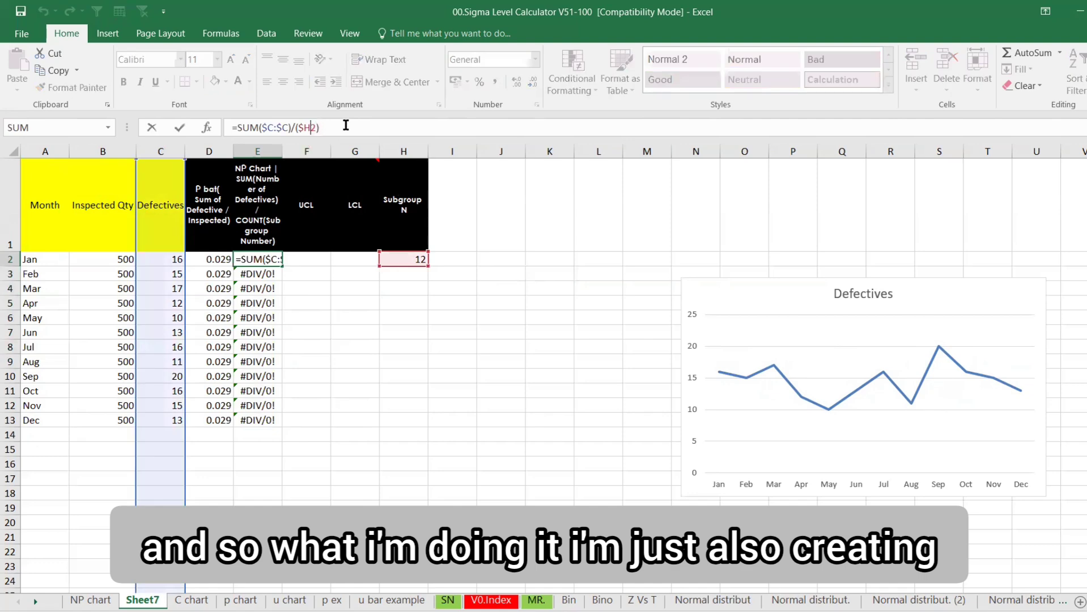
type("$")
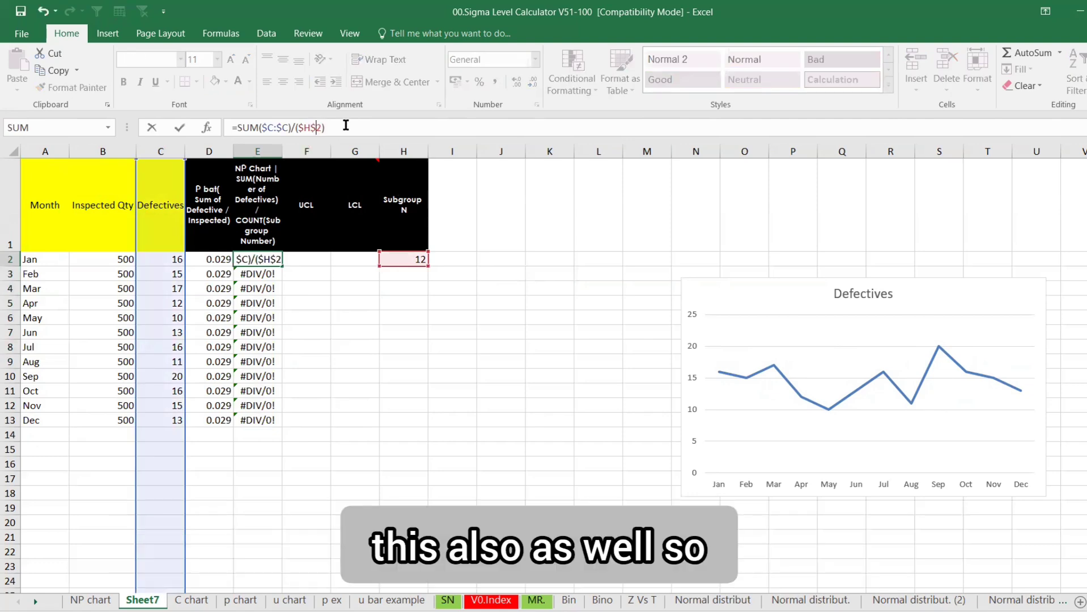
key("Return")
left_click(273, 260)
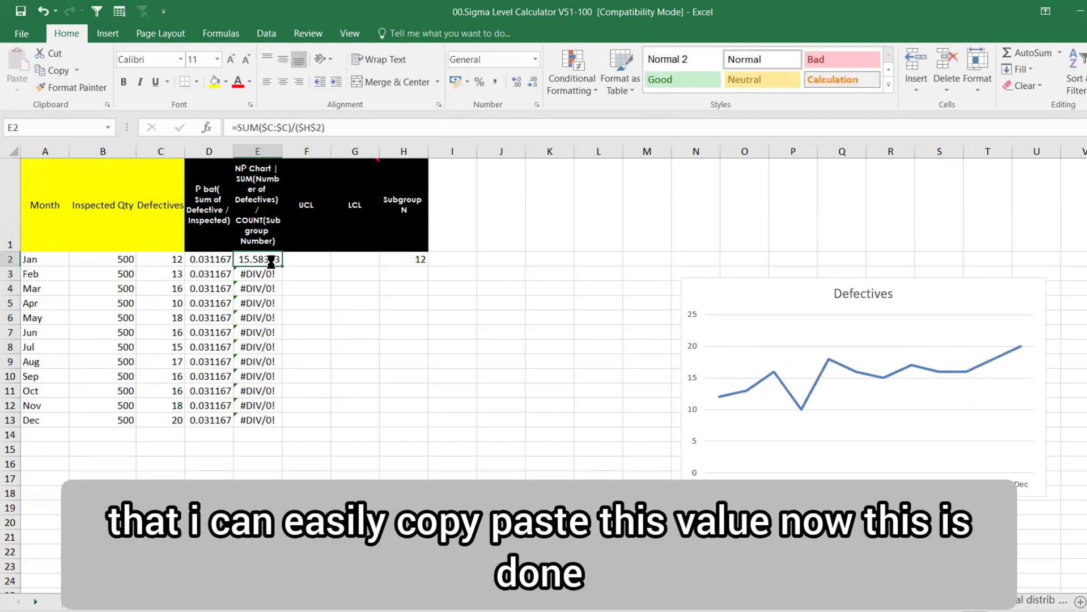
key("ctrl+c")
left_click_drag(272, 260, 257, 417)
key("ctrl+v")
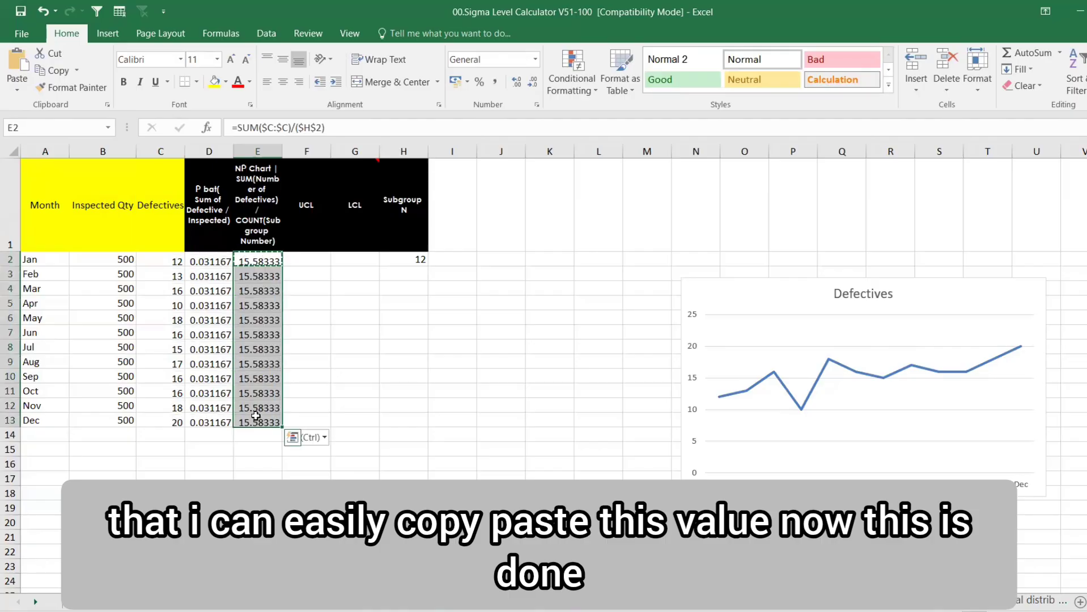
key("Escape")
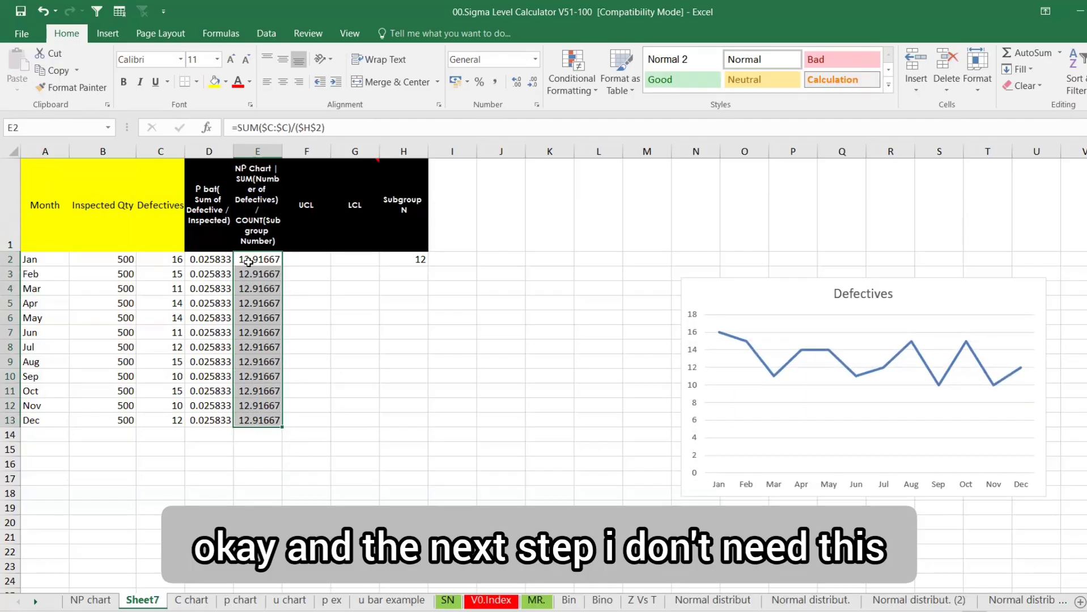
Round D2:E13 to two decimals (0.03 and 12.92) and centre the values
left_click_drag(209, 262, 258, 418)
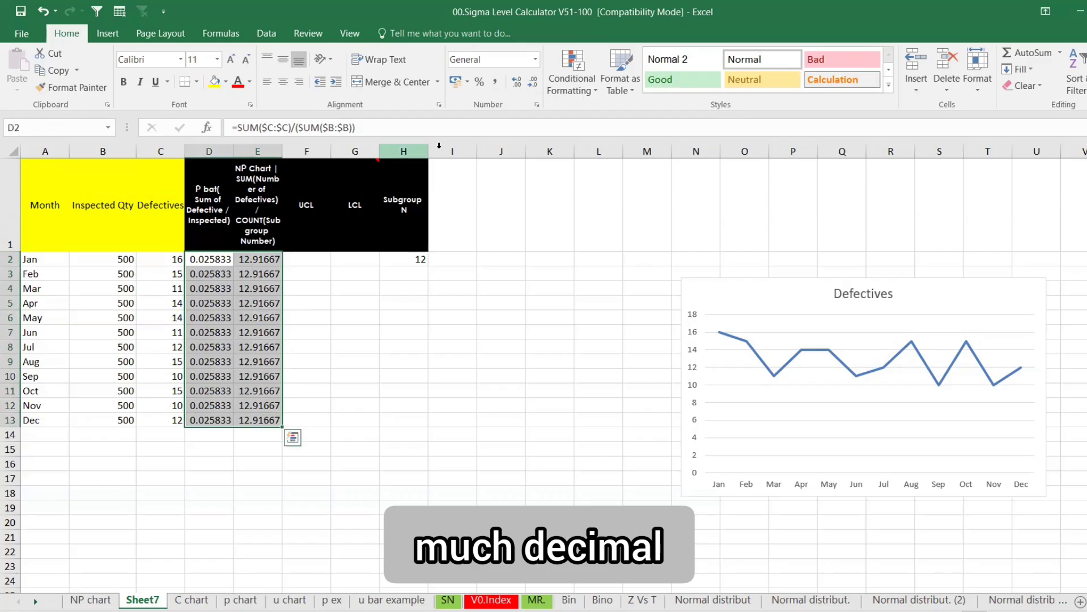
left_click(529, 84)
left_click(529, 84)
left_click(528, 83)
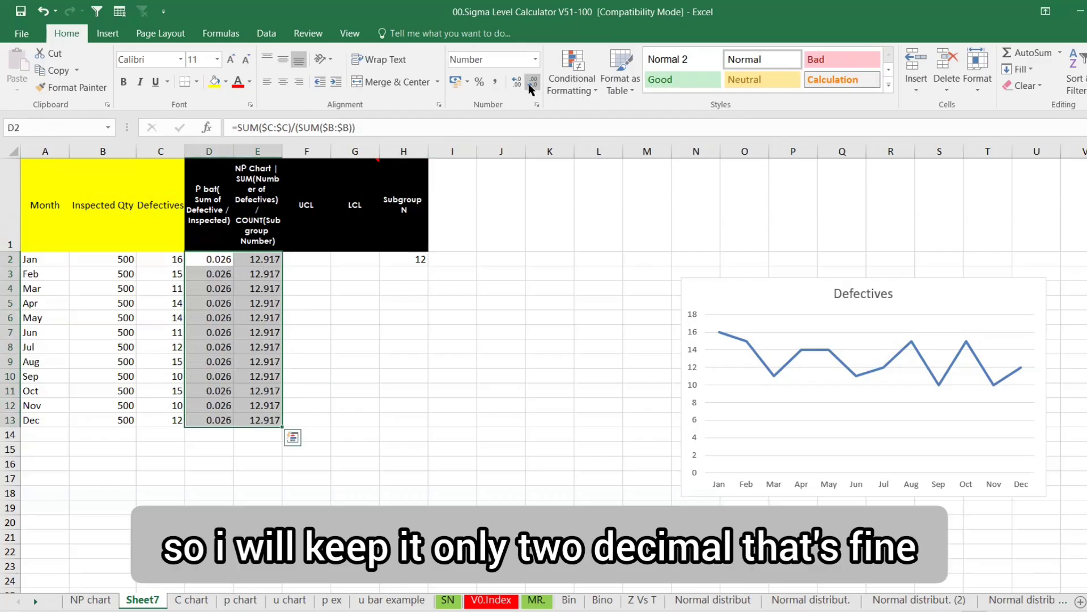
left_click(528, 84)
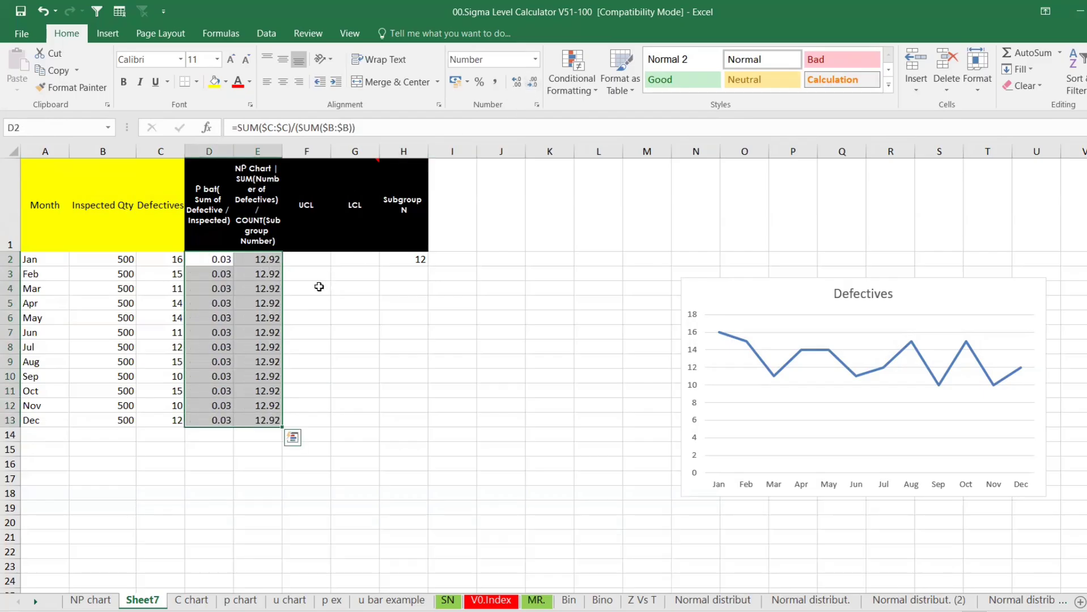
left_click(283, 81)
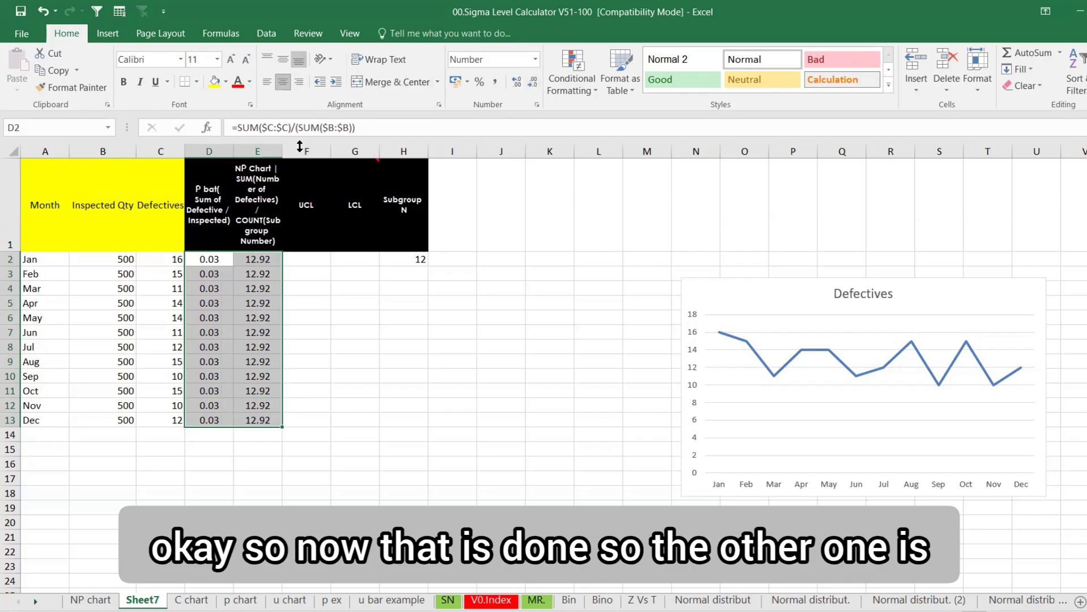
left_click(315, 264)
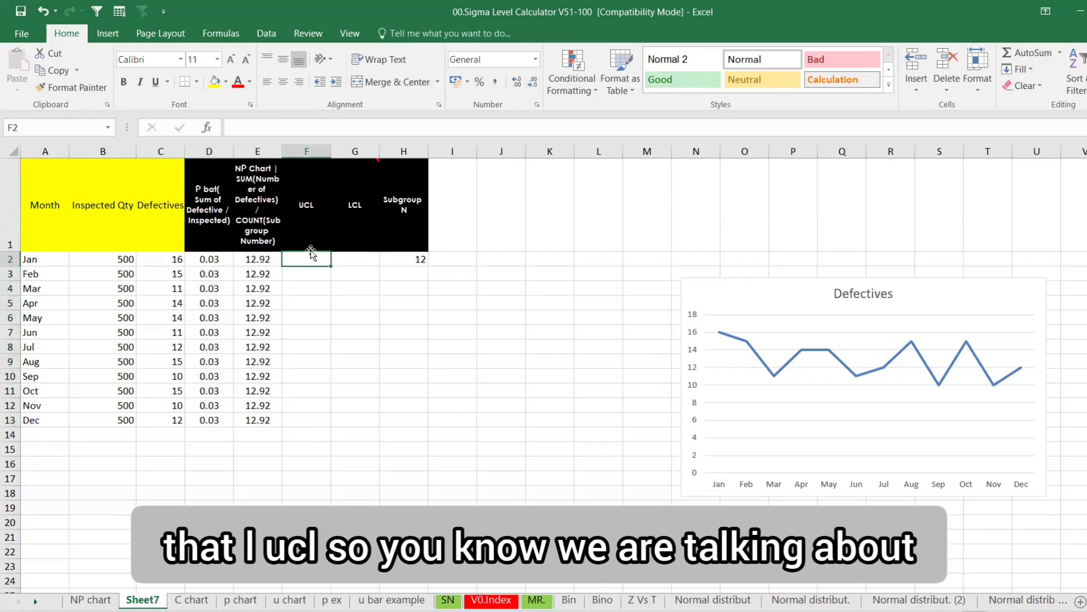
Enter the UCL formula =E2+3*(SQRT(E2*(1-D2))) in F2, giving 24.94627
type("=")
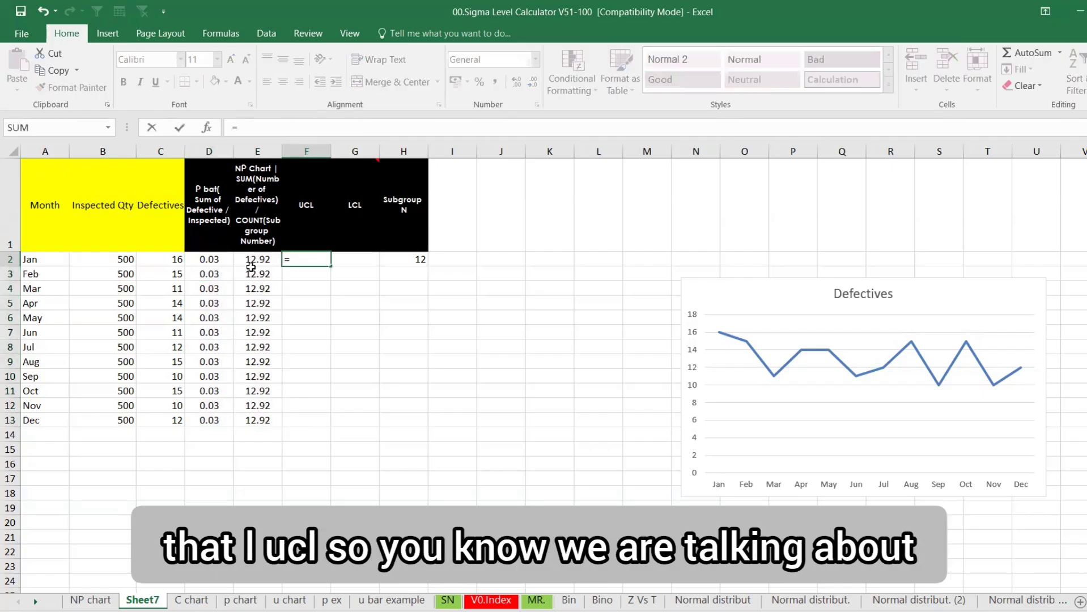
left_click(171, 261)
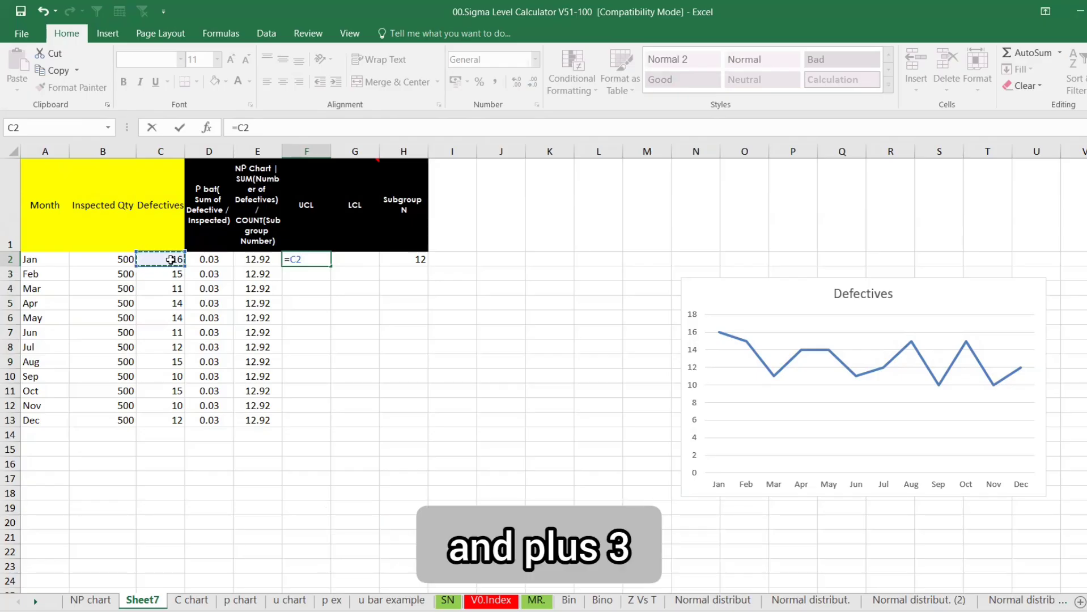
type("+")
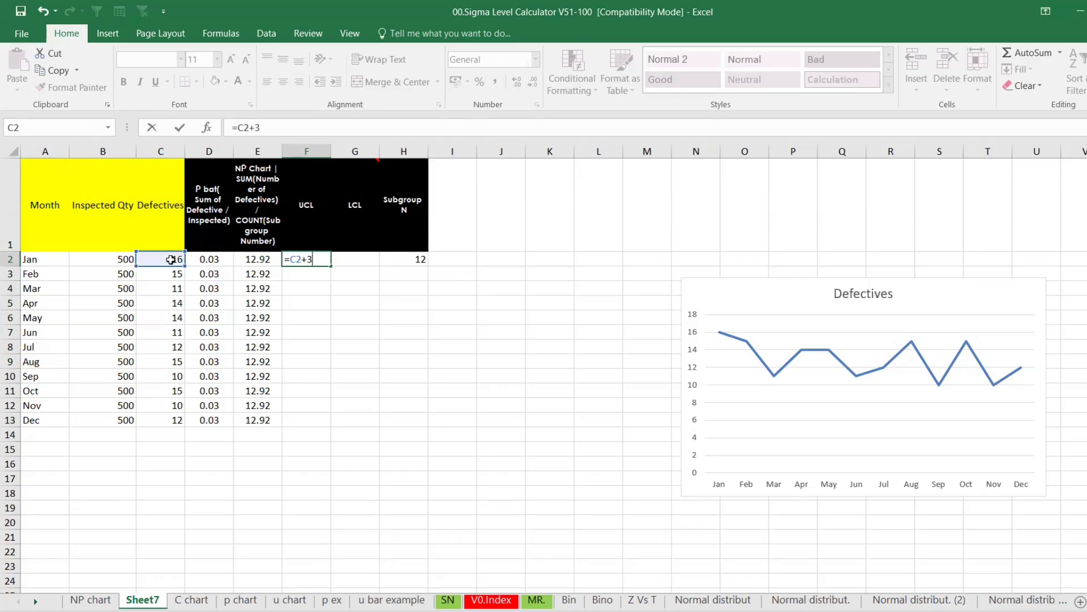
type("3(SQRT(")
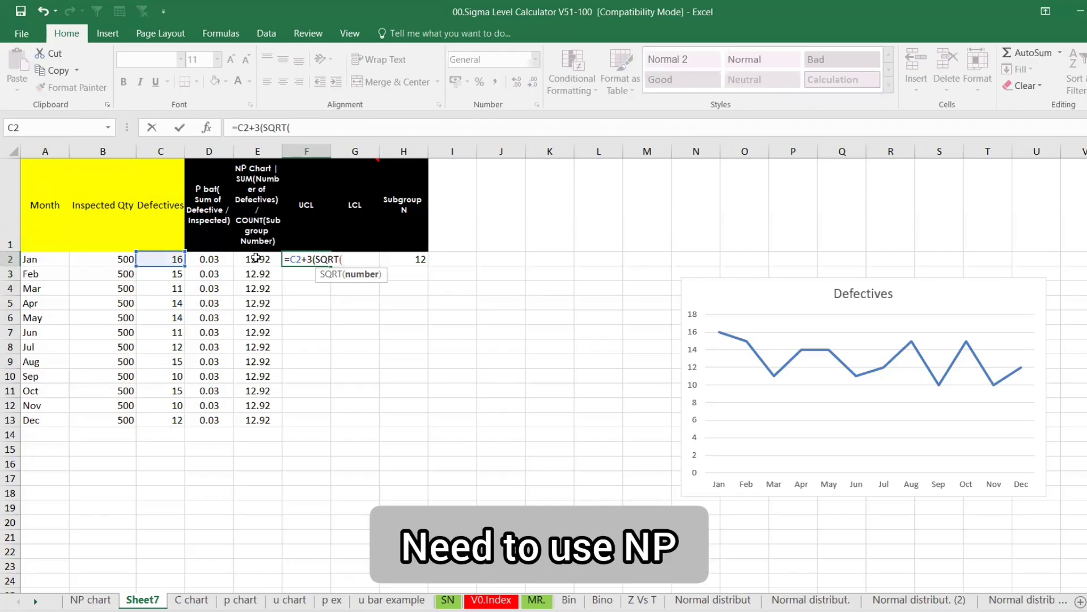
key("Escape")
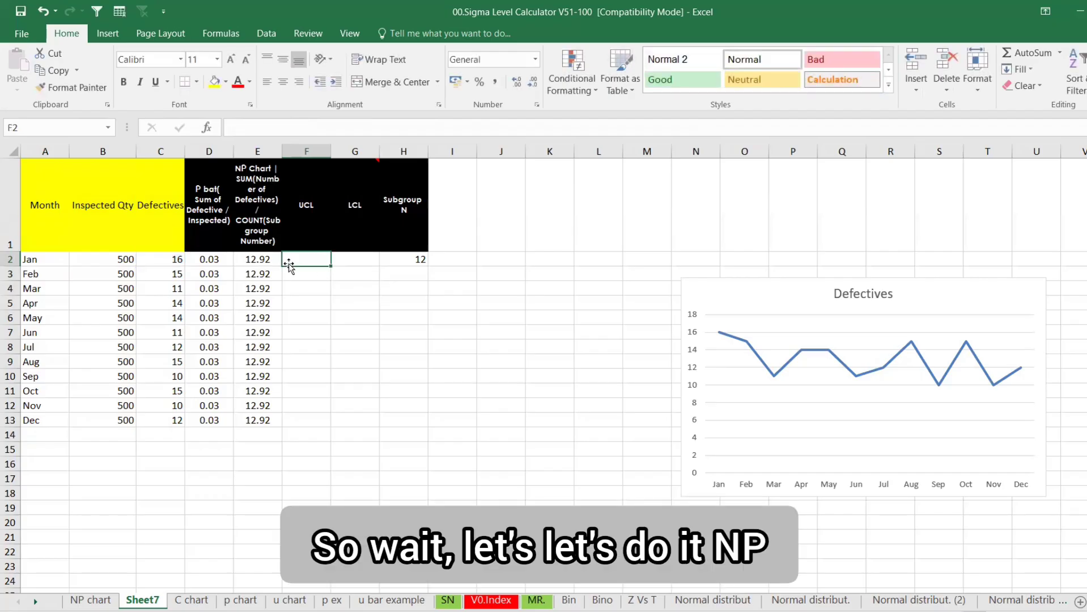
type("=")
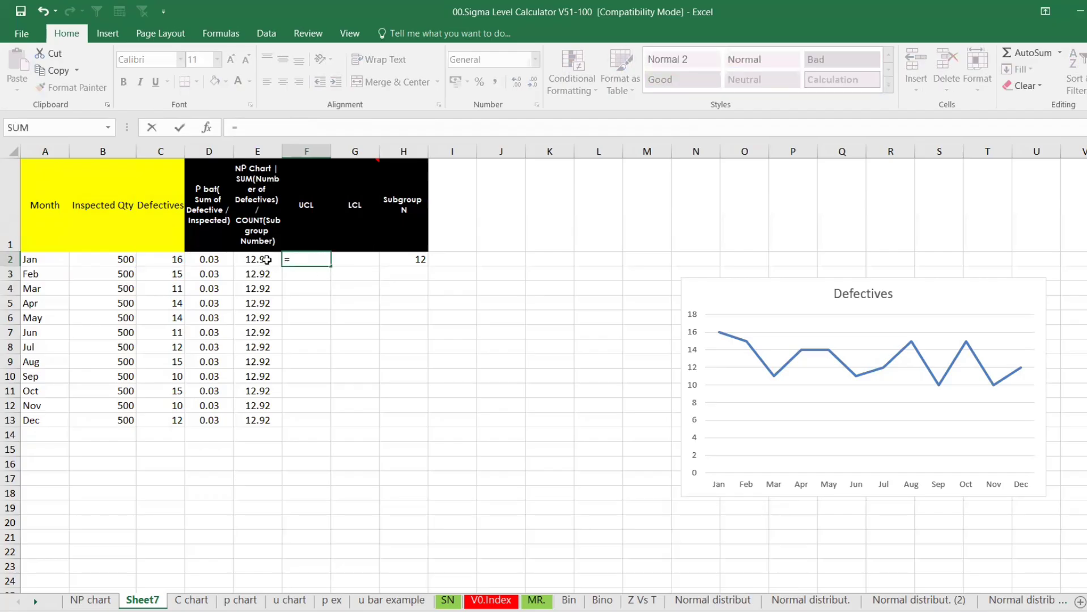
left_click(267, 259)
type("+3")
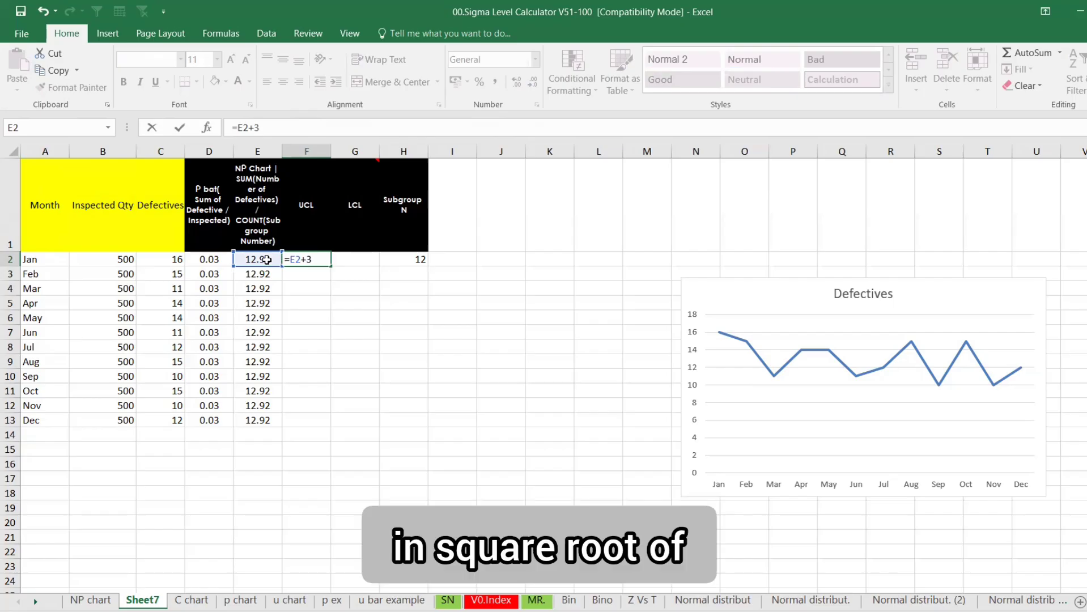
type("(SQRT(")
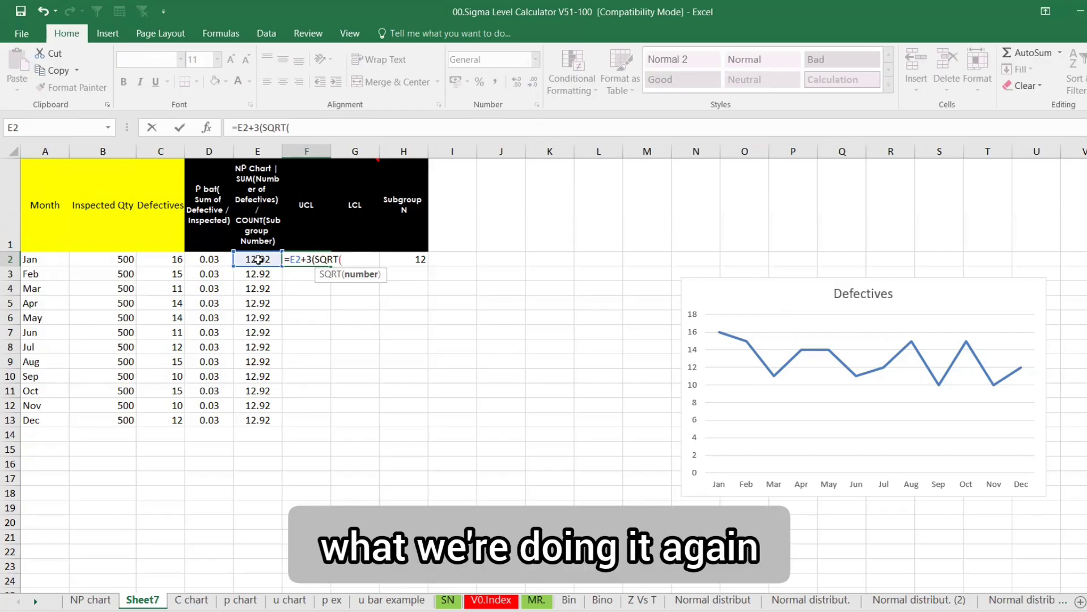
left_click(258, 259)
type("-(1-")
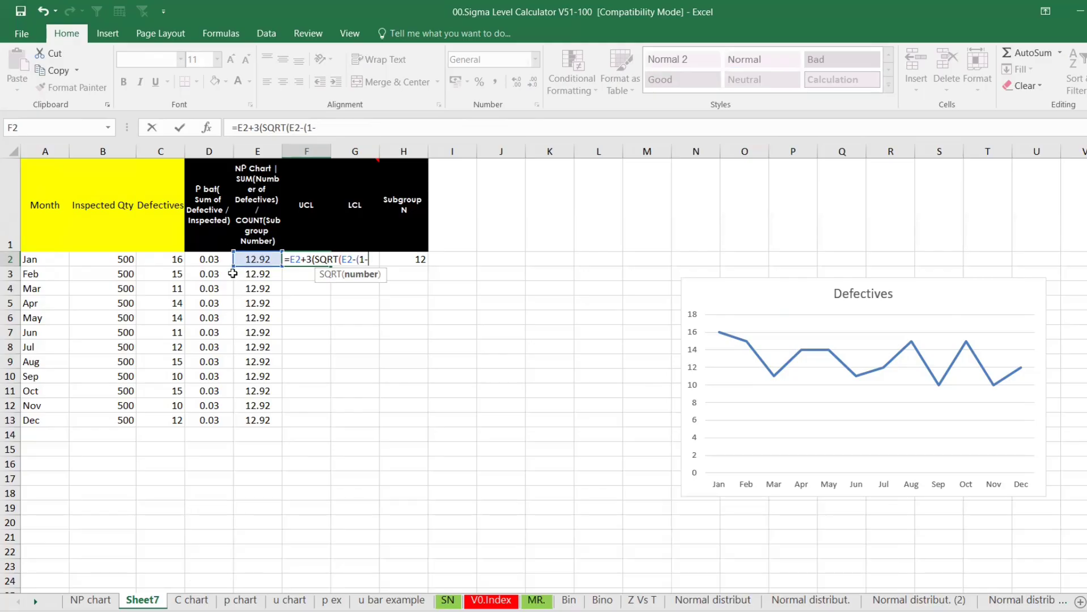
left_click(216, 259)
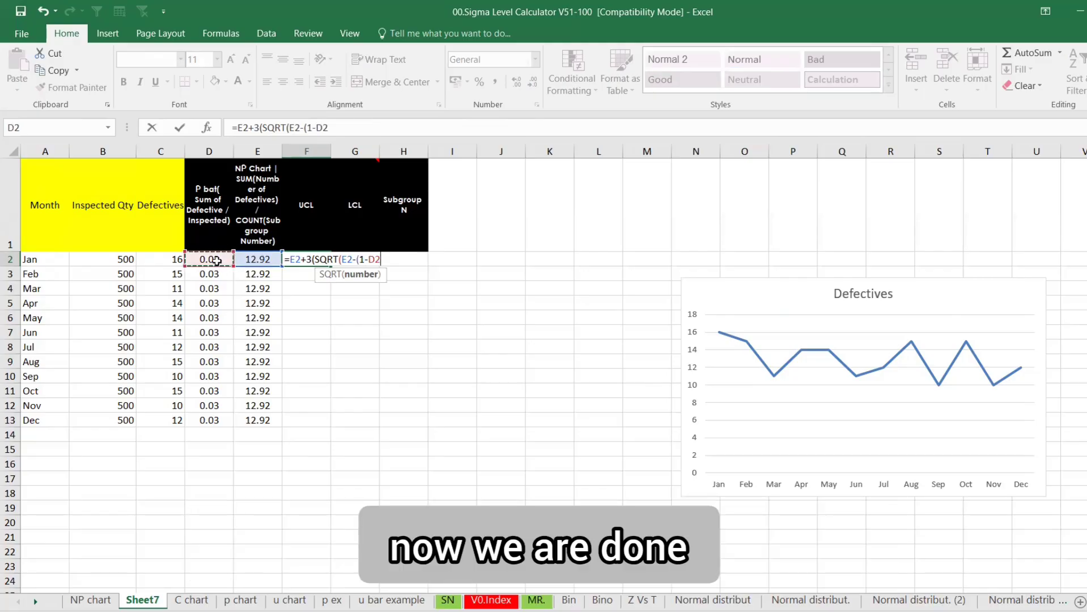
type("))")
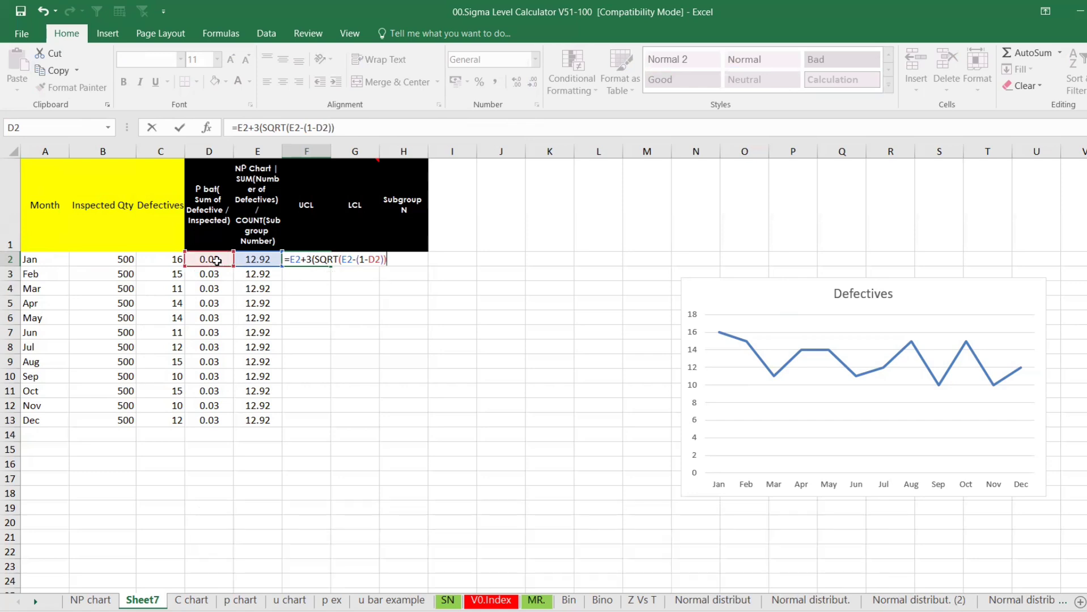
key("Return")
key("Return")
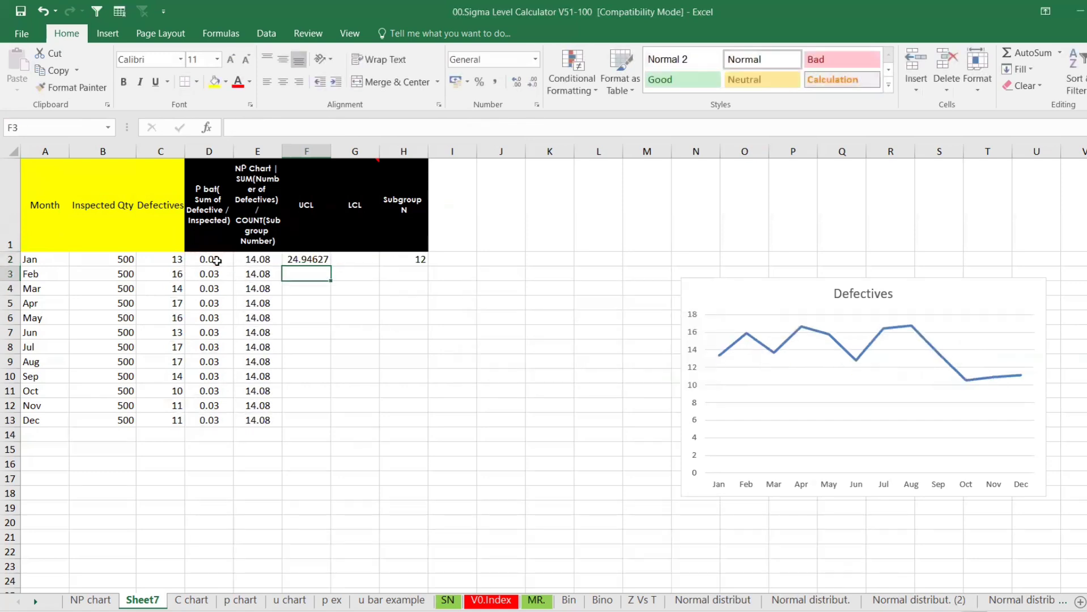
left_click(302, 259)
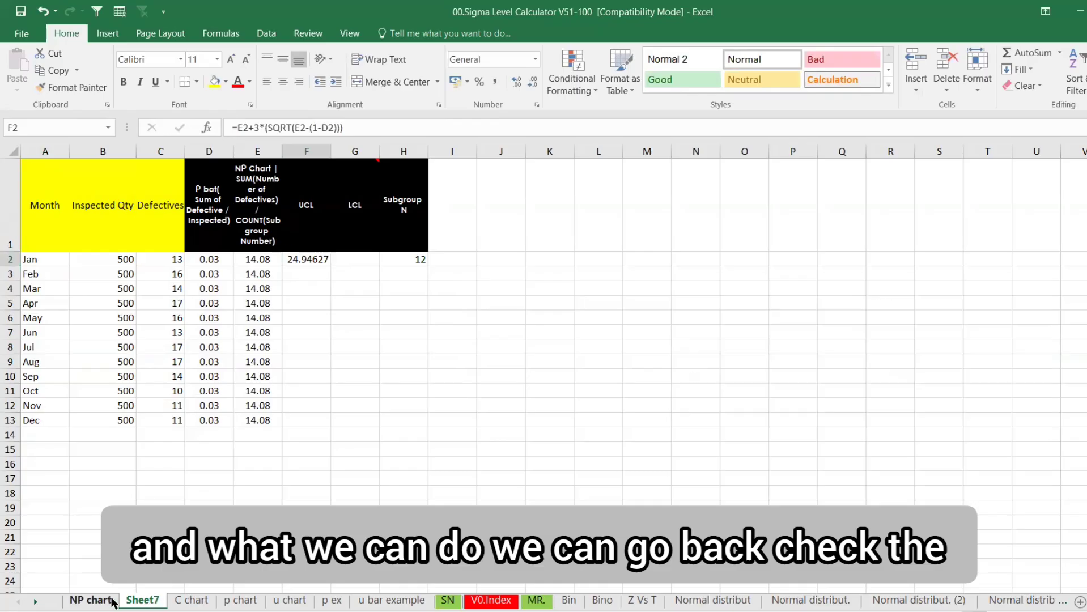
left_click(89, 600)
left_click(265, 226)
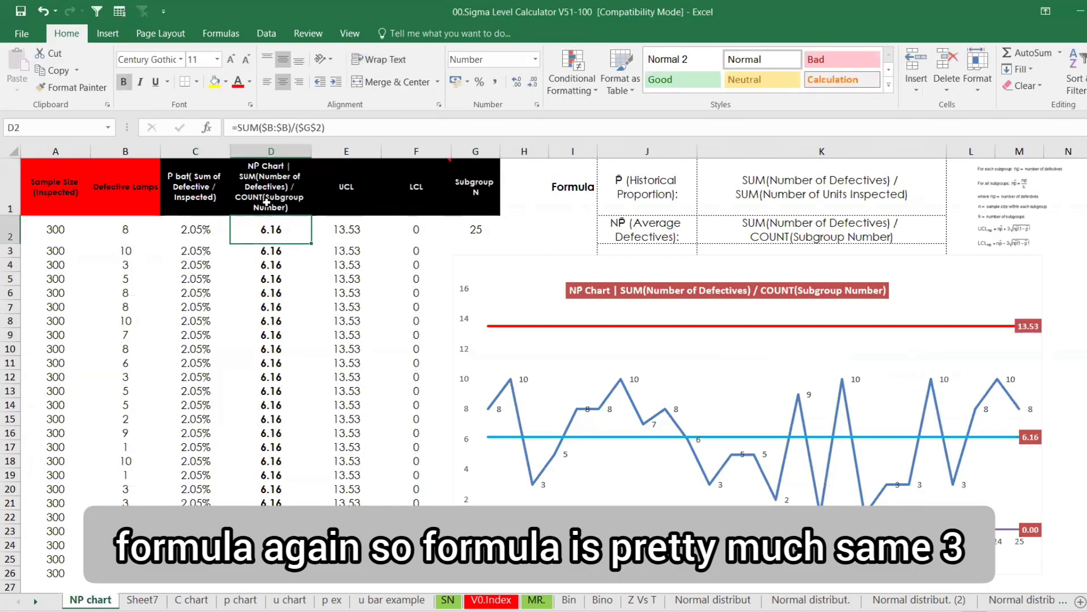
left_click(346, 230)
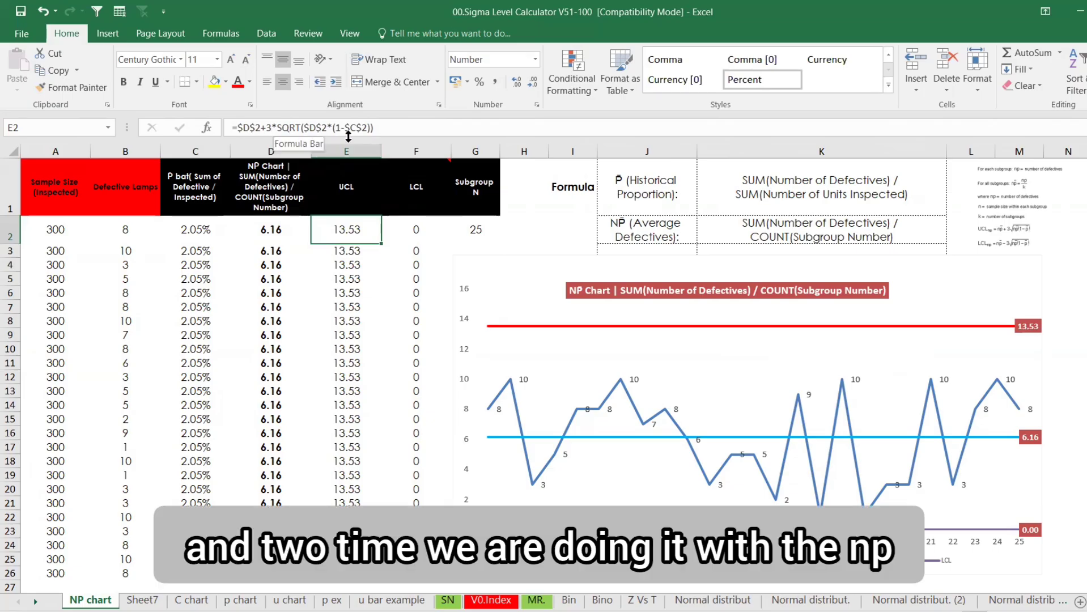
left_click(159, 599)
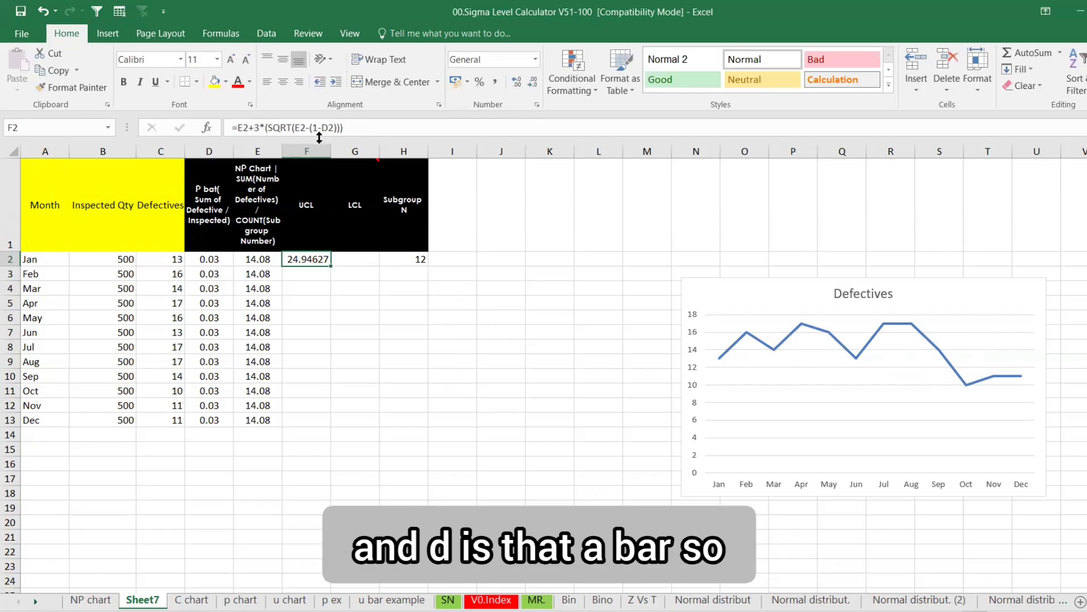
Make the UCL formula's references absolute and fill it down F2:F13 at 22.80471
left_click_drag(346, 130, 241, 125)
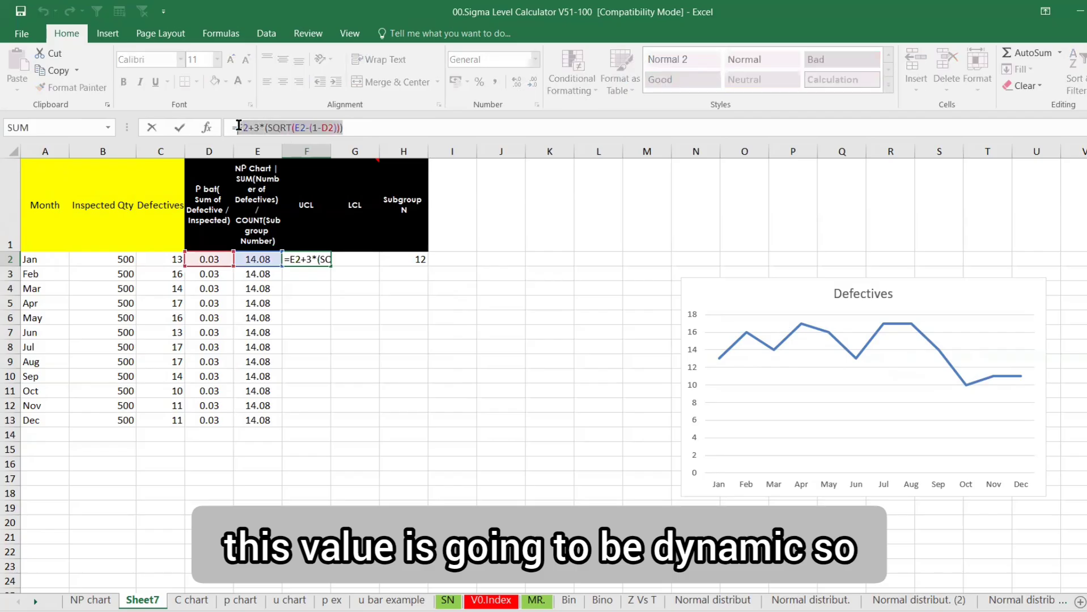
key("F4")
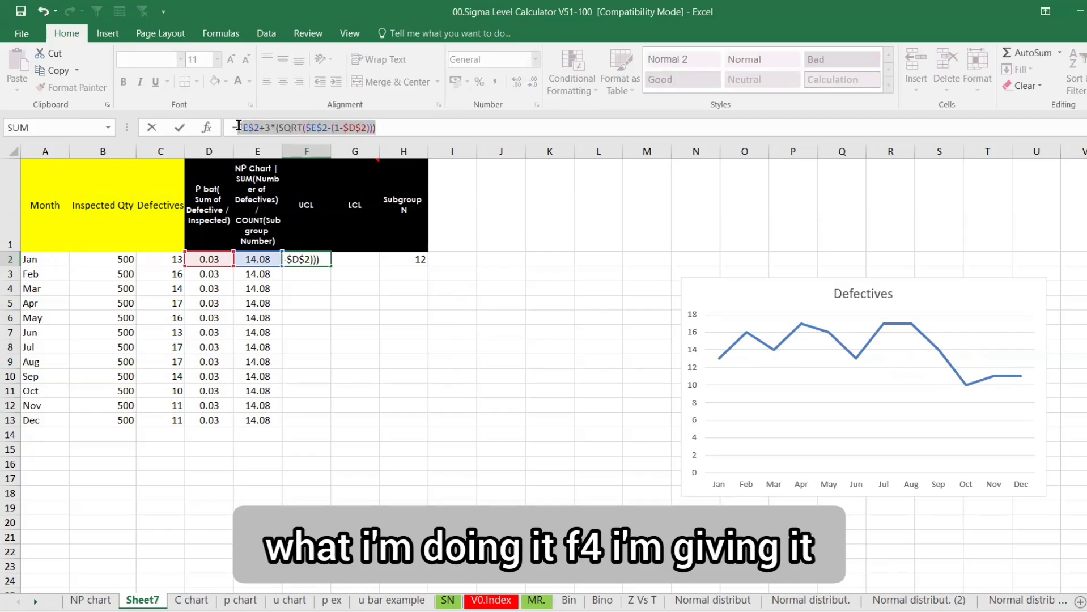
key("Return")
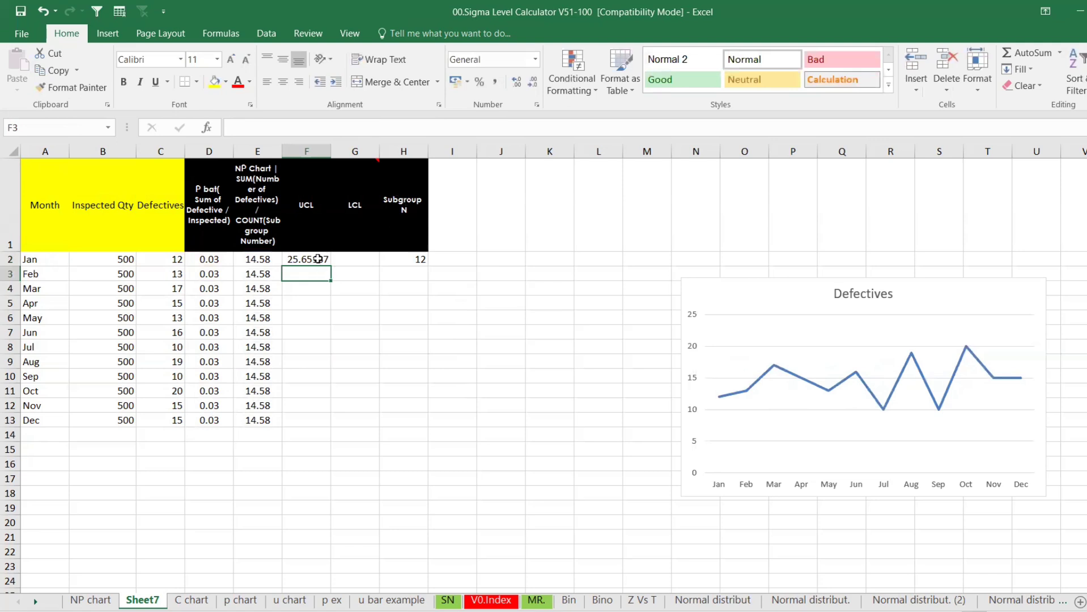
left_click(318, 258)
left_click_drag(330, 268, 329, 426)
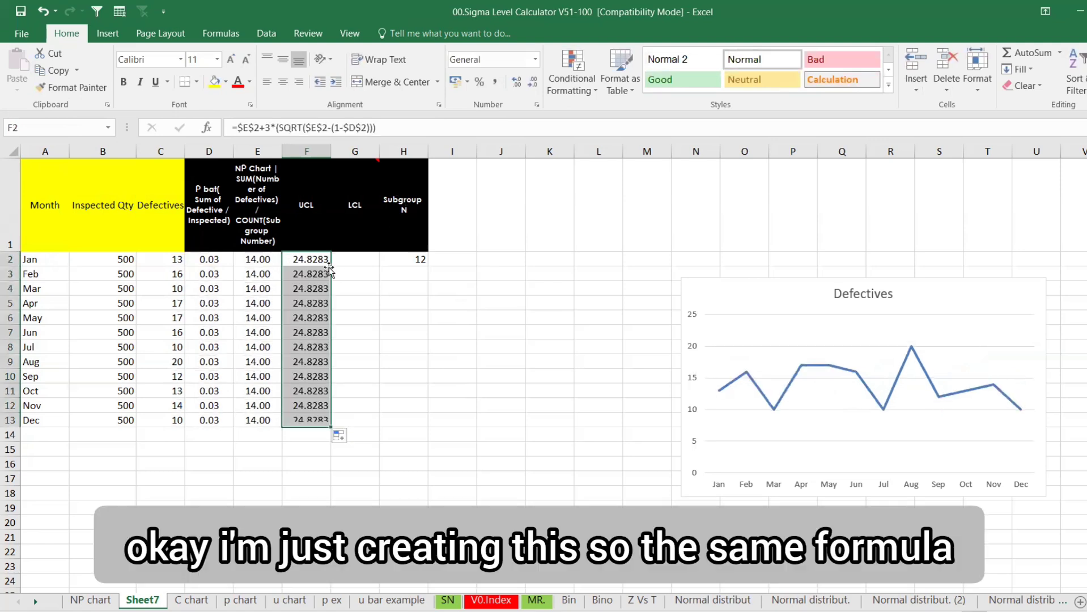
Copy the UCL formula from F2 into G2 as the basis for the LCL
left_click(349, 262)
left_click(321, 258)
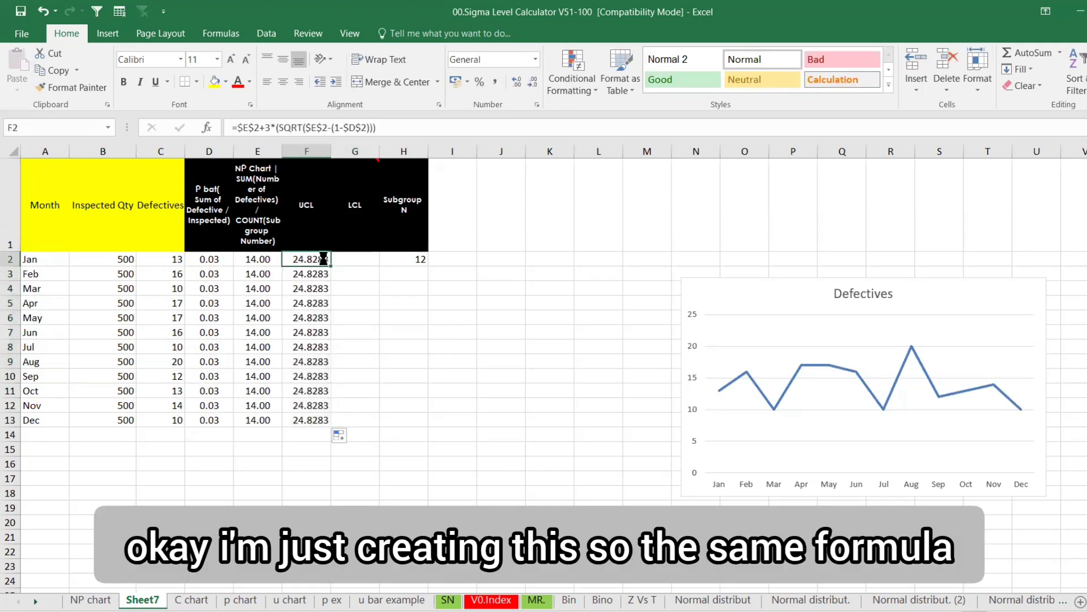
key("ctrl+c")
left_click(346, 257)
key("ctrl+v")
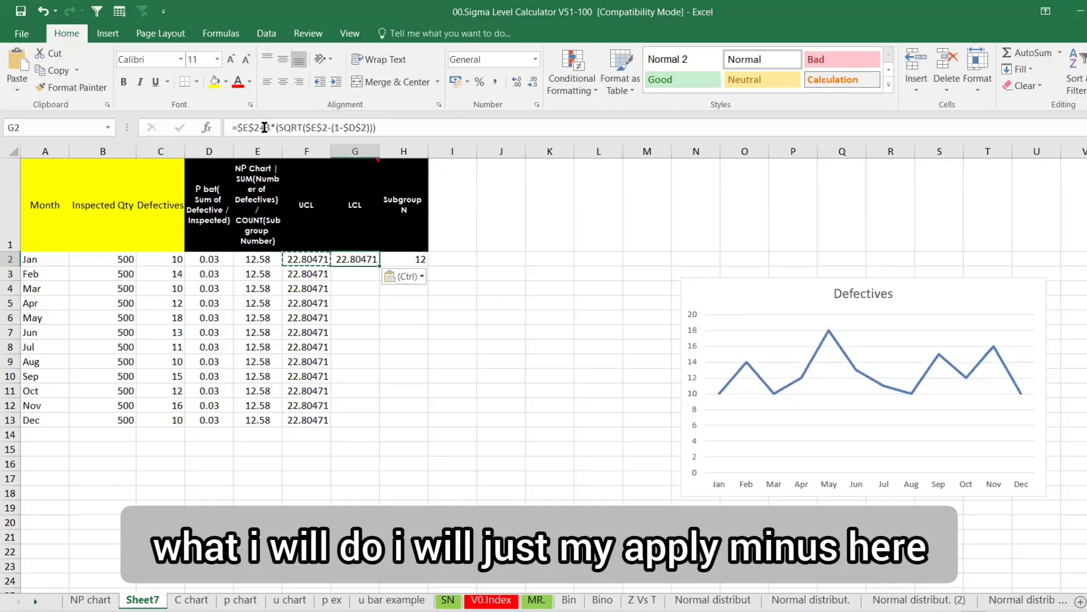
Change G2's plus to minus for the LCL and fill it to G13, showing 3.713163
left_click(265, 128)
key("BackSpace")
type("-")
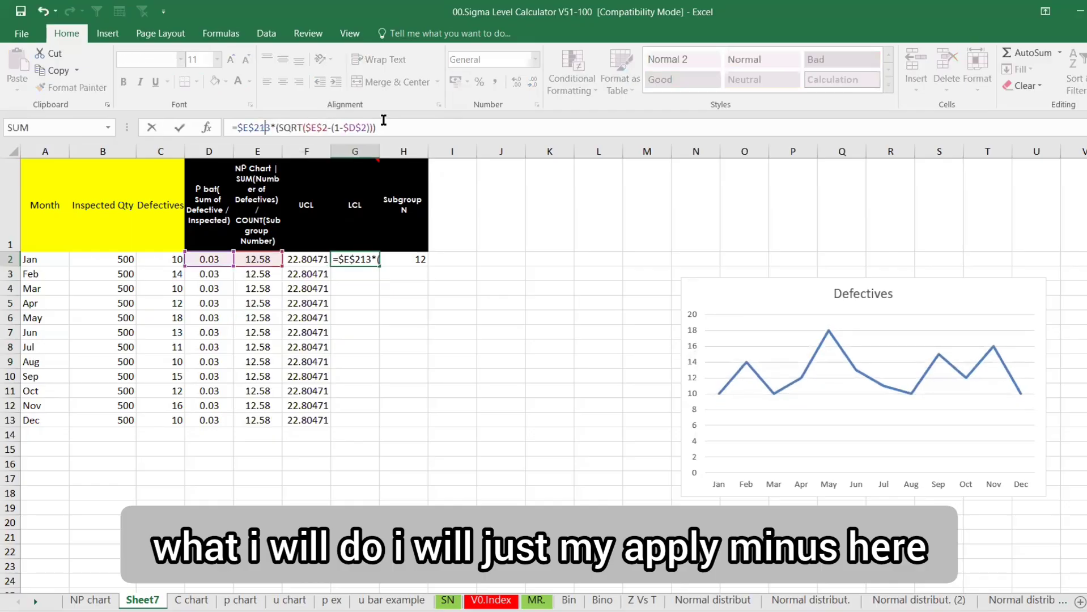
key("Return")
left_click(364, 257)
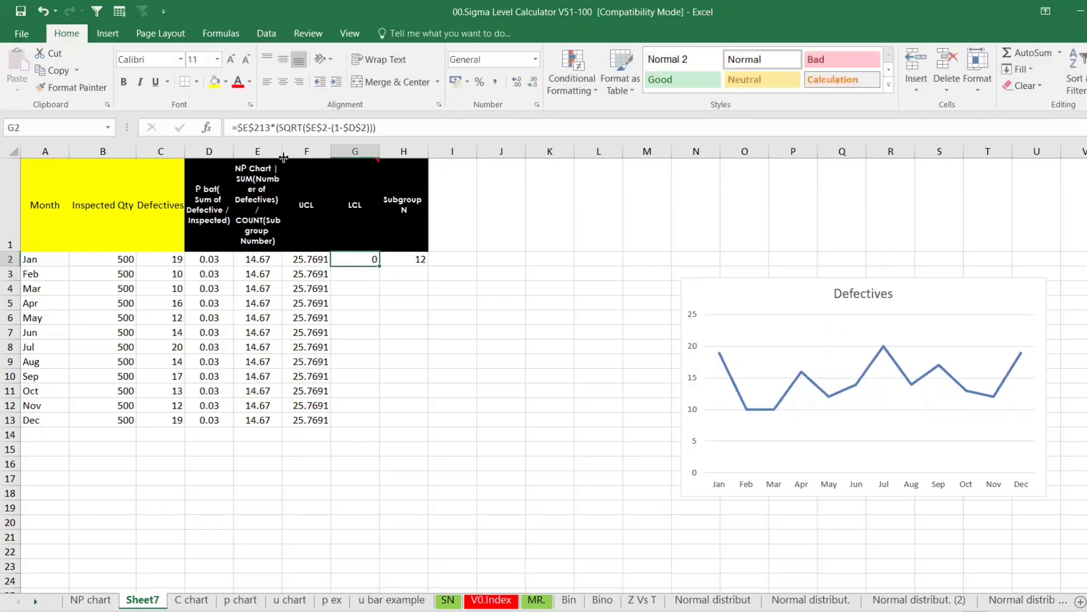
key("ctrl+z")
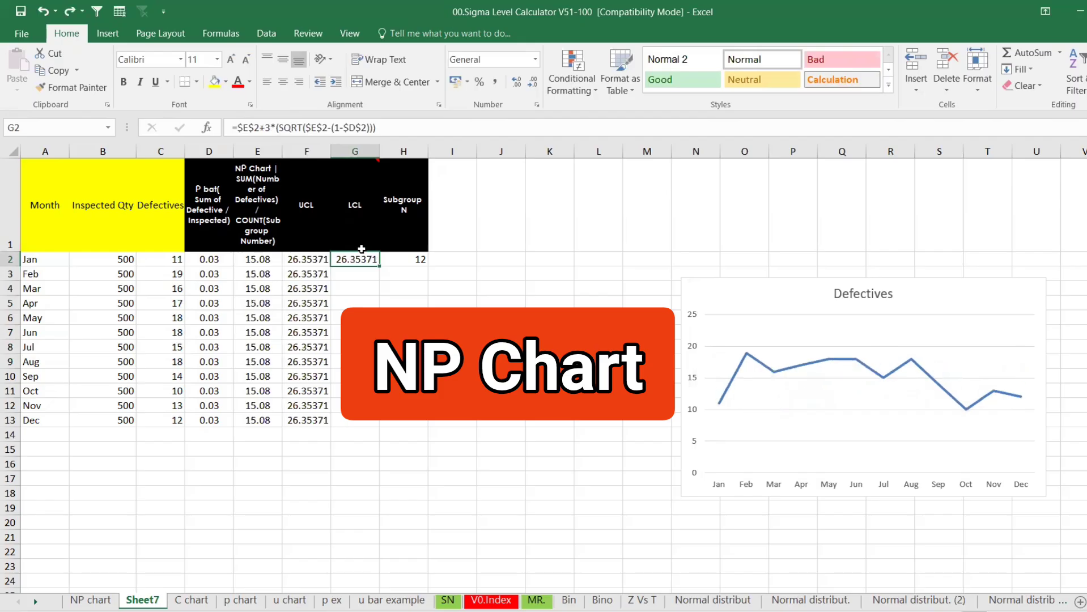
left_click(262, 126)
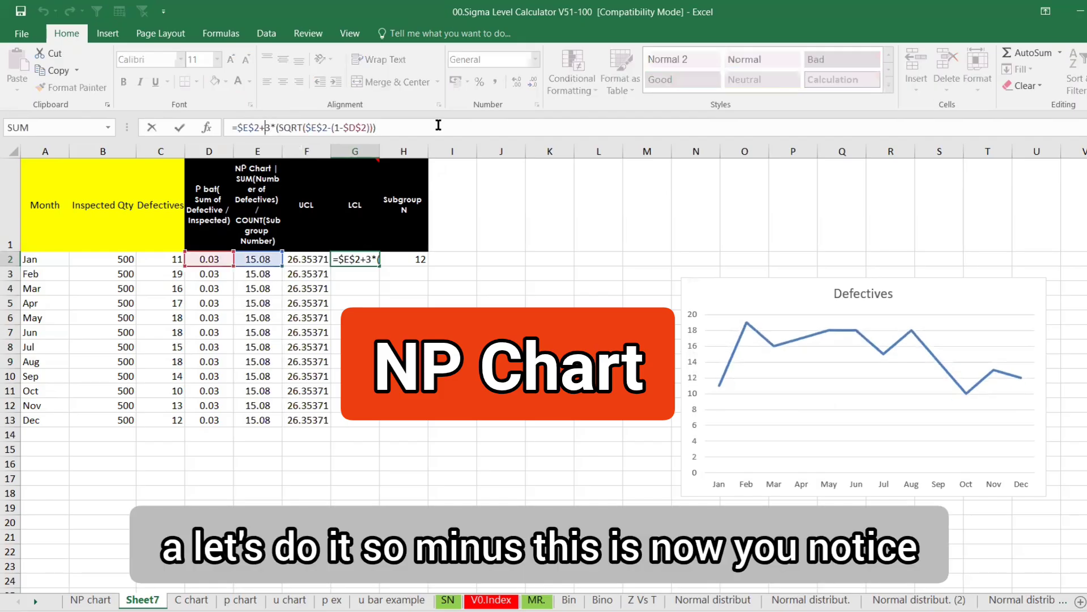
key("BackSpace")
type("-")
key("Return")
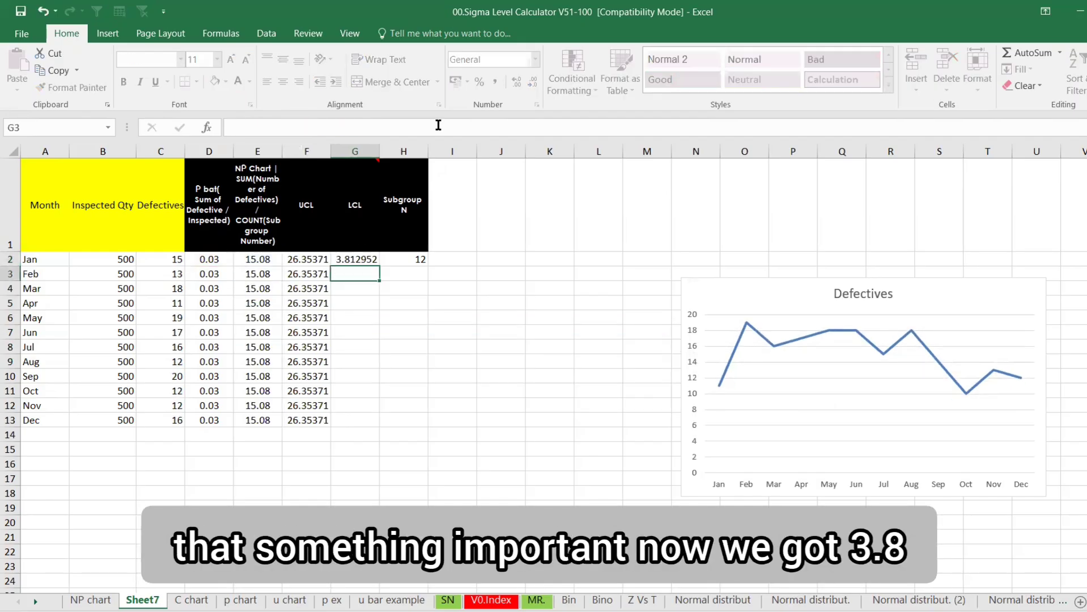
left_click(370, 260)
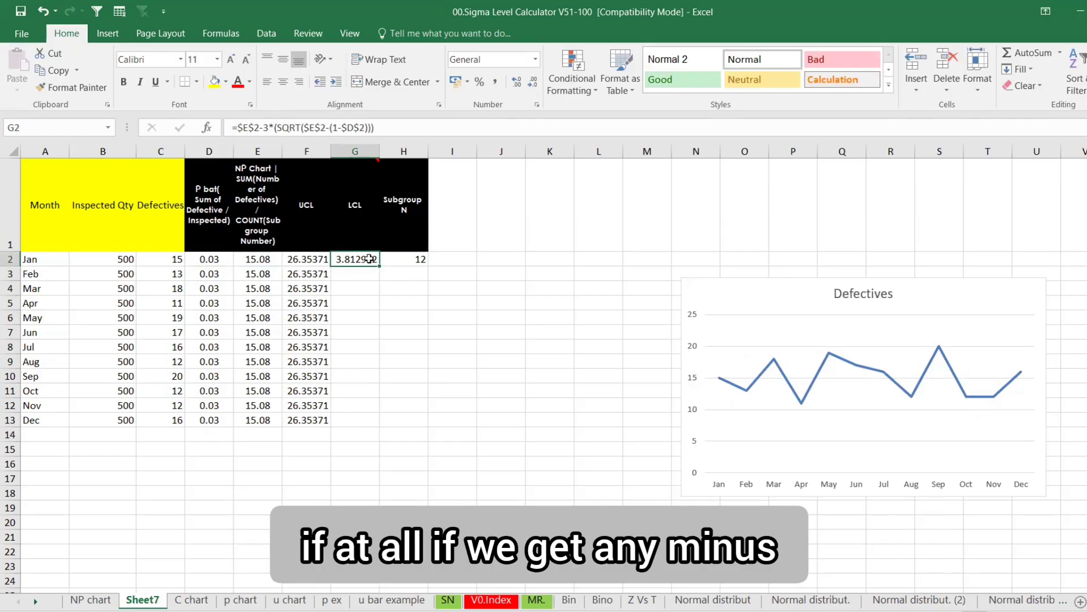
double_click(378, 265)
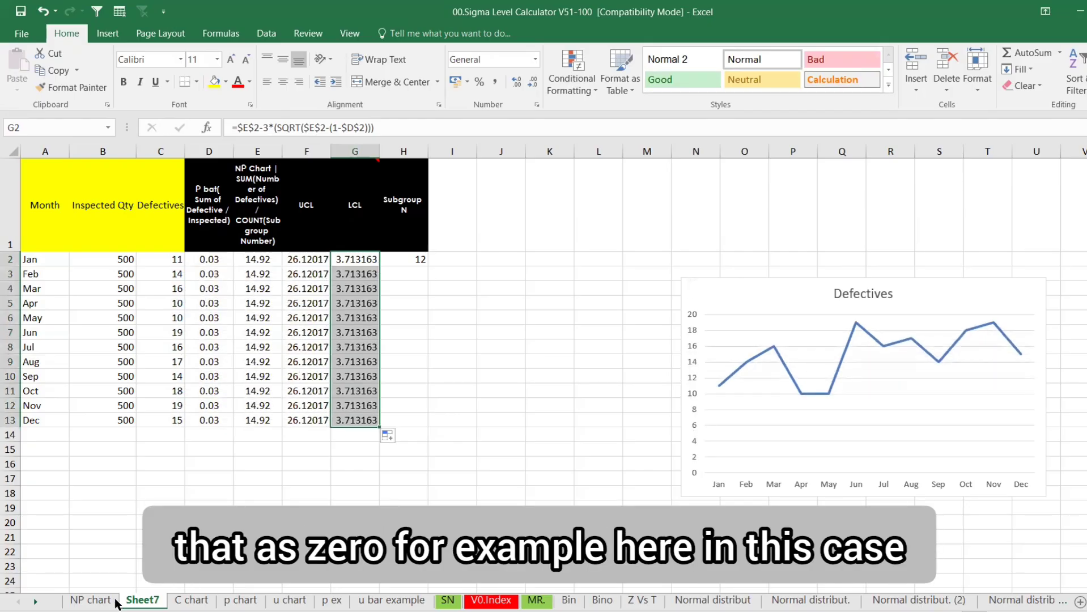
On the NP chart sheet, clear the existing LCL values from F2 downward
left_click(91, 599)
left_click(412, 226)
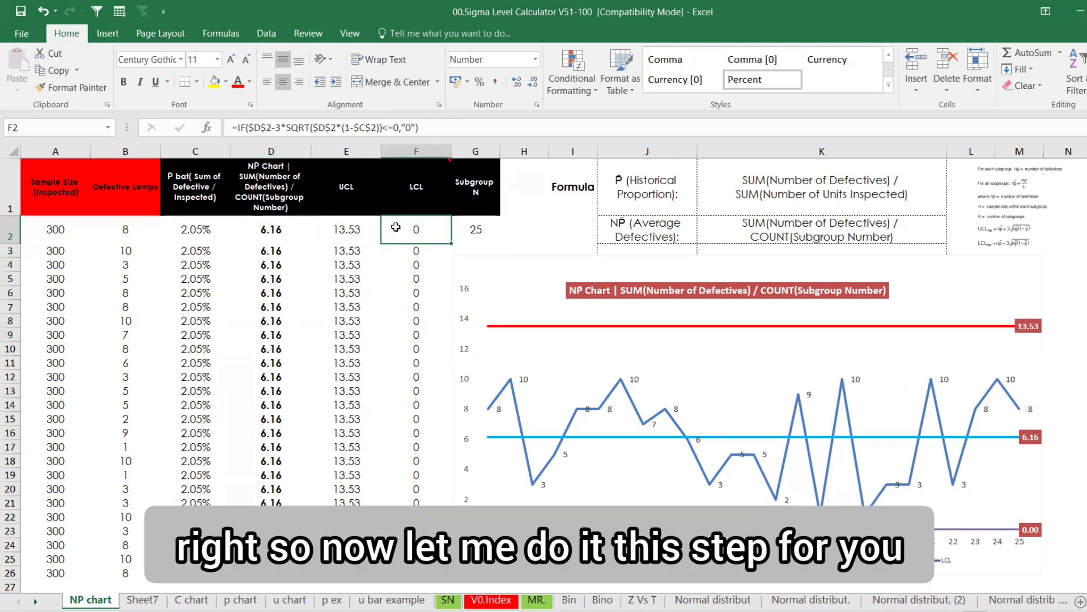
key("ctrl+shift+Down")
key("Delete")
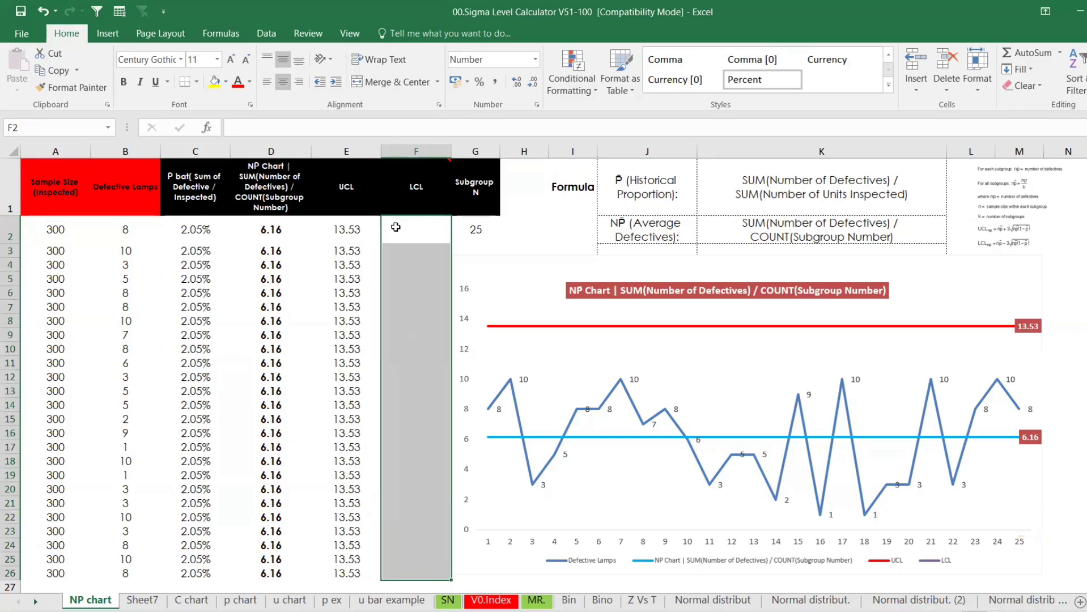
Enter the lower limit =D2-3*(SQRT(D2*(1-C2))) in F2, accepting Excel's correction
left_click(396, 227)
type("=")
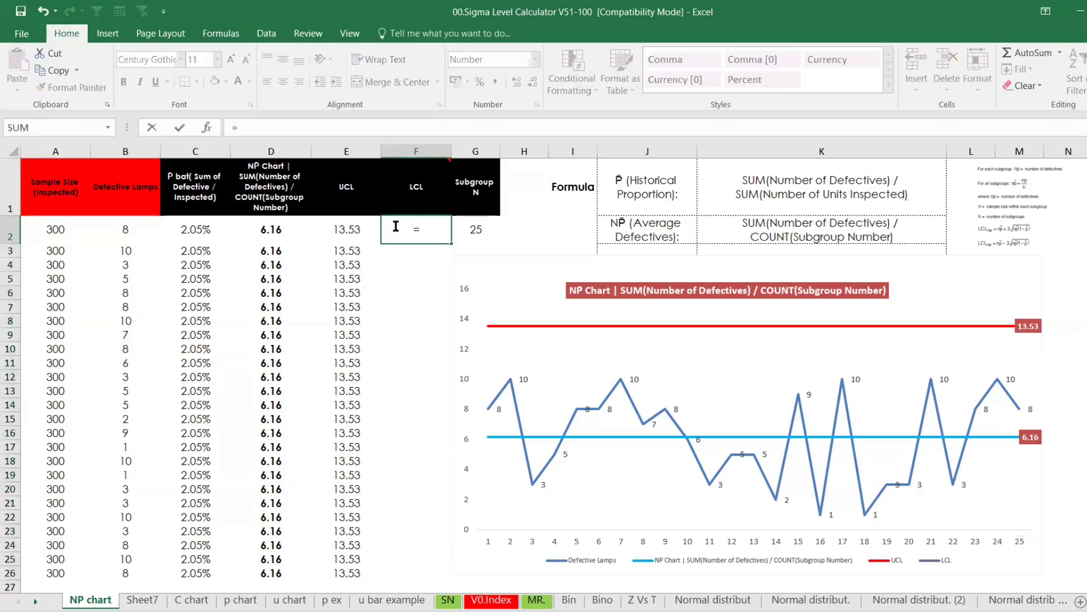
type("if")
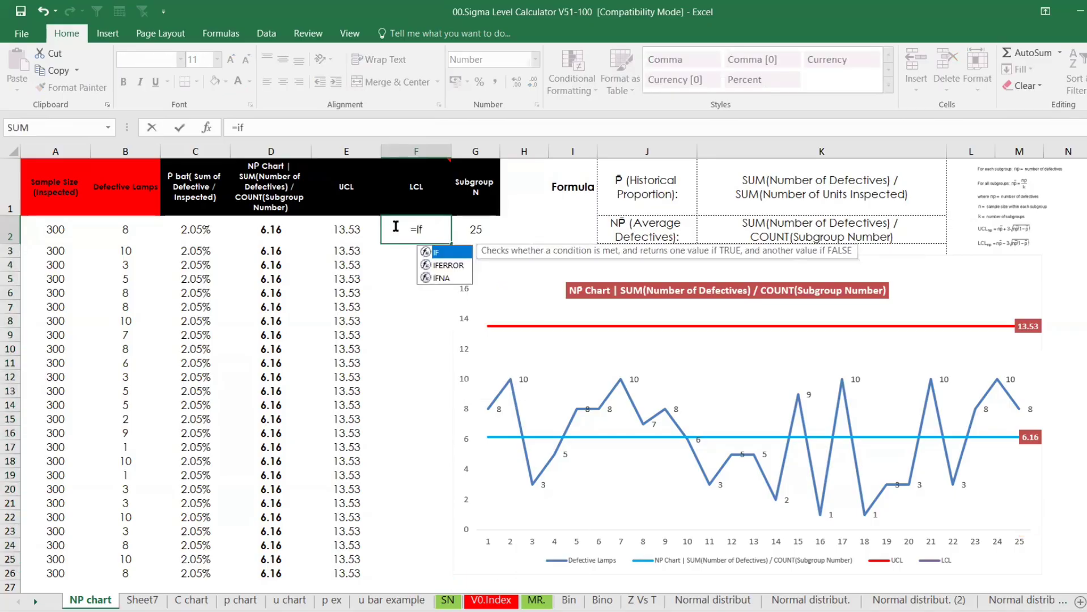
key("BackSpace")
key("BackSpace")
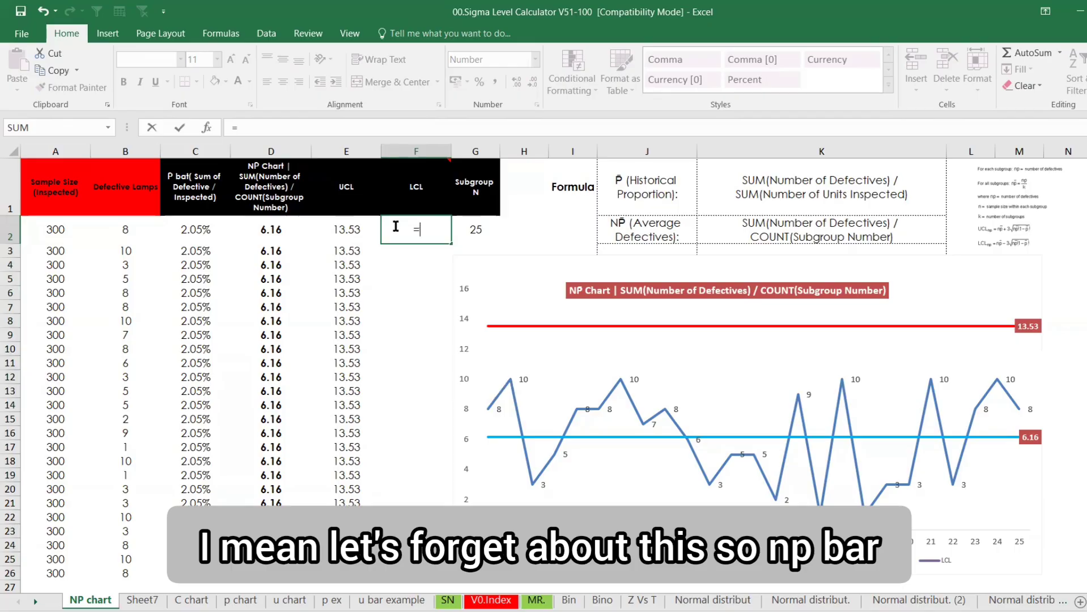
left_click(282, 230)
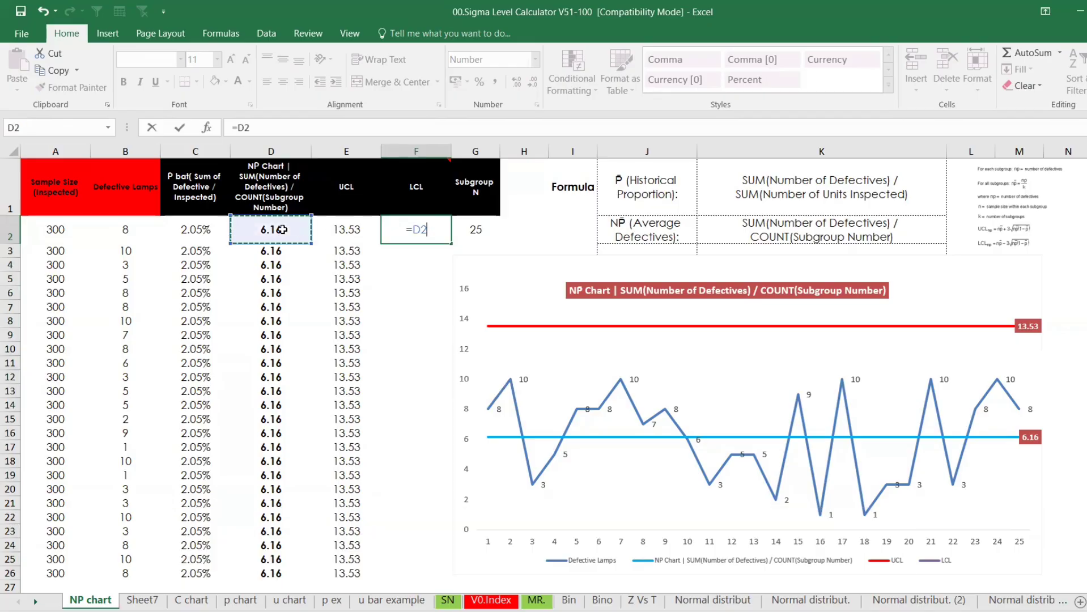
type("+3")
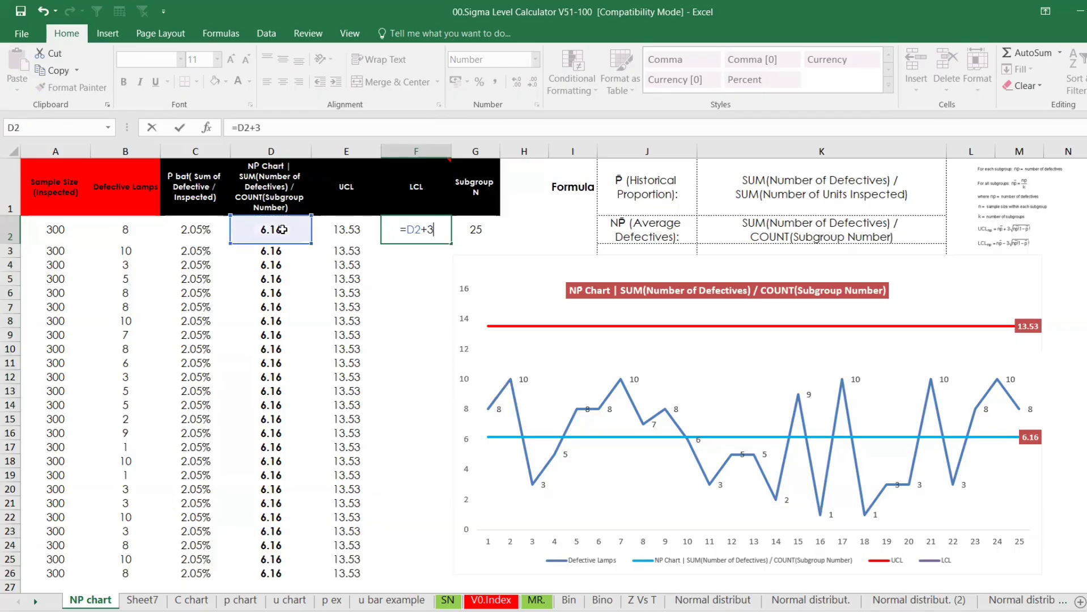
key("BackSpace")
key("BackSpace")
type("-3")
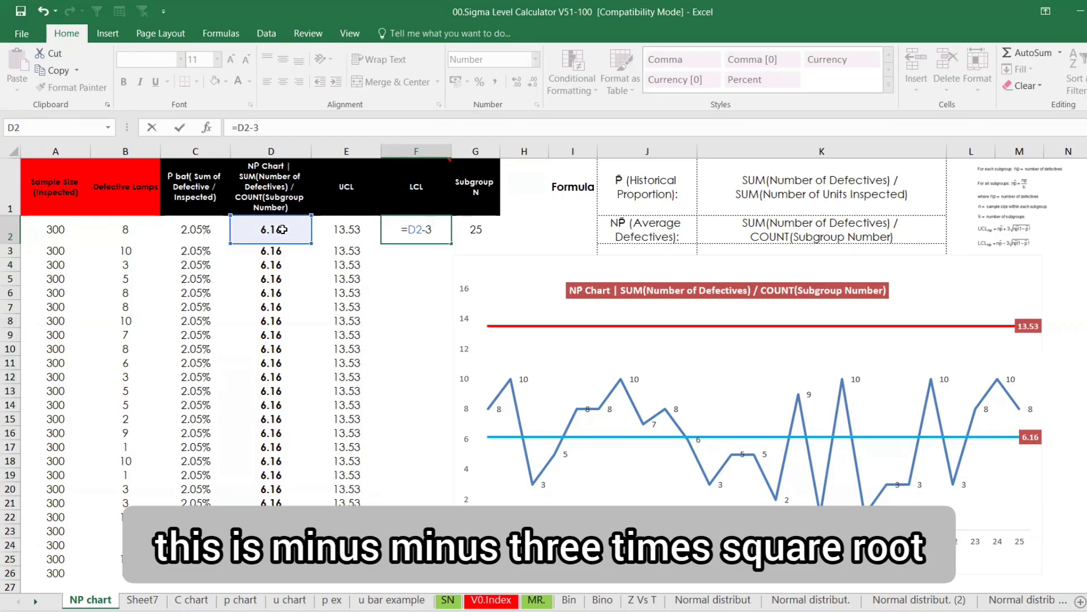
type("(SQRT(")
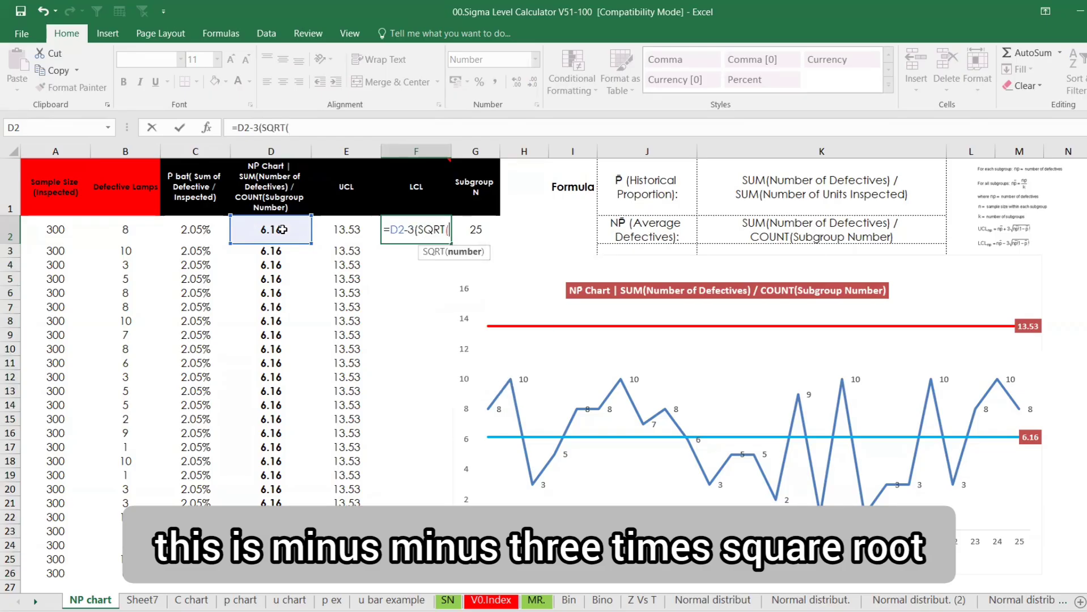
left_click(282, 229)
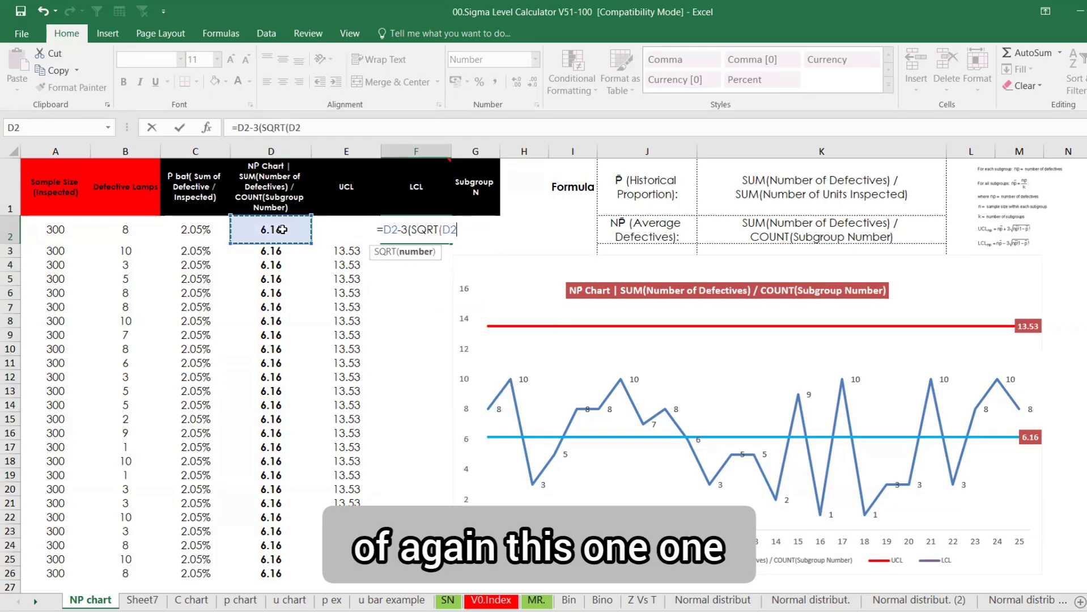
type(")")
key("BackSpace")
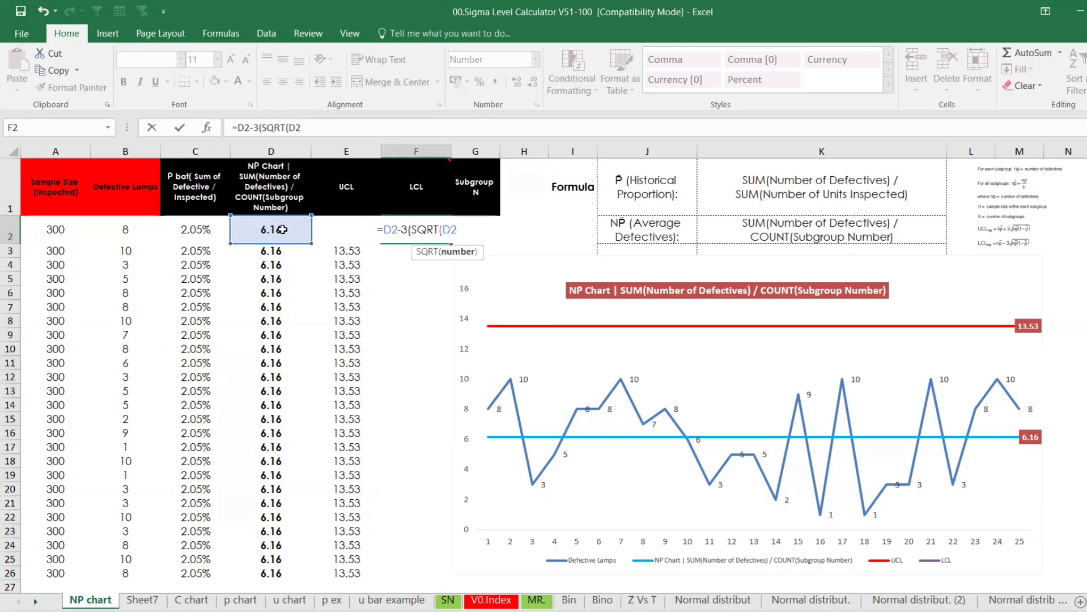
type("(1-")
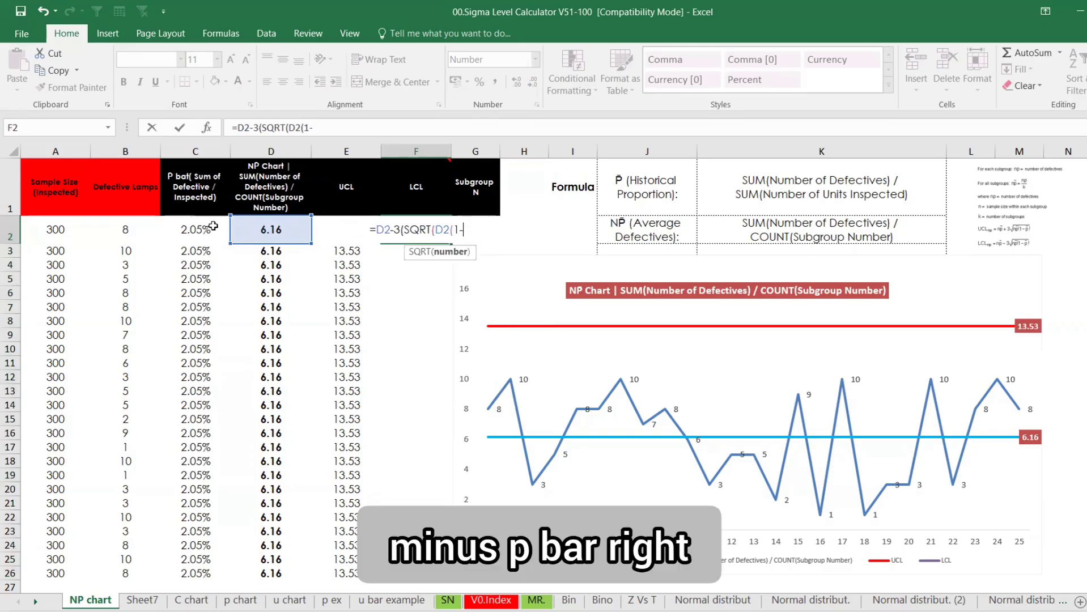
left_click(213, 226)
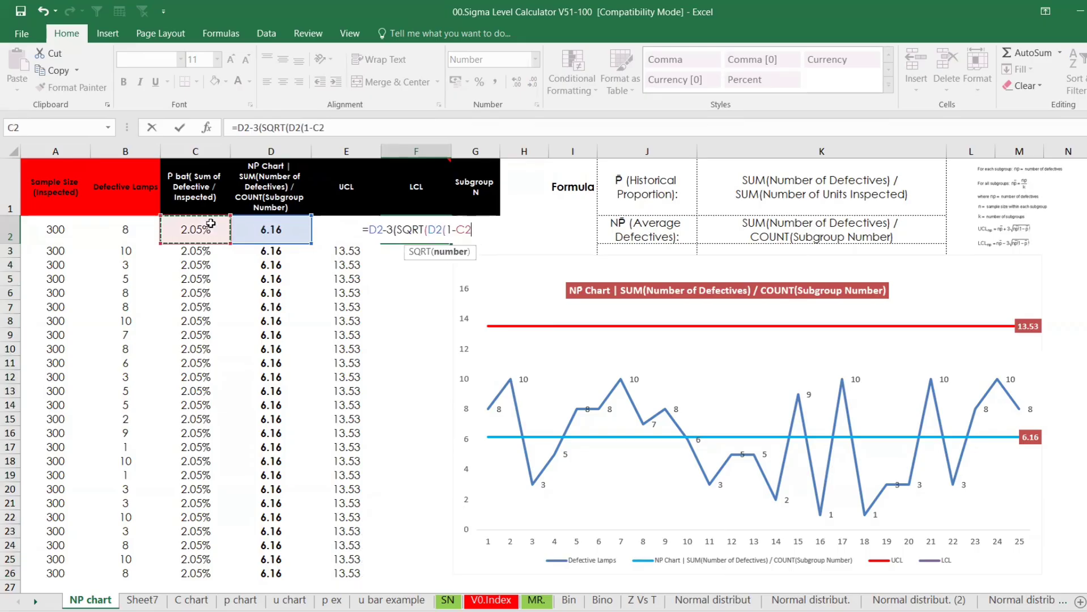
type(")")
key("Return")
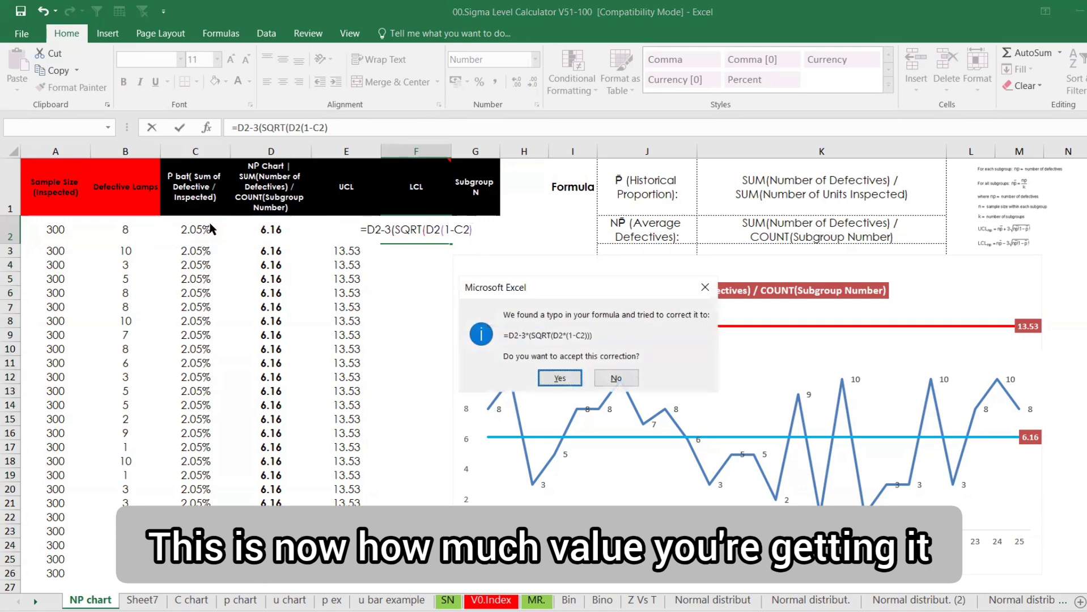
key("Return")
left_click(421, 227)
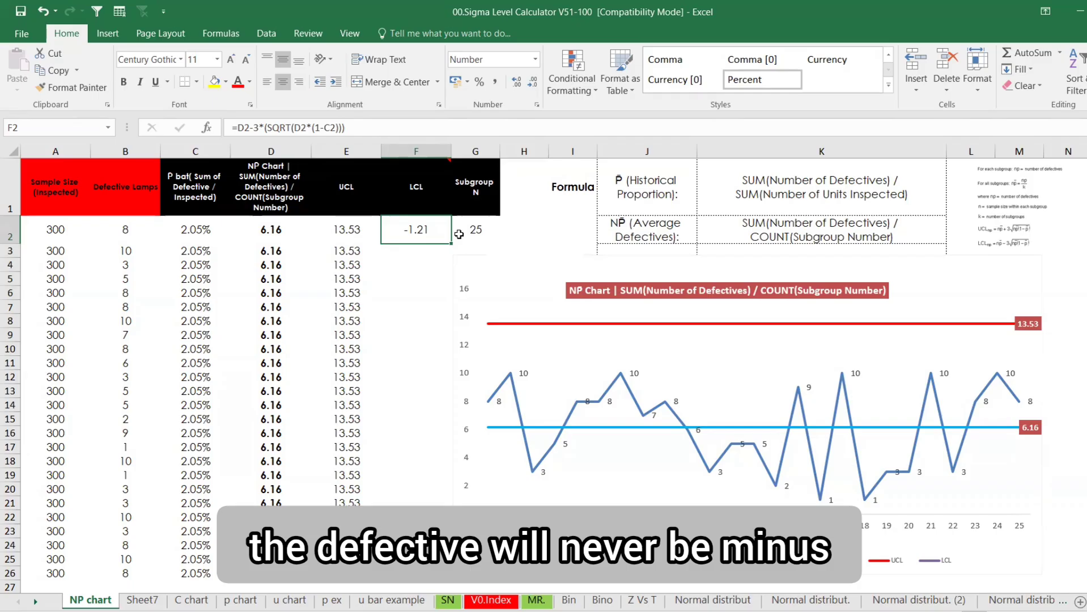
Wrap F2's formula in IF(...<=0,"0") so a negative limit shows 0
left_click(240, 130)
type("IF(")
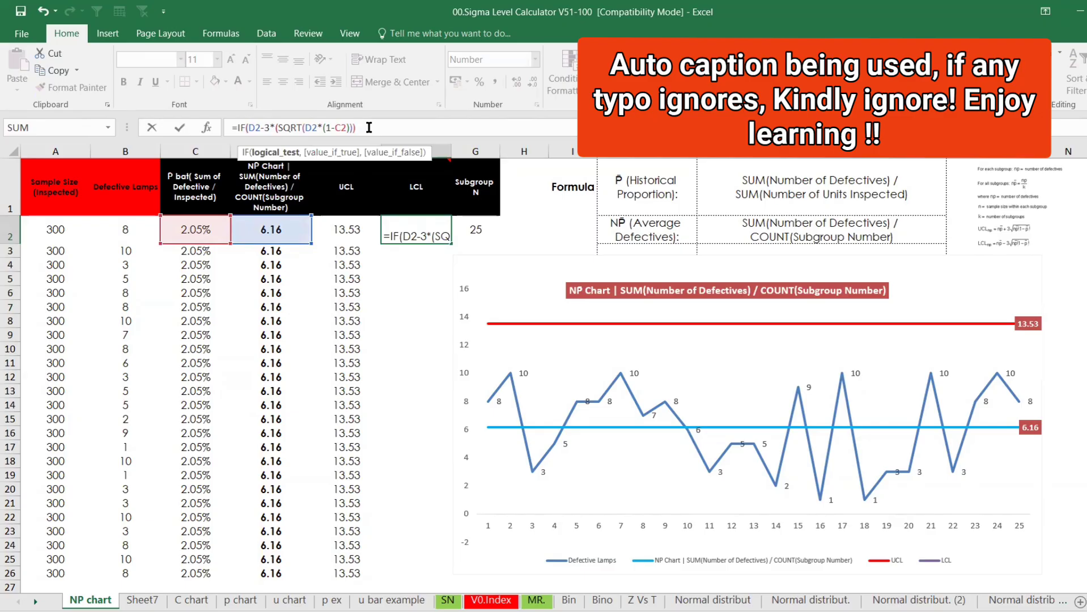
left_click(369, 128)
type("<")
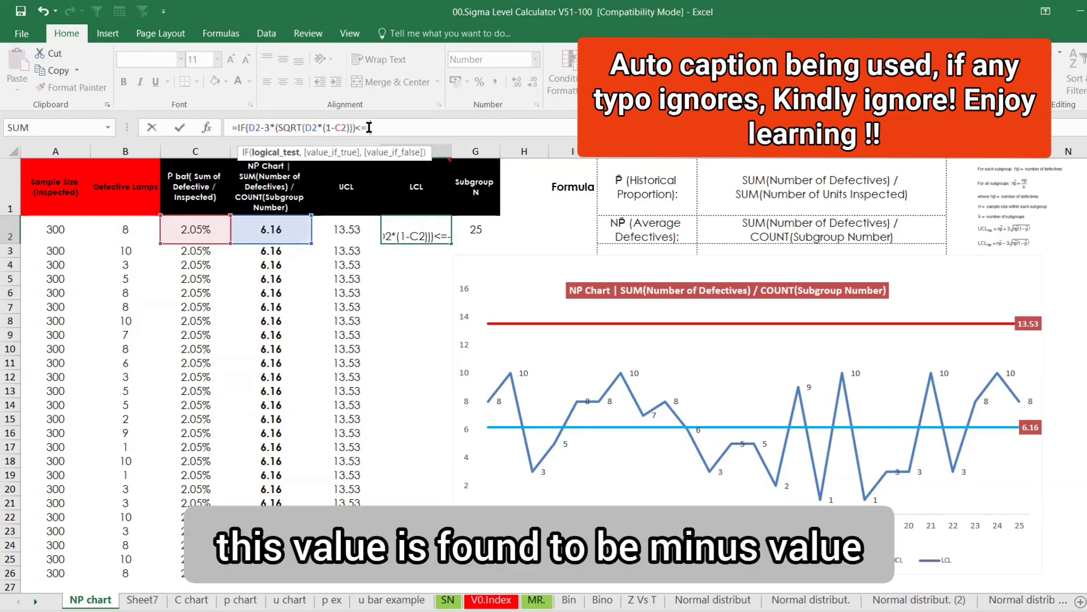
type("=-0")
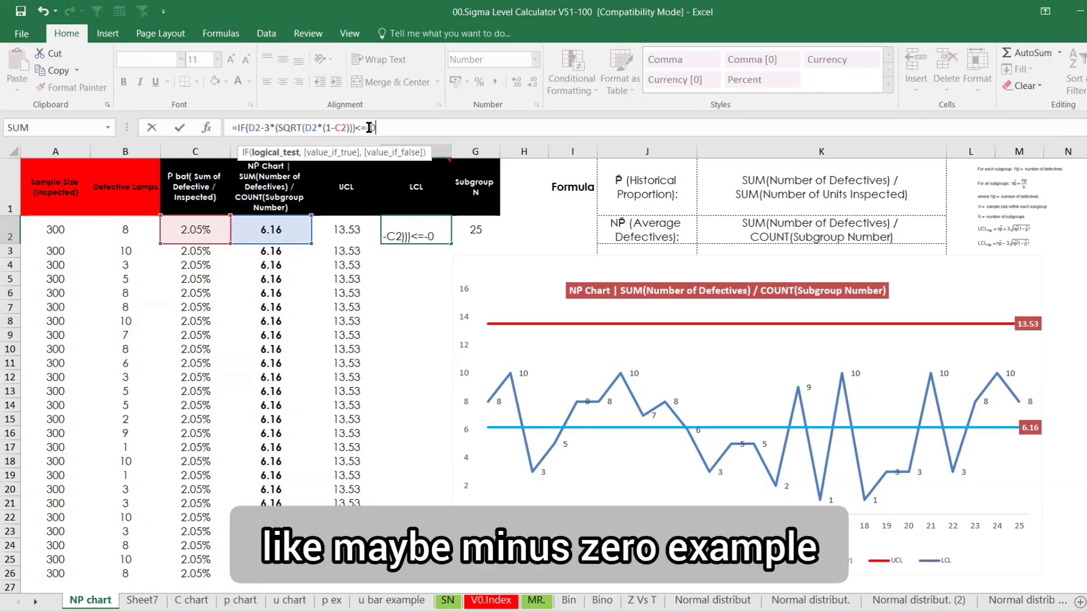
type(",\"")
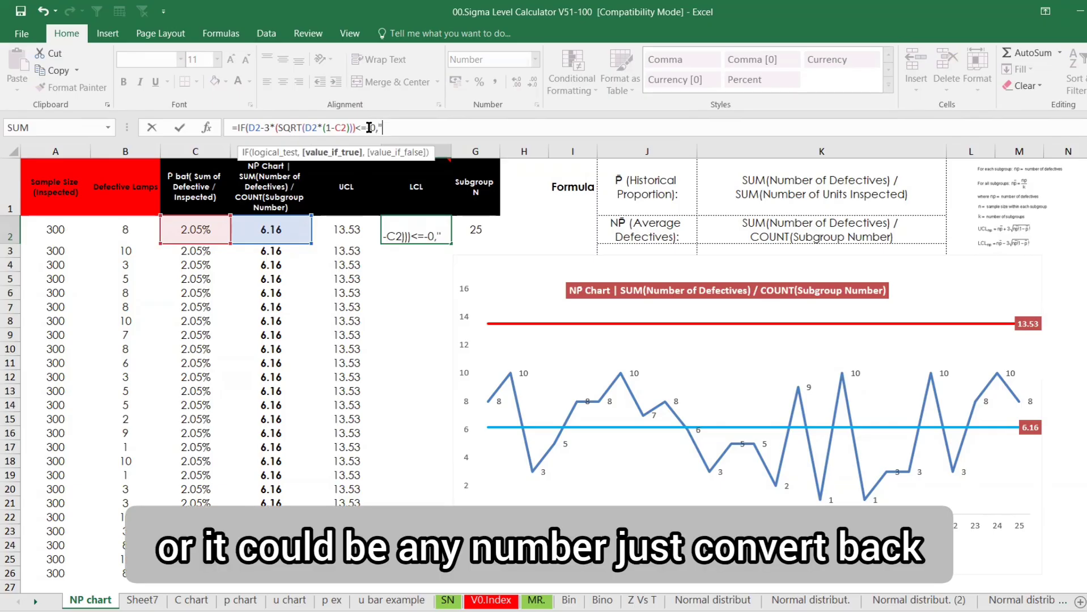
type("0\")")
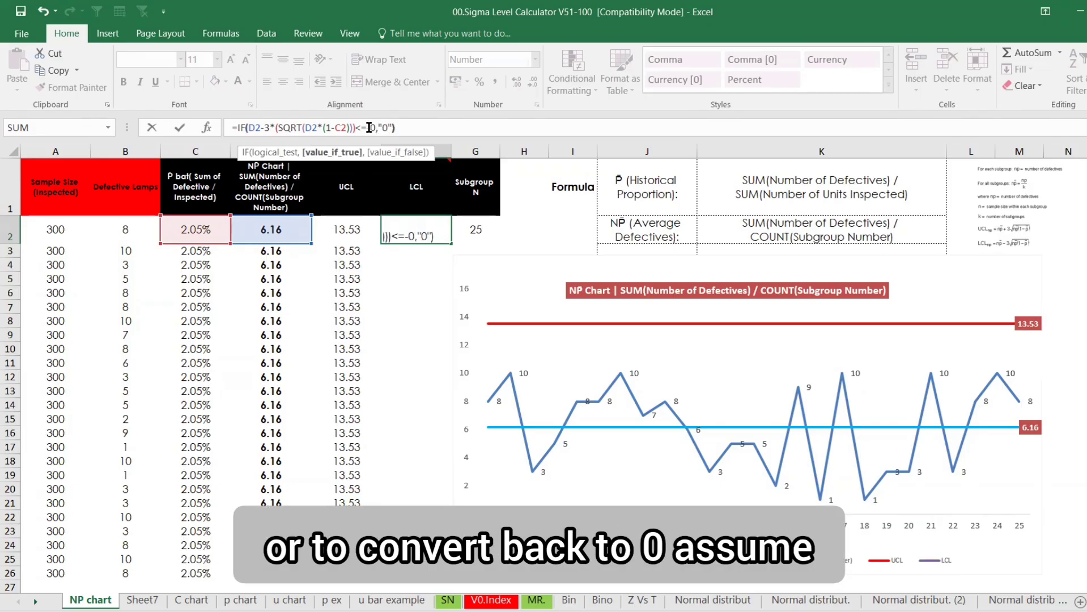
key("Return")
left_click(420, 231)
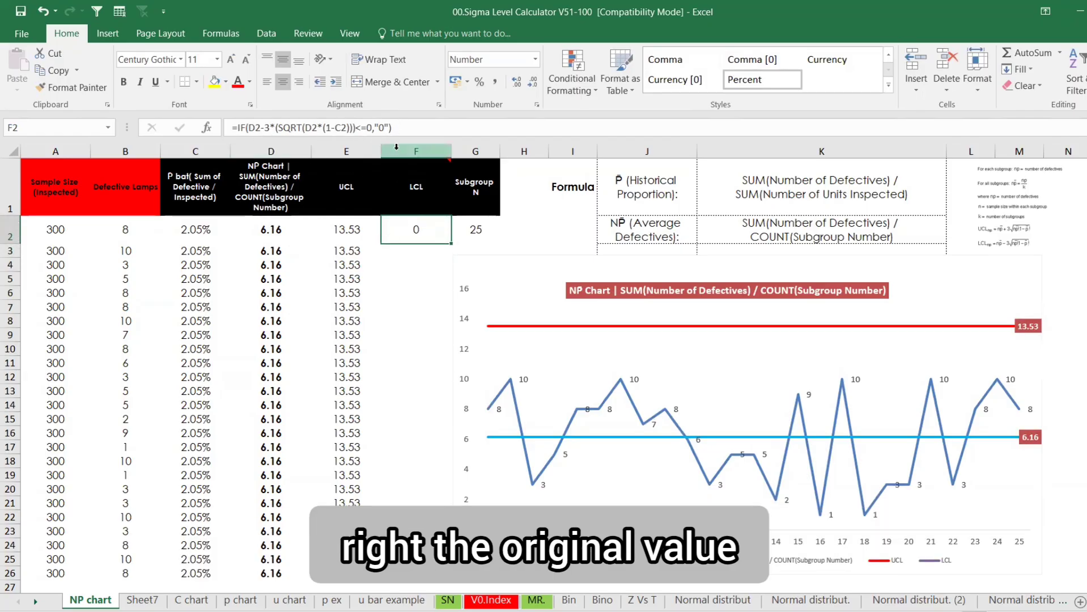
Make the NP chart LCL formula absolute, fill it down column F, then return to Sheet7
left_click(408, 275)
left_click(408, 227)
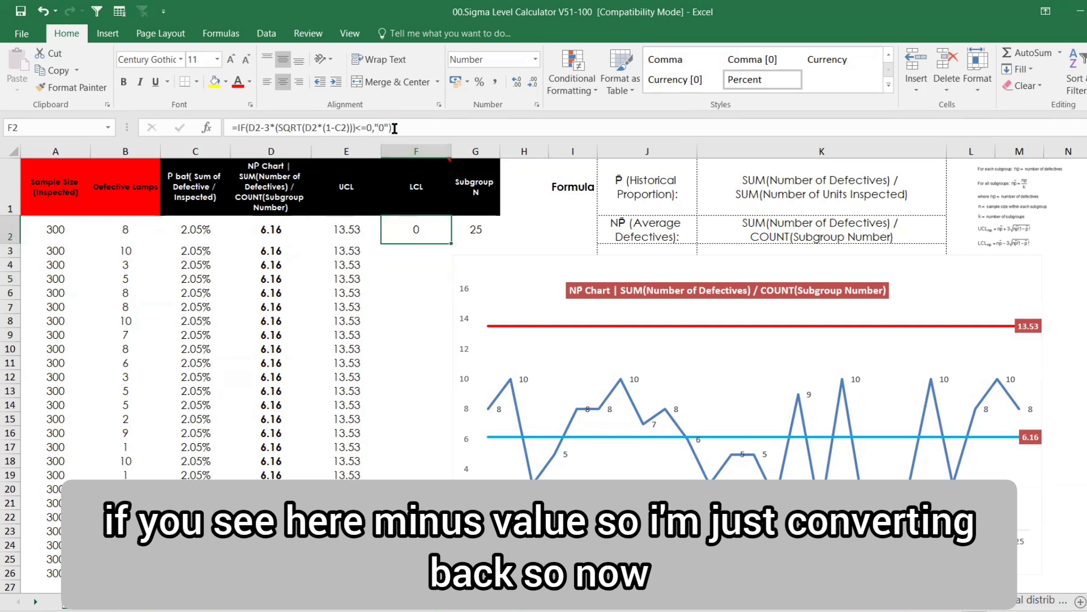
left_click_drag(395, 128, 236, 126)
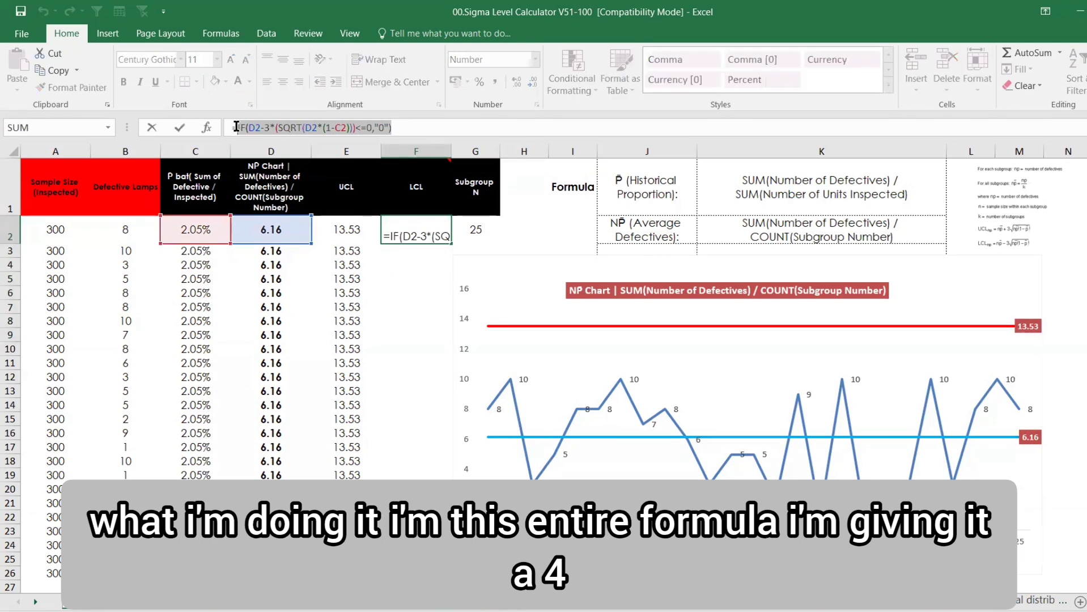
key("F4")
key("Return")
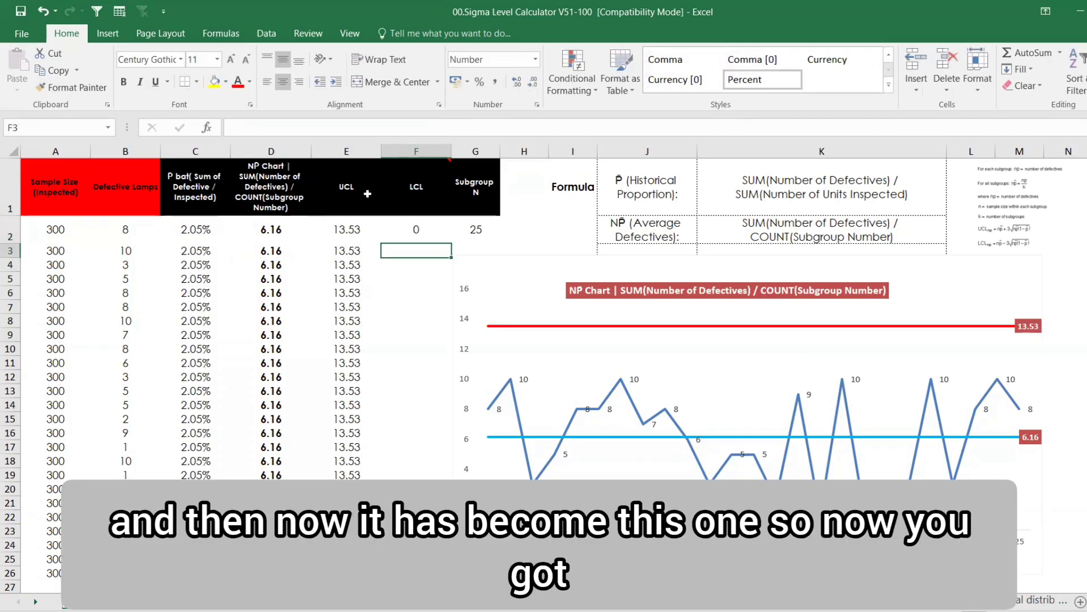
left_click(415, 231)
double_click(453, 244)
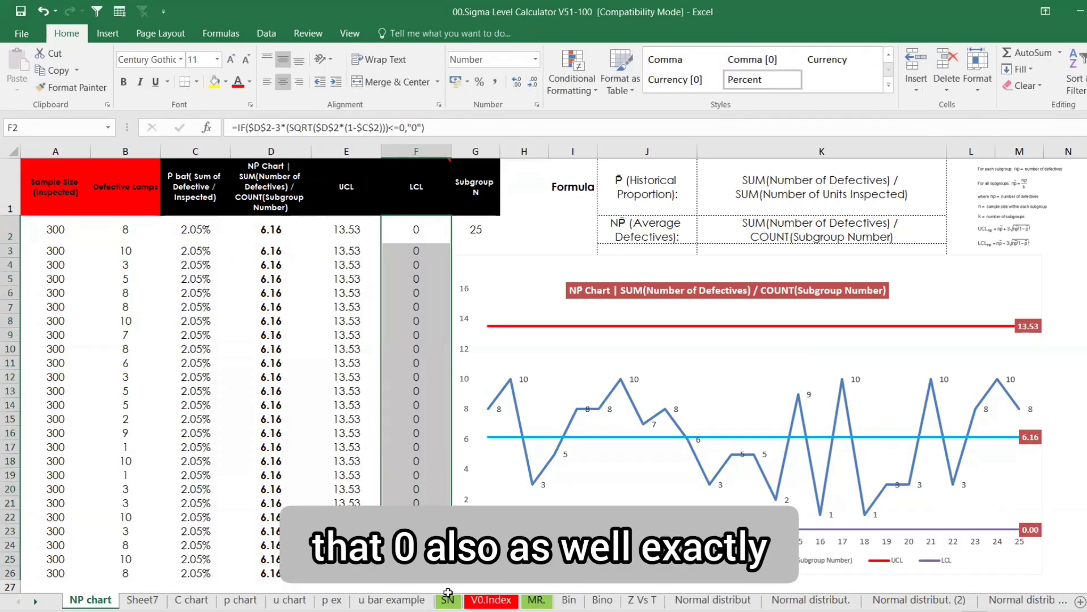
left_click(144, 601)
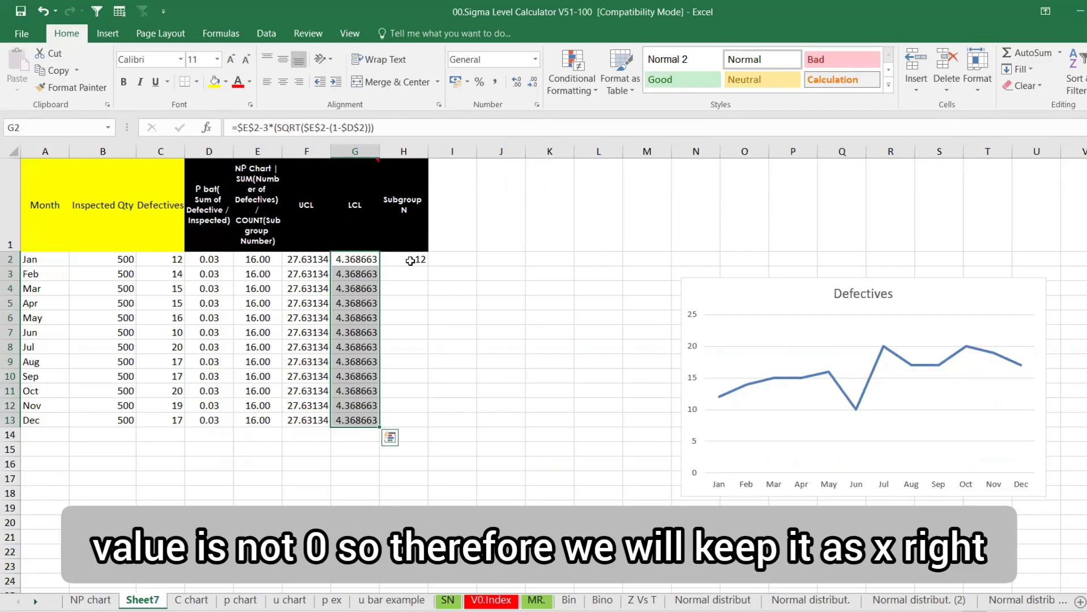
Add the helper labels Draw in J2 and Defec in K2
left_click(410, 261)
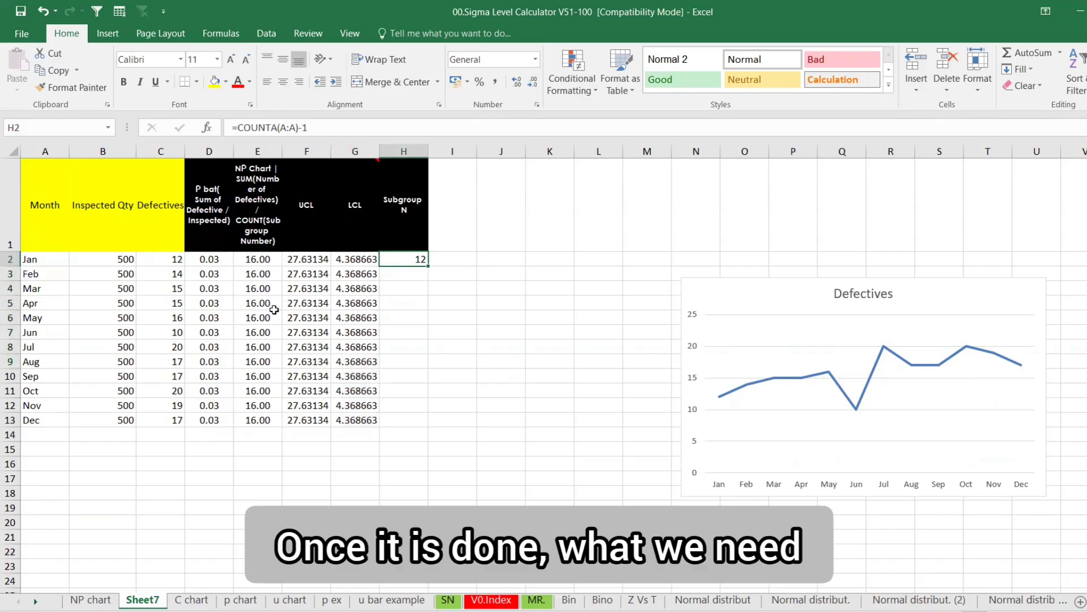
left_click(169, 234)
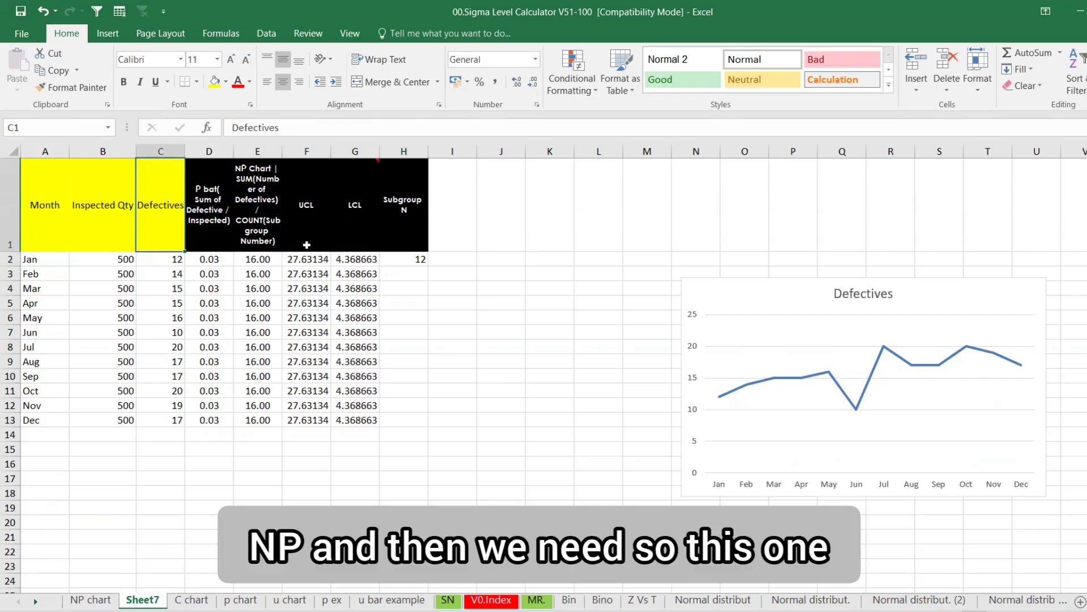
left_click(498, 260)
type("D")
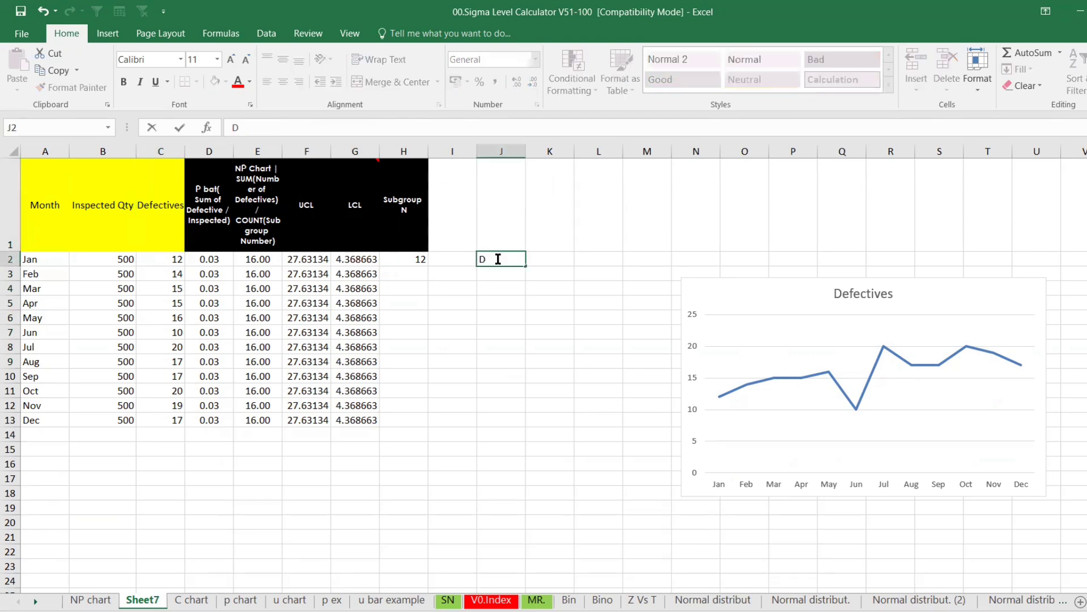
type("raw")
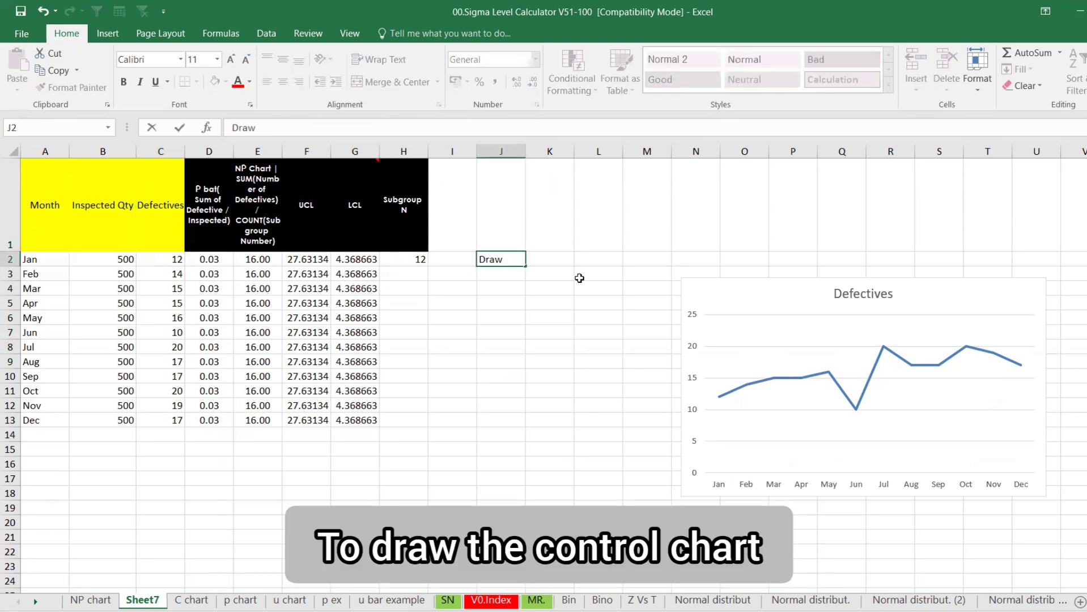
left_click(556, 255)
type("N")
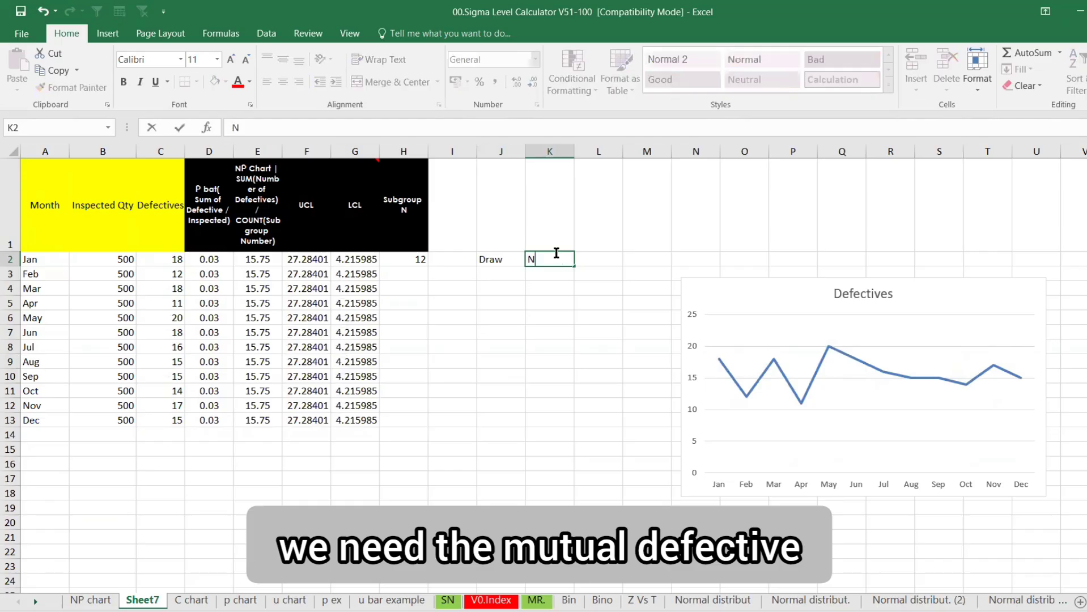
type("efec")
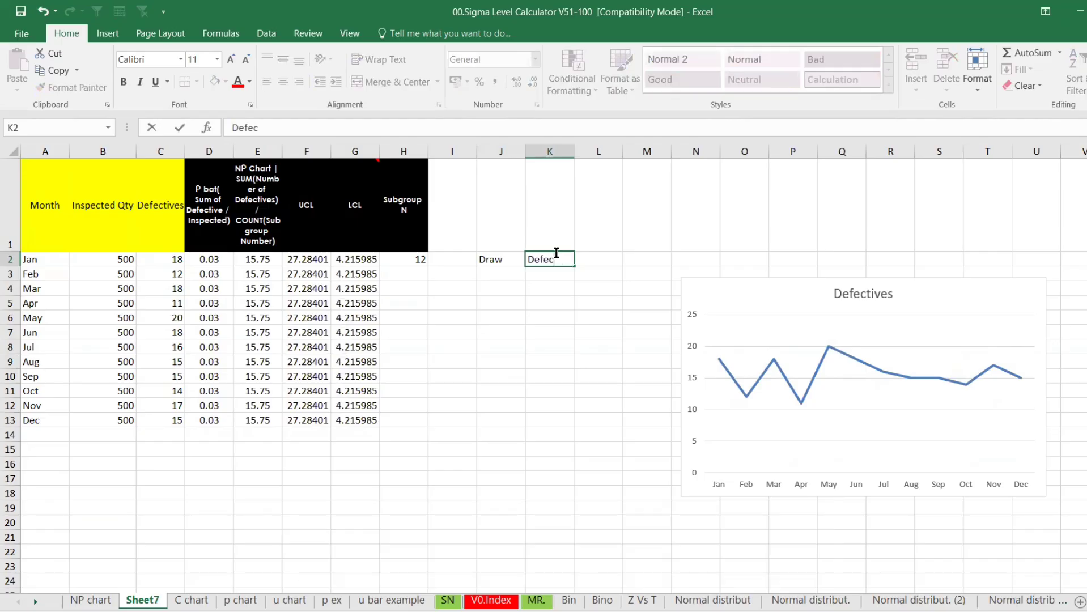
key("Return")
Add the labels NP bar, LCL and UCL in L2, M2 and N2
left_click(578, 261)
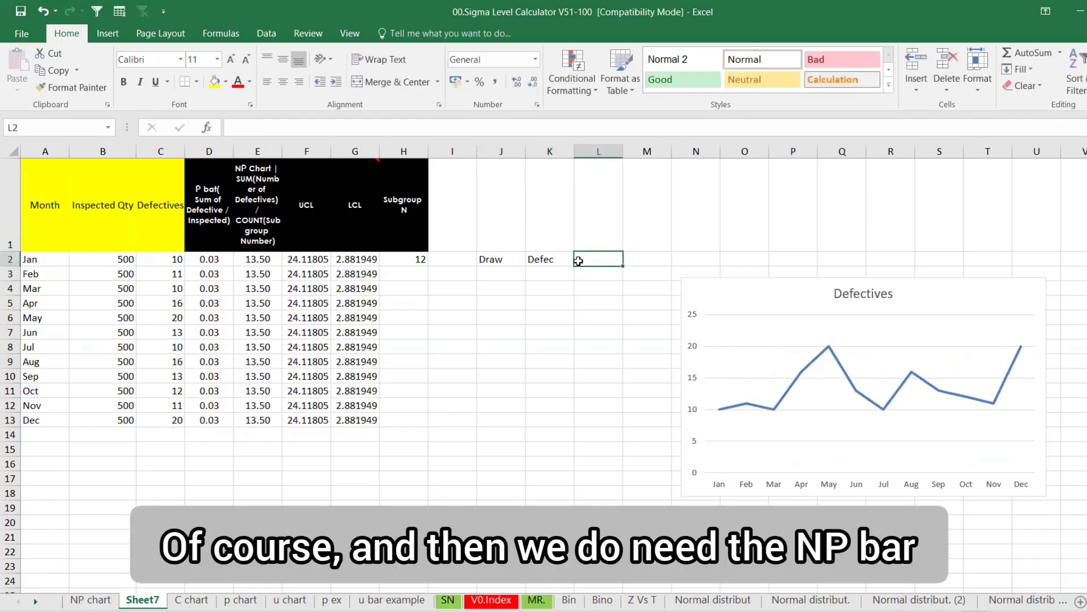
type("NP N")
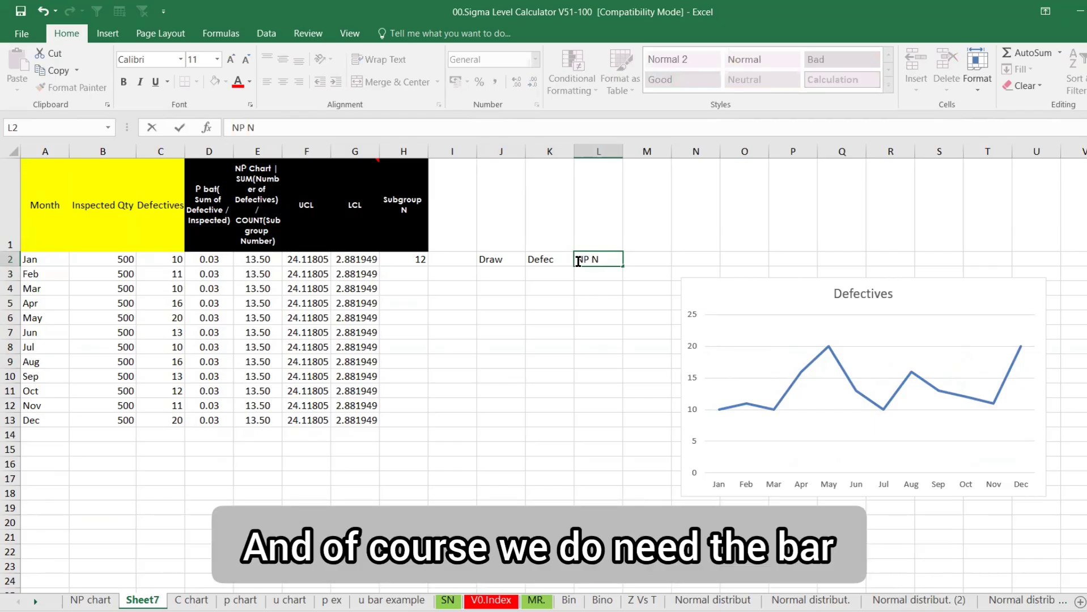
key("BackSpace")
key("Return")
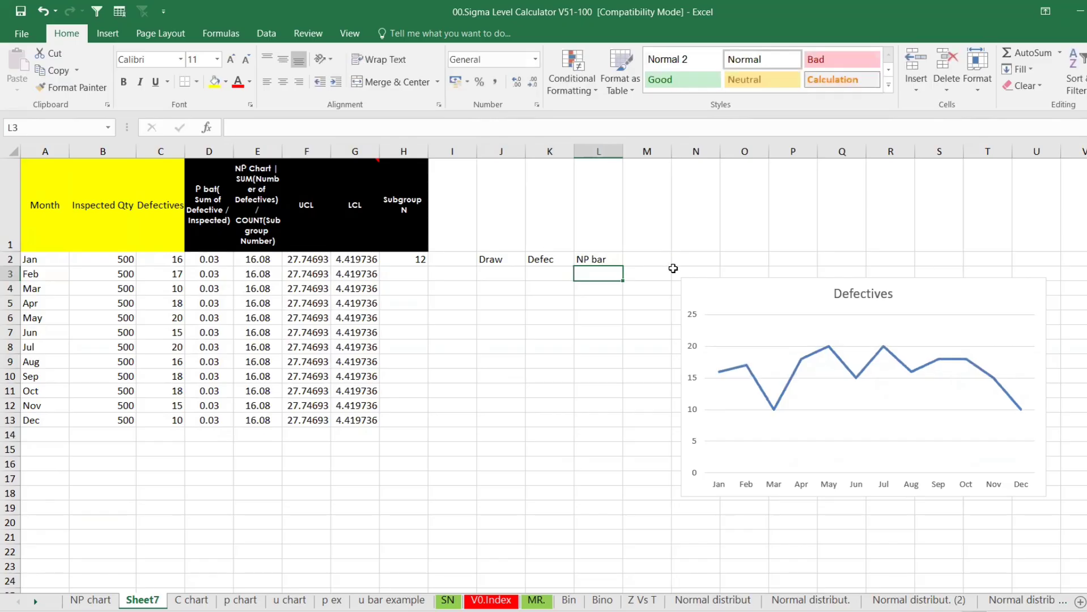
left_click(652, 258)
type("LCL")
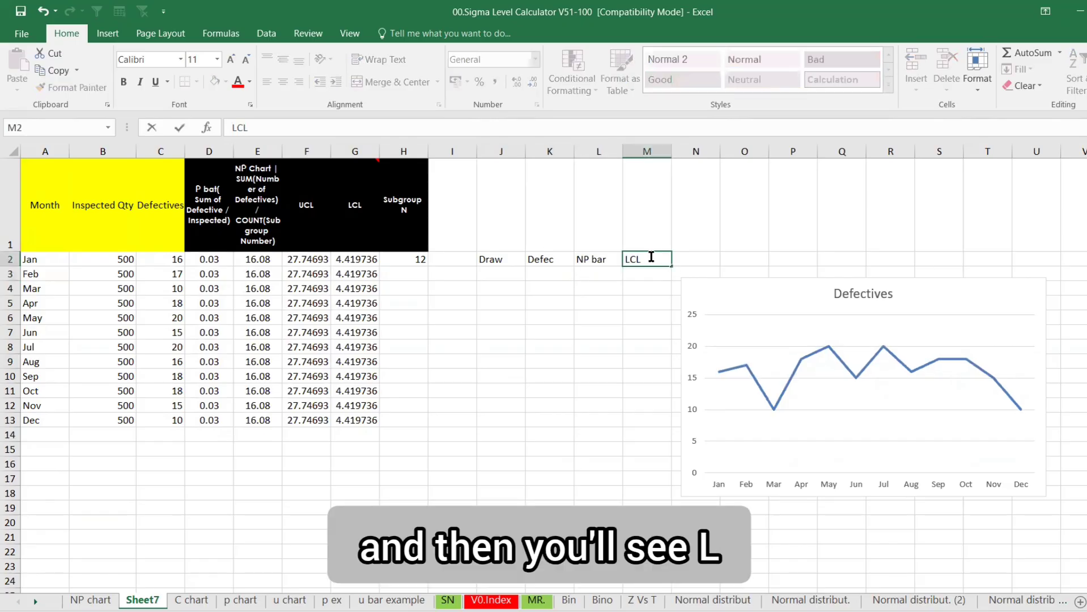
left_click(689, 258)
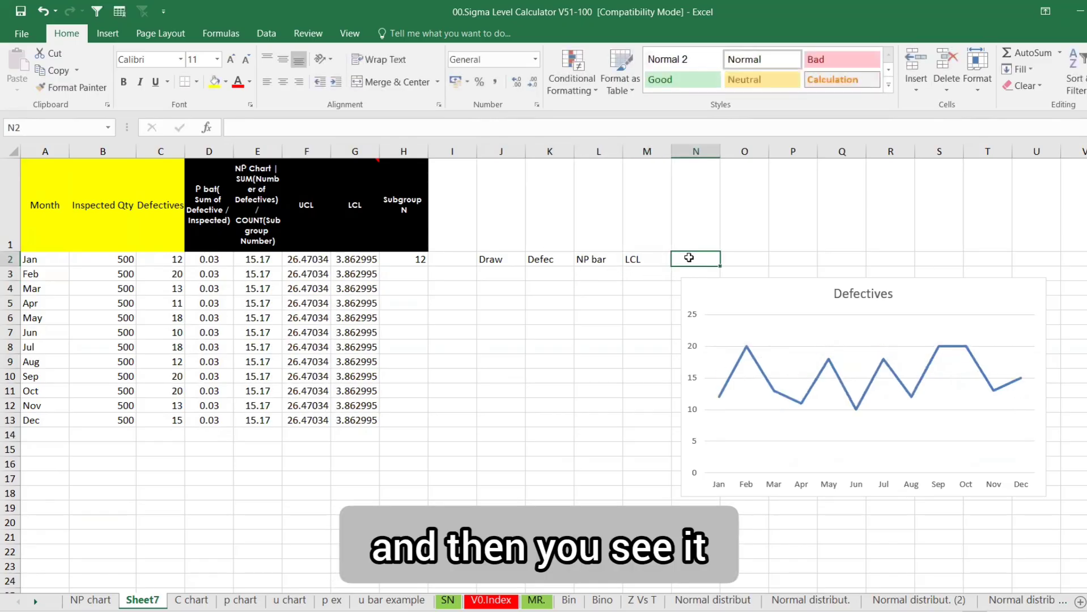
type("UCL")
key("Return")
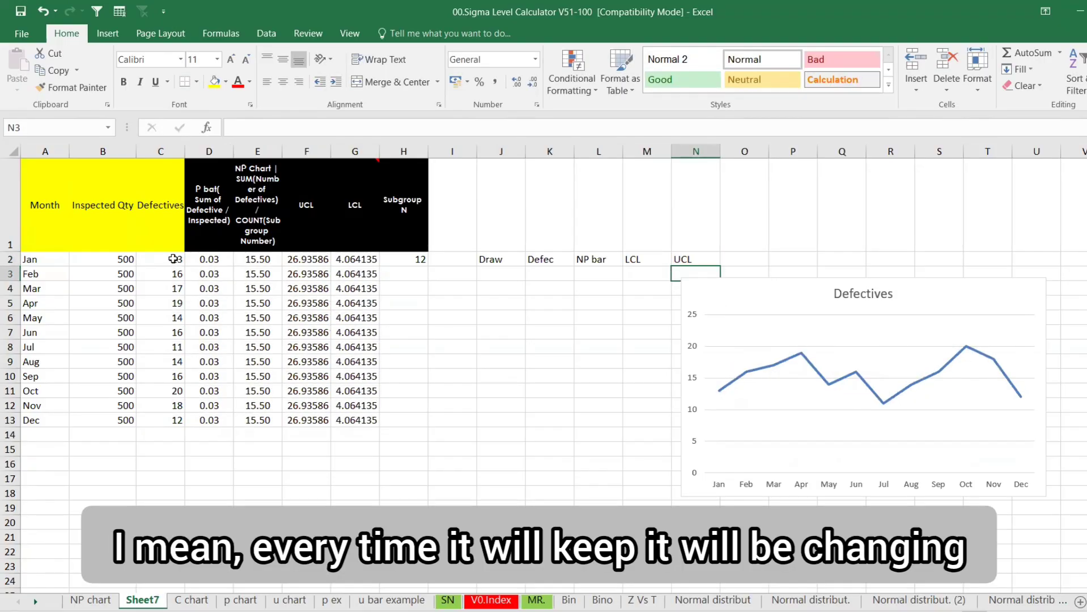
left_click_drag(173, 259, 176, 420)
Paste the Defectives values in C2:C13 back as fixed values
key("ctrl+c")
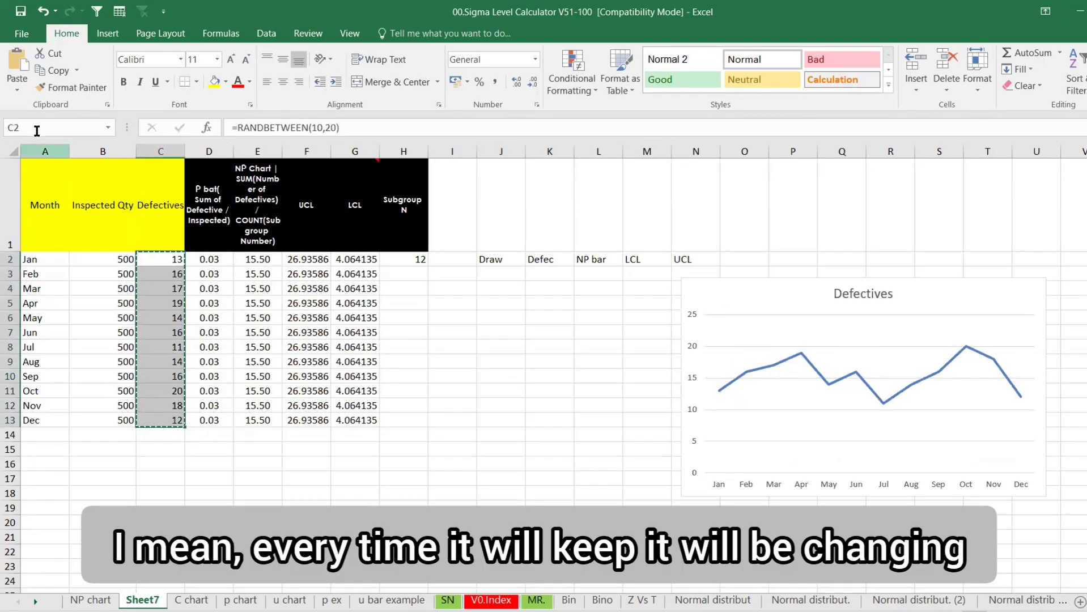
left_click(19, 93)
left_click(12, 185)
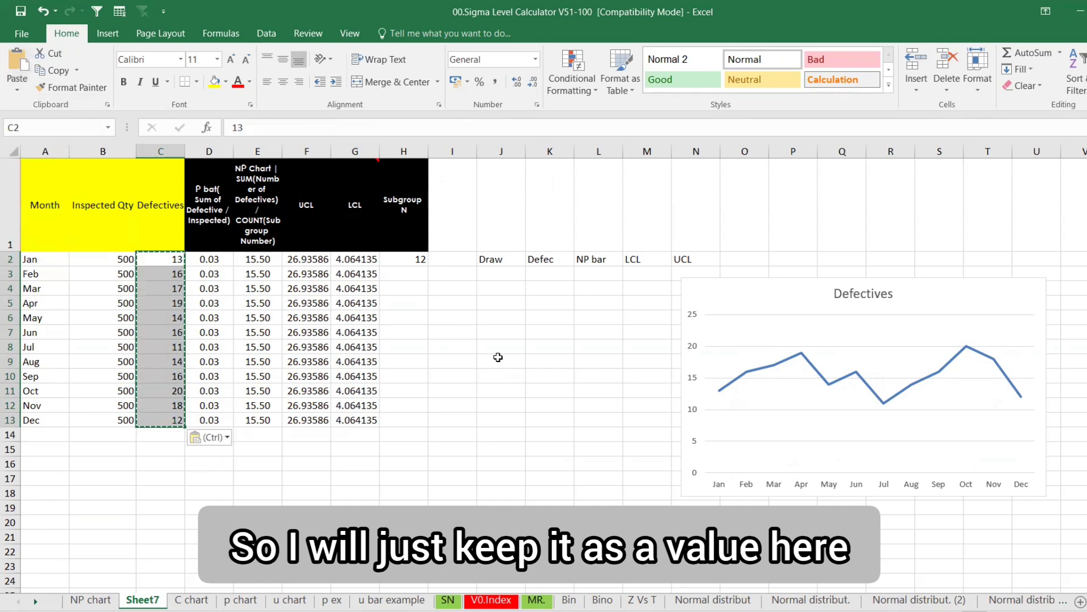
left_click(470, 368)
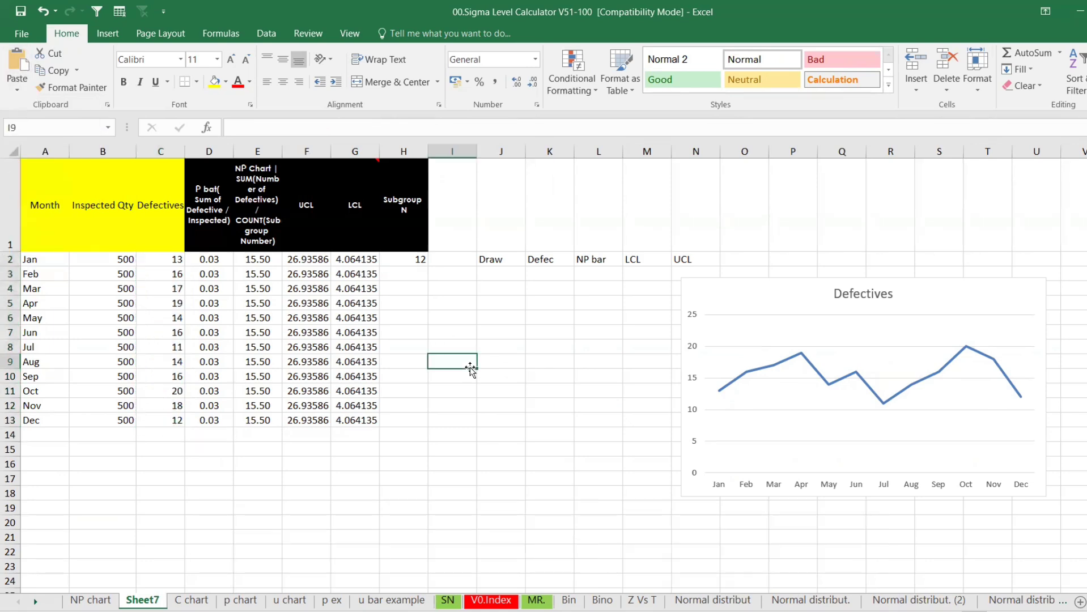
Move the Defectives chart left beside the table and enlarge it
left_click(770, 499)
left_click_drag(770, 499, 568, 502)
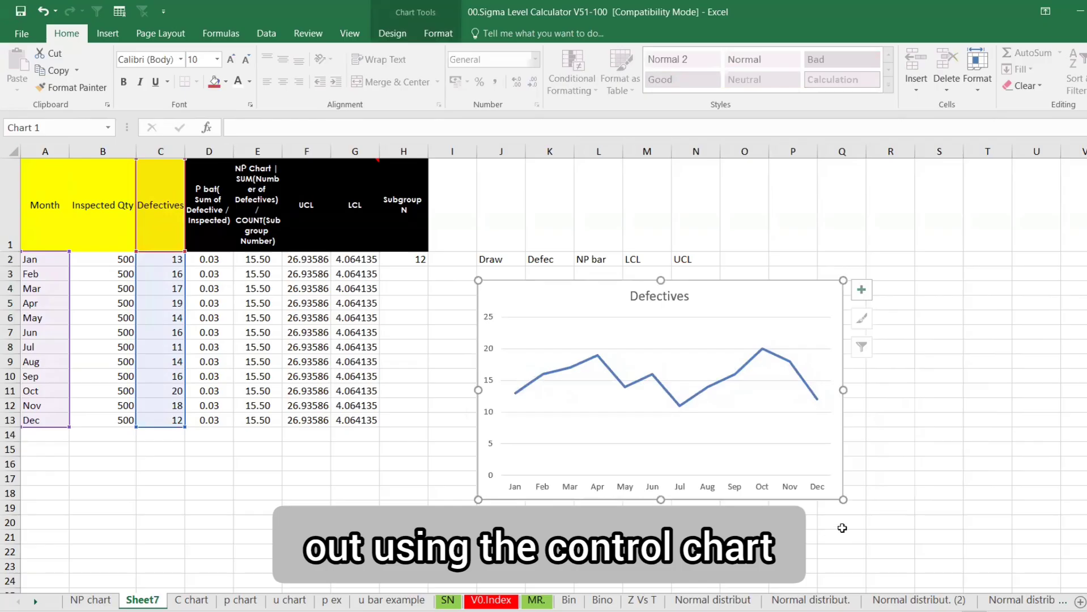
left_click_drag(845, 498, 1050, 553)
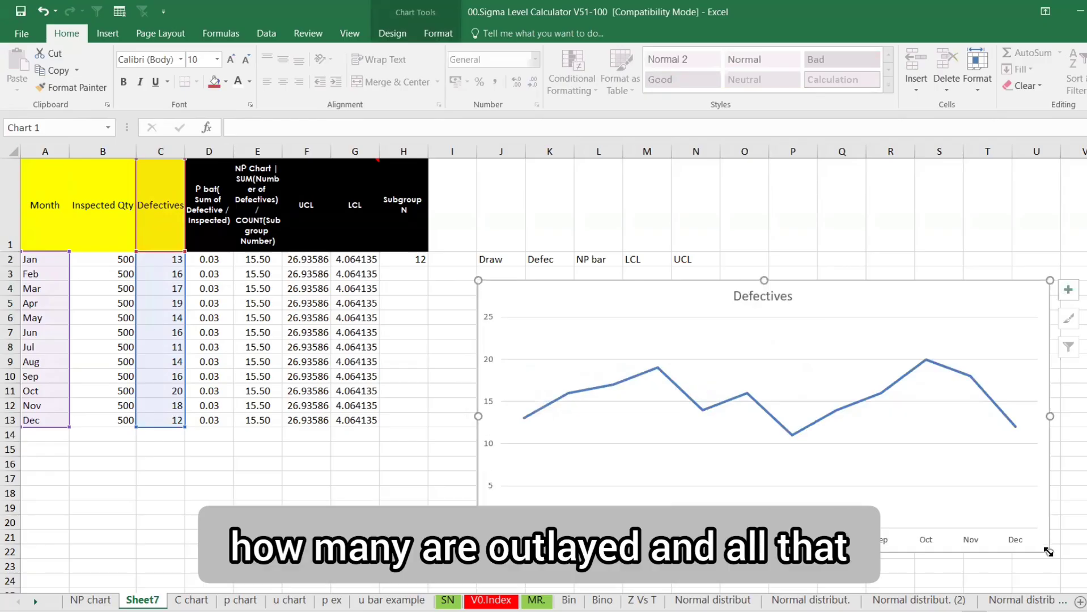
Link the chart title to the NP Chart header in cell E1
left_click(748, 298)
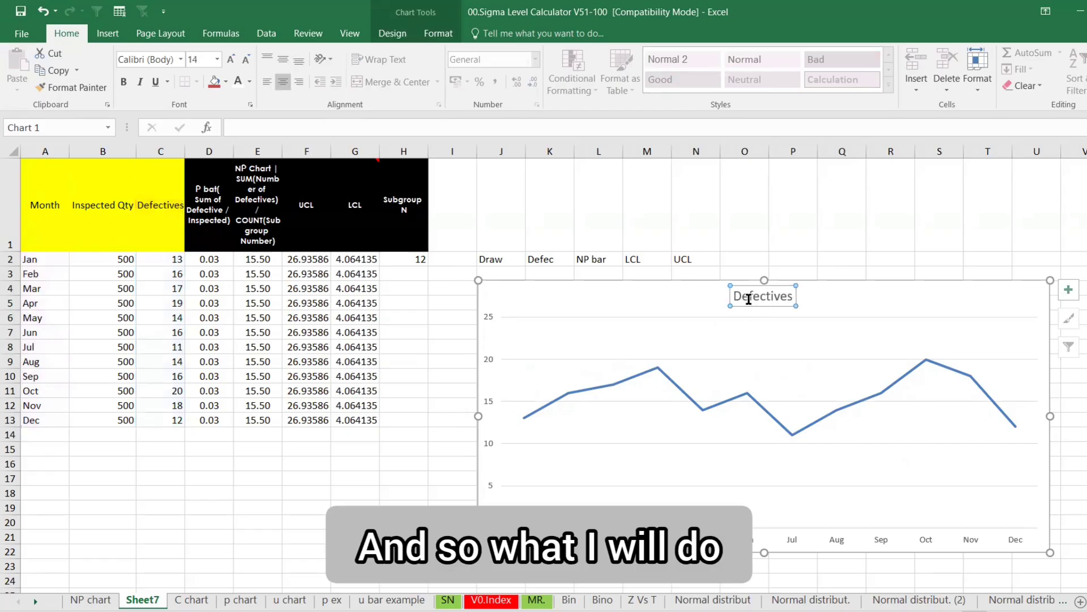
left_click(317, 128)
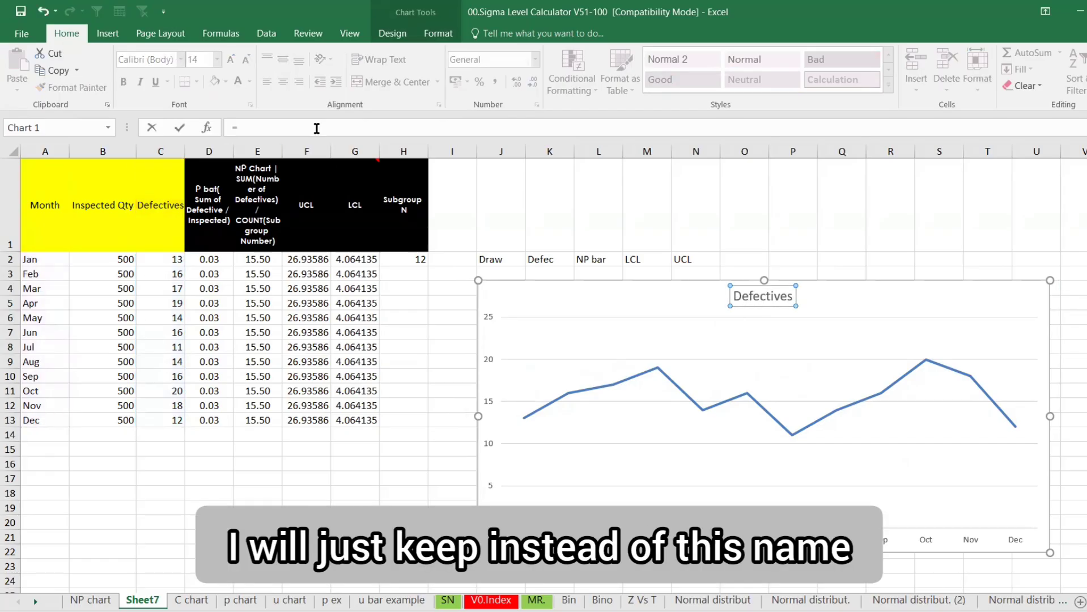
type("=")
left_click(275, 216)
key("Return")
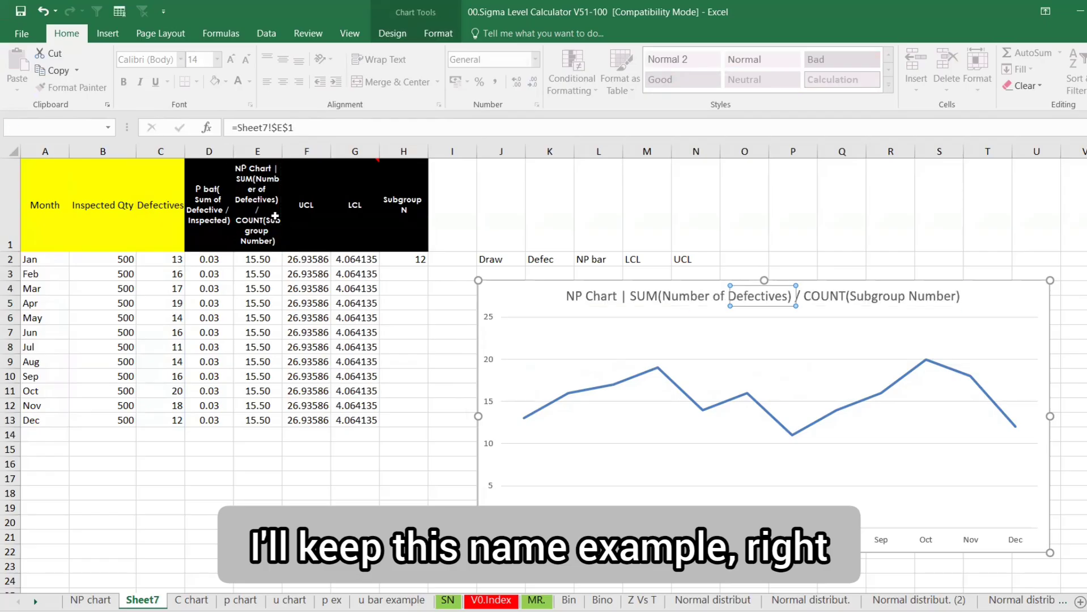
left_click(959, 229)
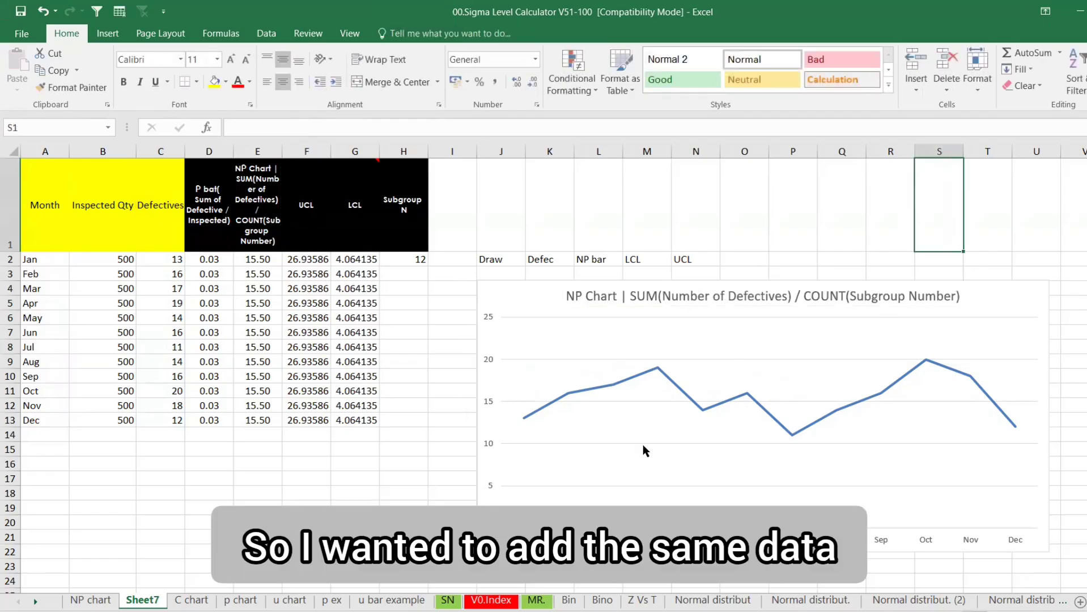
left_click(625, 449)
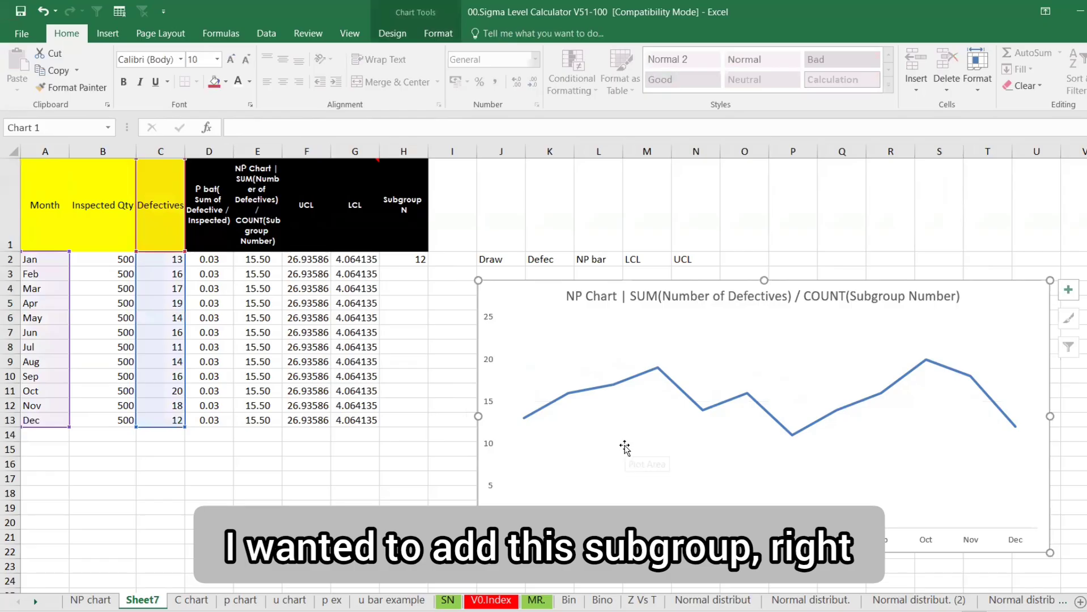
Add an LCL series named from G1 with values G2:G13
right_click(779, 352)
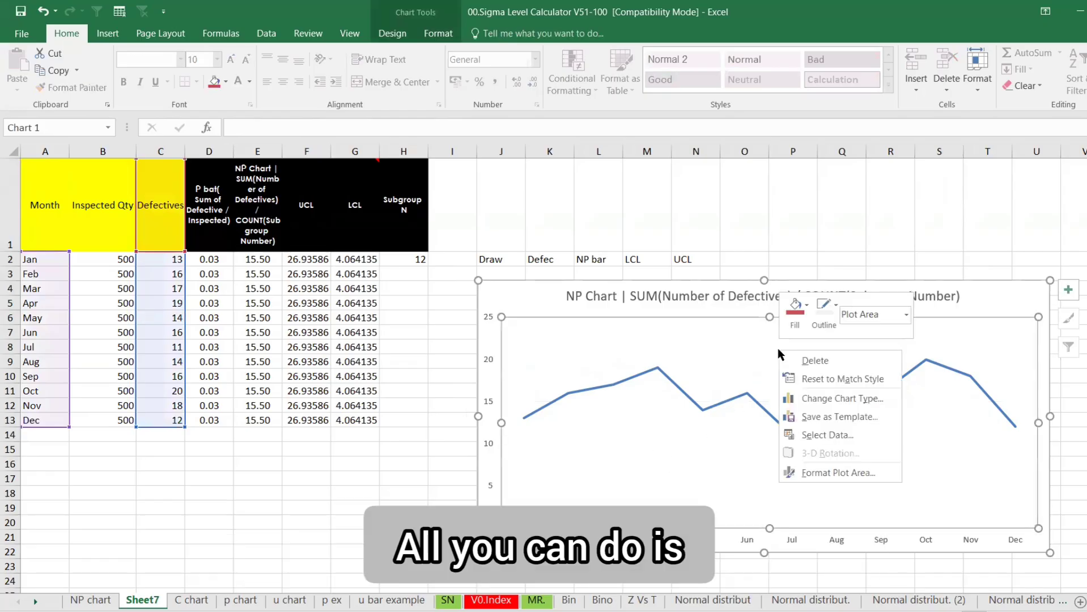
left_click(802, 435)
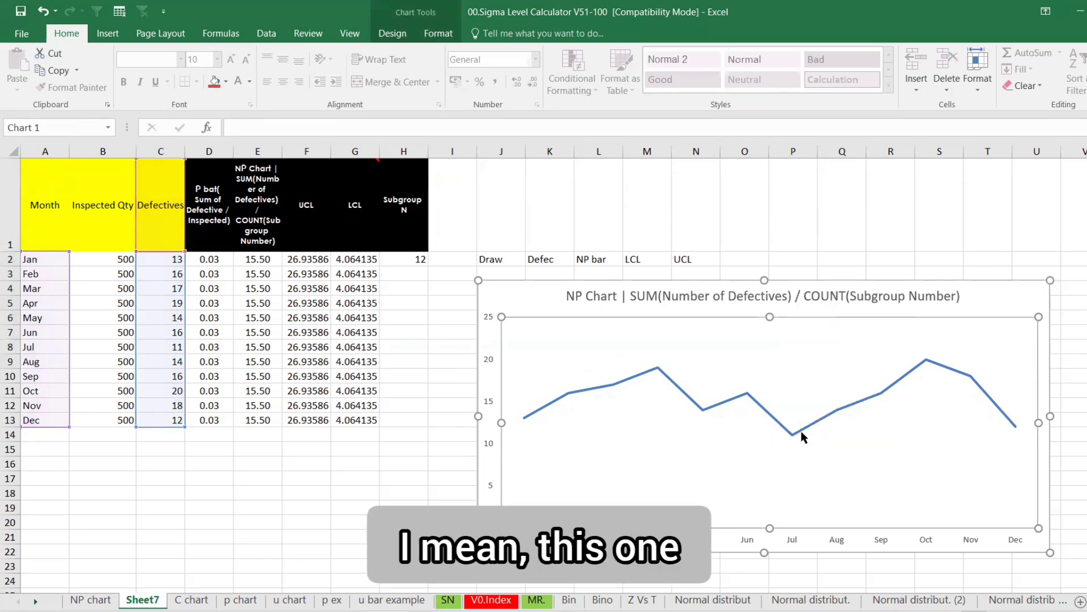
left_click(43, 408)
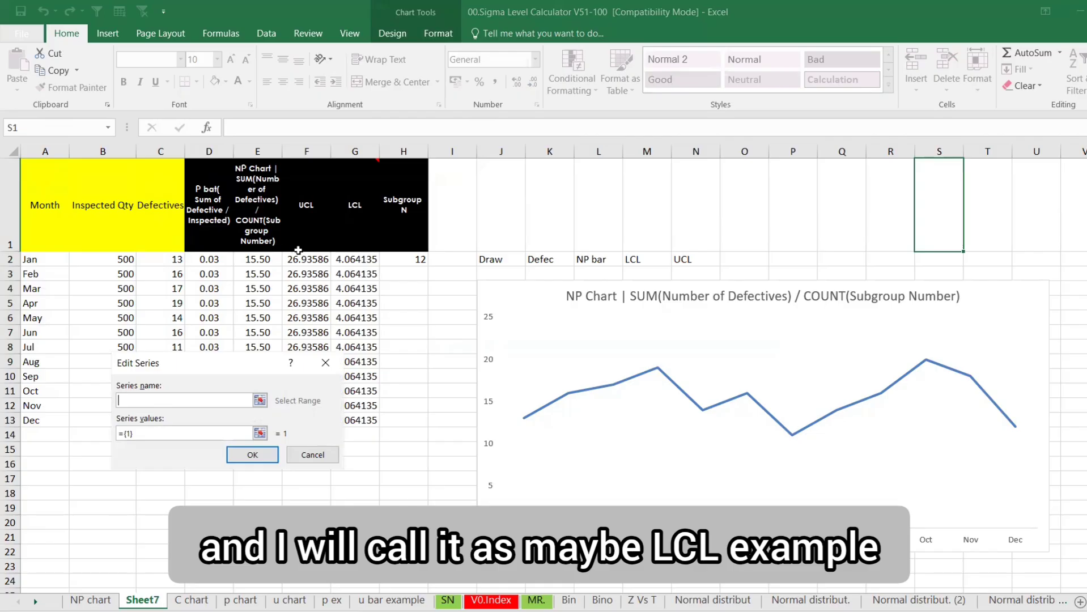
left_click(345, 227)
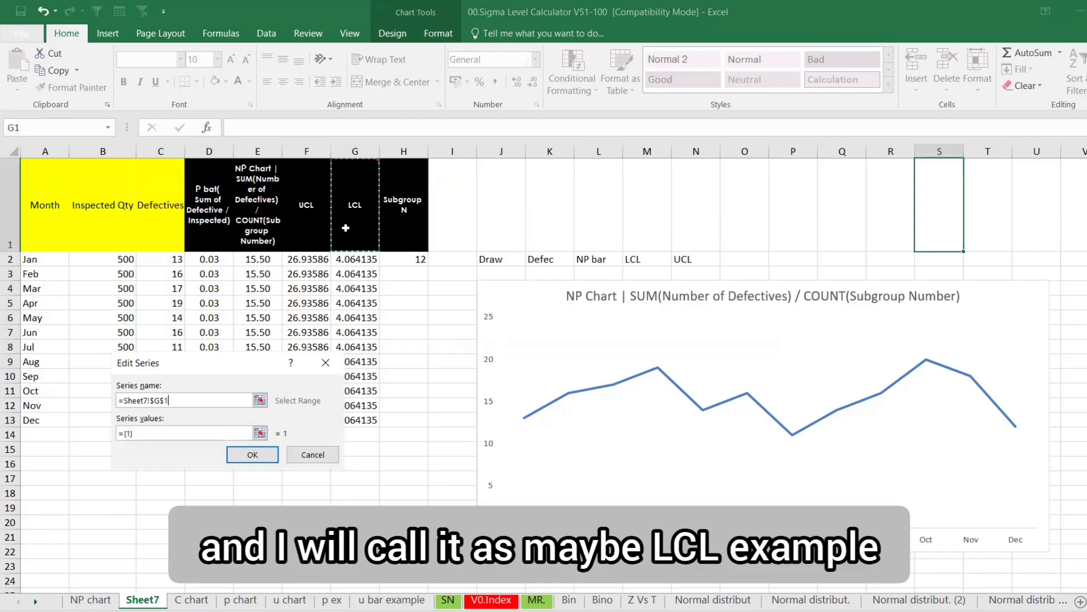
left_click(260, 433)
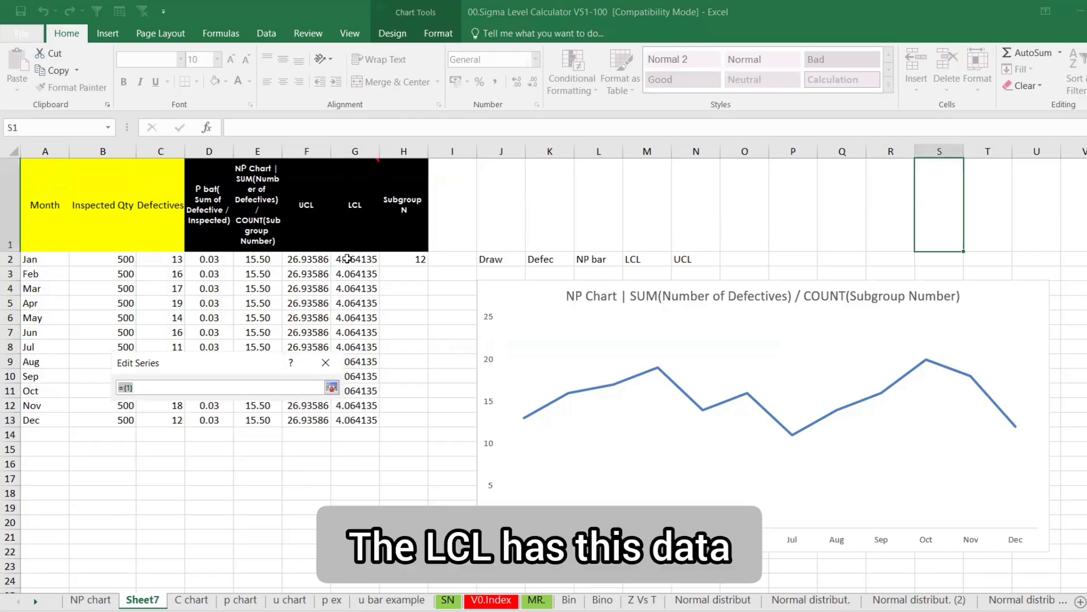
left_click_drag(347, 259, 366, 422)
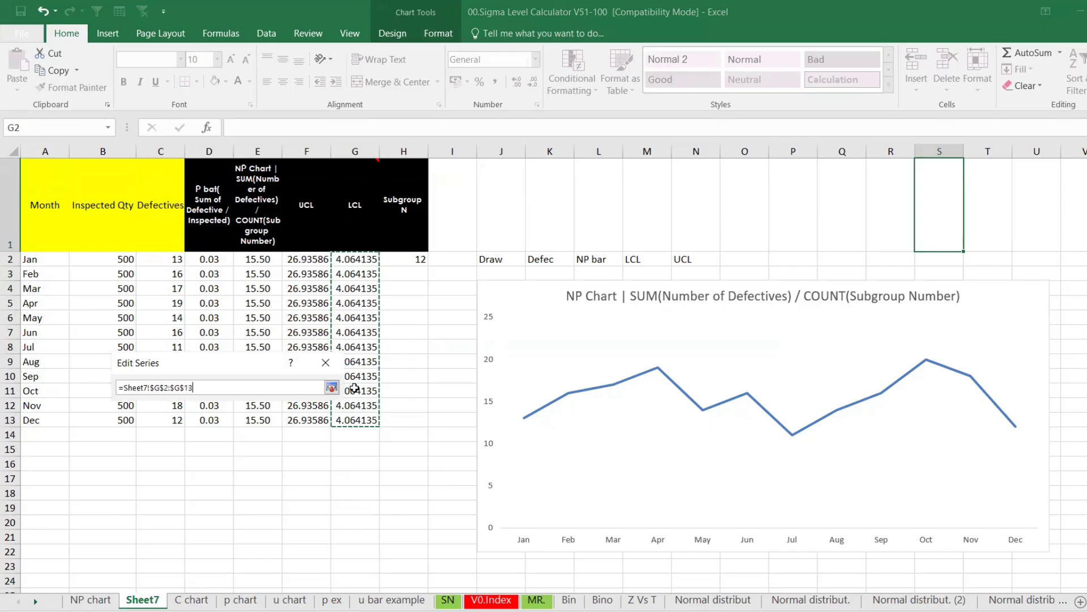
key("Return")
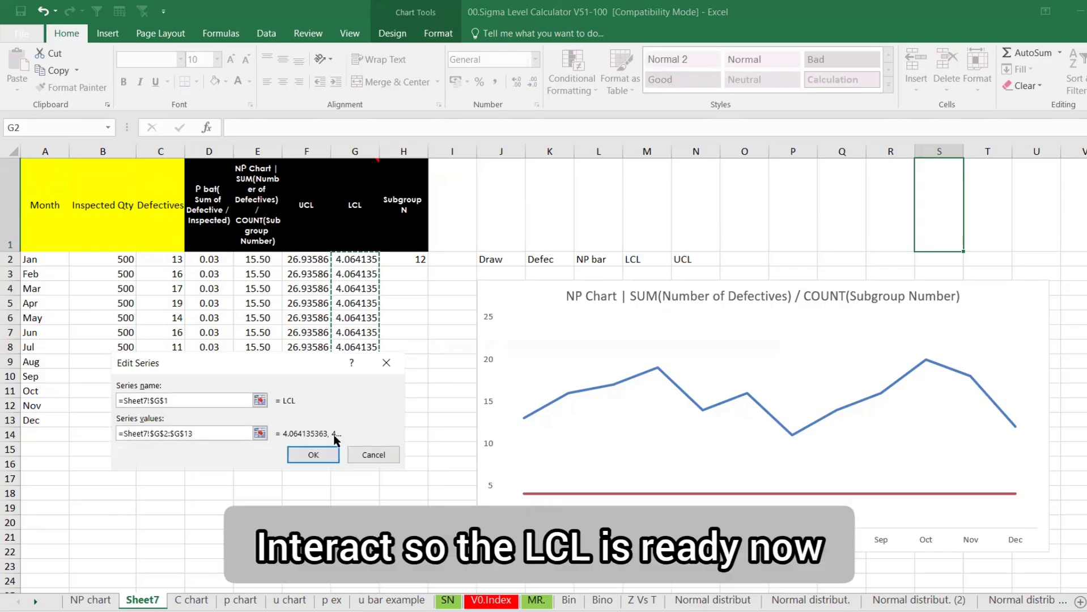
left_click(320, 454)
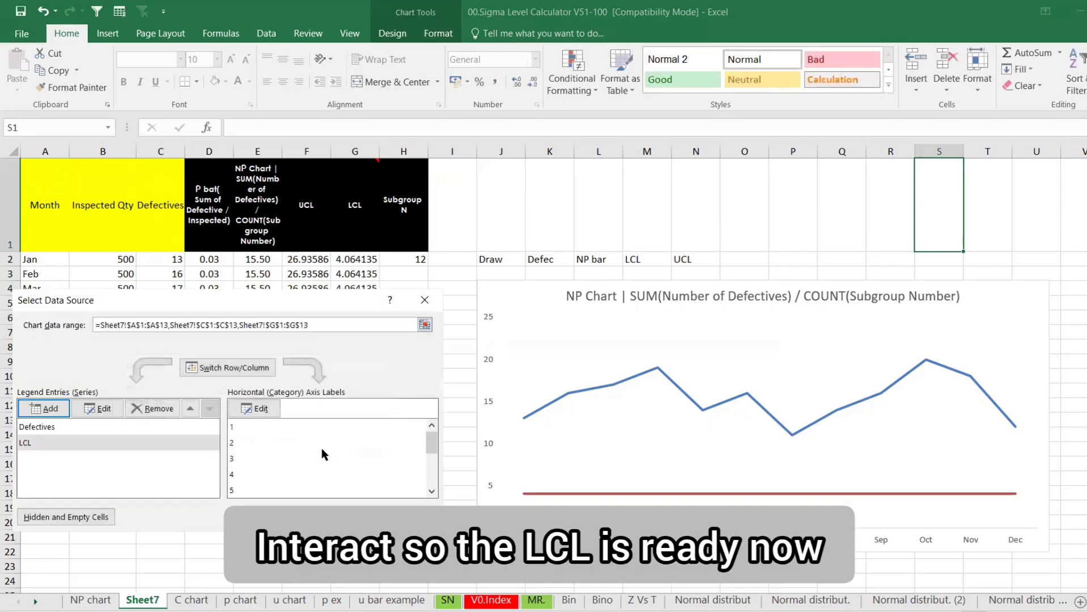
Add a UCL series named from F1 with values F2:F13
left_click(43, 409)
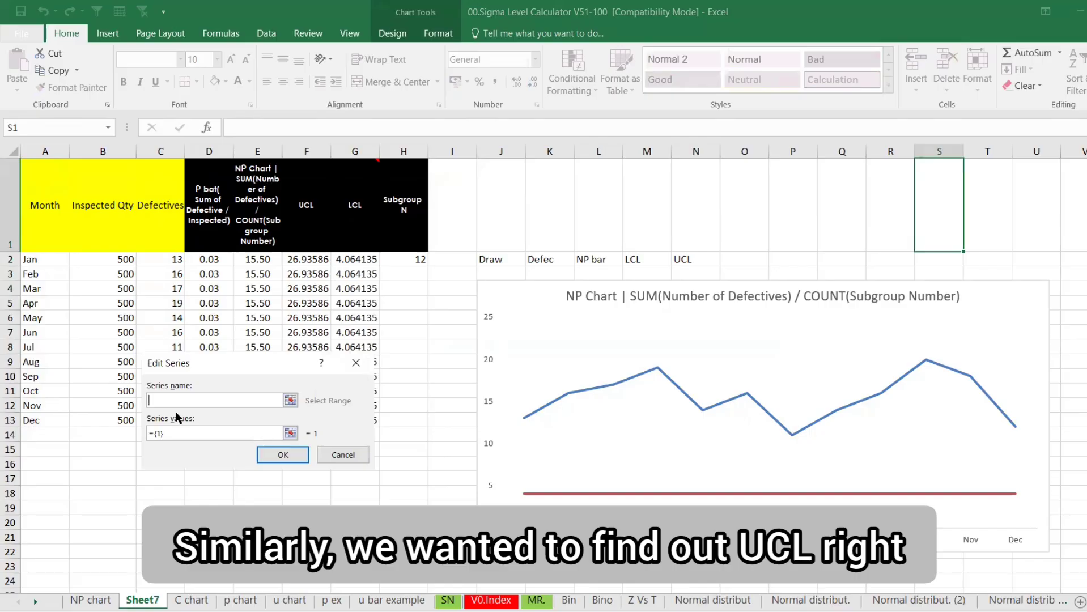
left_click(325, 232)
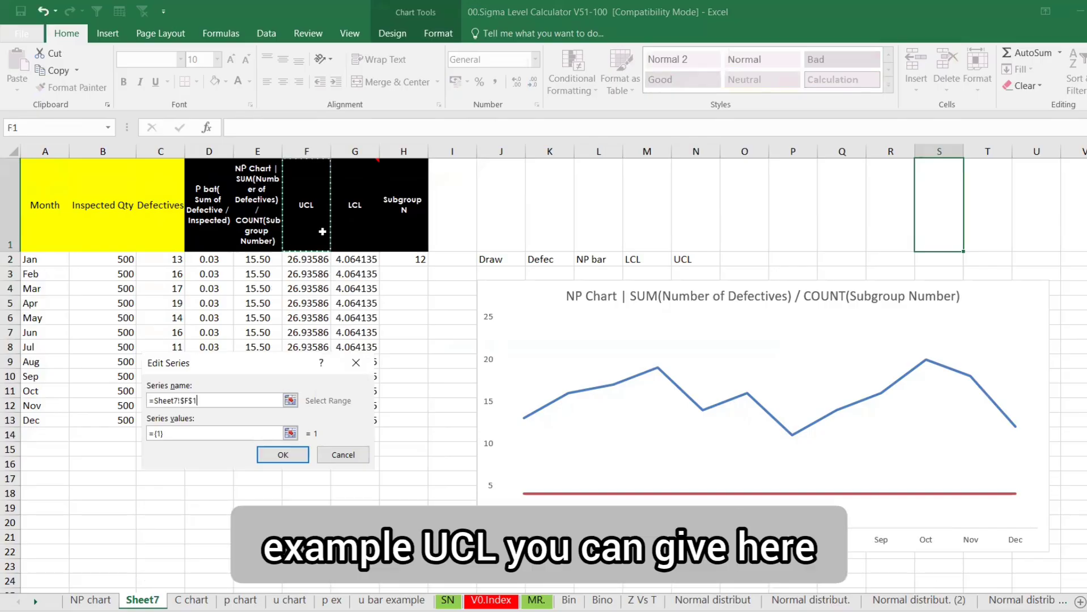
left_click(291, 433)
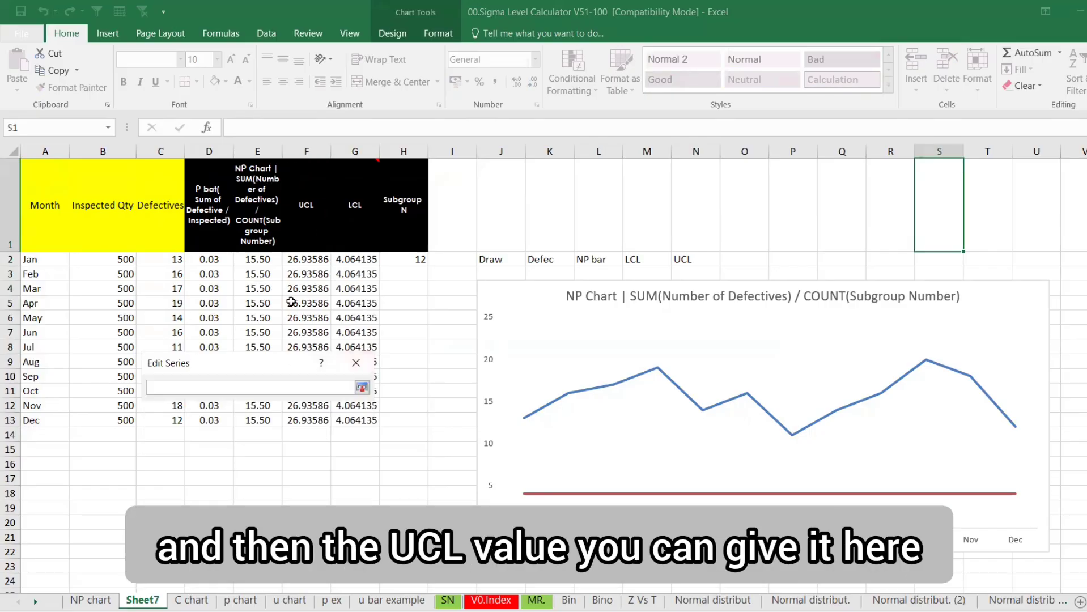
left_click_drag(303, 261, 306, 420)
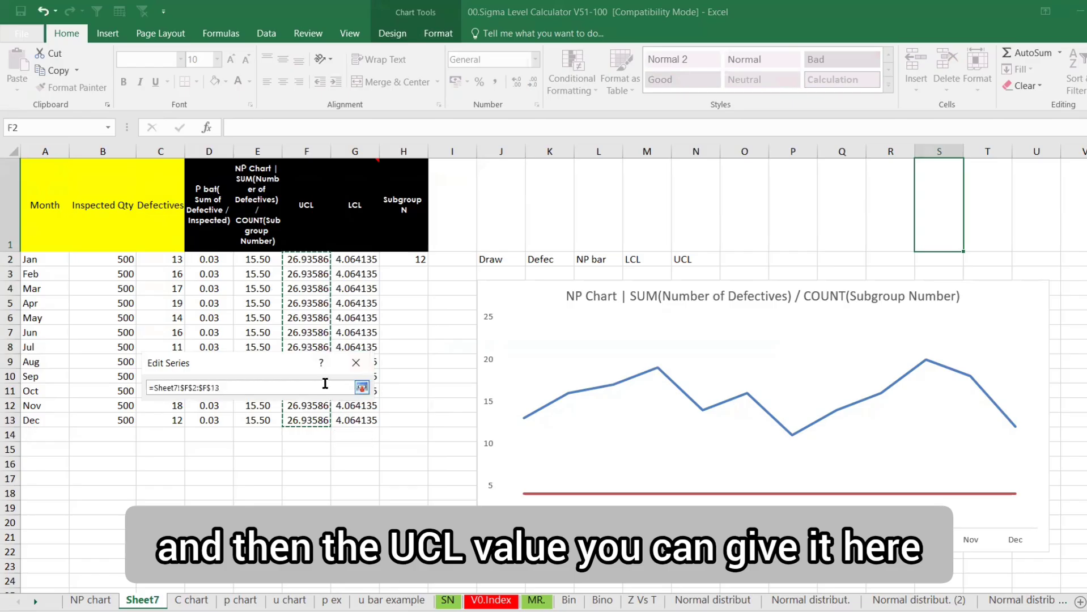
left_click(362, 388)
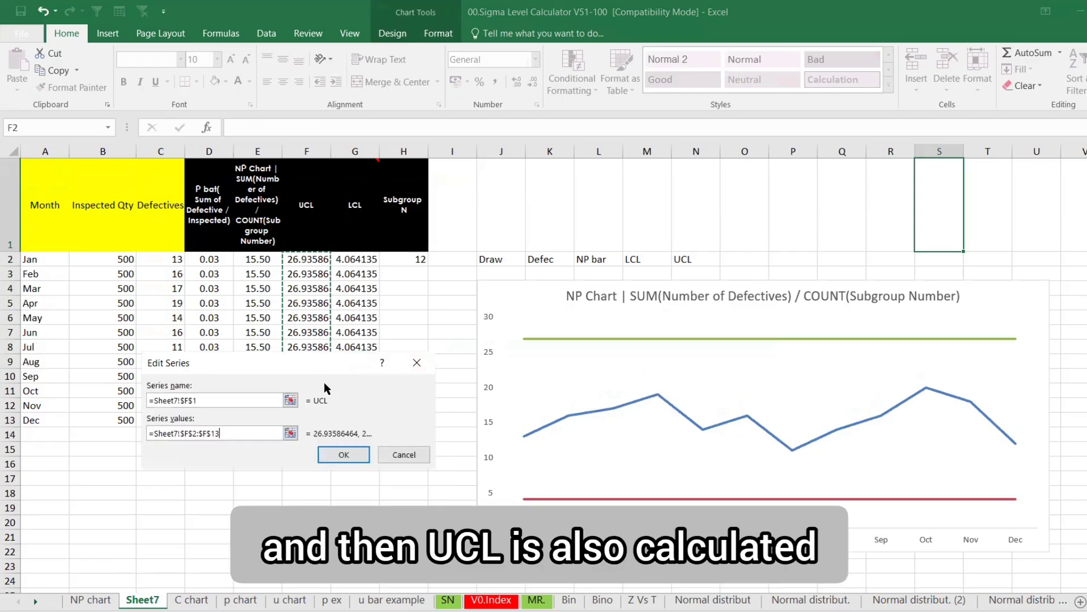
left_click(343, 456)
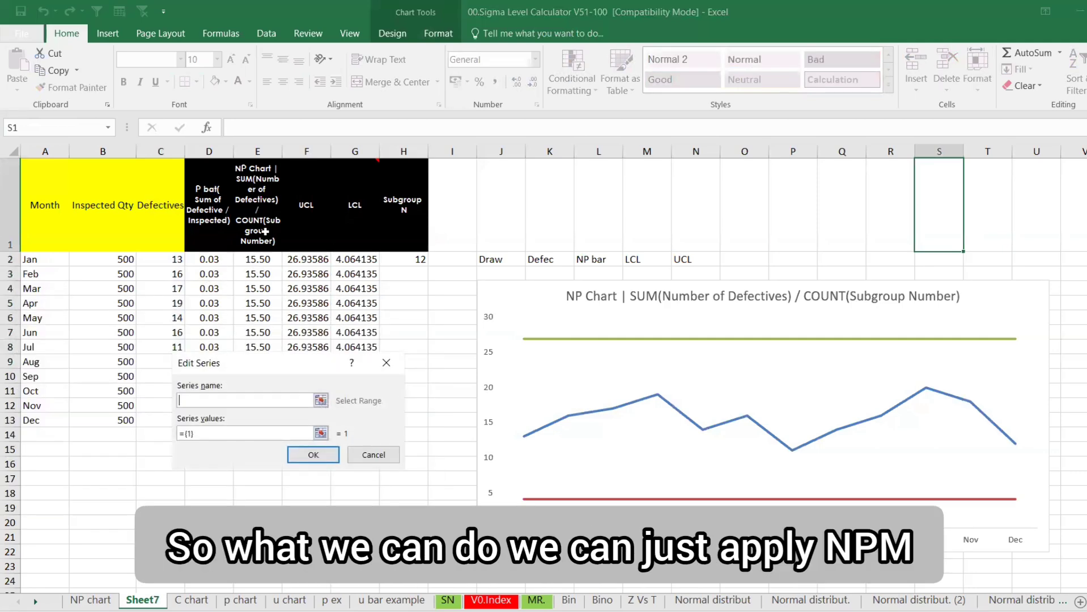
Add an NP Bar series with values E2:E13 and close Select Data Source
type("n")
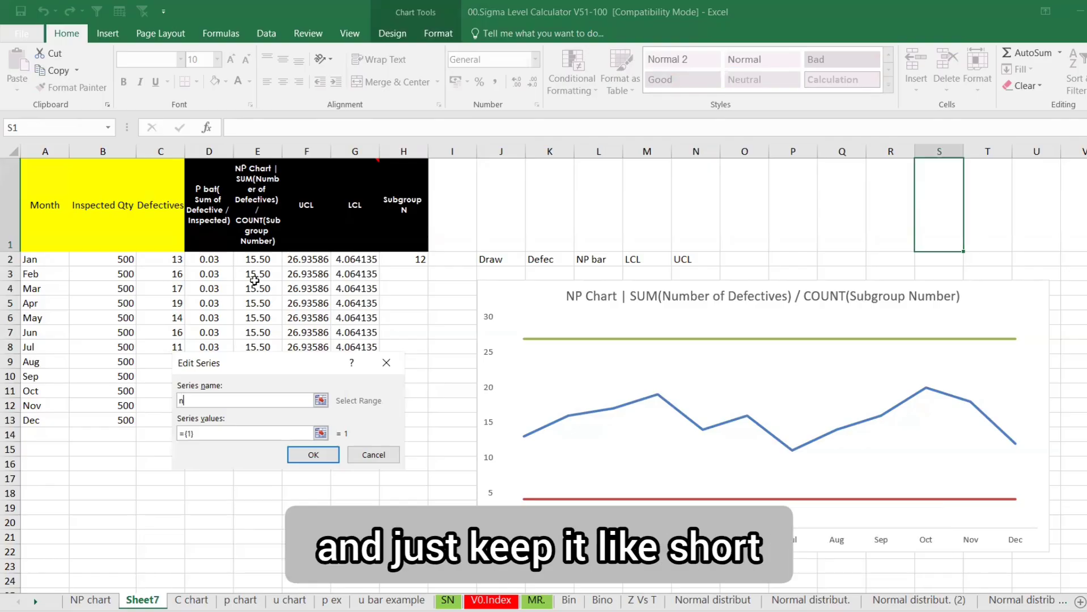
key("BackSpace")
type("NP Bar")
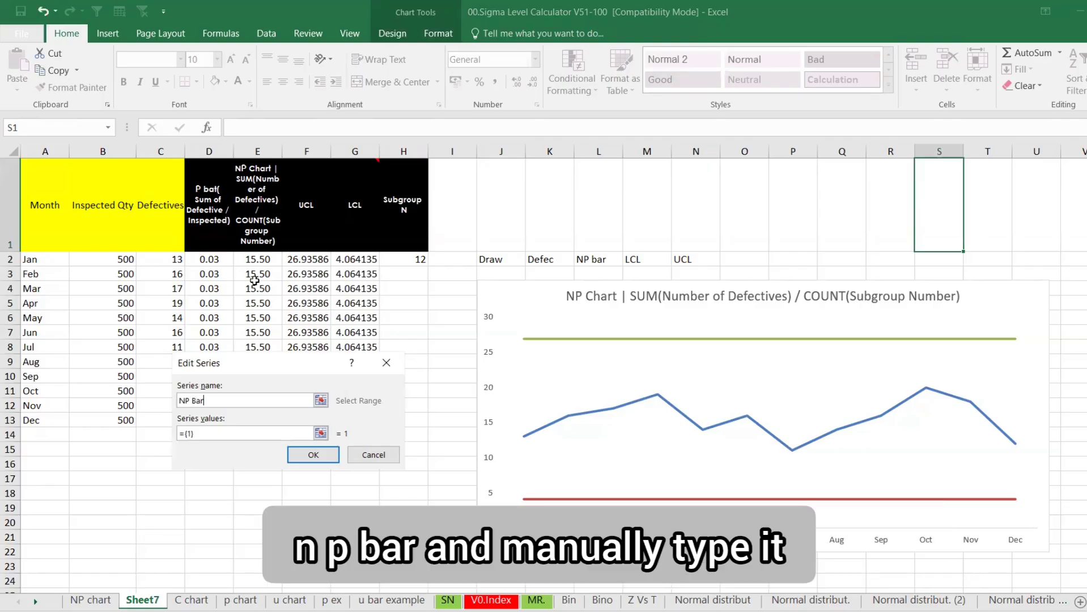
left_click(320, 433)
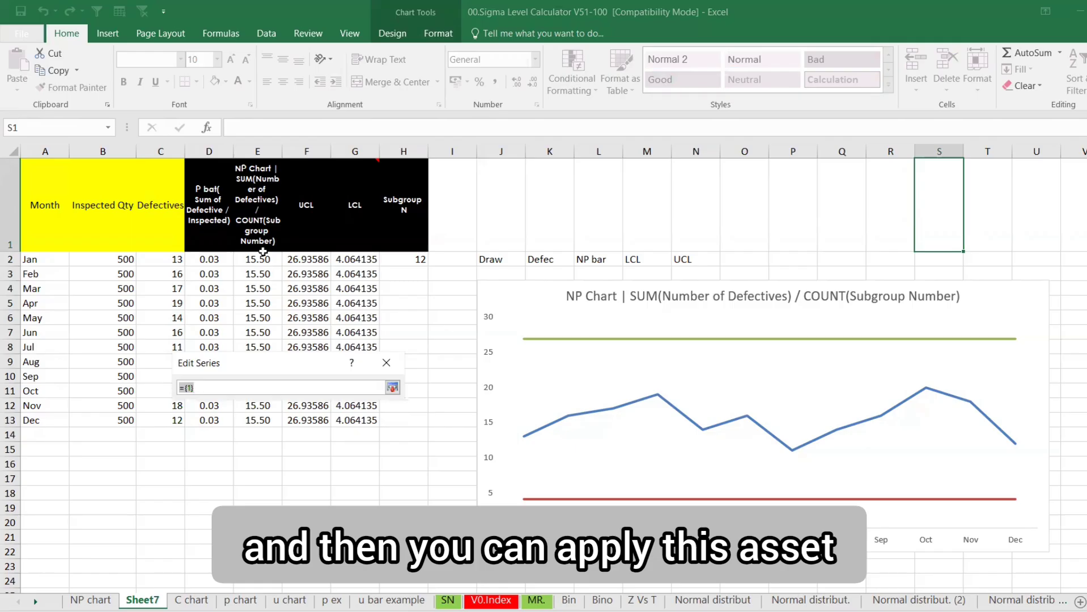
left_click_drag(263, 252, 270, 421)
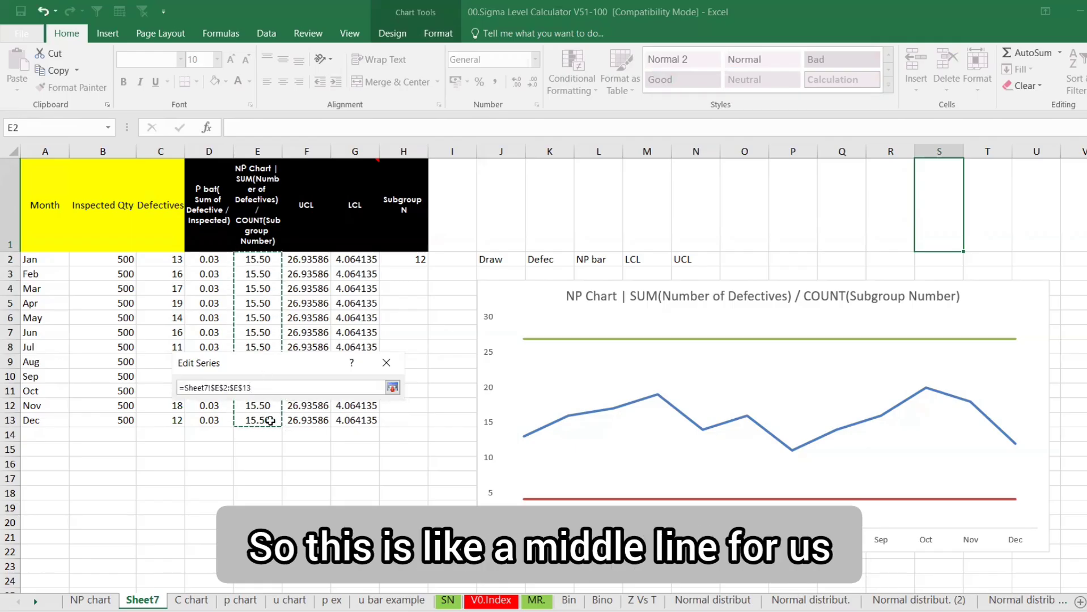
key("Return")
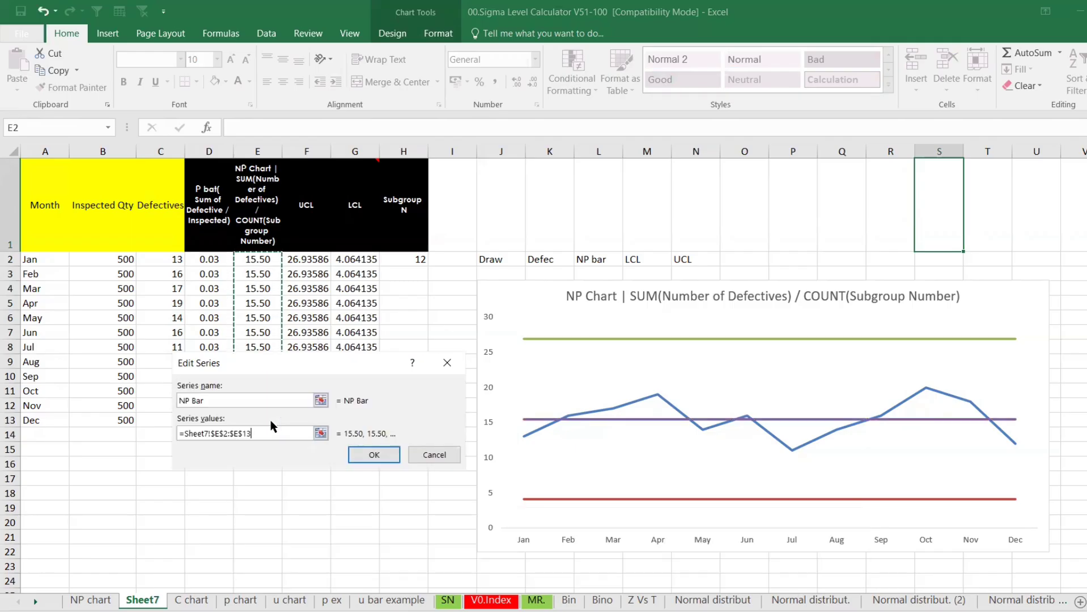
left_click(390, 453)
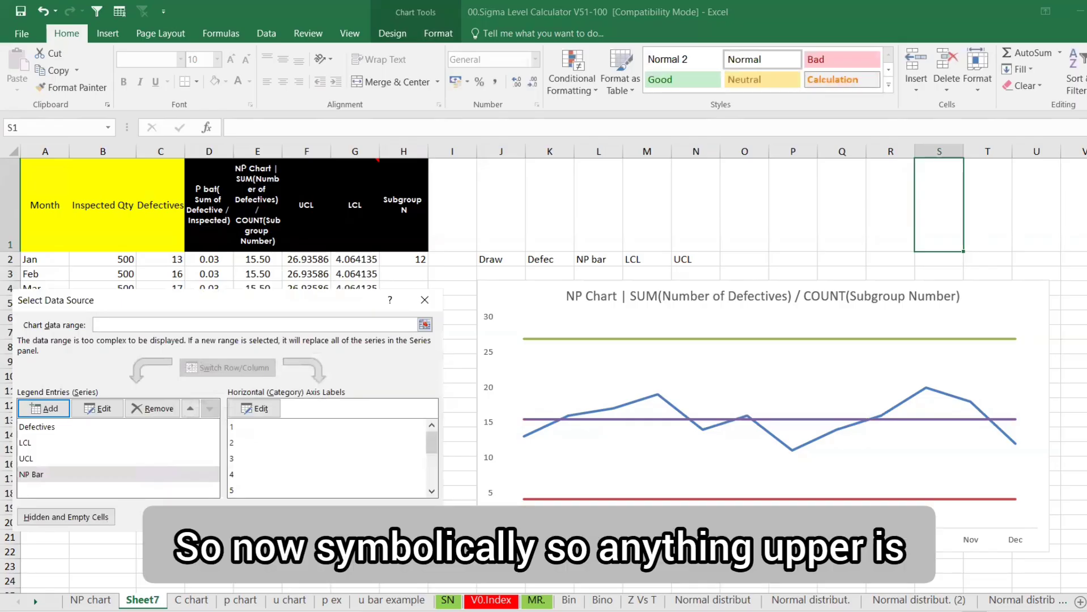
key("Return")
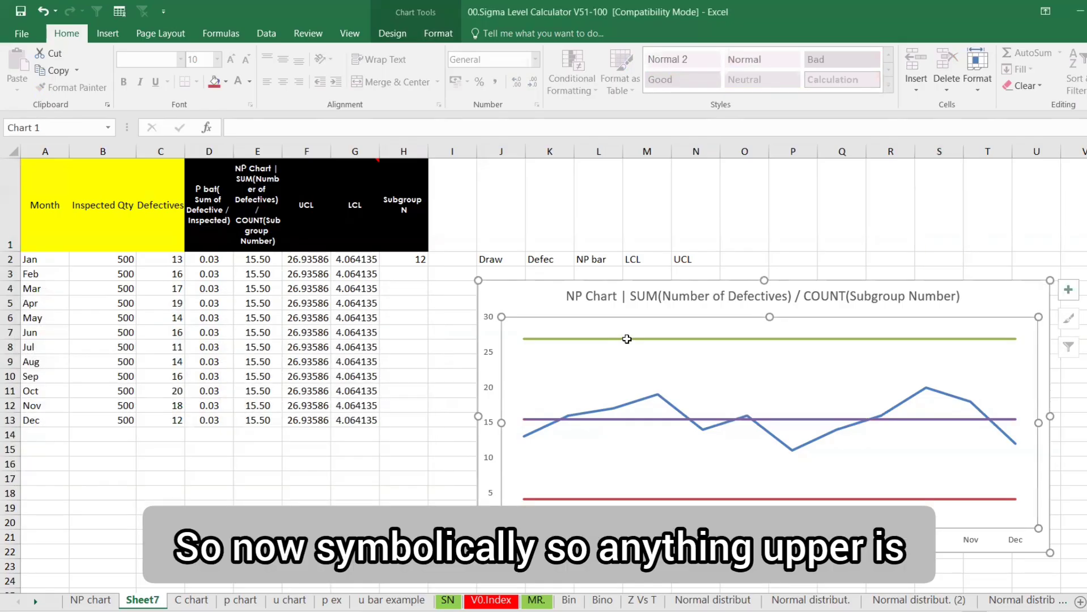
Make the UCL line red
left_click(627, 339)
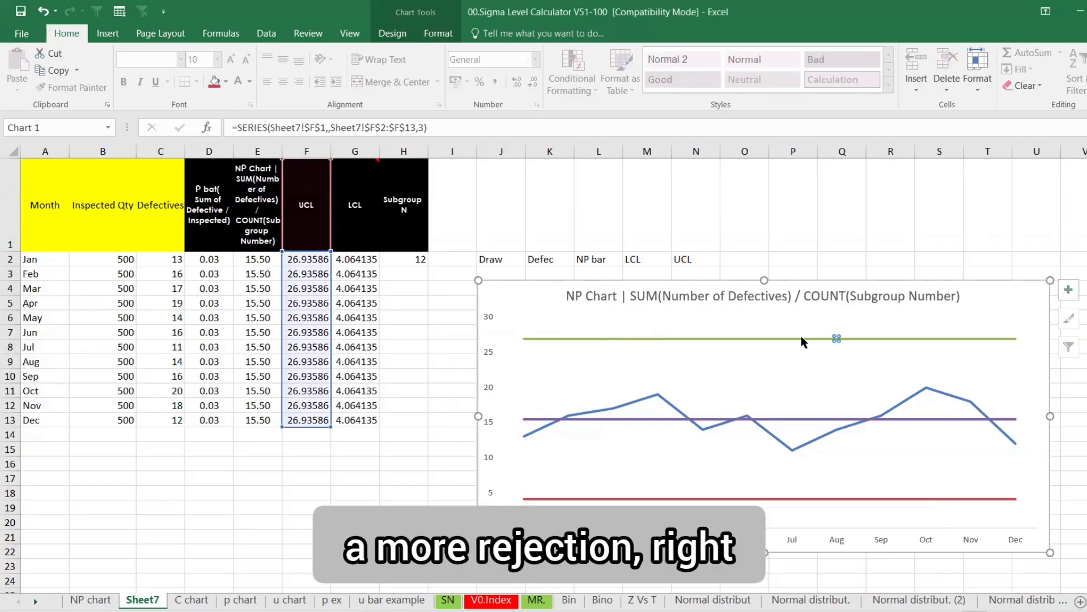
key("Escape")
key("Escape")
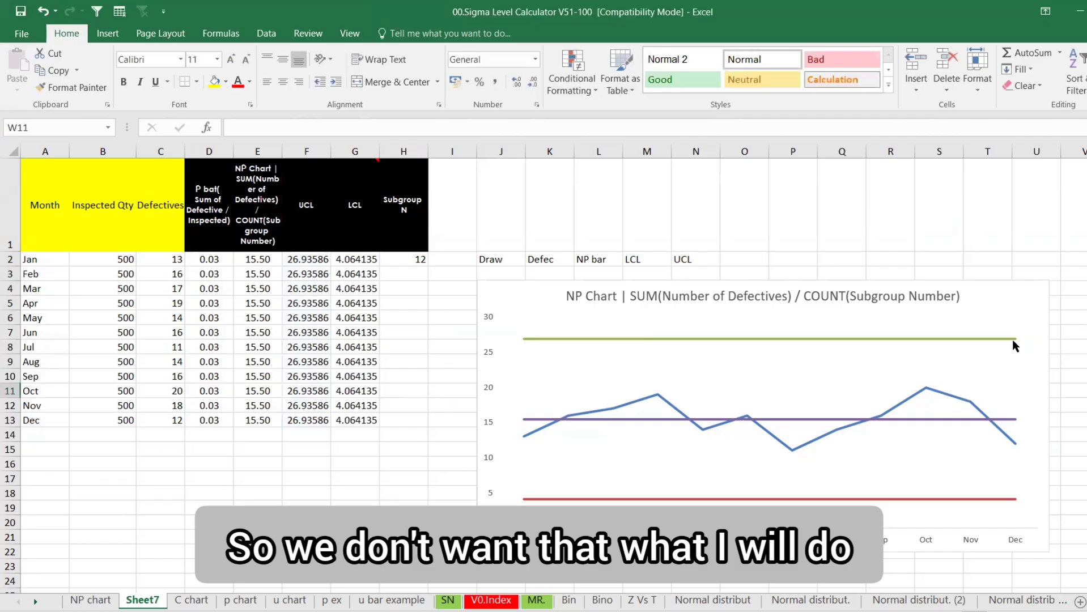
left_click(1014, 339)
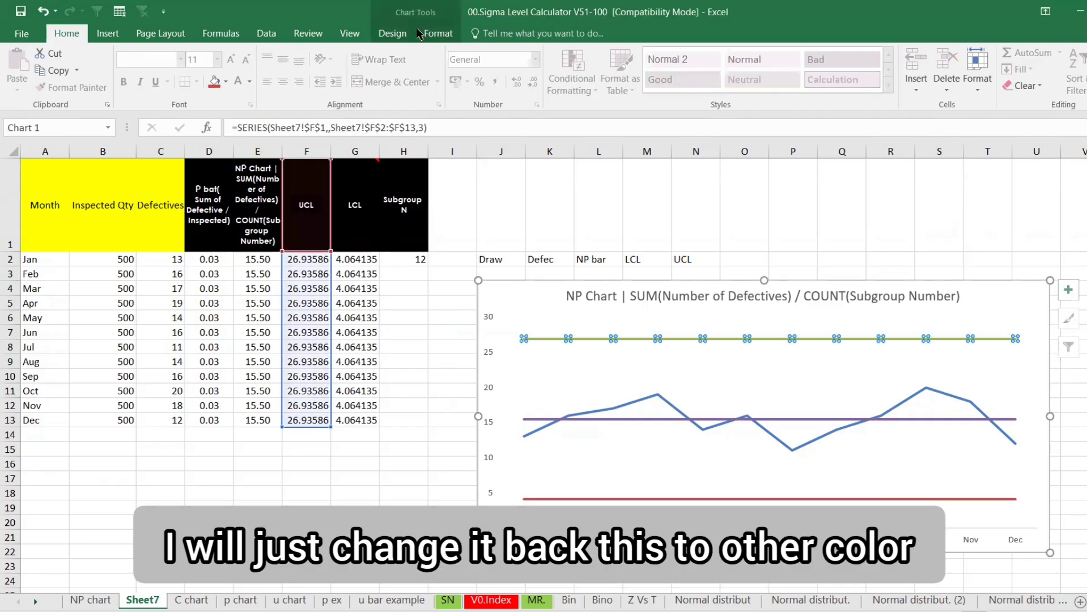
left_click(437, 33)
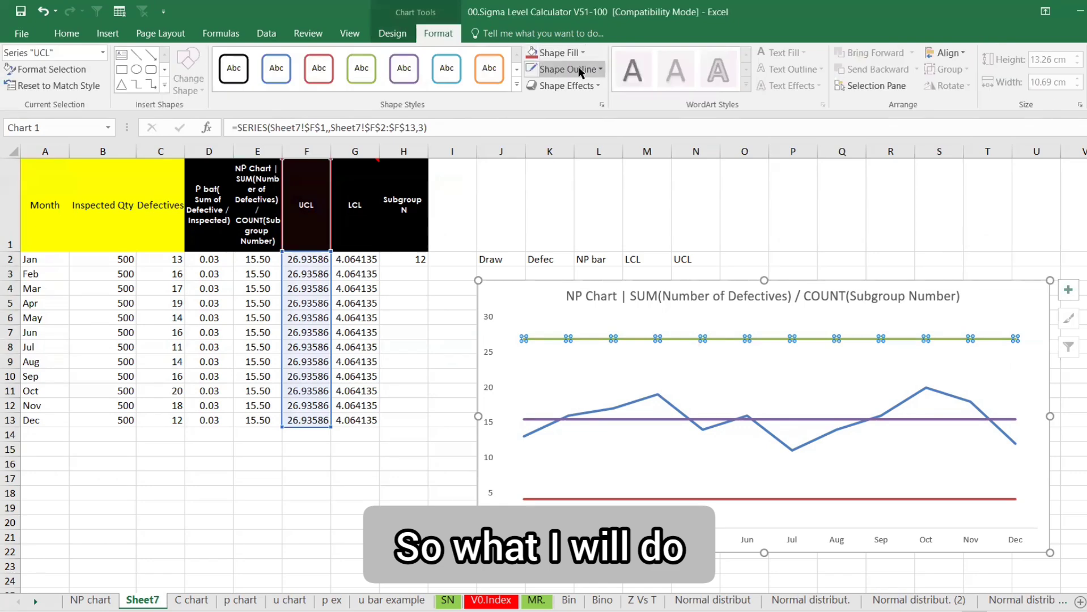
left_click(579, 68)
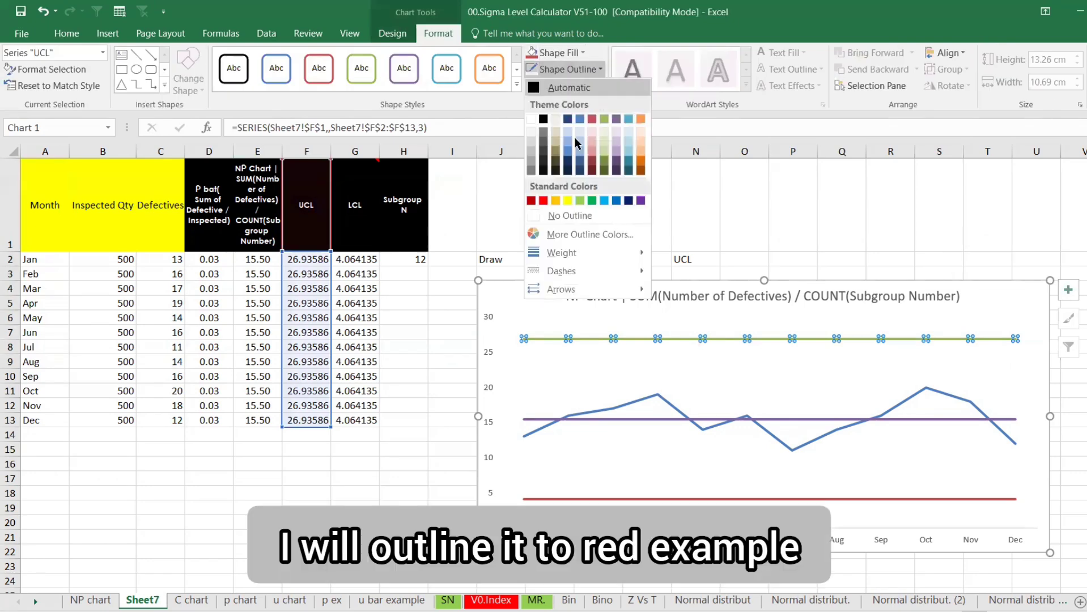
left_click(543, 200)
Make the NP Bar line light blue
left_click(646, 419)
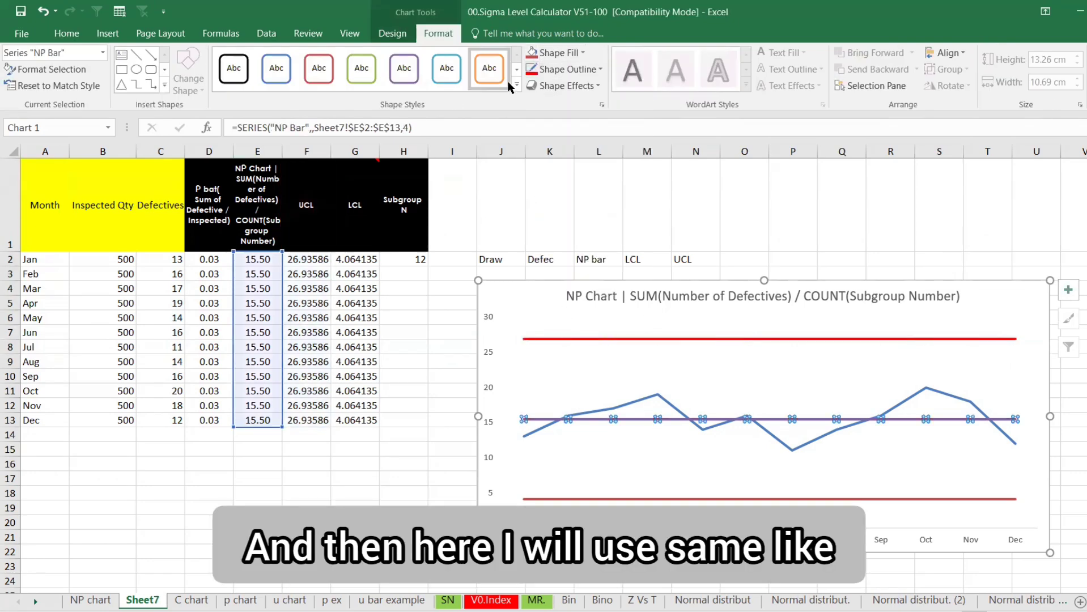
left_click(579, 53)
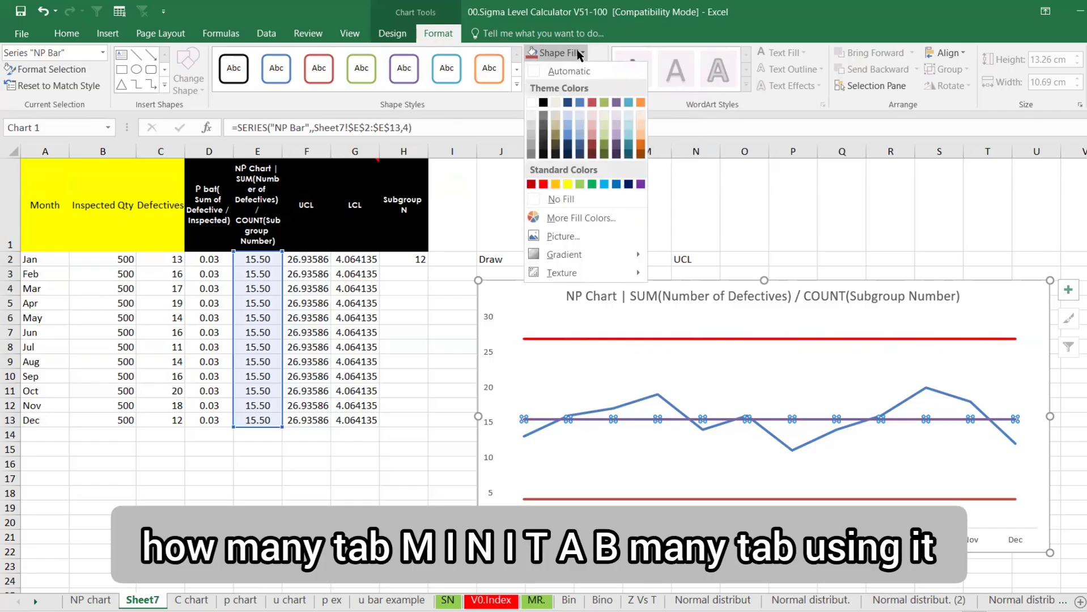
left_click(607, 185)
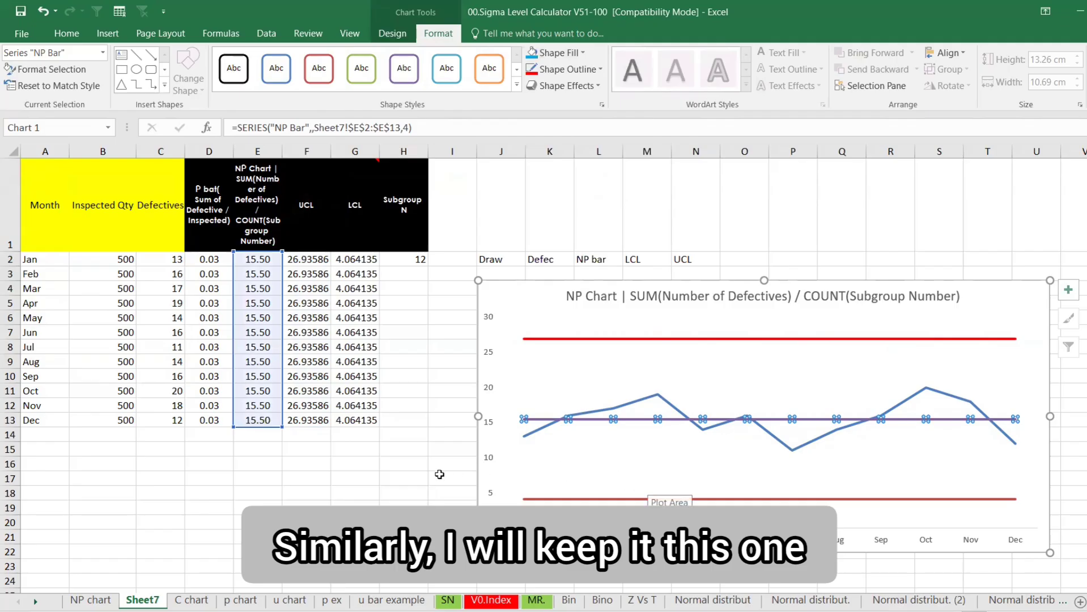
left_click(453, 479)
left_click(619, 420)
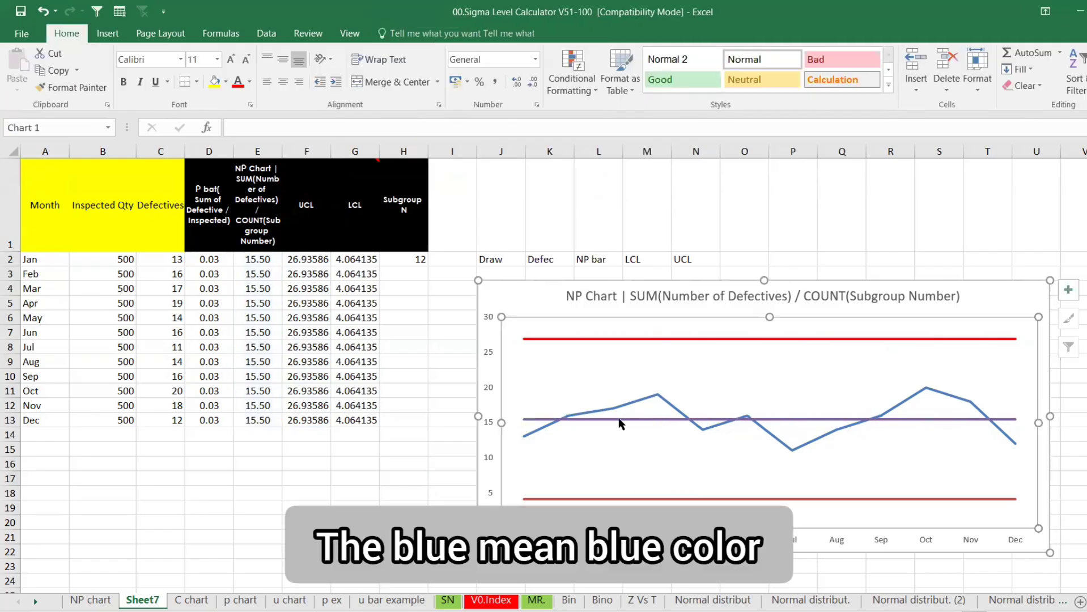
left_click(567, 69)
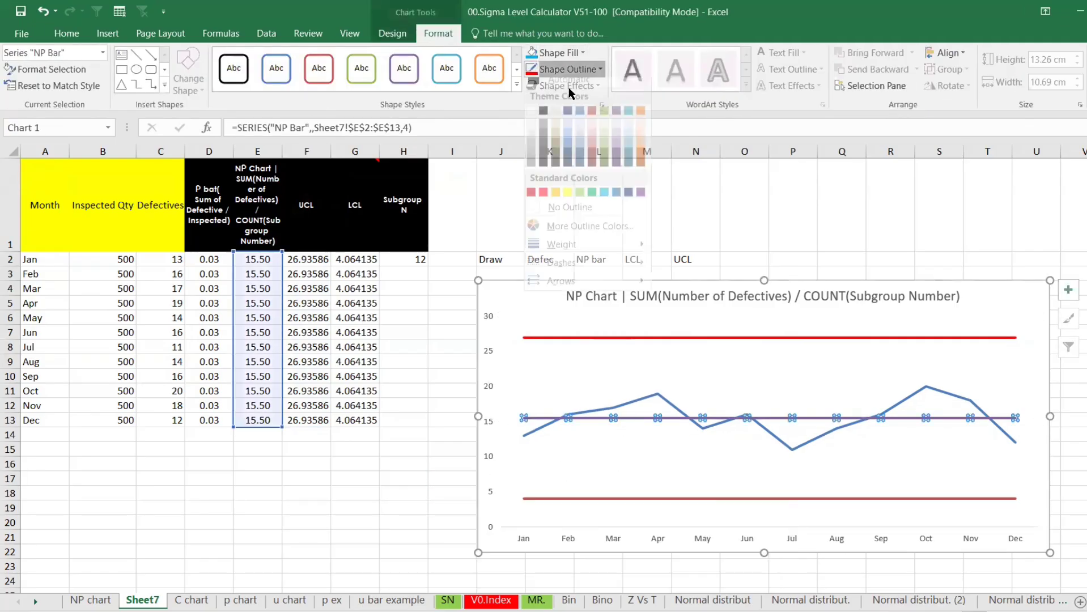
left_click(599, 209)
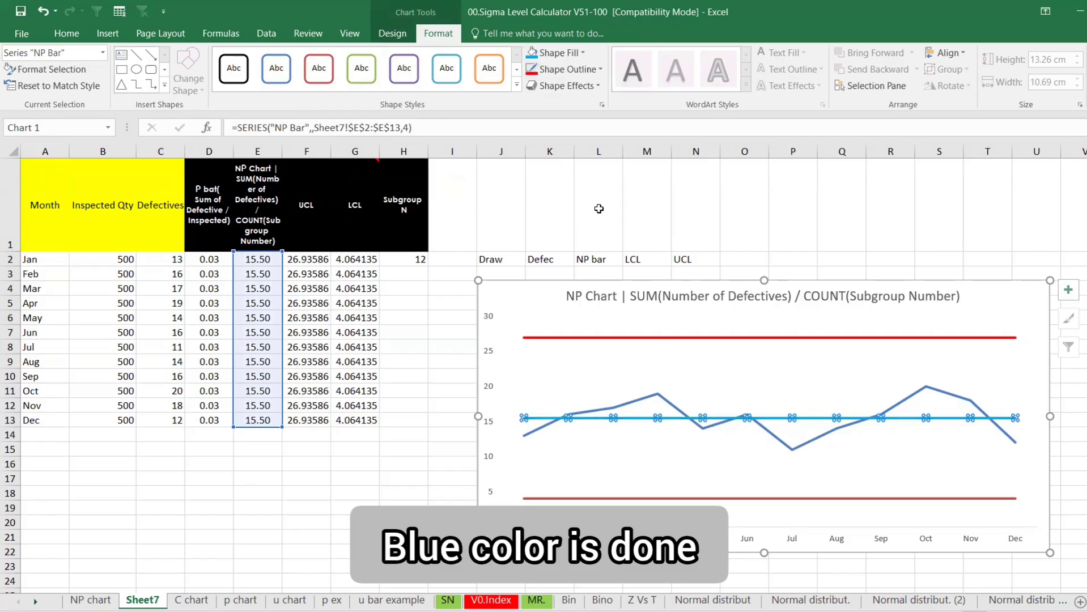
left_click(622, 502)
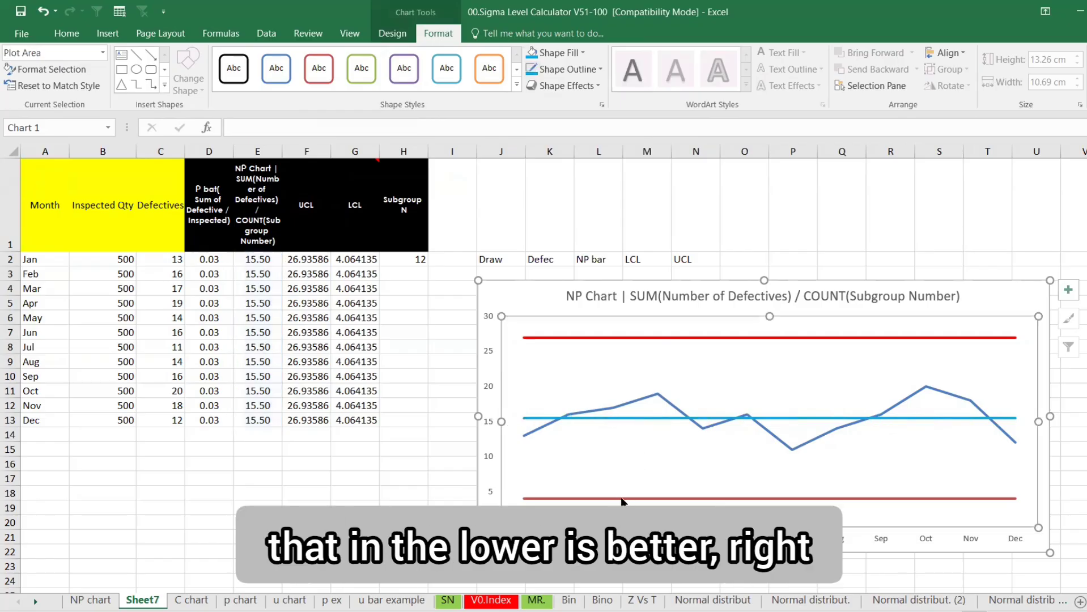
Make the LCL line light green
left_click(622, 499)
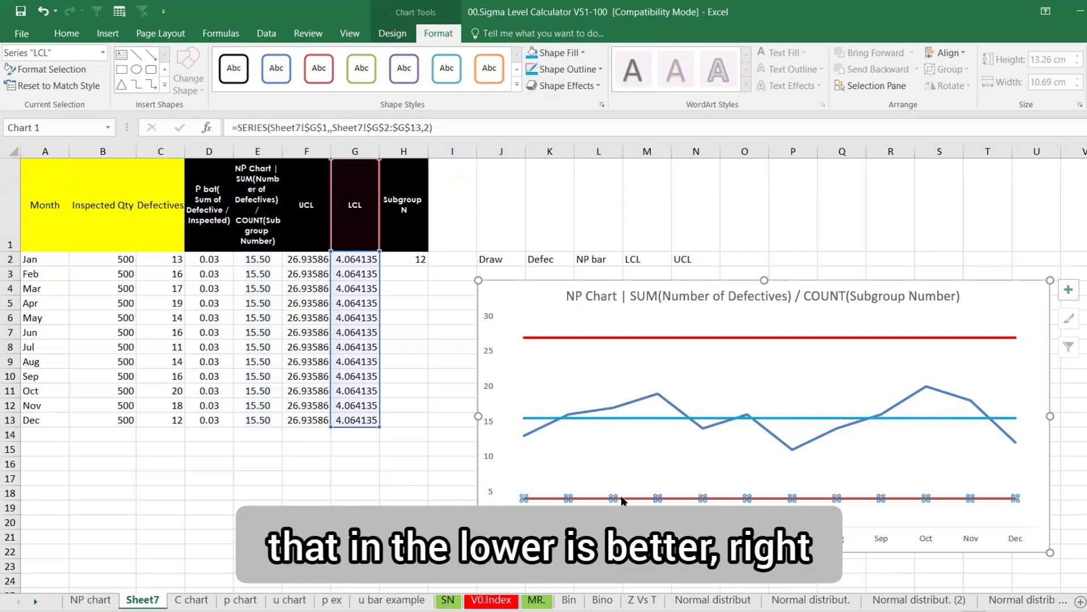
left_click(579, 73)
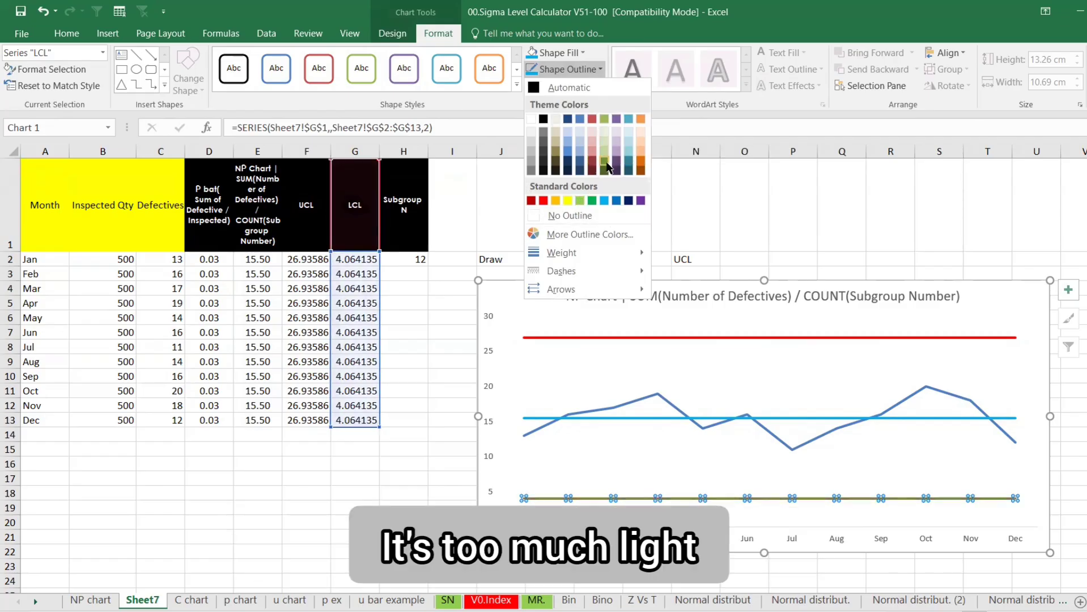
left_click(579, 200)
left_click(381, 351)
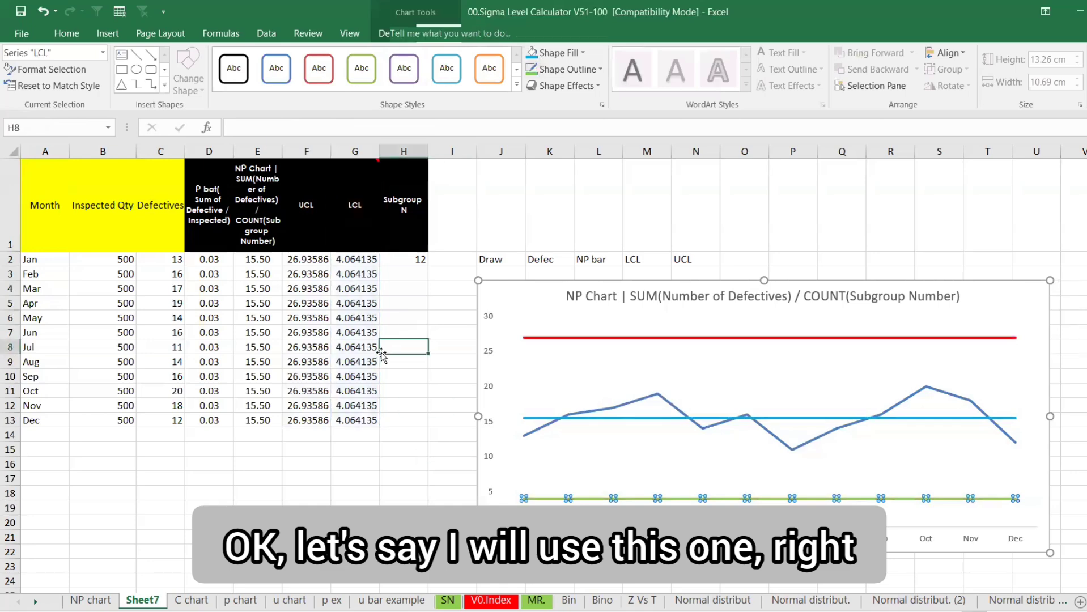
Label the Defectives line's values, move the chart up beside the table, and bold all chart text
right_click(524, 434)
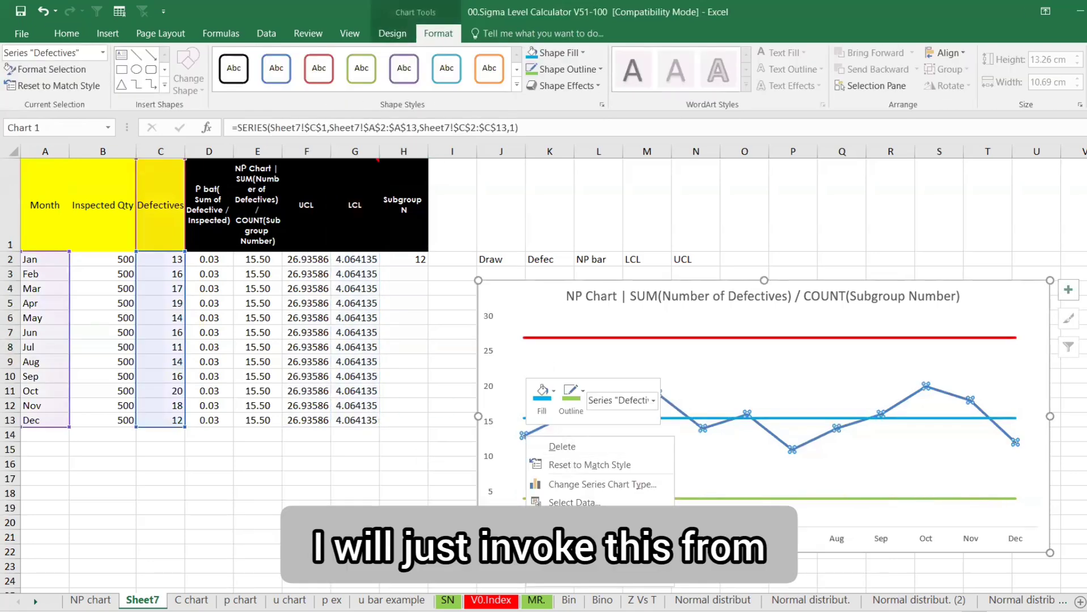
left_click(581, 540)
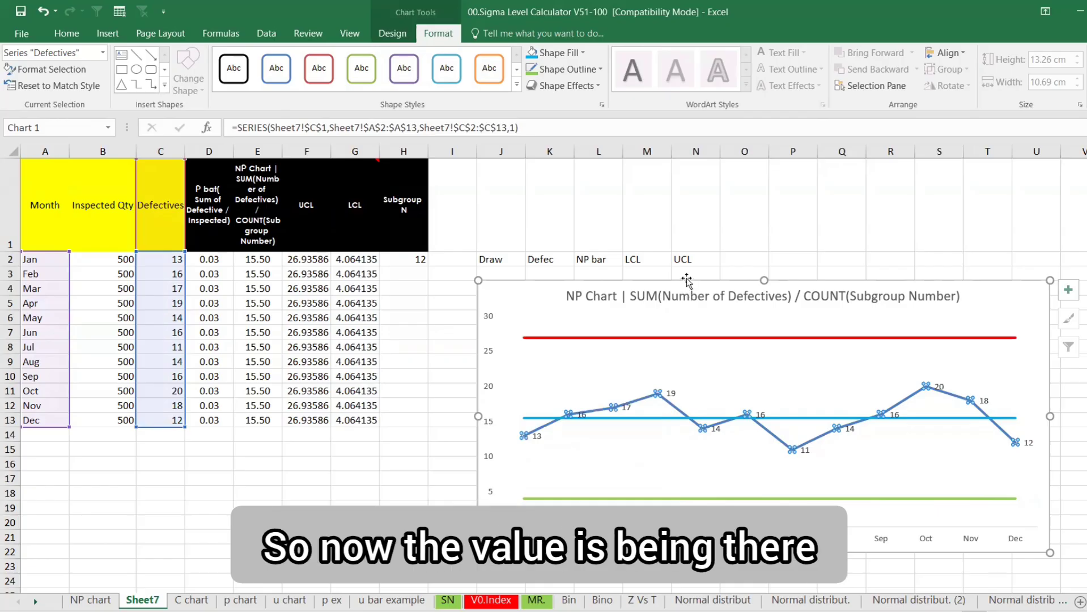
left_click_drag(690, 300, 642, 160)
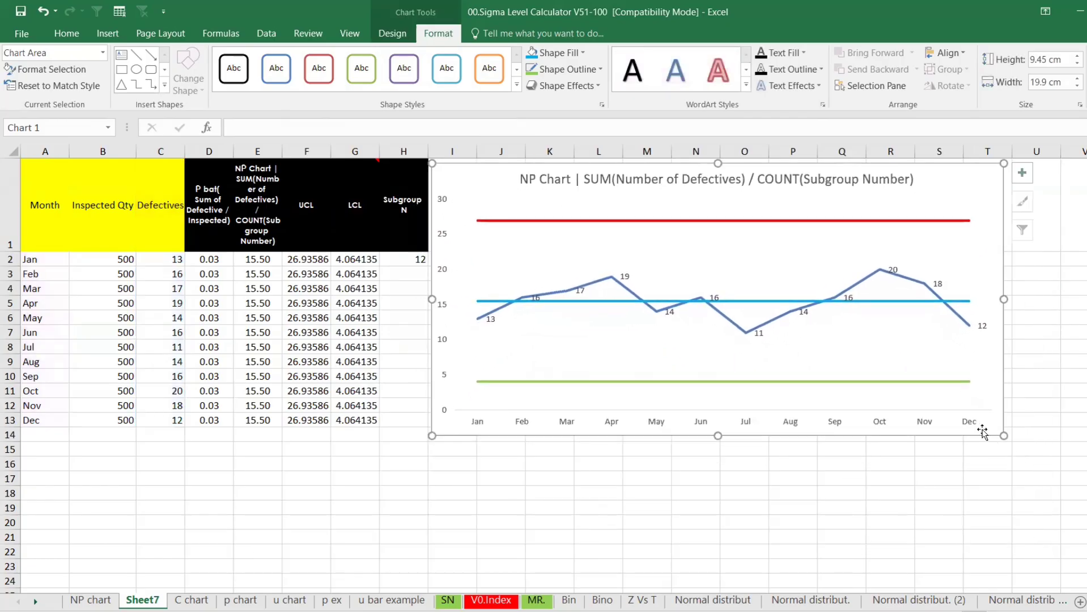
key("ctrl+b")
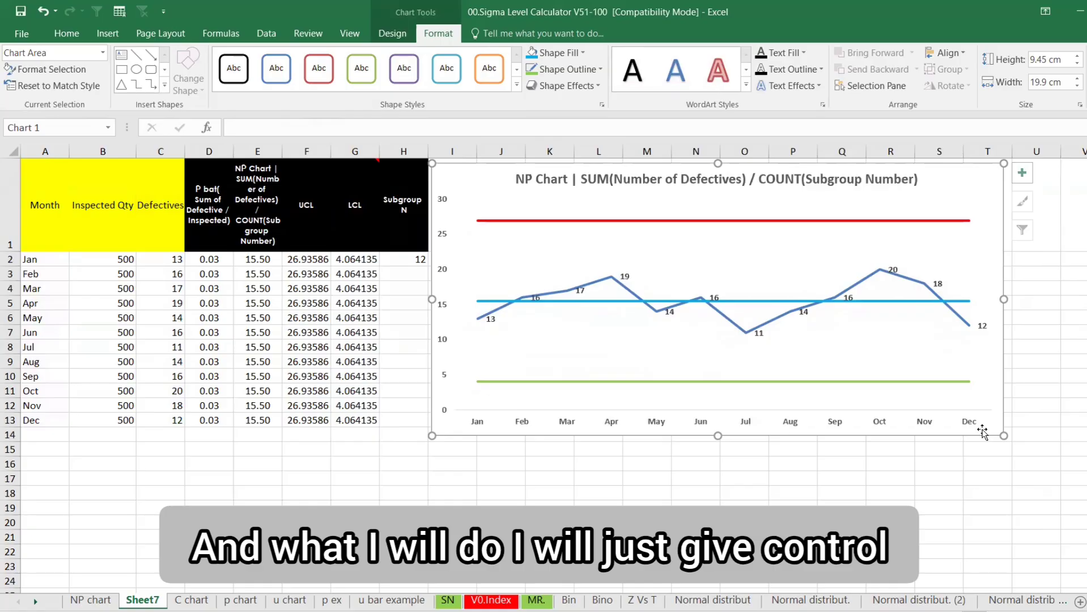
left_click(698, 482)
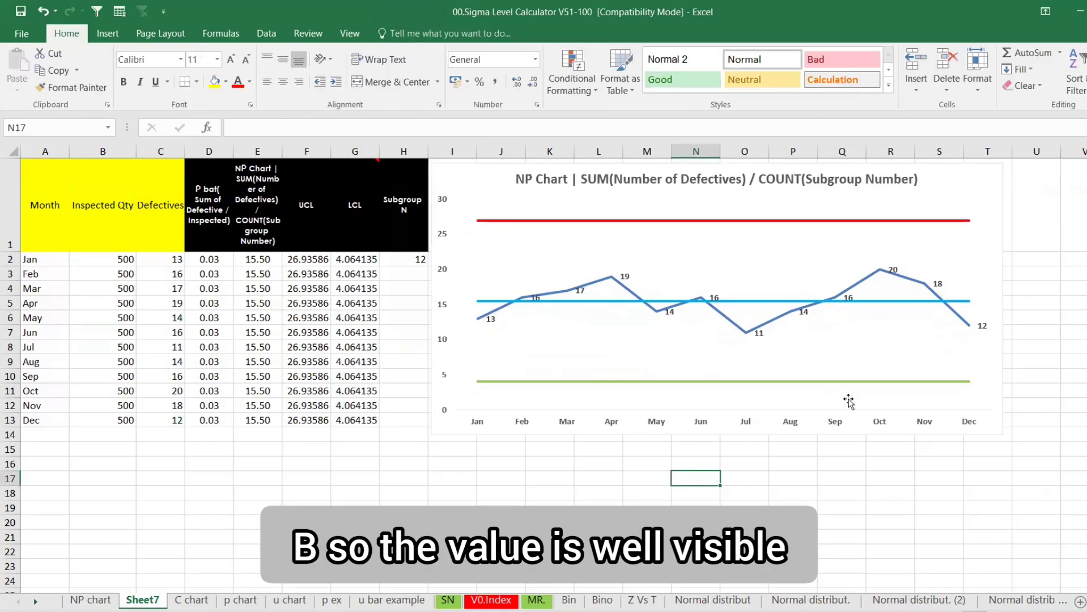
Add a data label only to the LCL line's December point
right_click(966, 383)
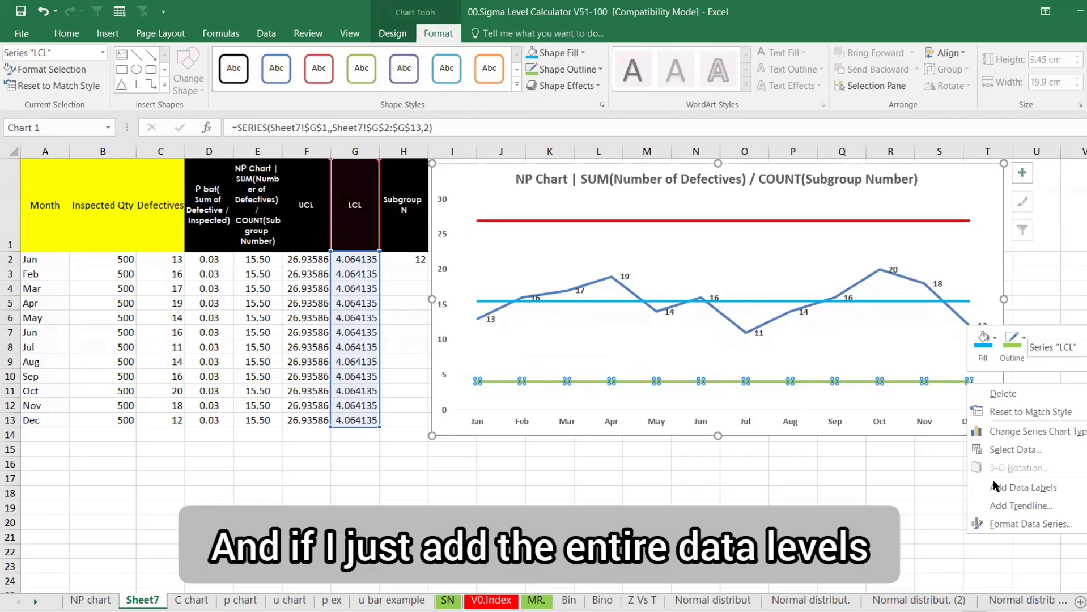
left_click(996, 488)
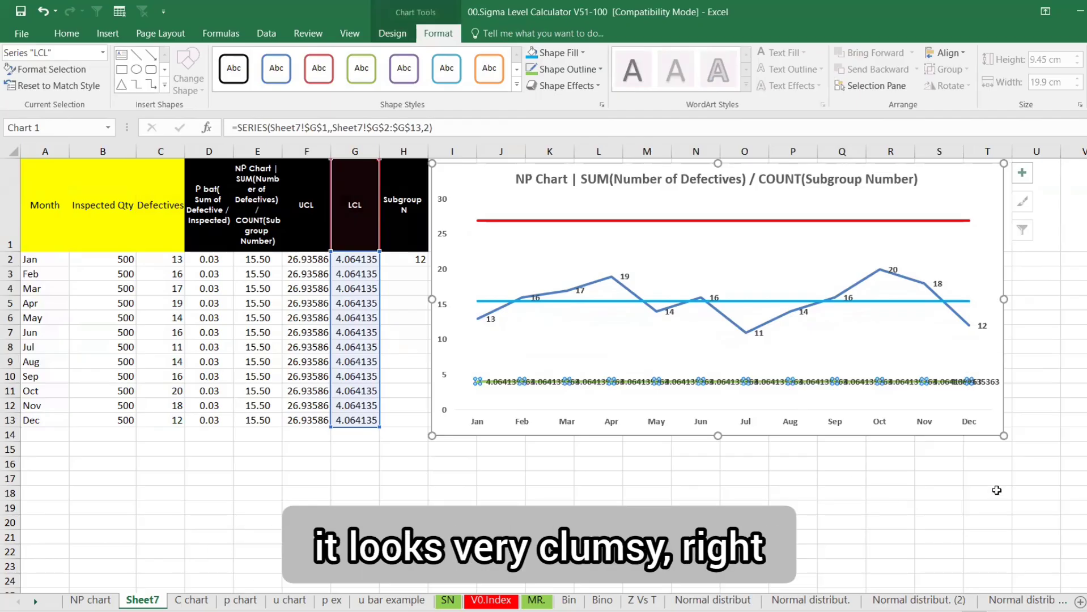
key("ctrl+z")
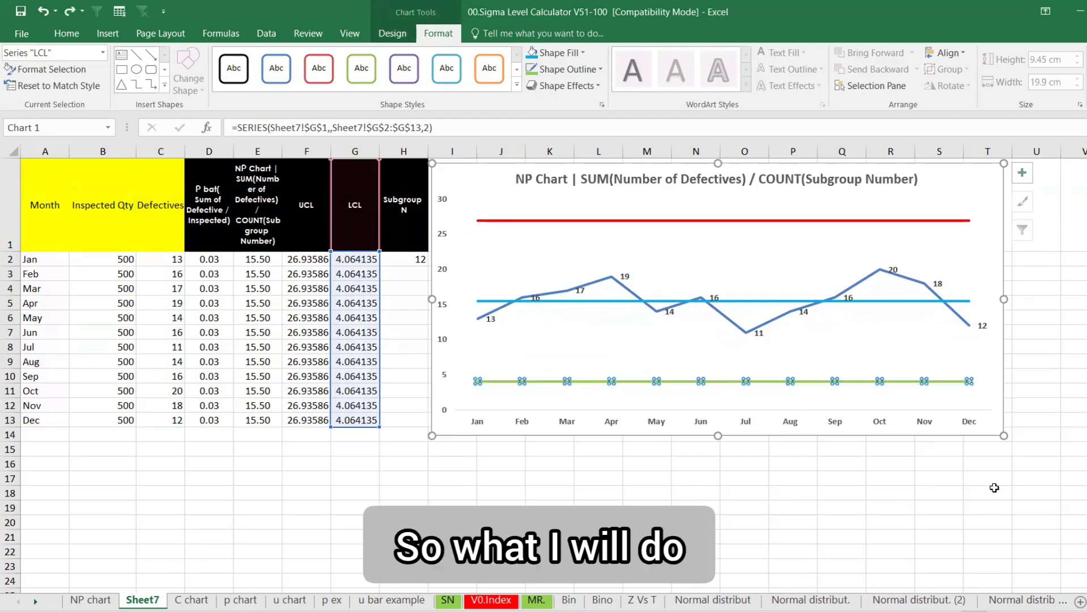
left_click(970, 383)
right_click(970, 382)
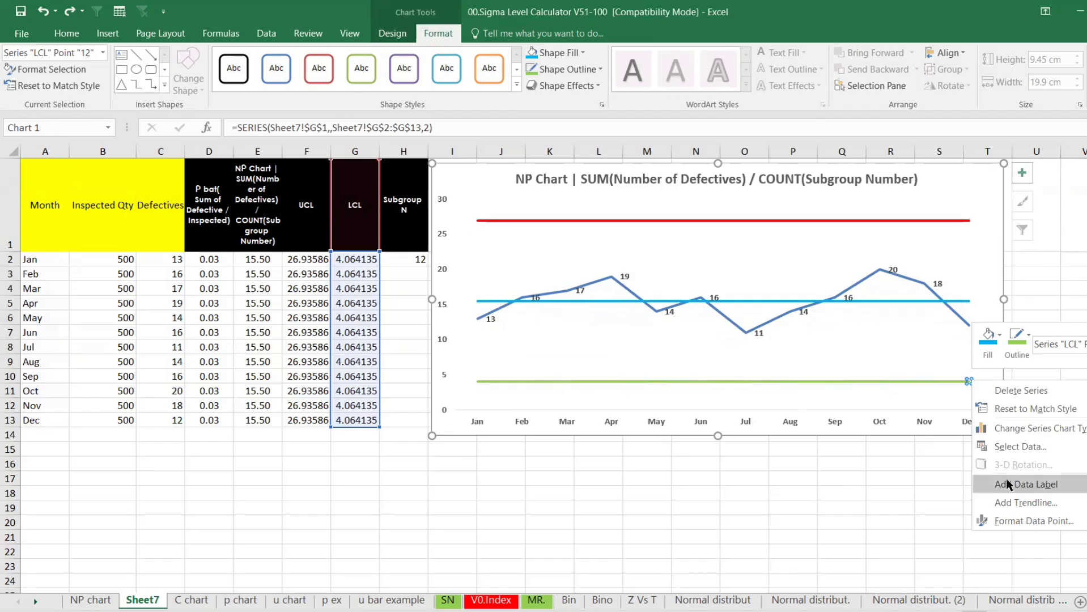
left_click(1006, 479)
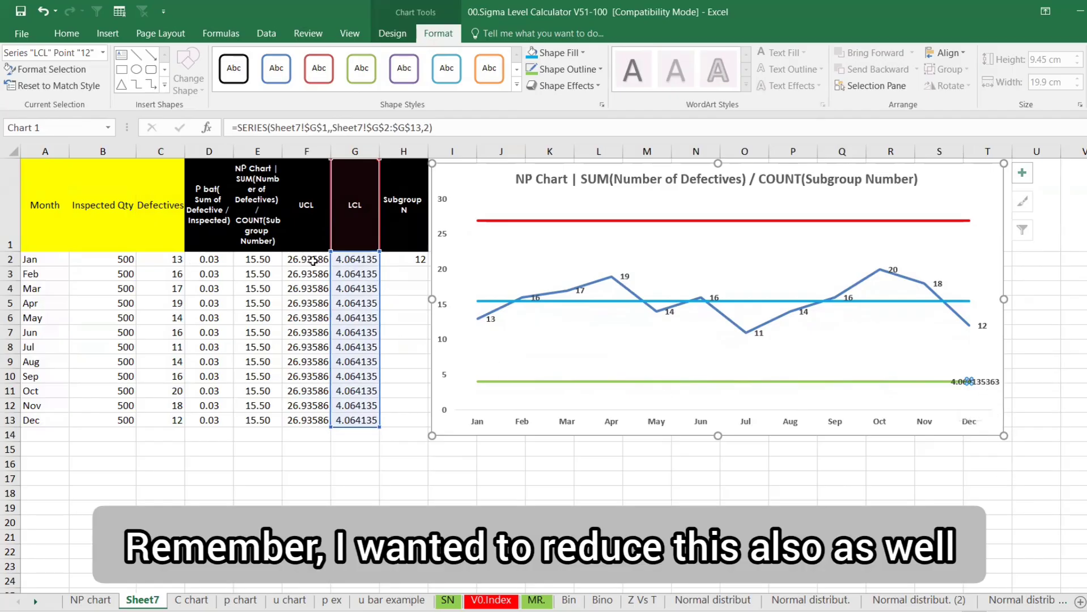
Reduce the UCL and LCL values in F2:G13 to two decimal places
left_click_drag(309, 261, 339, 420)
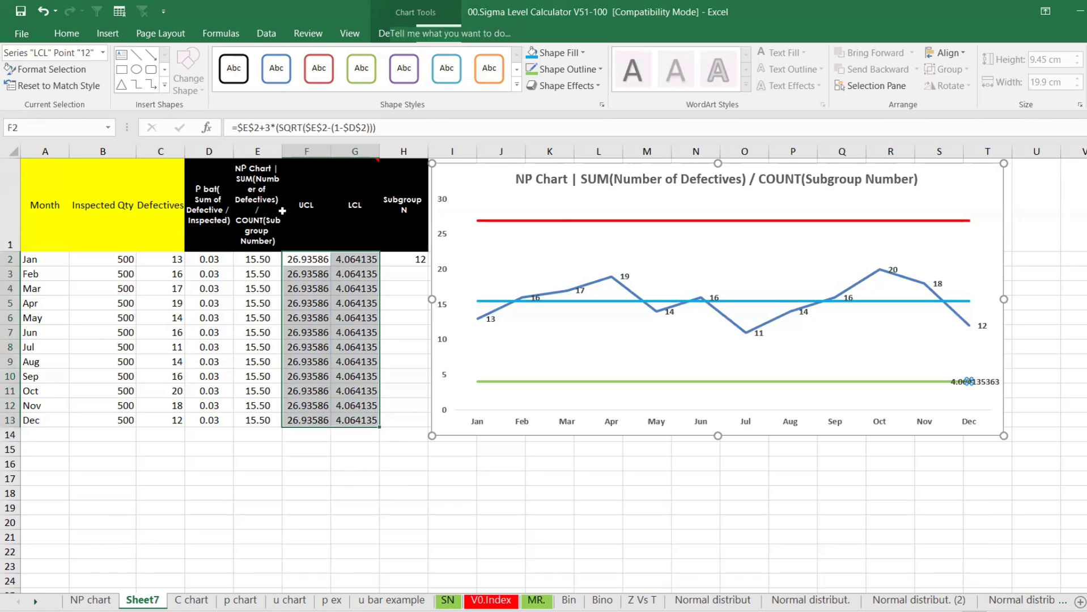
left_click(518, 85)
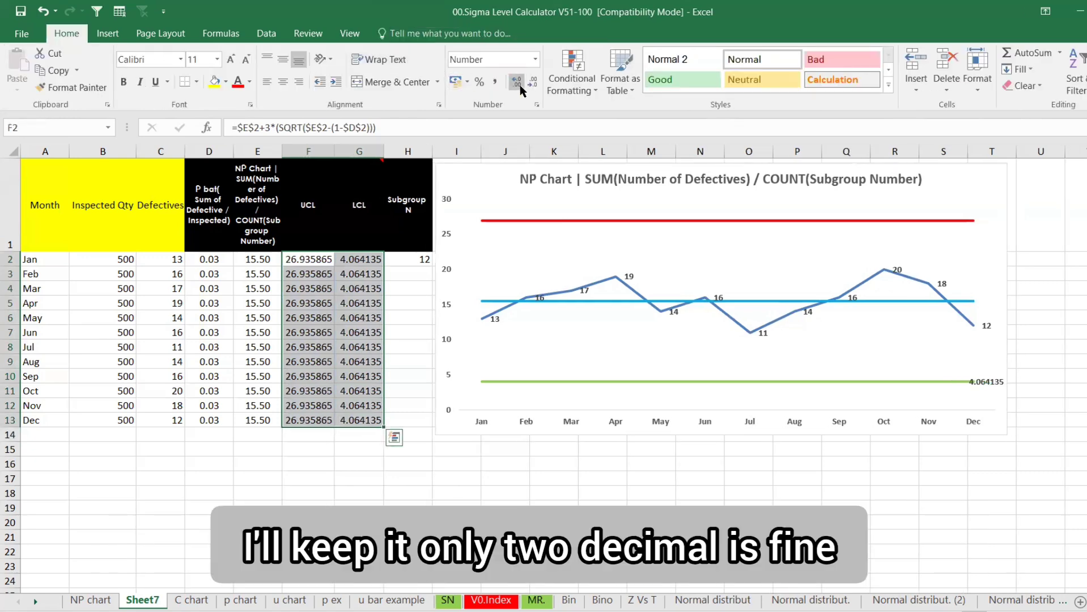
left_click(534, 85)
left_click(534, 85)
left_click(534, 85)
left_click(534, 85)
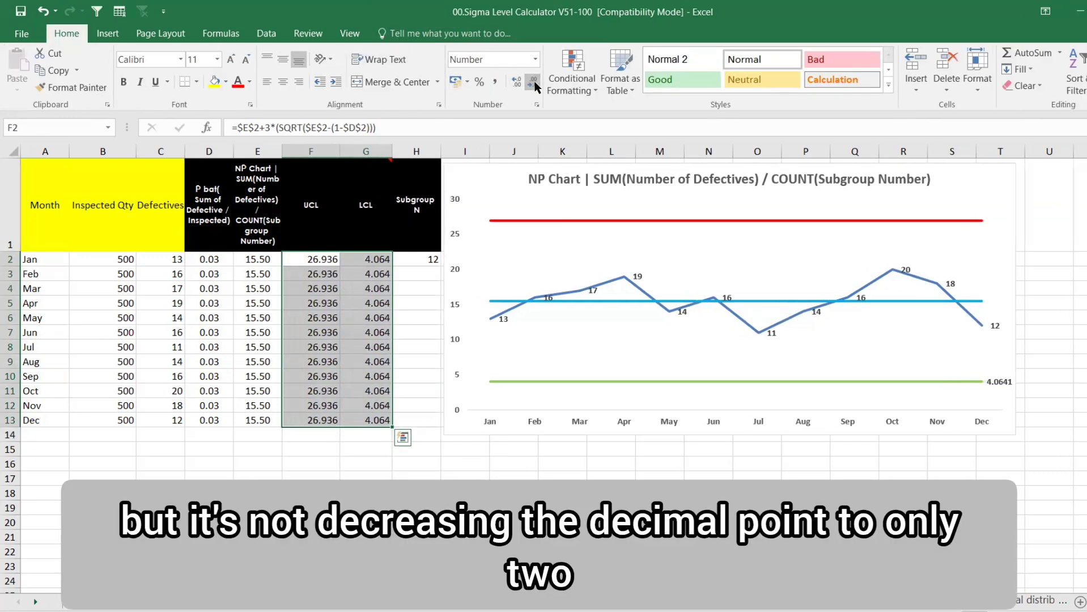
left_click(534, 85)
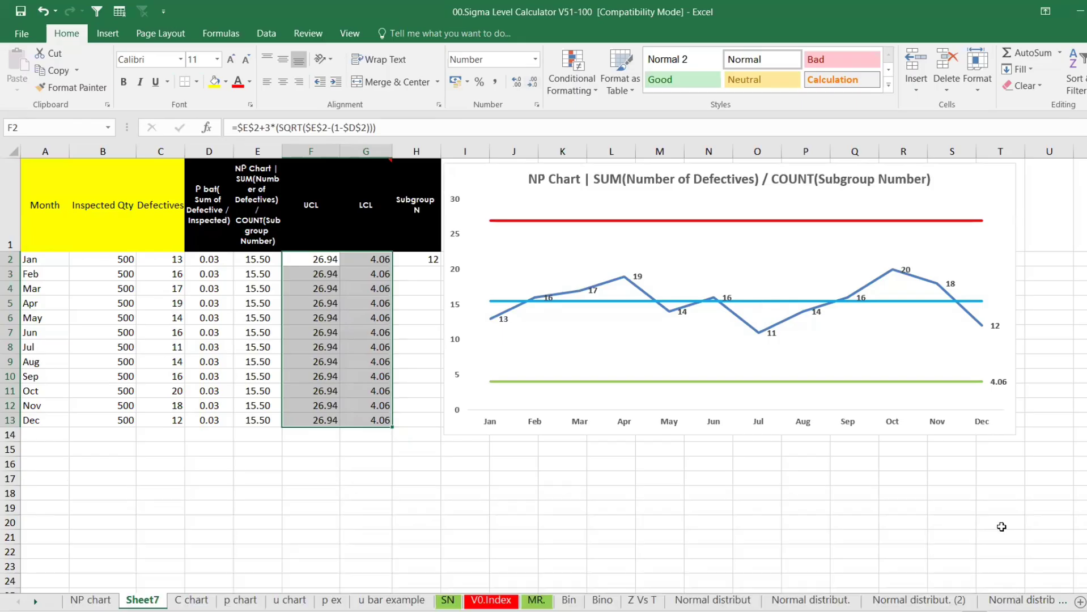
left_click(999, 523)
Add a data label to the NP Bar line's December point
left_click(982, 301)
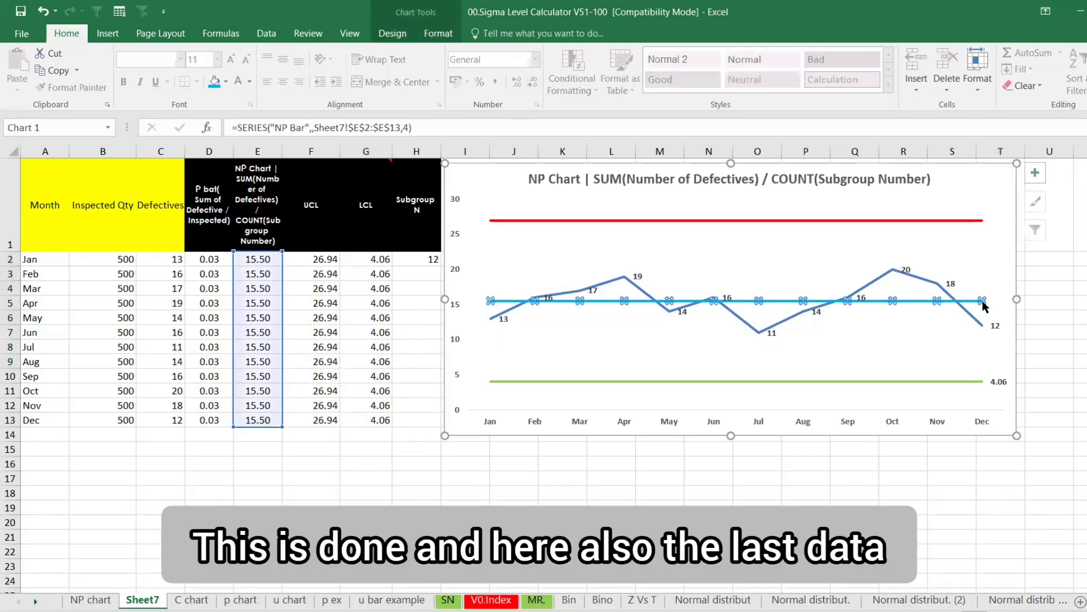
right_click(982, 302)
left_click(1027, 406)
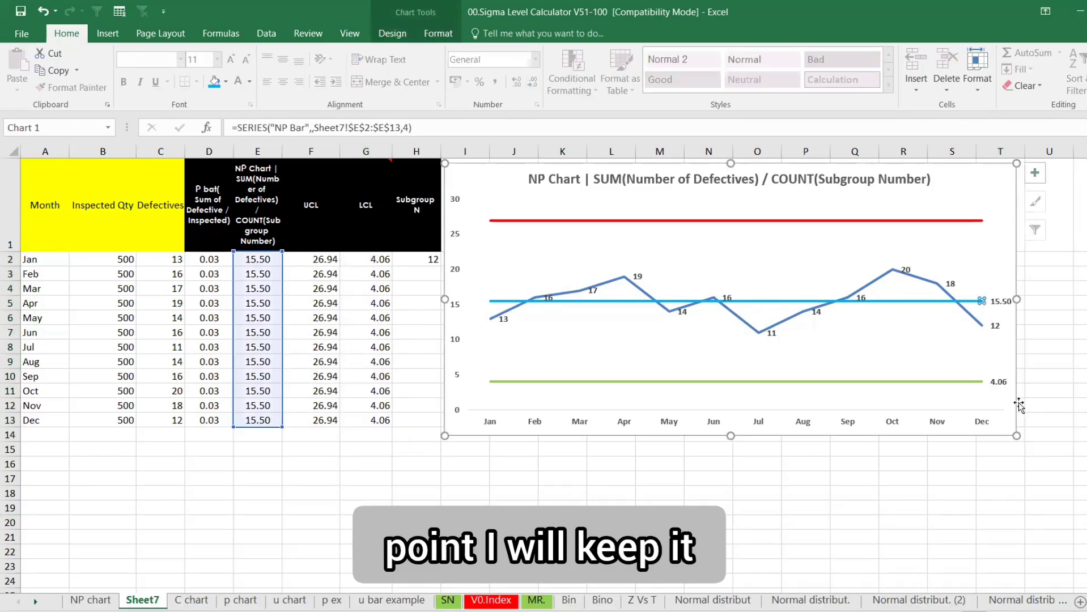
Move the December defectives label '12' below its point
left_click(995, 327)
left_click(995, 329)
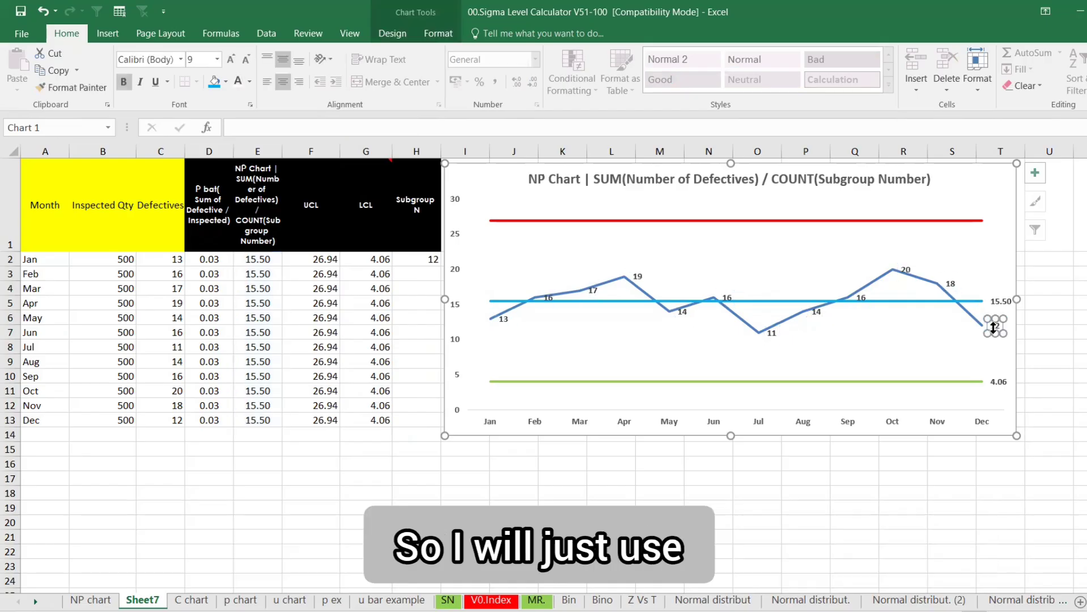
right_click(994, 333)
left_click(1033, 501)
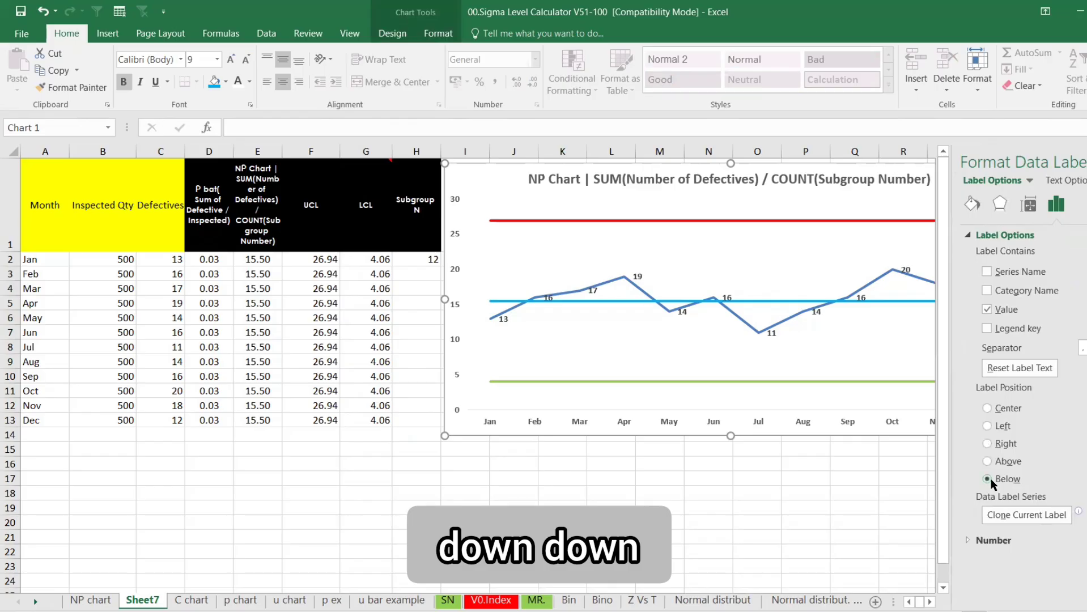
left_click(991, 478)
left_click(805, 522)
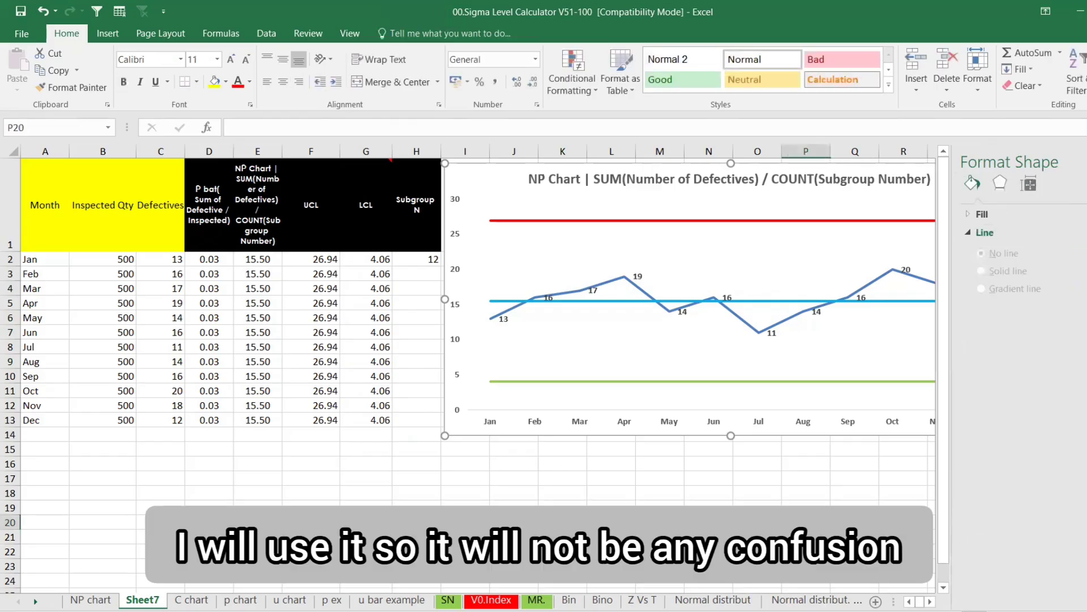
left_click(1086, 162)
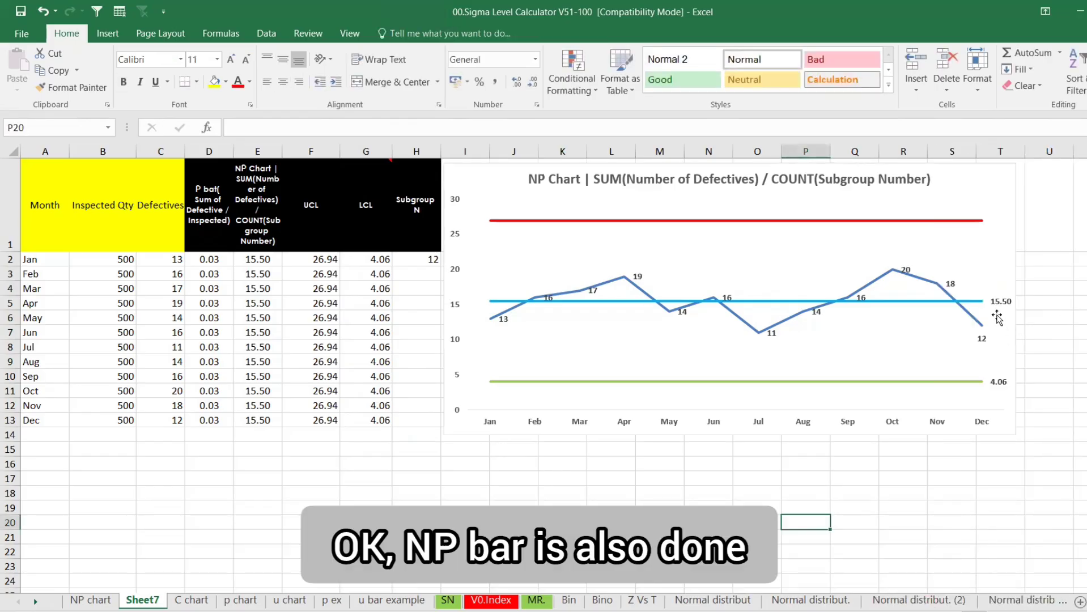
Add a 26.94 data label to the UCL line's December point
left_click(1001, 303)
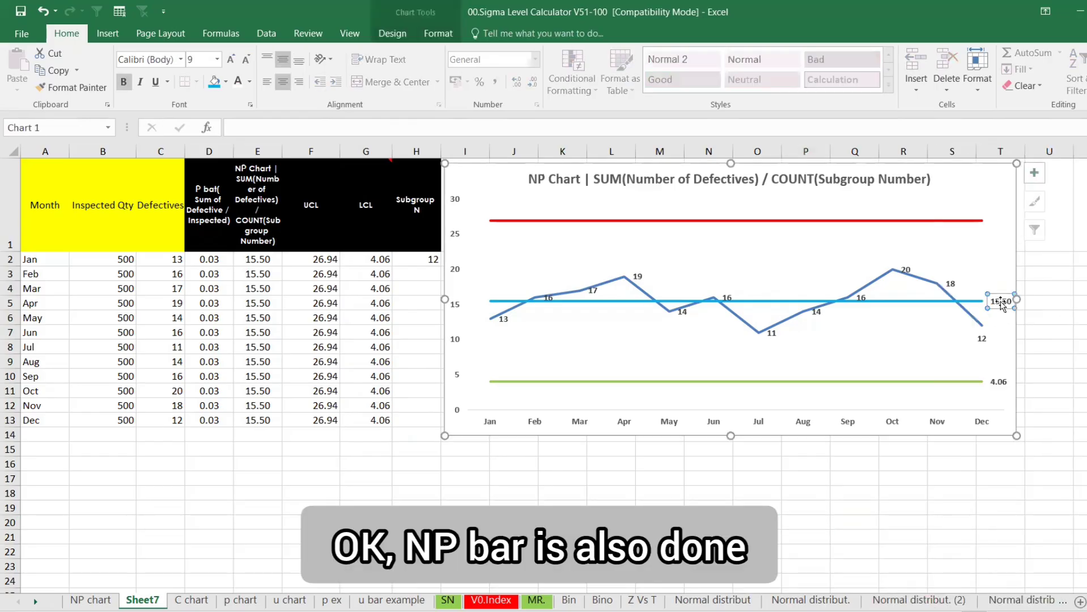
left_click(984, 221)
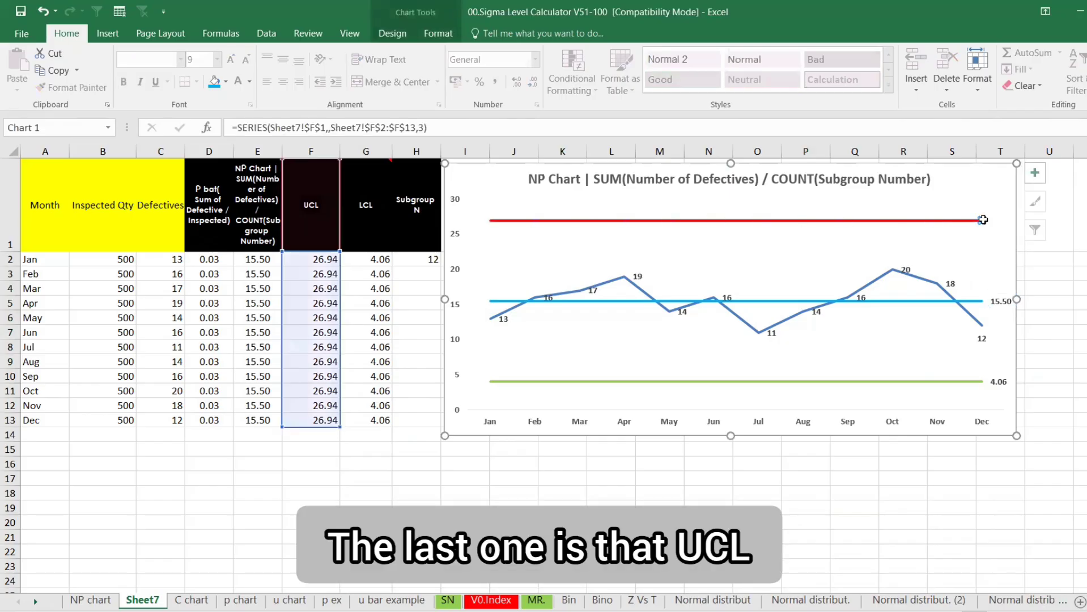
right_click(983, 221)
left_click(1007, 316)
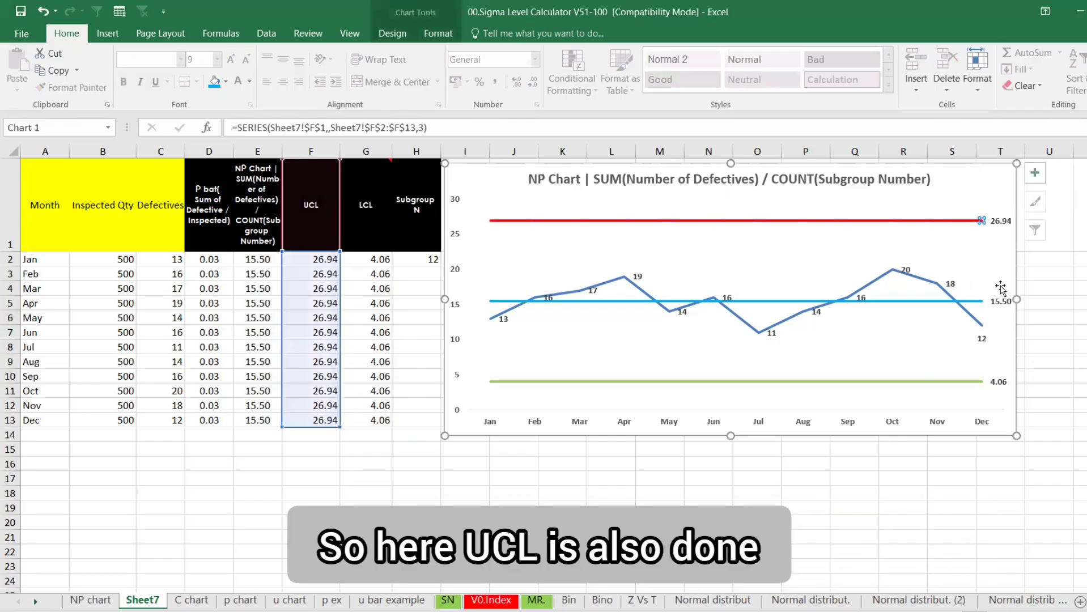
left_click(1001, 221)
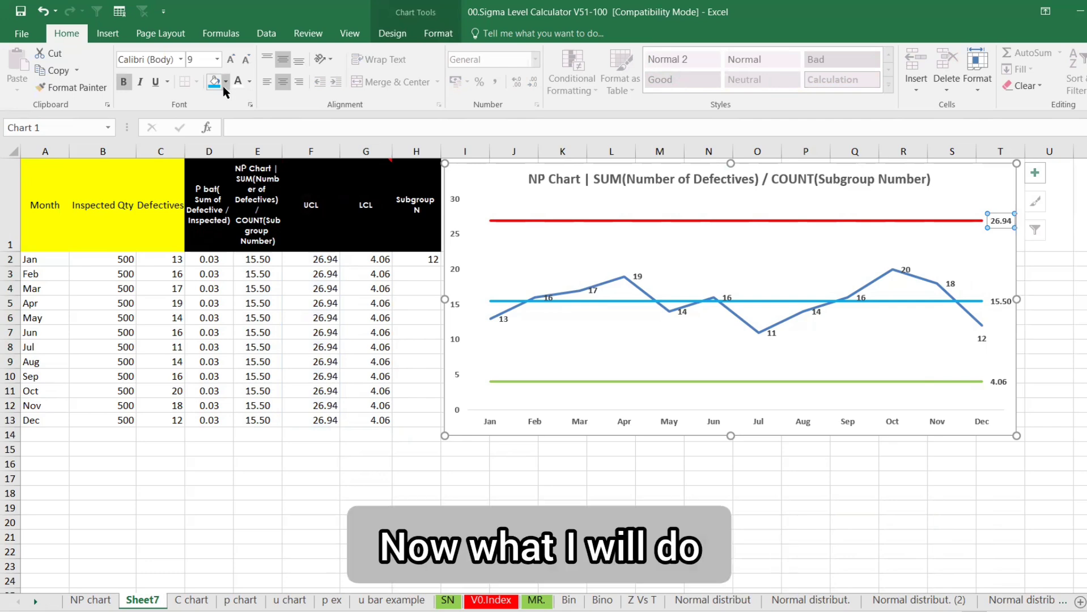
Fill the chart title and the 26.94, 15.50 and 4.06 labels with blue
left_click(225, 85)
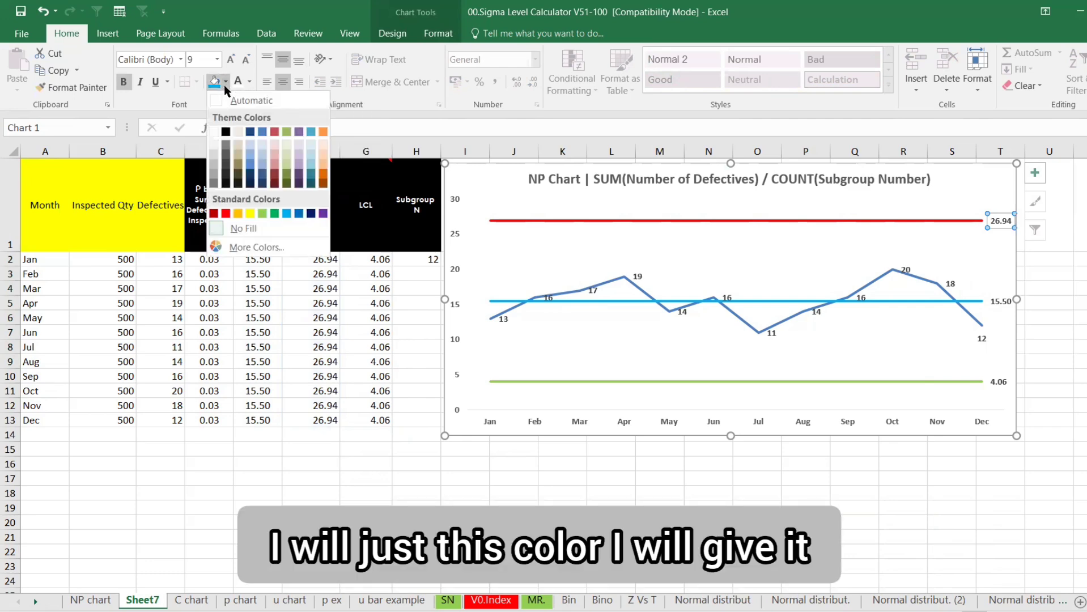
left_click(639, 183)
left_click(639, 181)
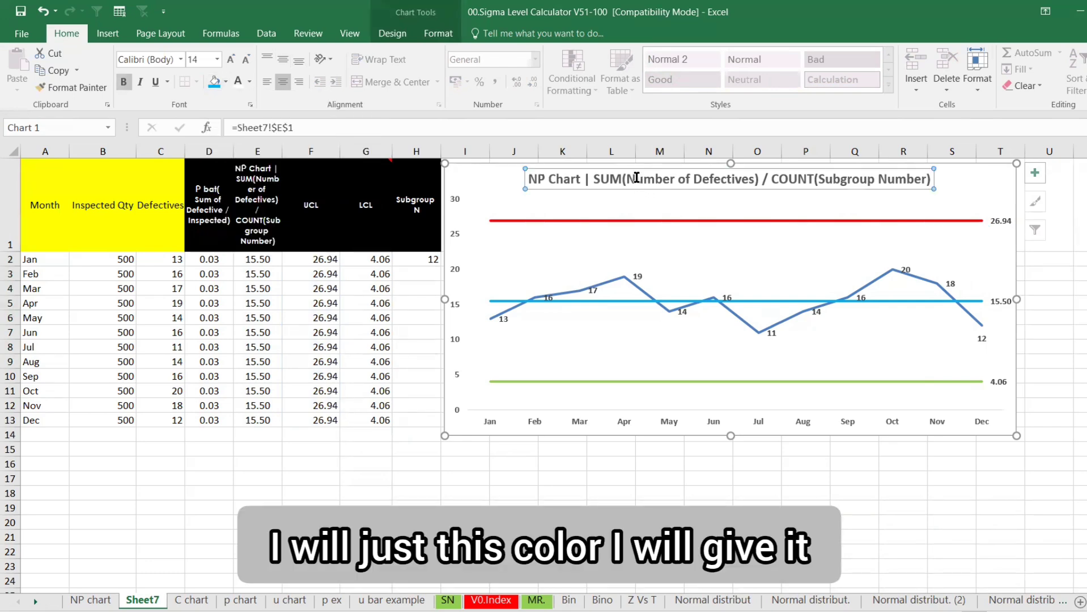
left_click(215, 83)
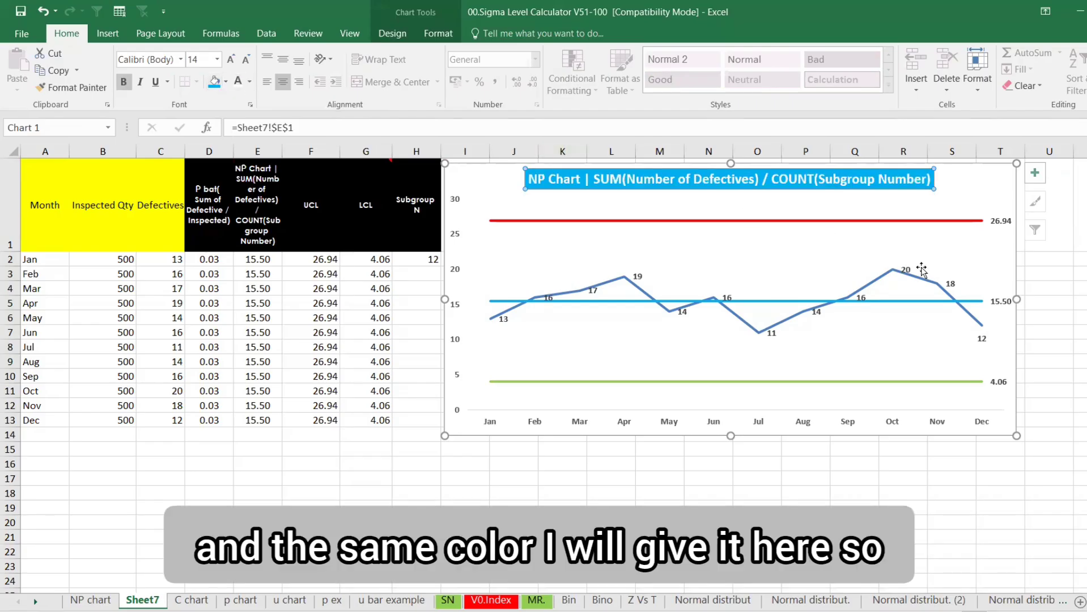
left_click(1001, 221)
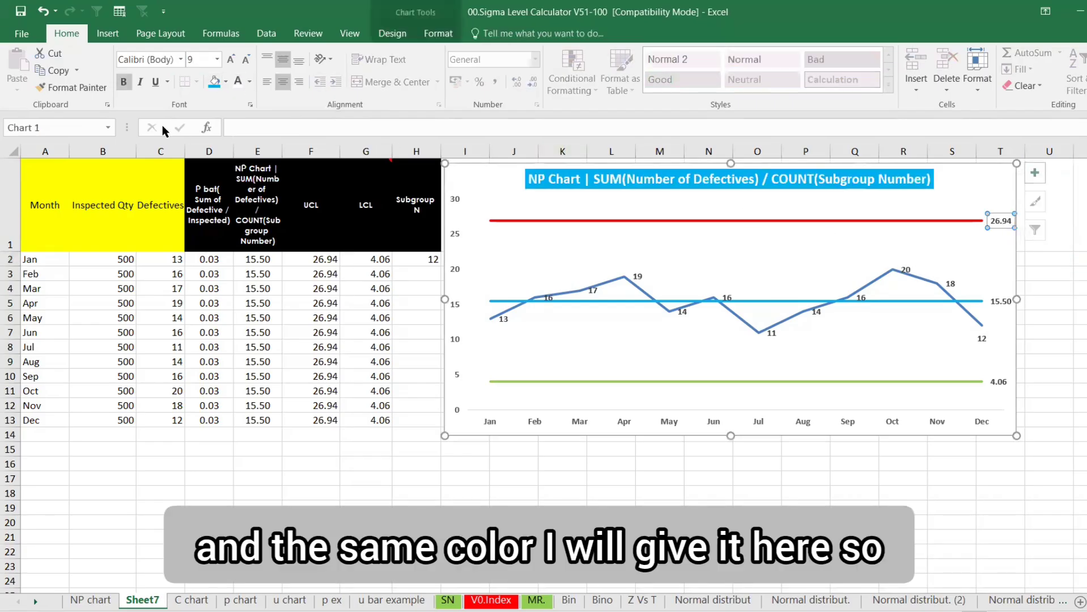
left_click(215, 82)
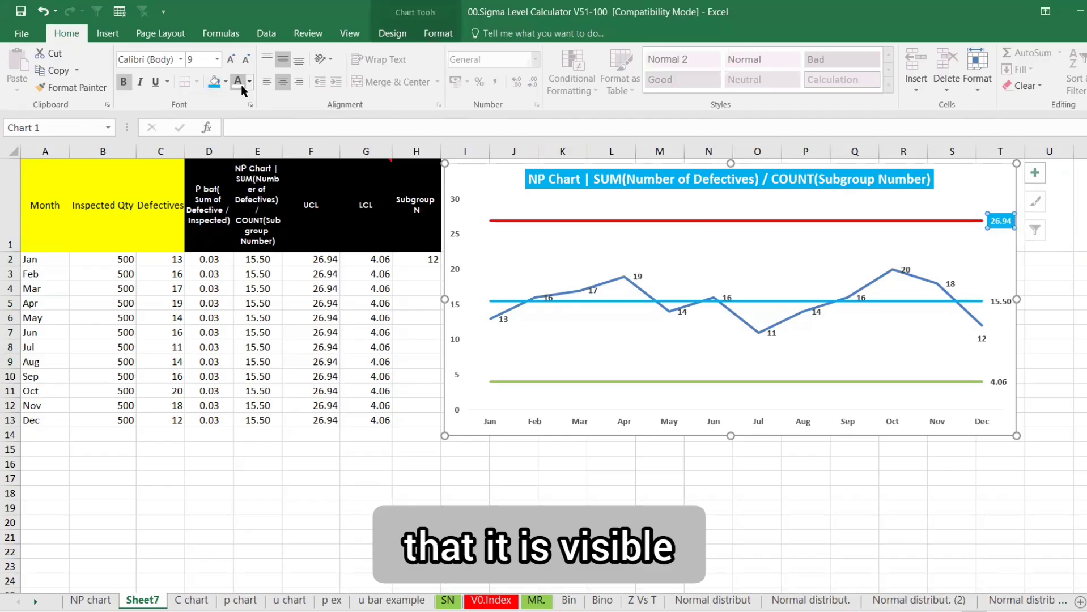
left_click(1011, 302)
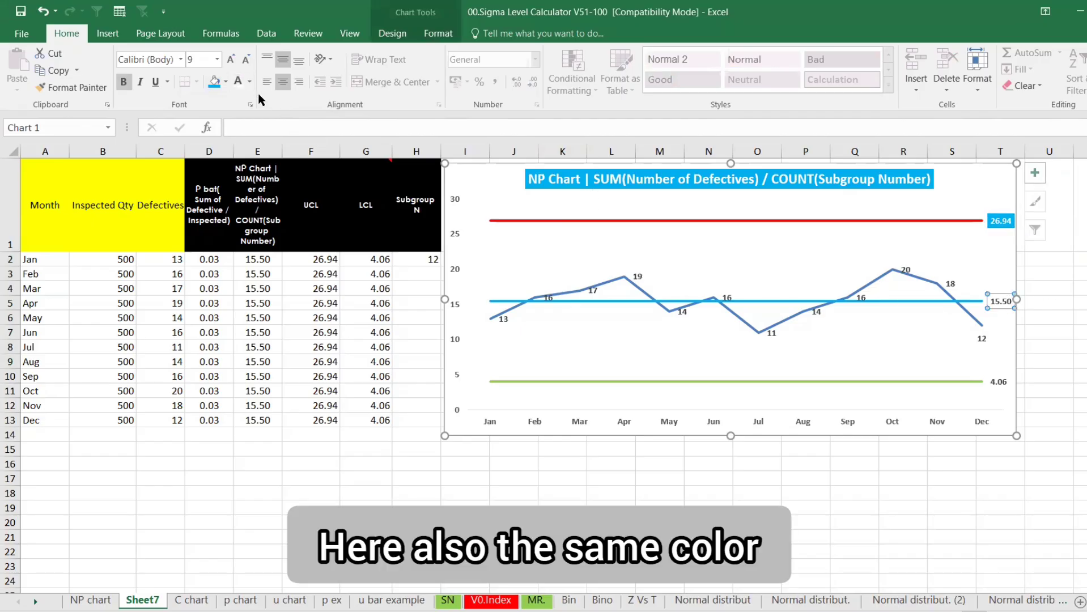
left_click(215, 82)
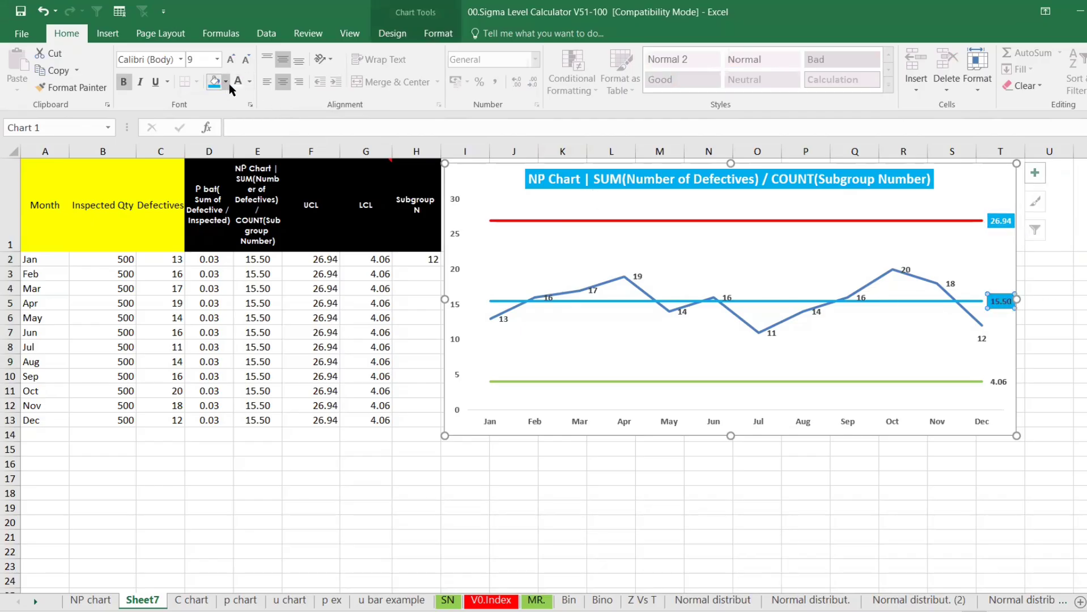
left_click(999, 382)
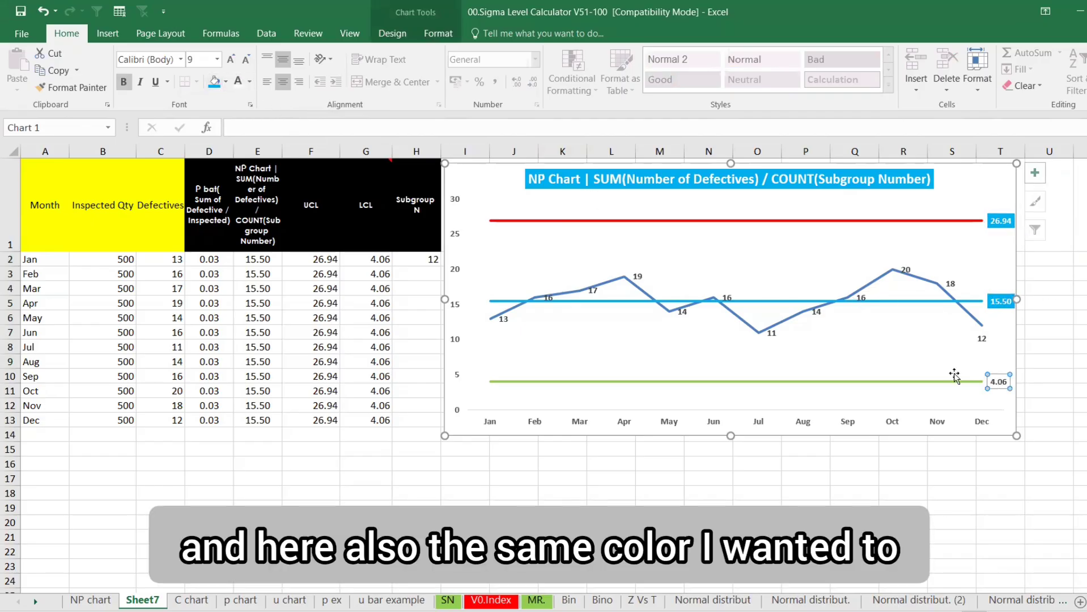
left_click(215, 82)
left_click(1062, 401)
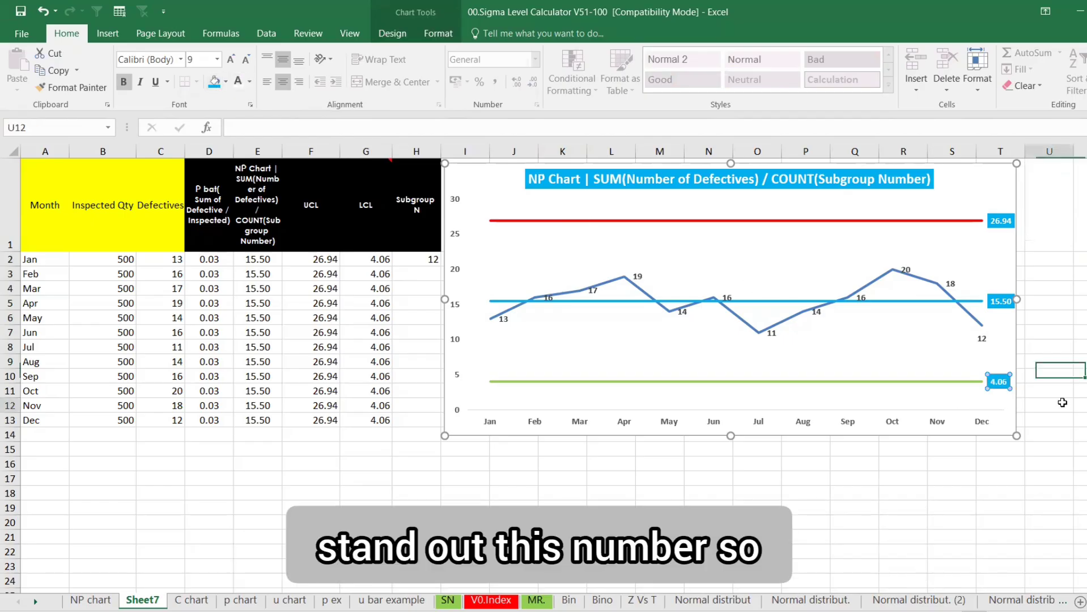
Increase the font size of the 4.06, 15.50 and 26.94 labels, 15.50 reaching 10.5
left_click(1006, 385)
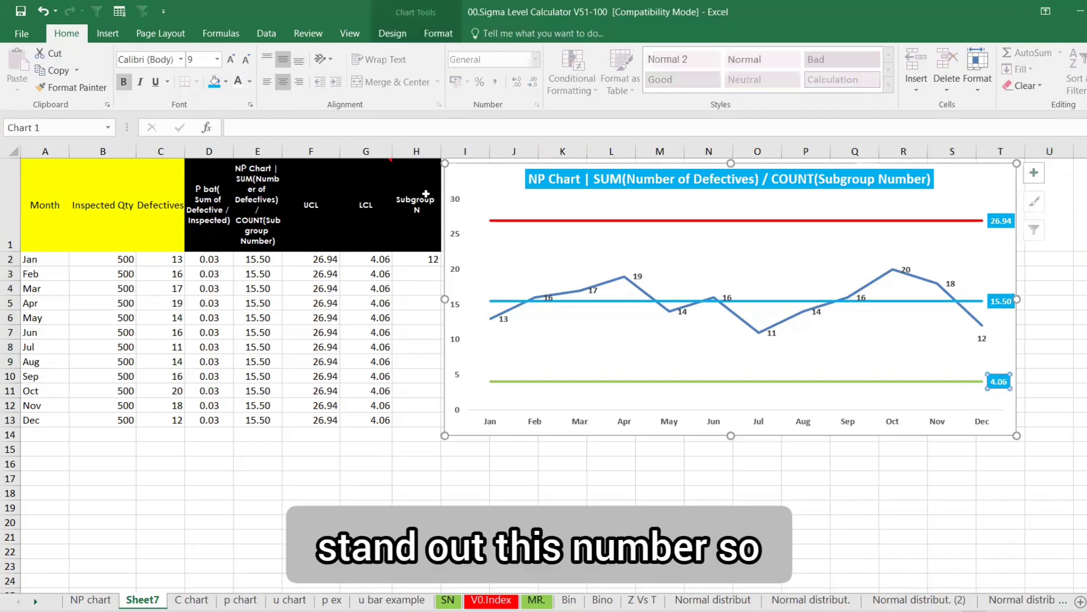
left_click(231, 59)
left_click(231, 59)
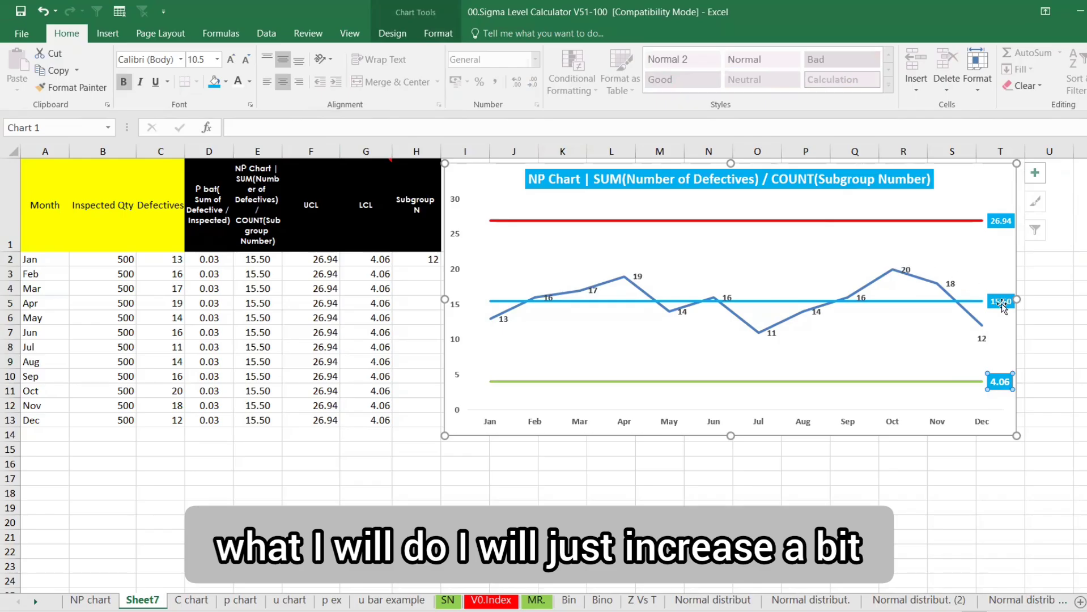
left_click(1001, 301)
left_click(233, 60)
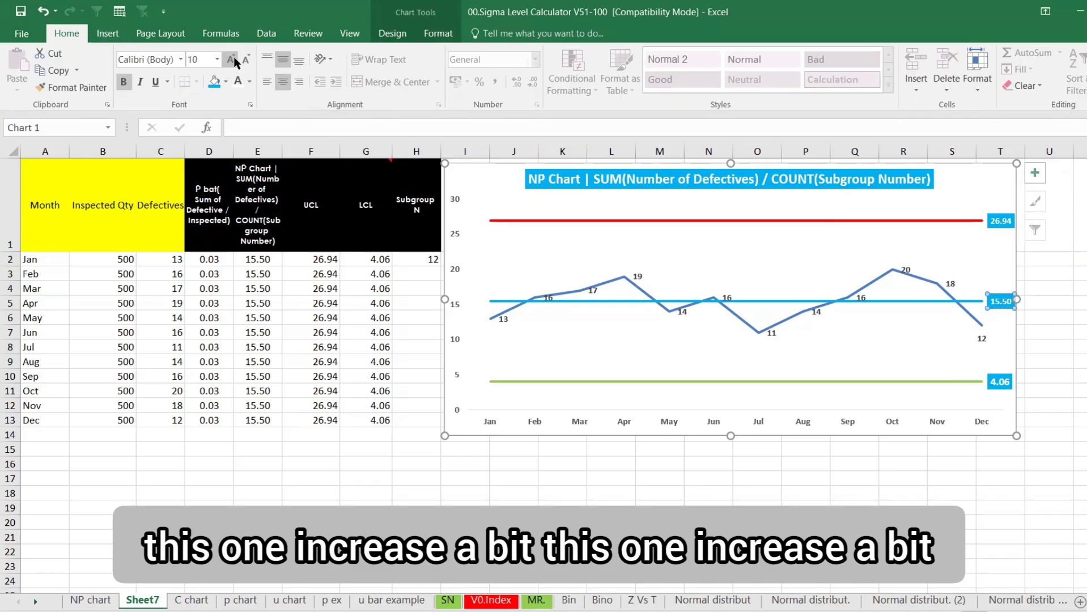
left_click(232, 60)
left_click(989, 225)
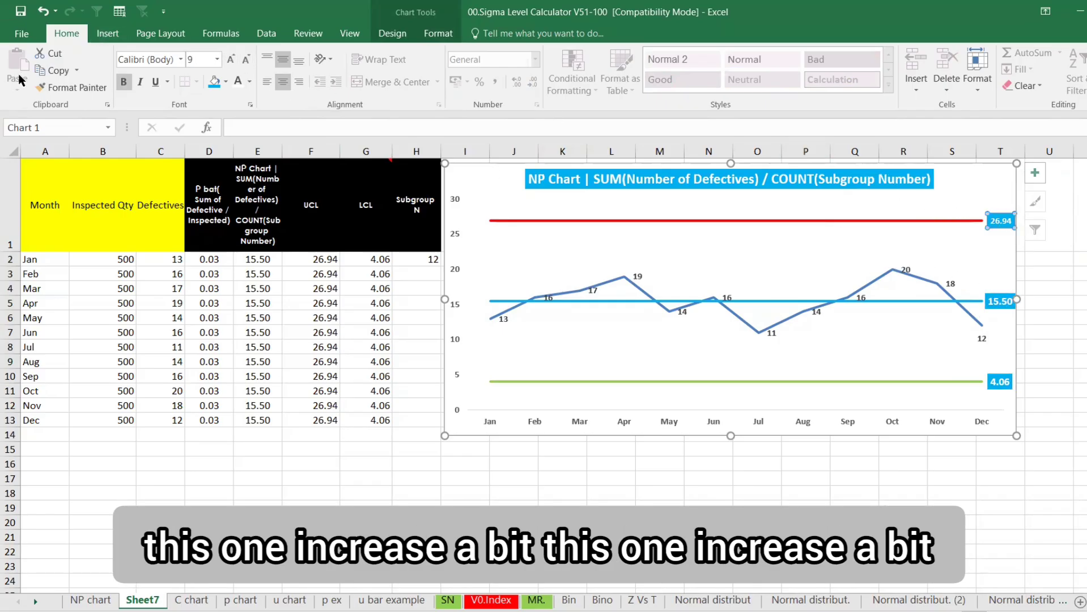
left_click(230, 59)
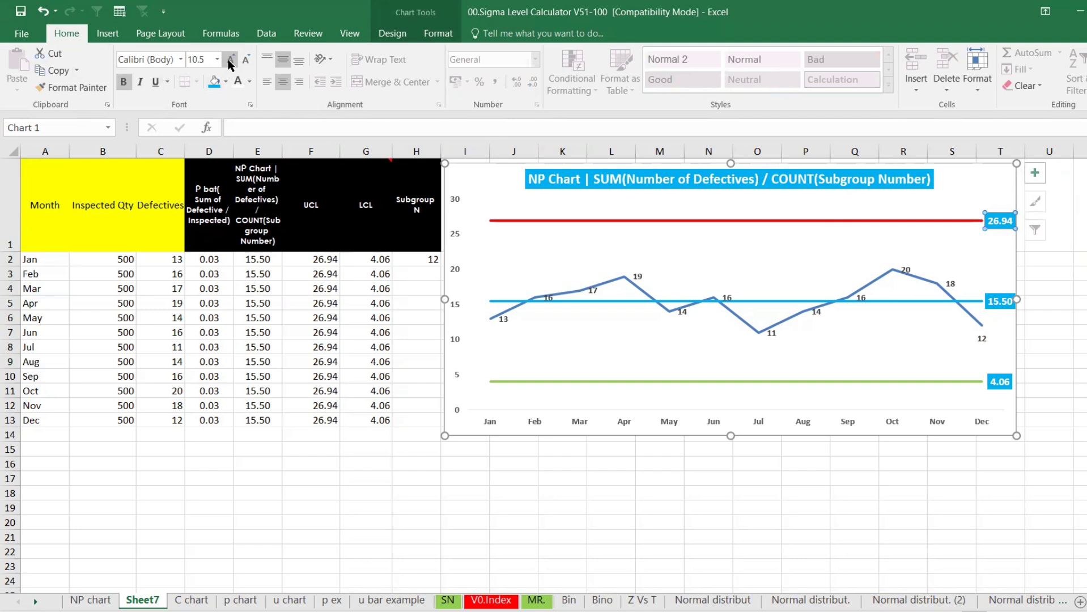
left_click(517, 492)
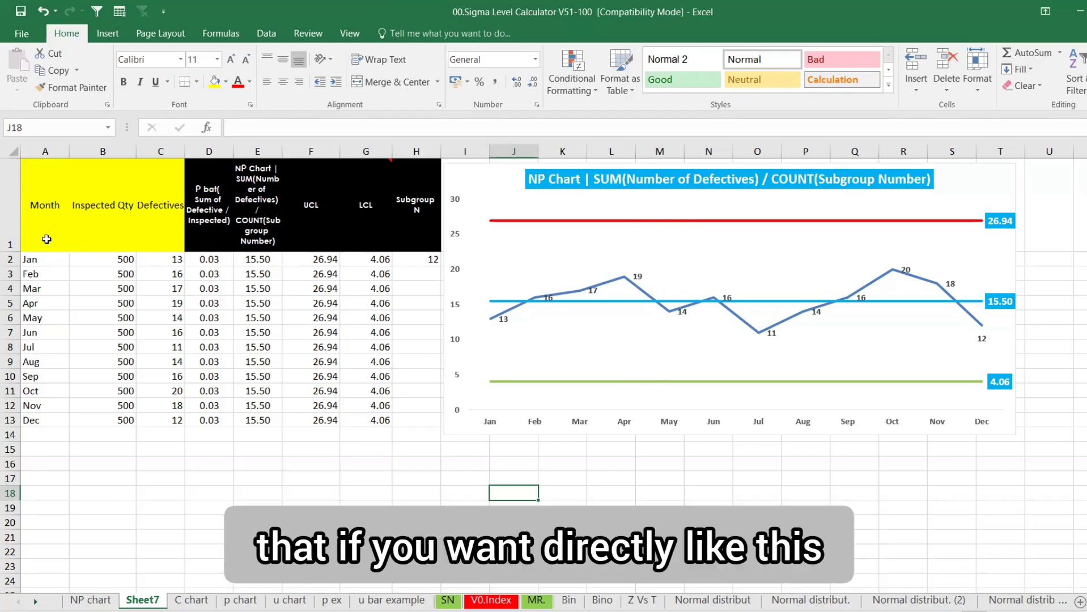
Select A1:A13 together with E1:G13 and insert the recommended Line chart
left_click_drag(46, 235, 32, 422)
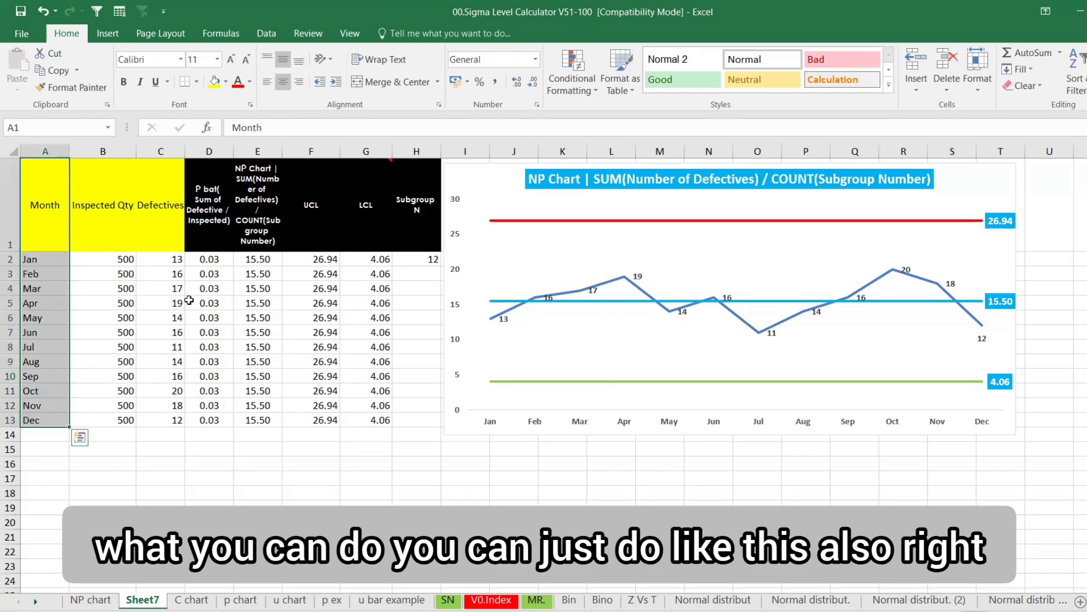
left_click_drag(252, 238, 371, 422)
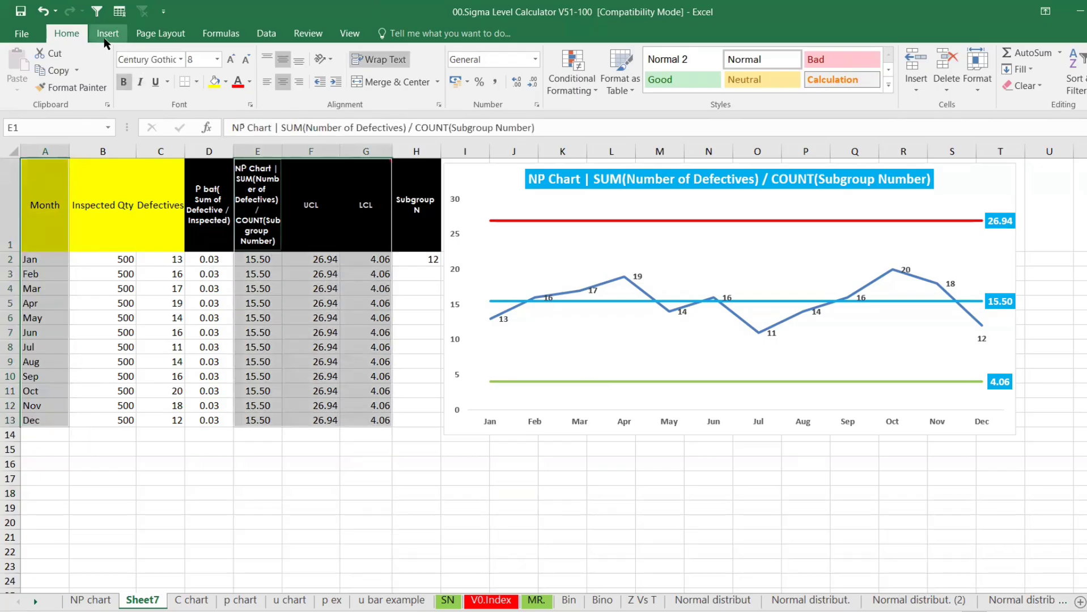
left_click(108, 33)
left_click(521, 87)
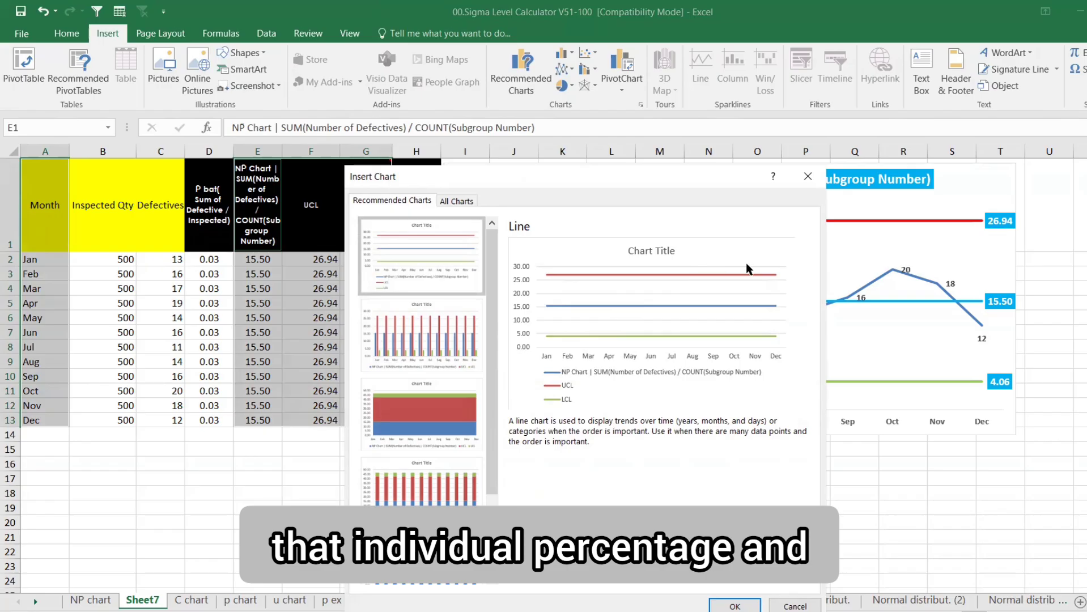
left_click(735, 606)
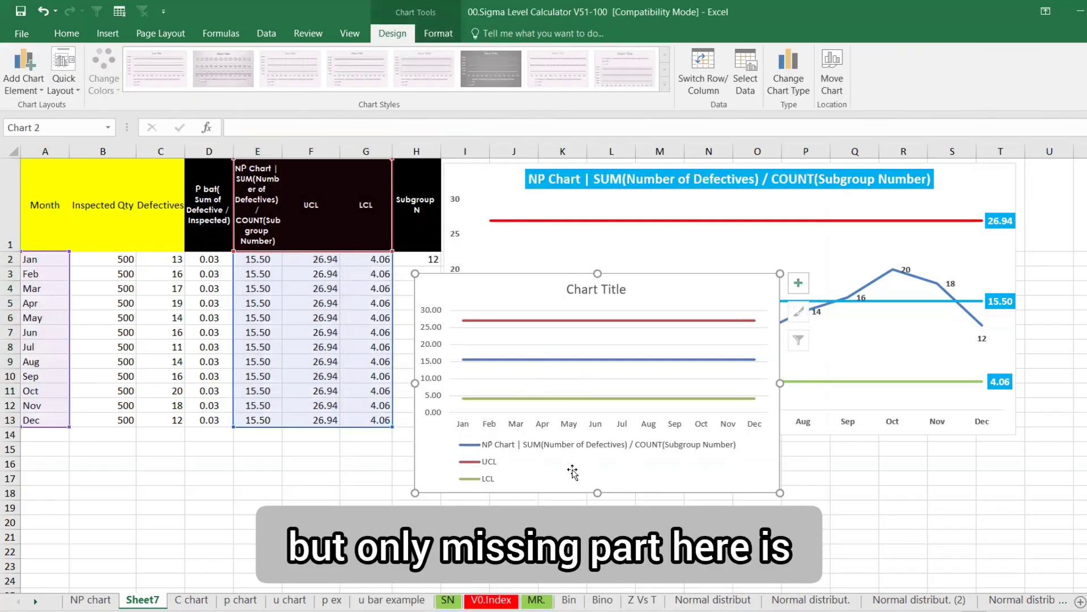
Enlarge the new chart and add a series named from the Defectives header C1
left_click_drag(780, 493, 852, 548)
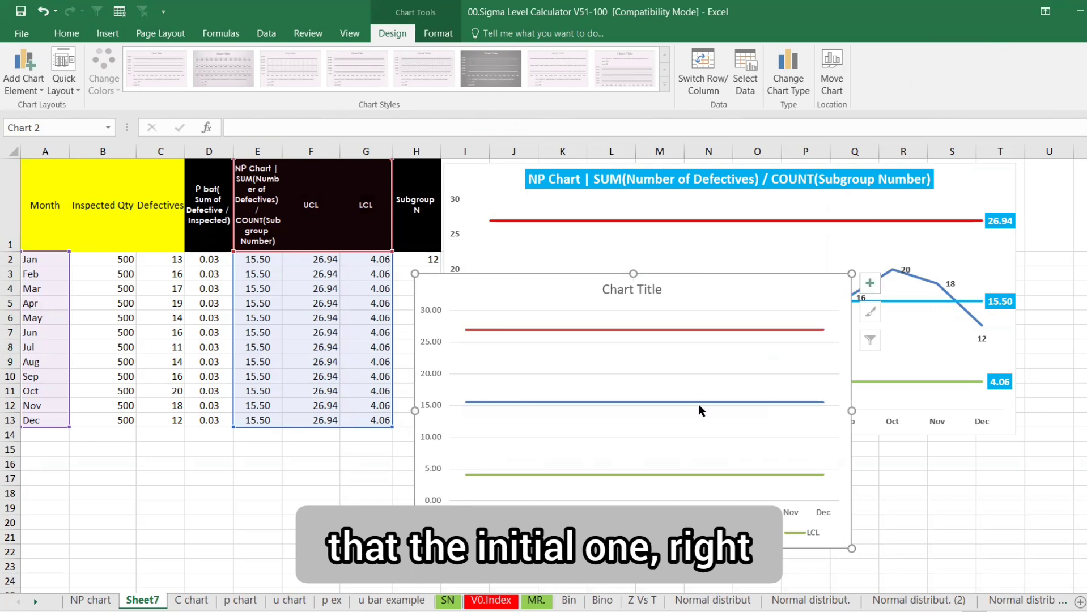
right_click(687, 371)
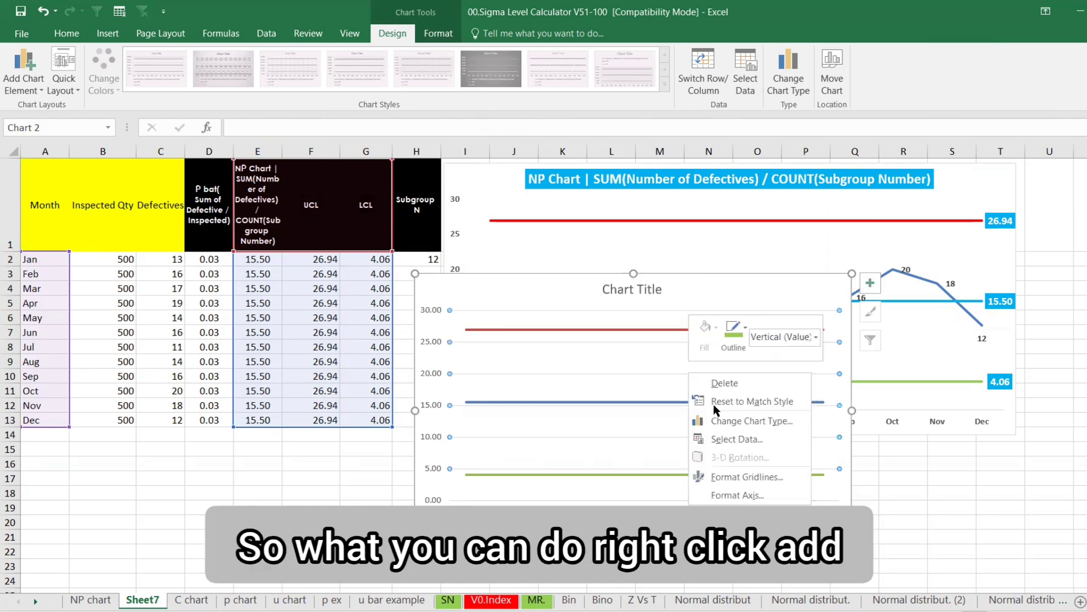
left_click(734, 442)
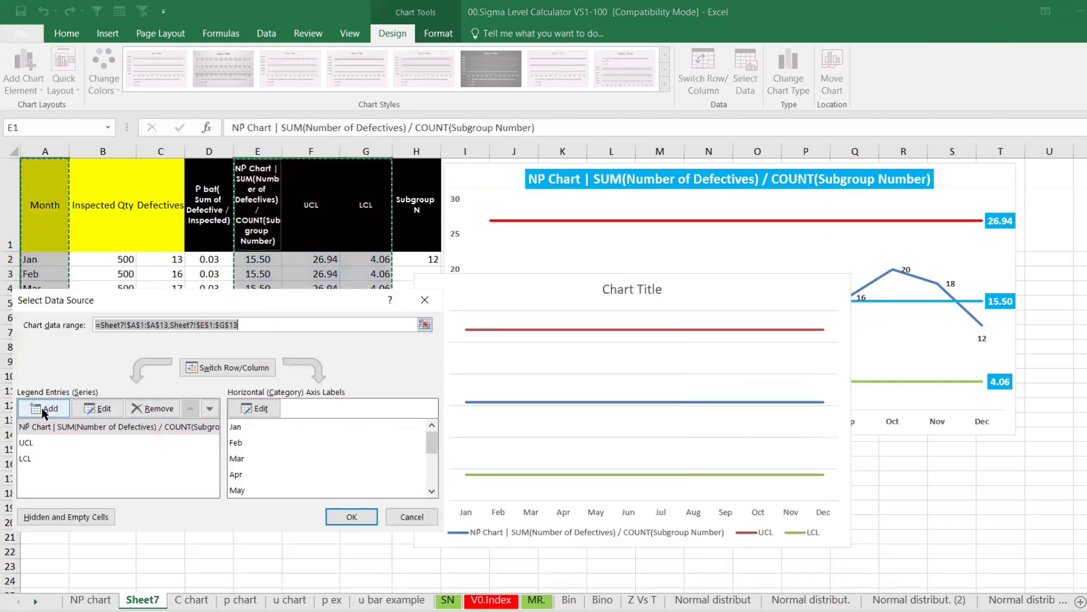
left_click(43, 409)
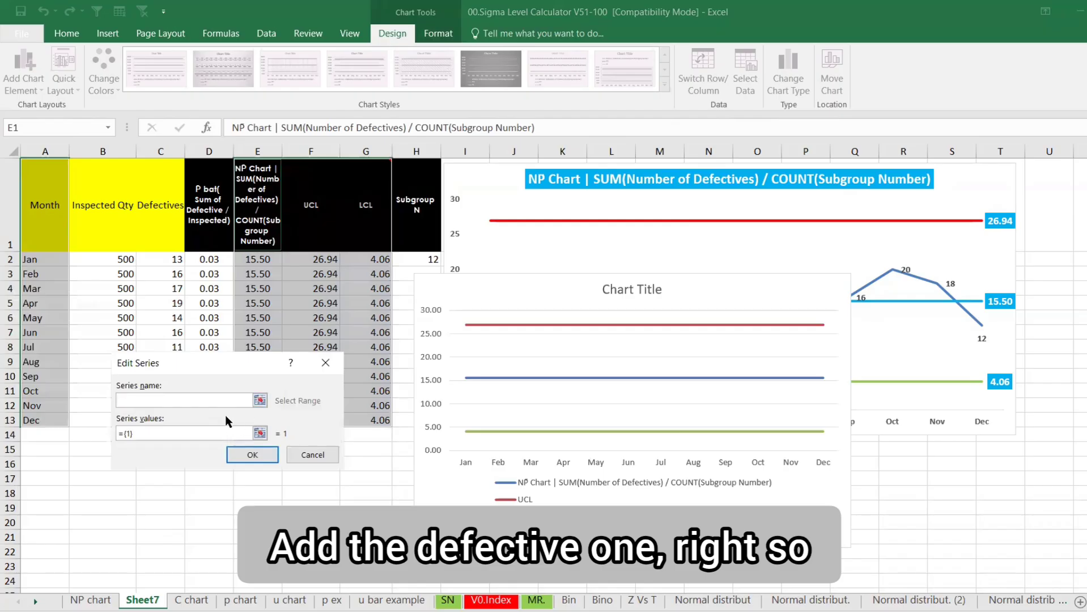
left_click(163, 231)
key("Return")
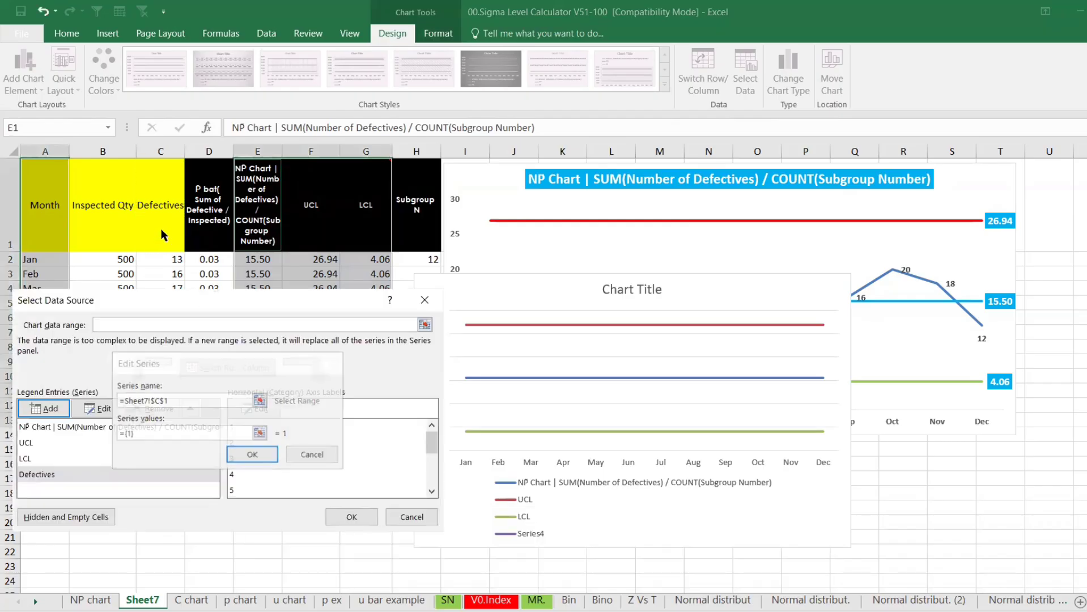
Set the Defectives series values to C2:C13 and close Select Data Source
left_click(71, 474)
left_click(97, 409)
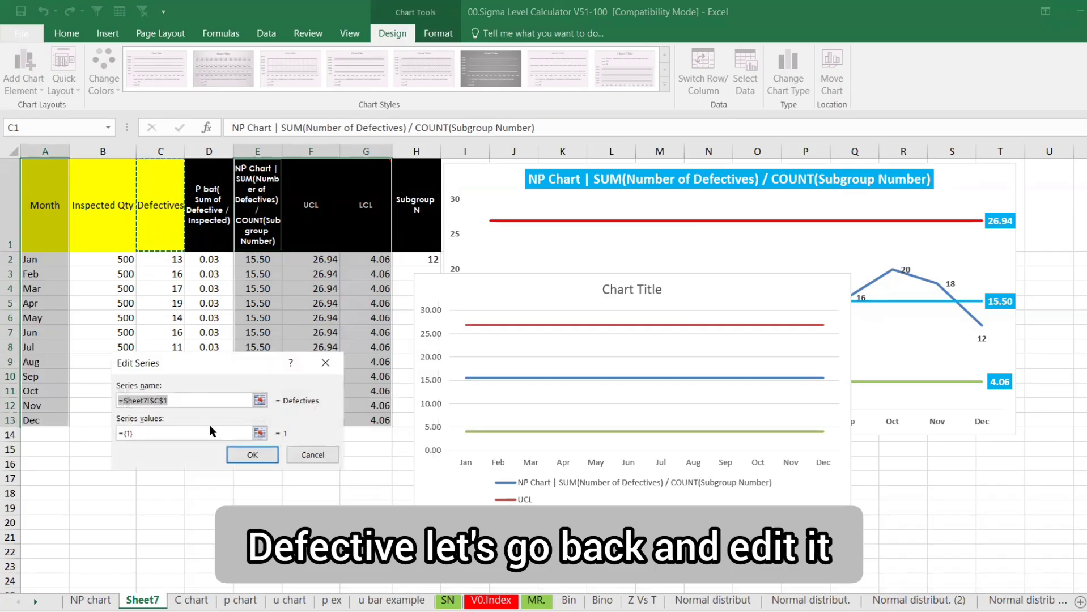
left_click(259, 433)
left_click_drag(162, 258, 162, 422)
key("Return")
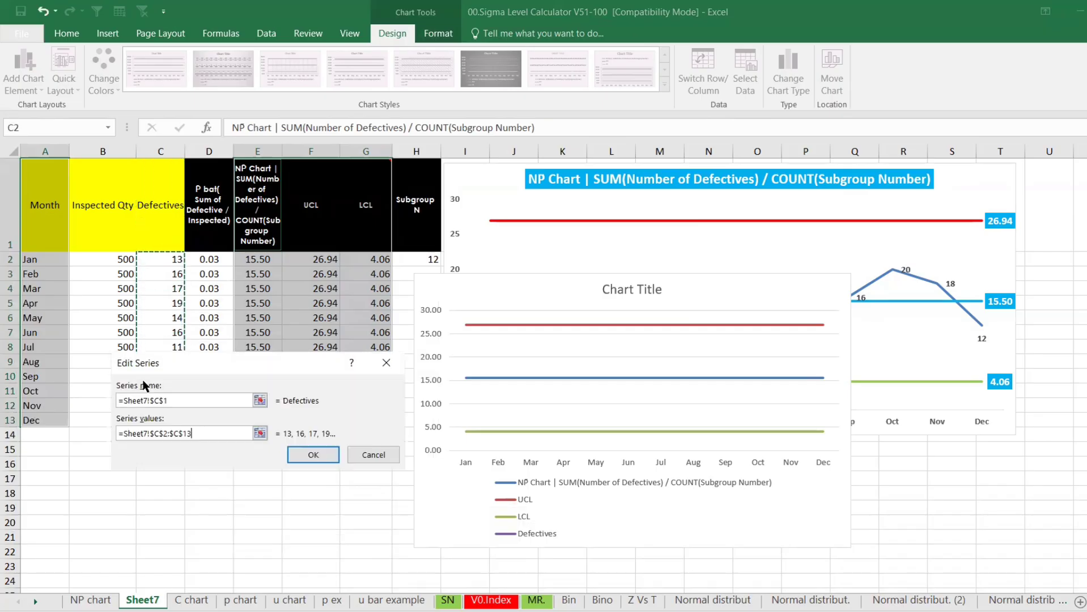
key("Return")
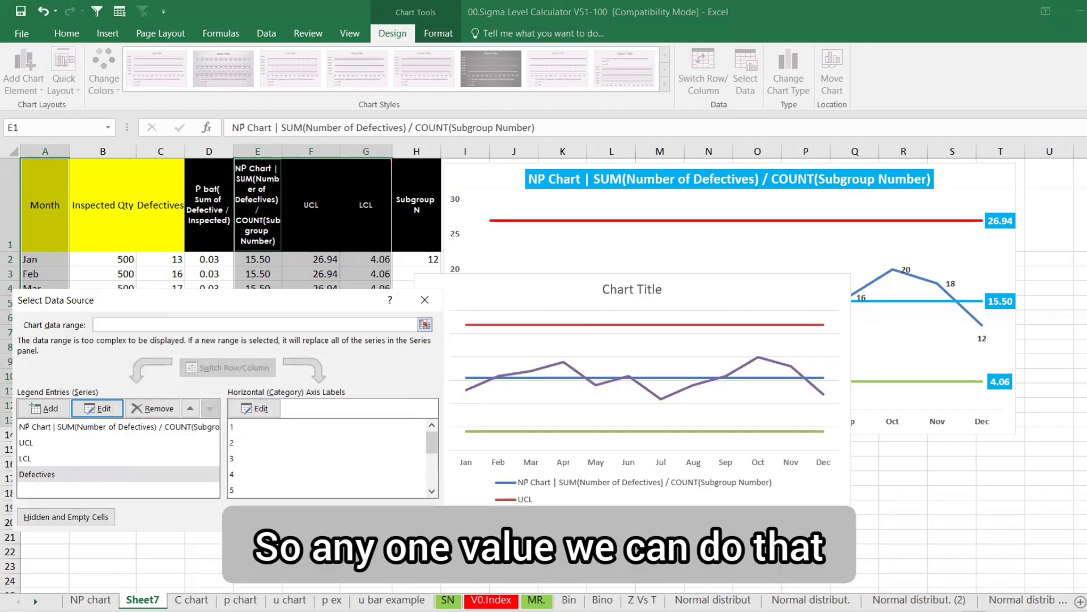
left_click(347, 517)
Delete the demonstration chart, leaving only the original NP chart
key("Delete")
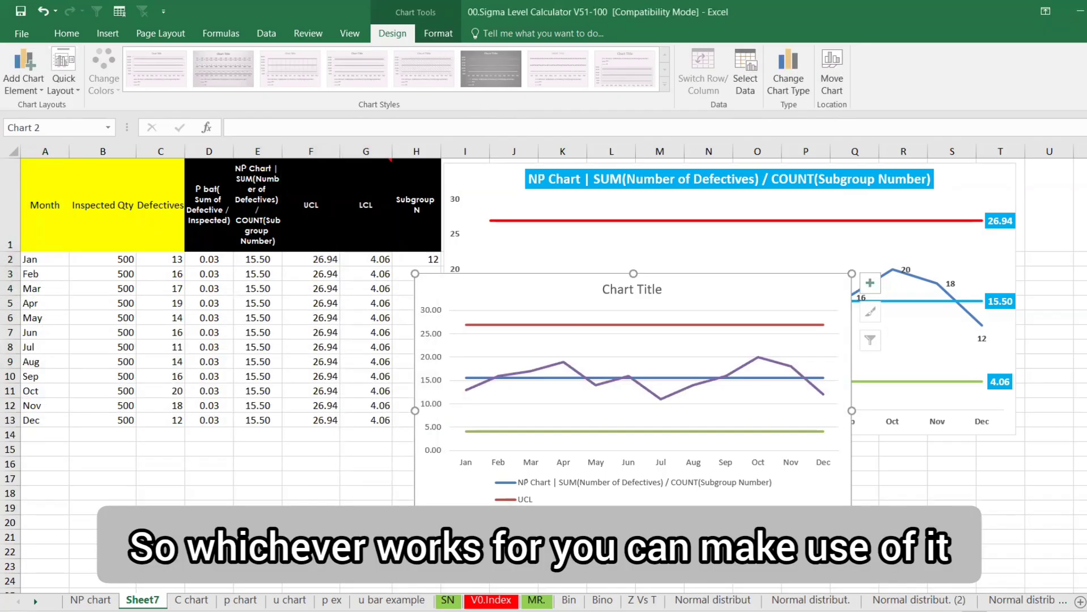
key("Delete")
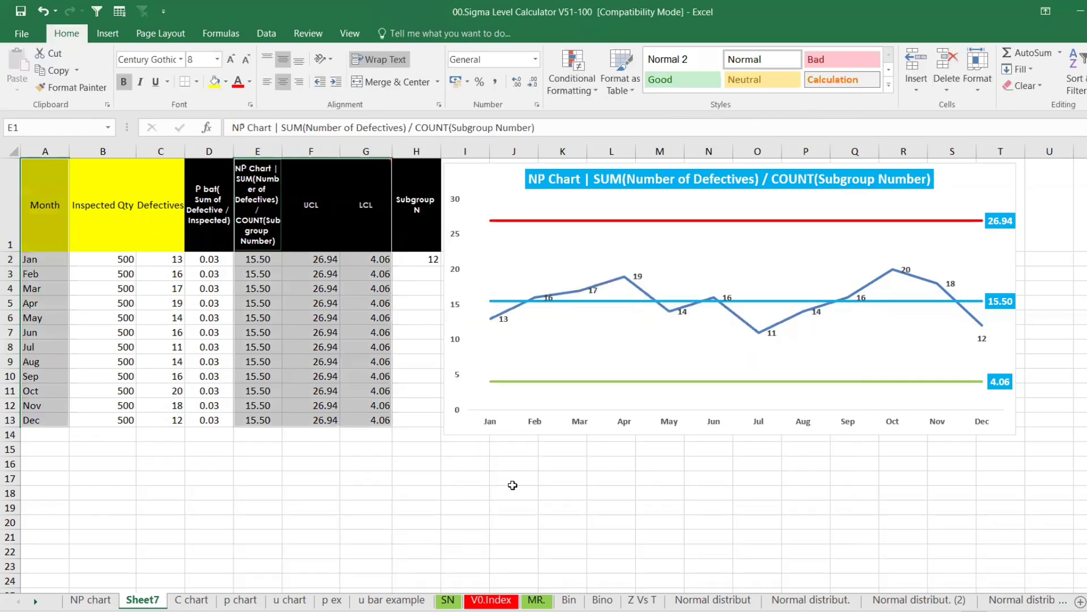
left_click(548, 465)
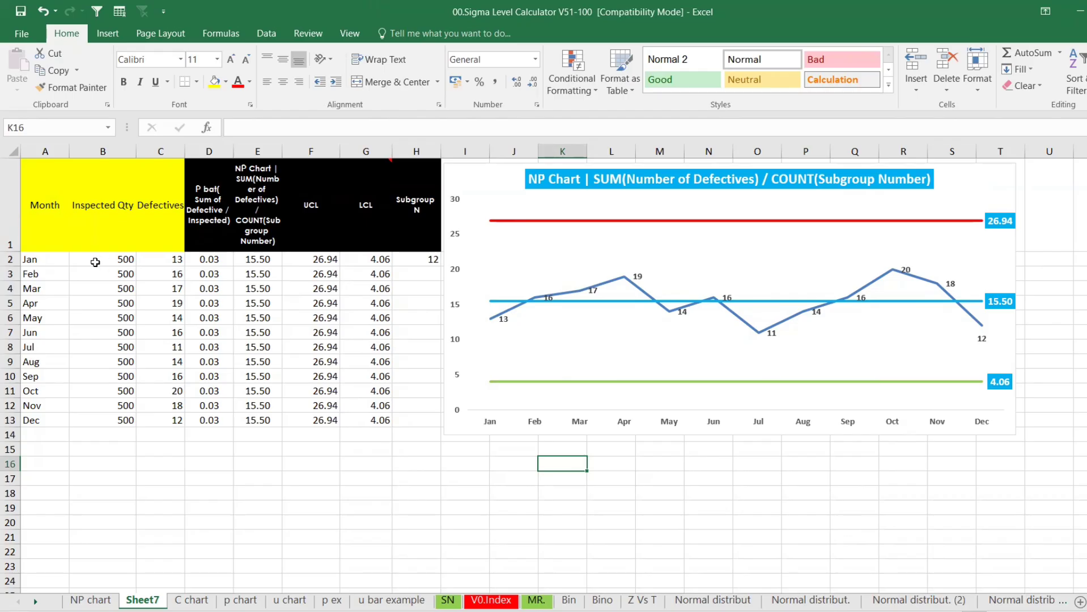
Copy the Month, Inspected Qty and Defectives table in A1:C13
mouse_move(31, 239)
left_mouse_down()
mouse_move(142, 266)
mouse_move(176, 420)
left_mouse_up()
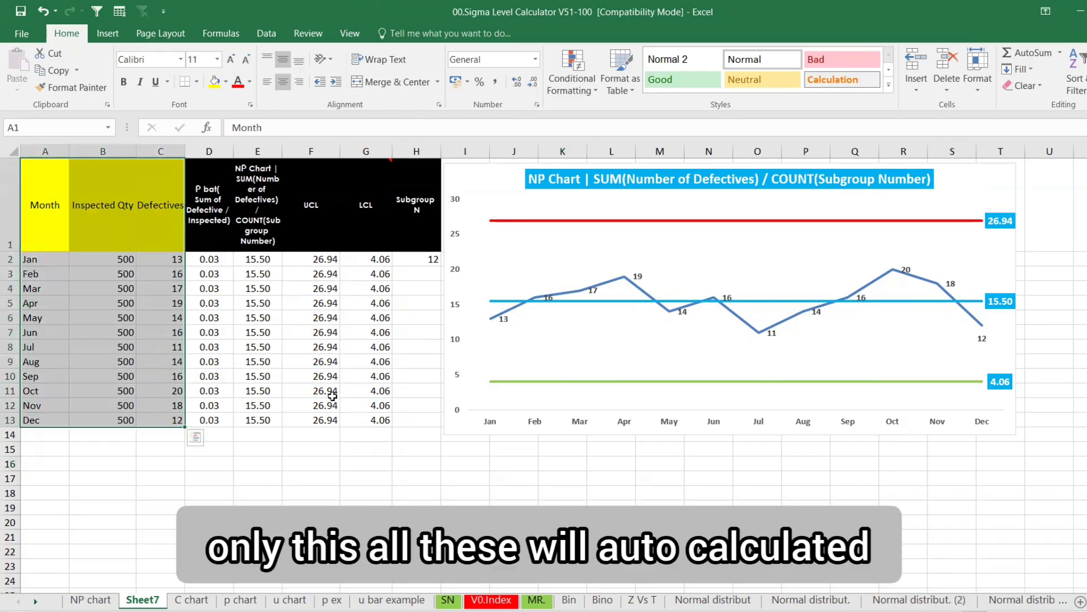
key("ctrl+c")
Paste the monthly table into the Minitab worksheet starting at column C4
key("alt+Tab")
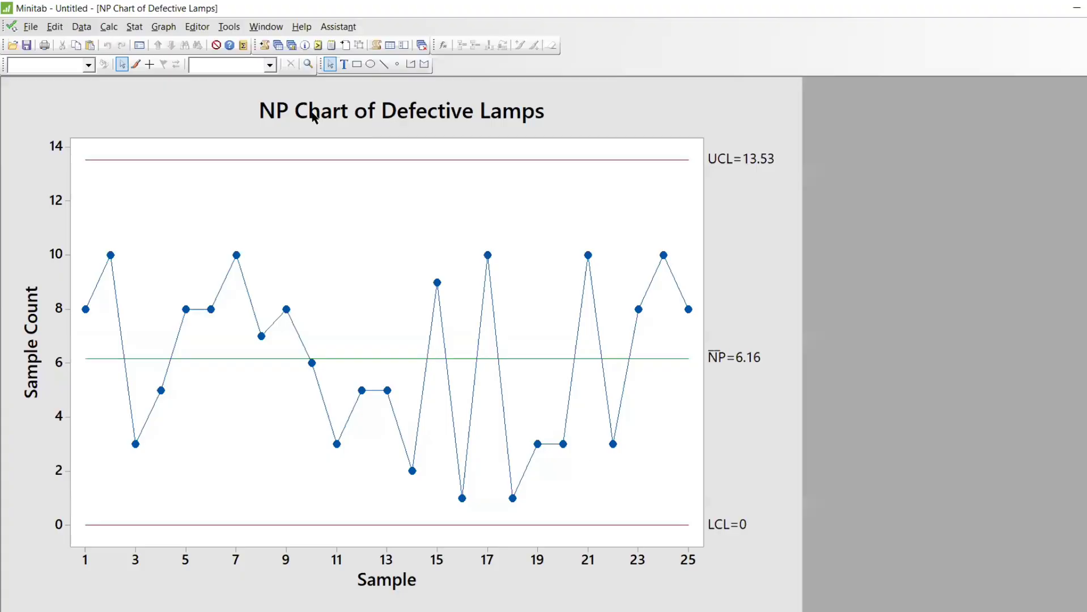
left_click(277, 46)
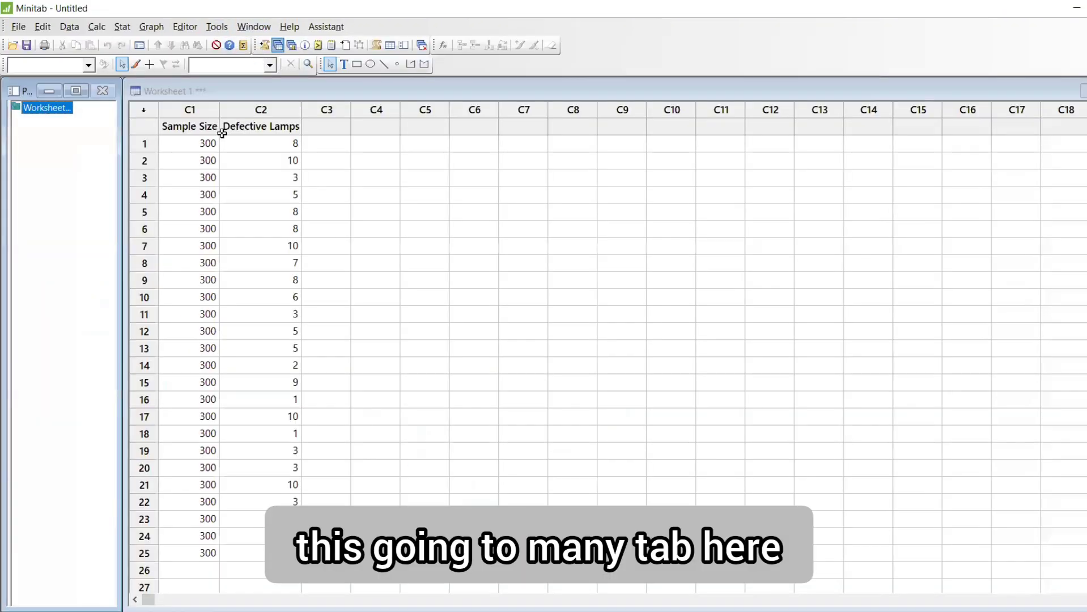
left_click(355, 127)
key("ctrl+v")
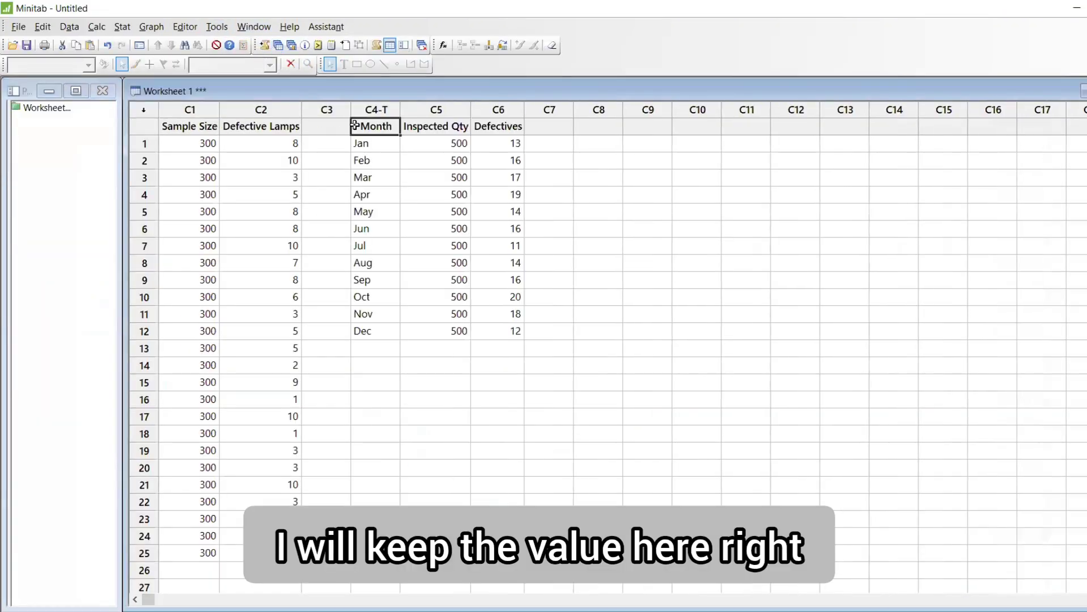
Create an NP chart of Defectives with Inspected Qty as the subgroup sizes
left_click(123, 27)
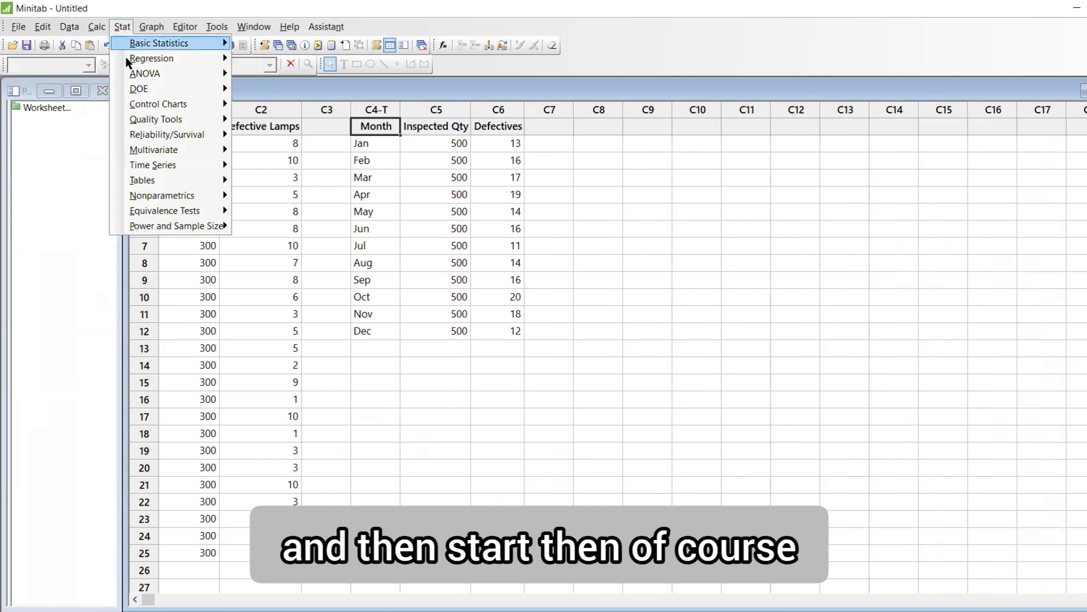
mouse_move(170, 105)
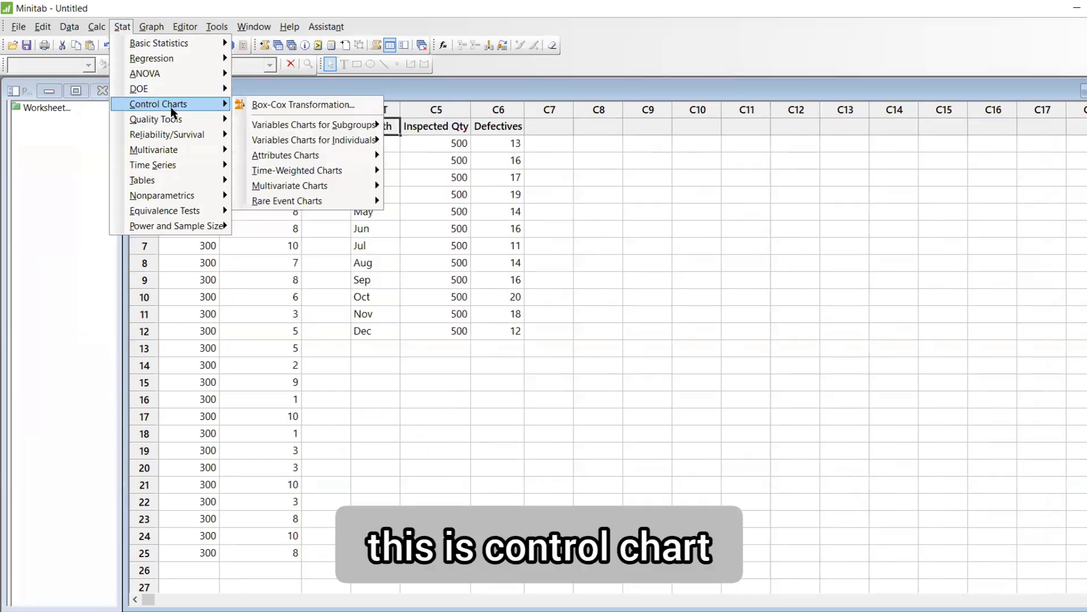
mouse_move(288, 155)
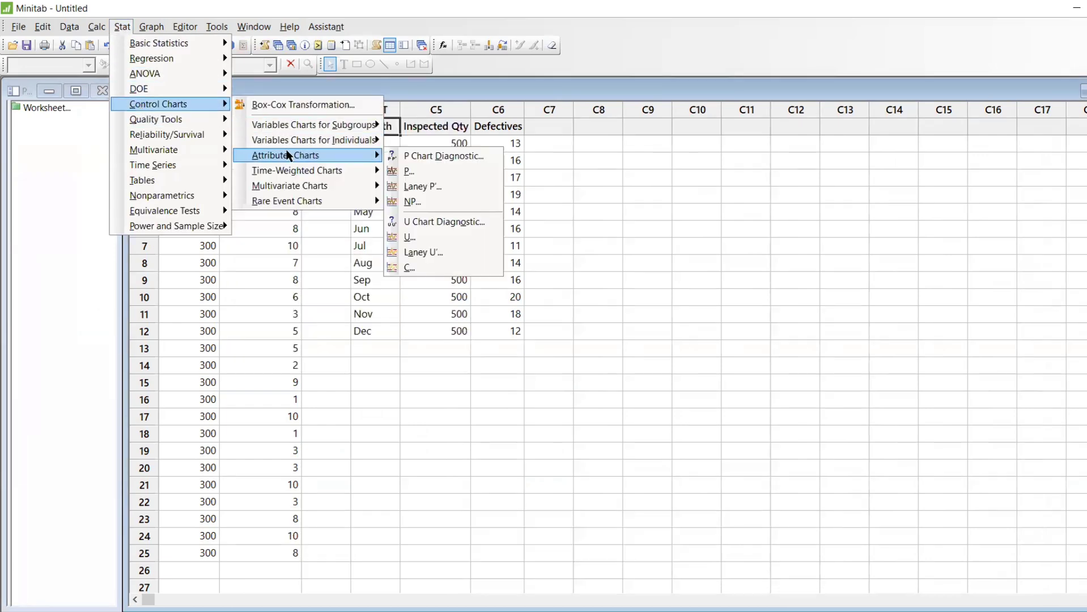
left_click(424, 202)
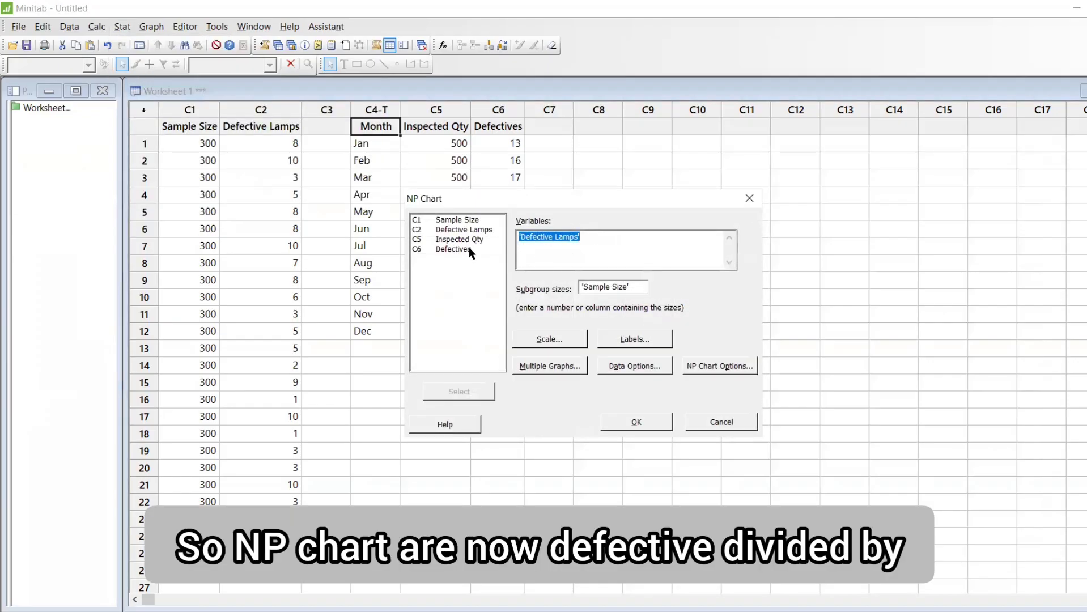
double_click(470, 250)
left_click(639, 287)
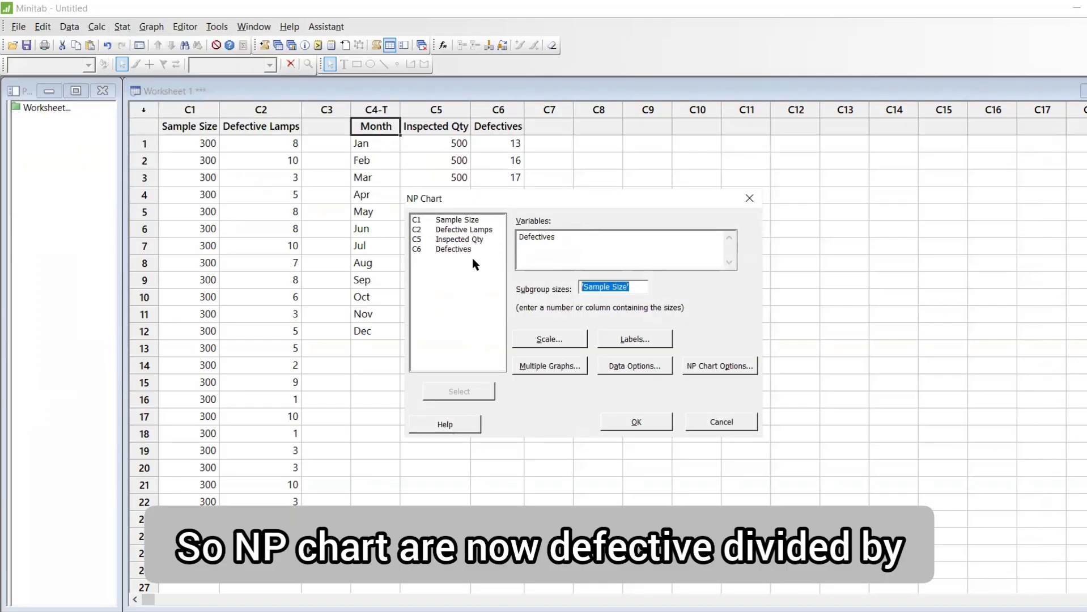
double_click(448, 240)
left_click(640, 424)
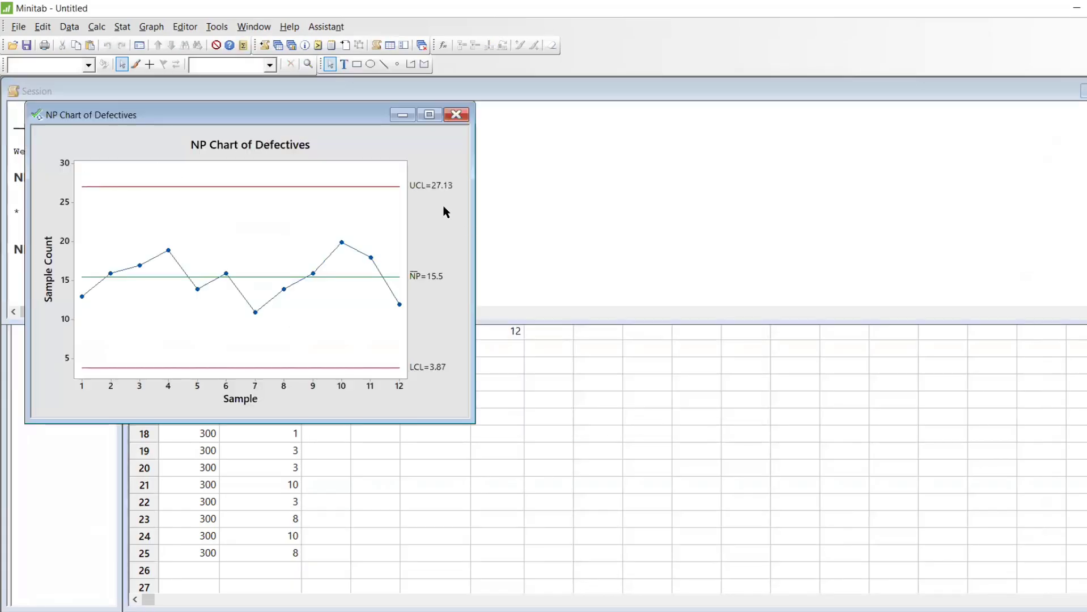
Maximize the NP Chart of Defectives window and compare it with Excel's C2 data
left_click(438, 118)
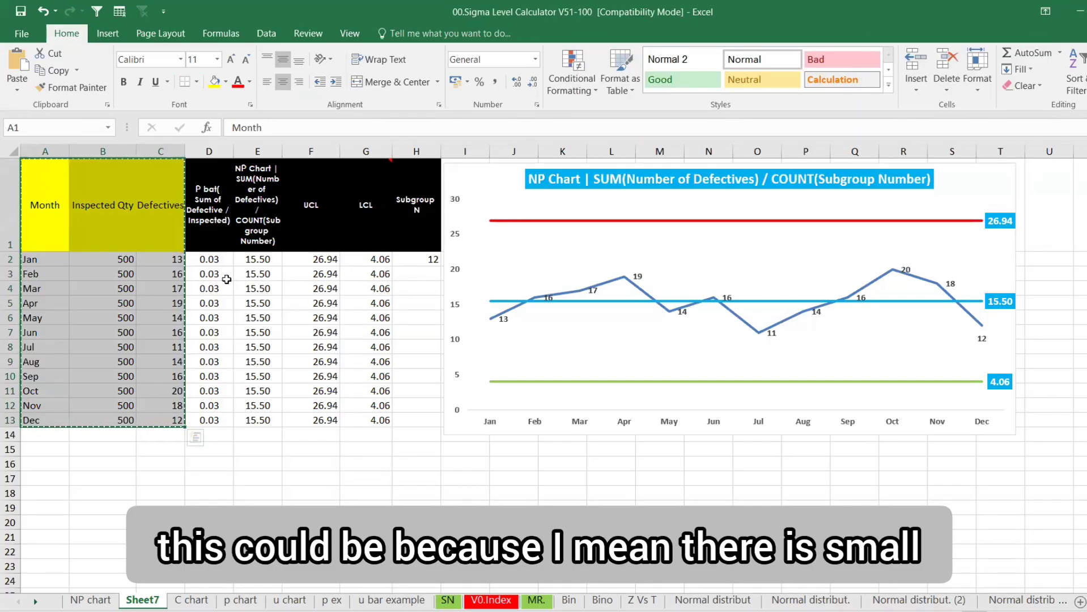
left_click(169, 258)
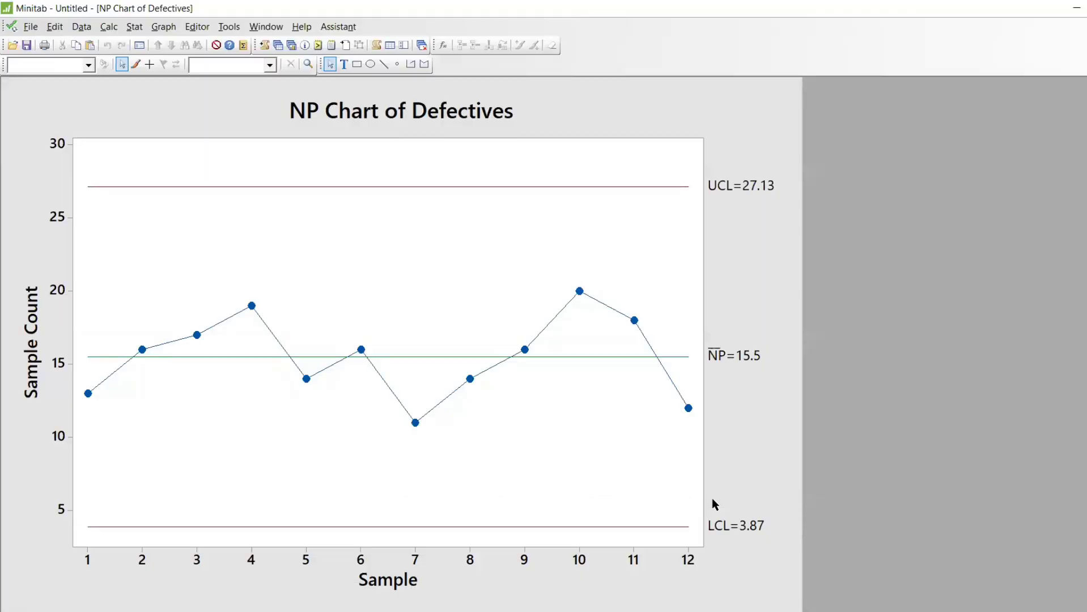
key("alt")
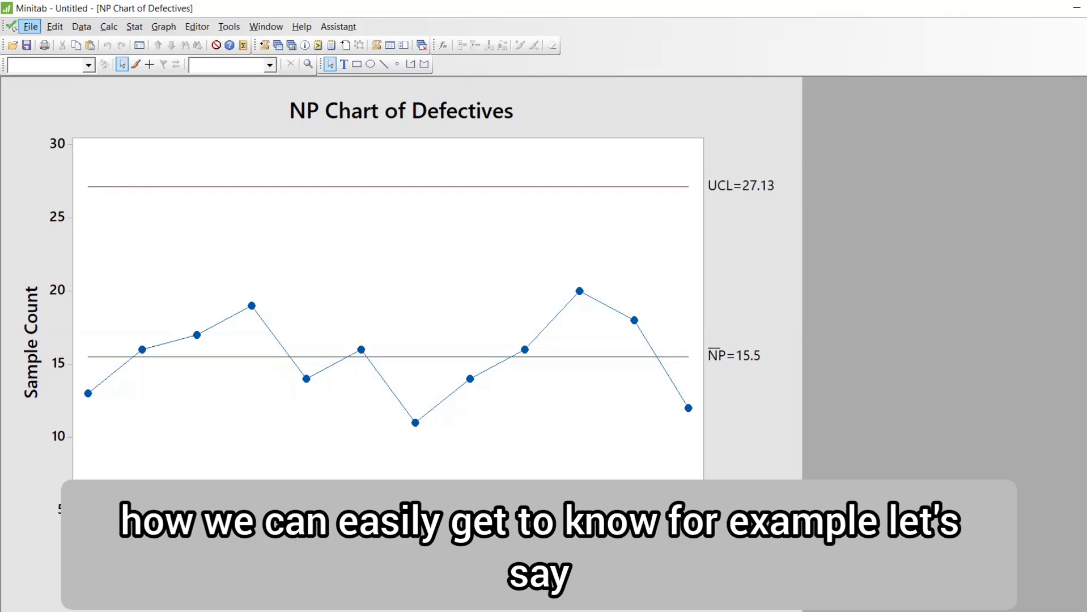
Stamp the NP chart's x-axis with the Month column so it reads Jan–Dec, then return to Excel
double_click(470, 559)
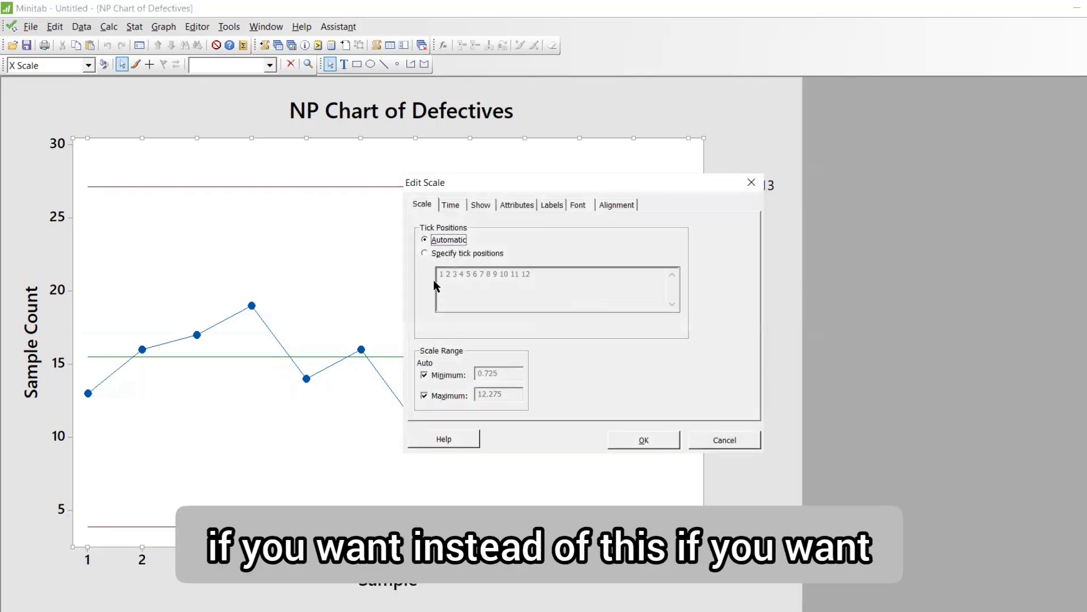
left_click(425, 253)
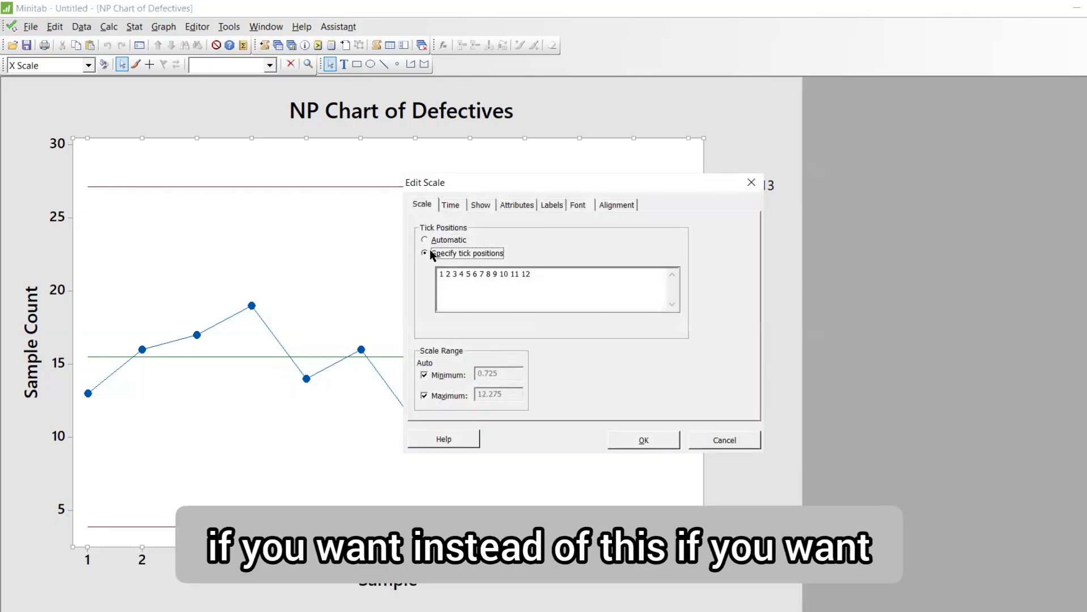
left_click(480, 205)
left_click(451, 205)
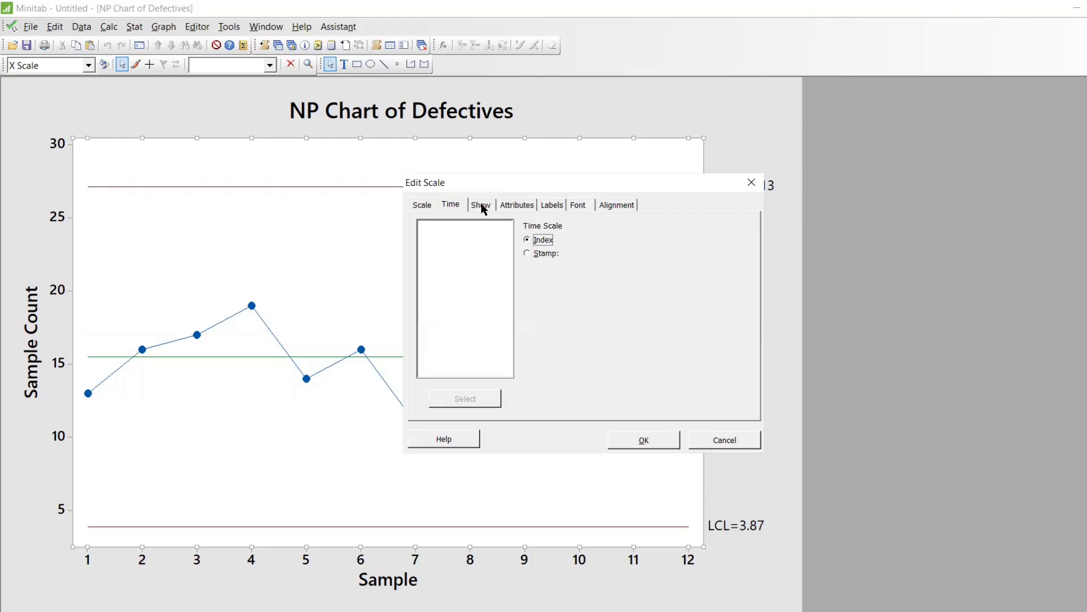
left_click(528, 255)
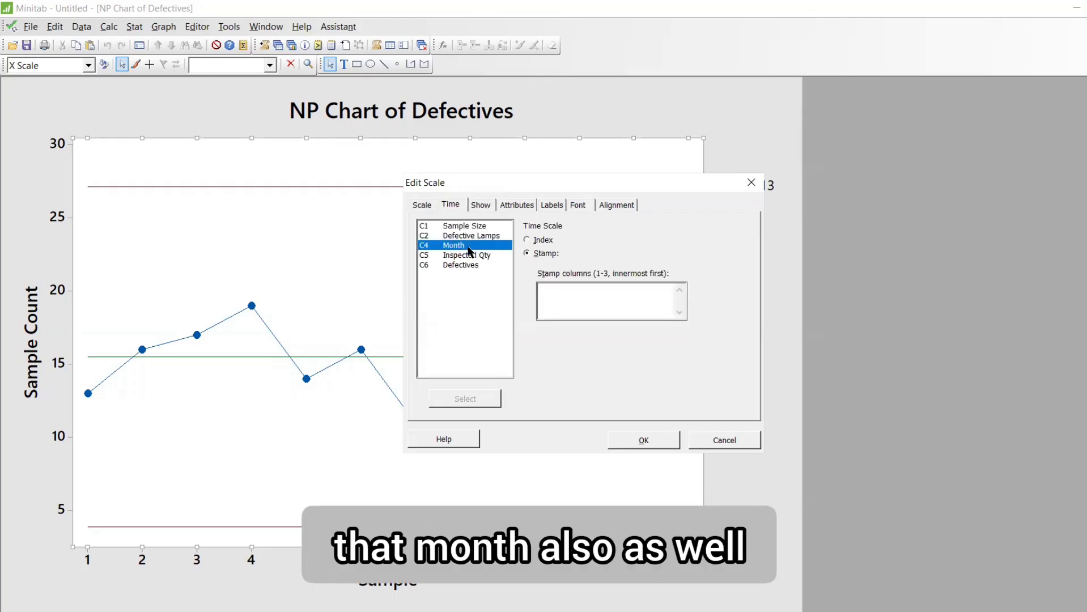
double_click(472, 251)
left_click(644, 441)
left_click(798, 438)
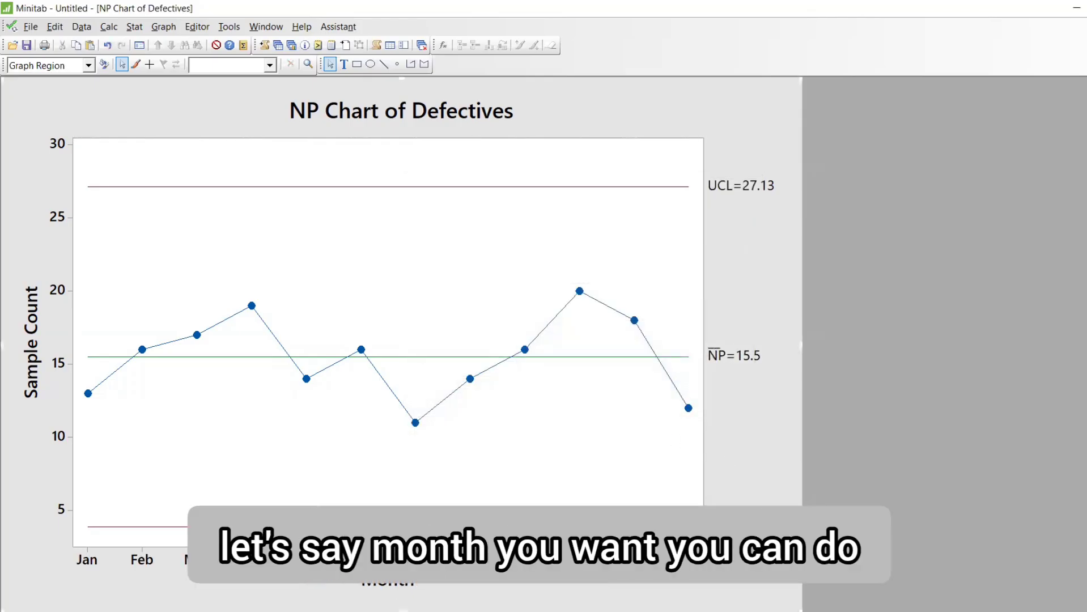
key("alt+Tab")
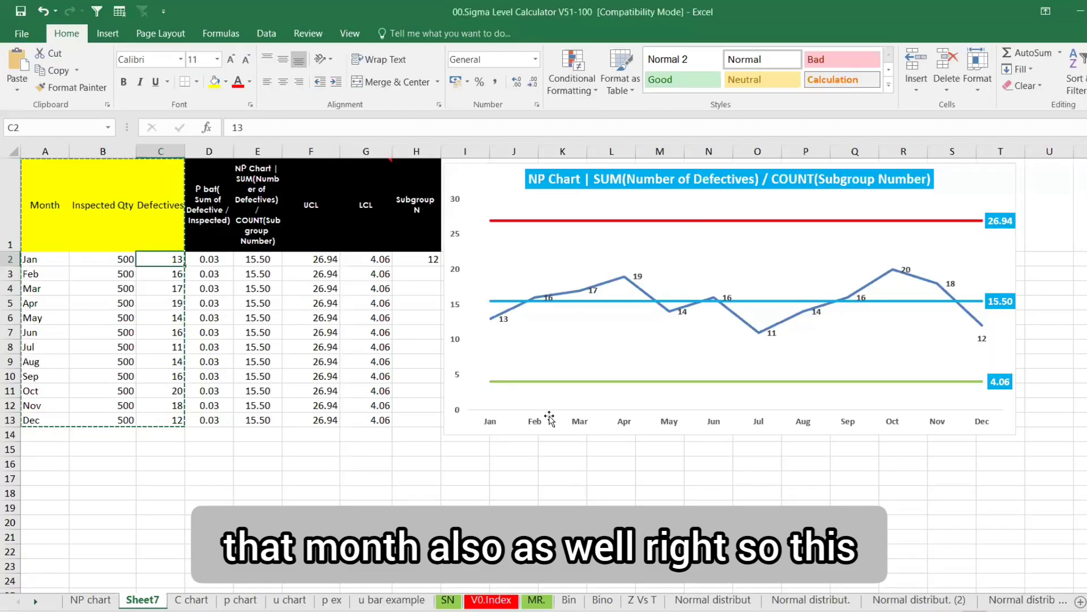
Review the UCL formula in F2 and paste the NP chart formulas picture onto Sheet7
left_click(307, 259)
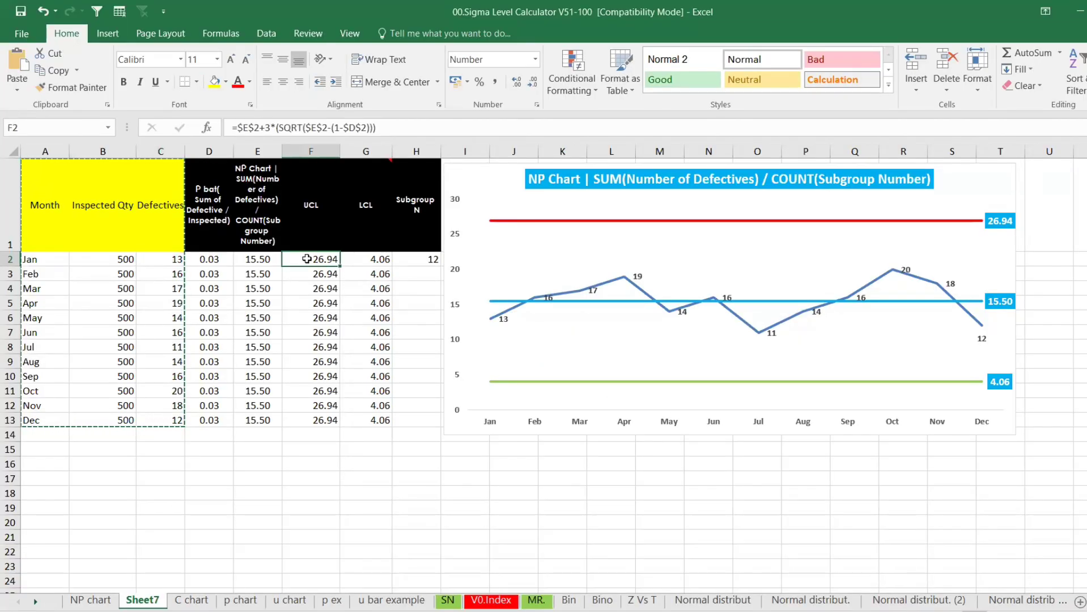
left_click(91, 600)
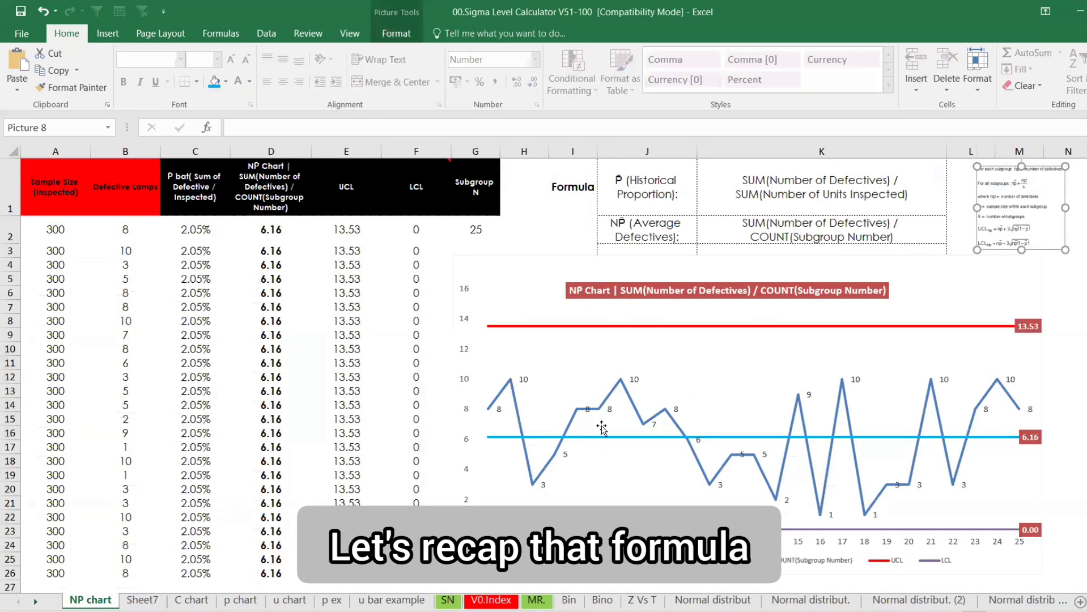
left_click(138, 598)
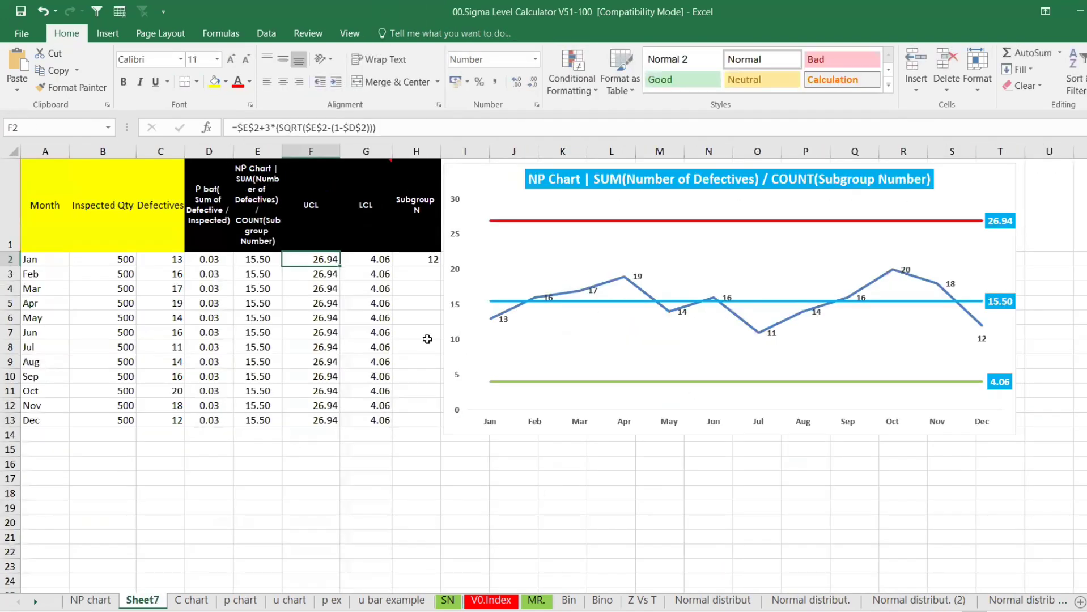
key("ctrl+v")
Enlarge the formula picture over the chart and review the F2 and D2 formulas
left_click_drag(372, 336, 502, 458)
left_click_drag(387, 376, 603, 332)
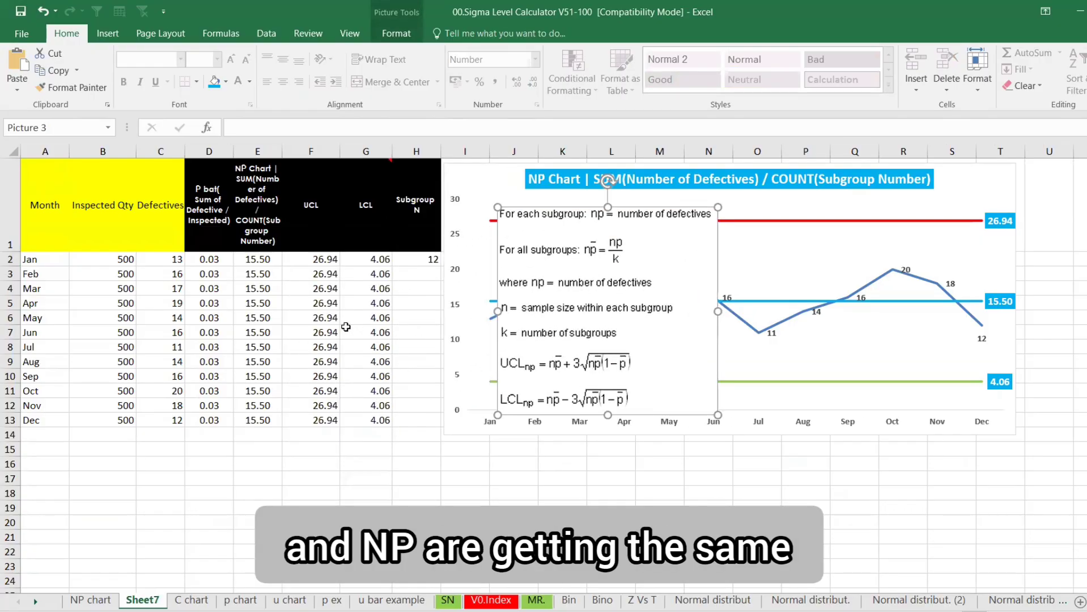
left_click(324, 256)
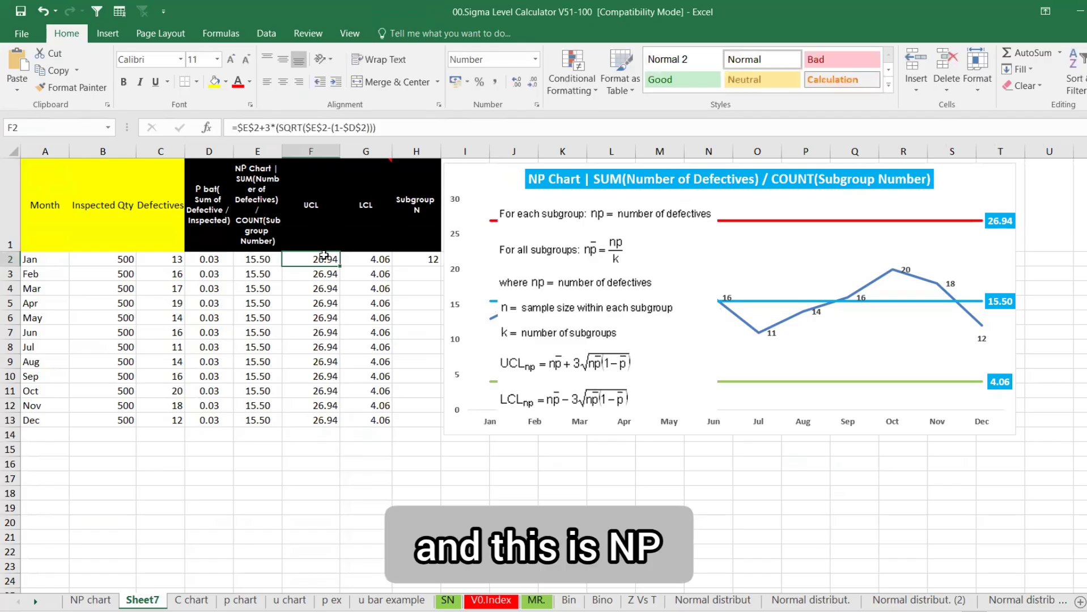
double_click(324, 256)
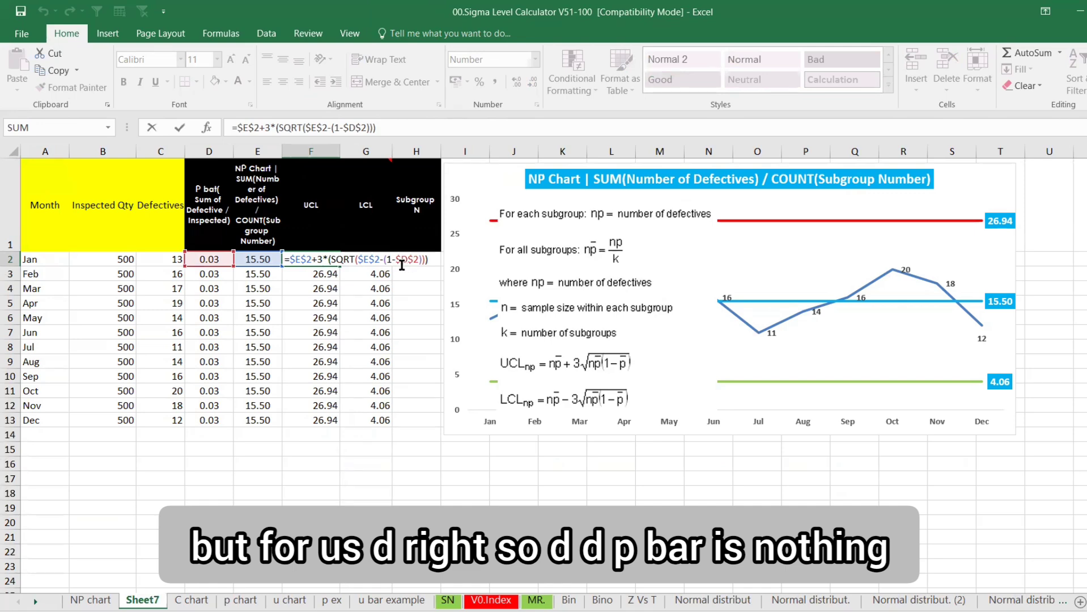
key("Escape")
left_click(223, 262)
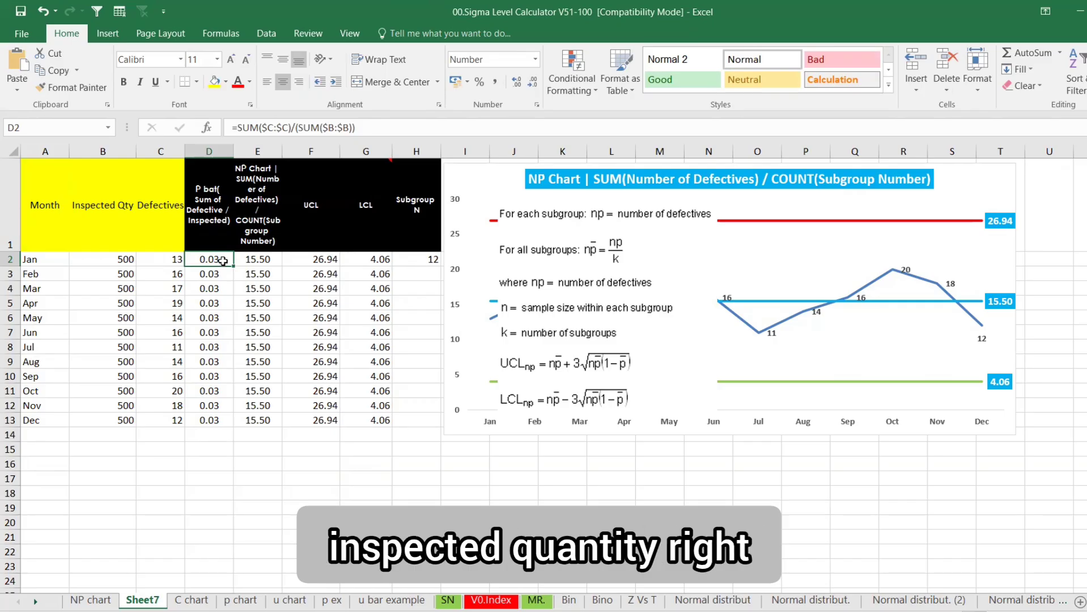
double_click(223, 261)
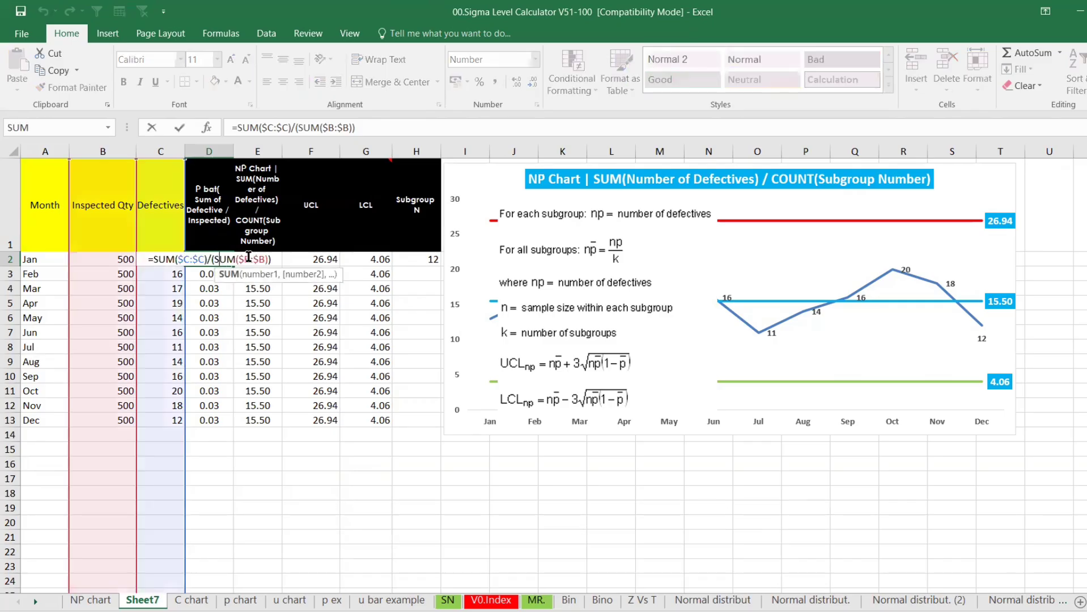
key("Escape")
Wrap the 3*SQRT term of F2's UCL formula in parentheses, keeping the result 26.94
left_click(326, 261)
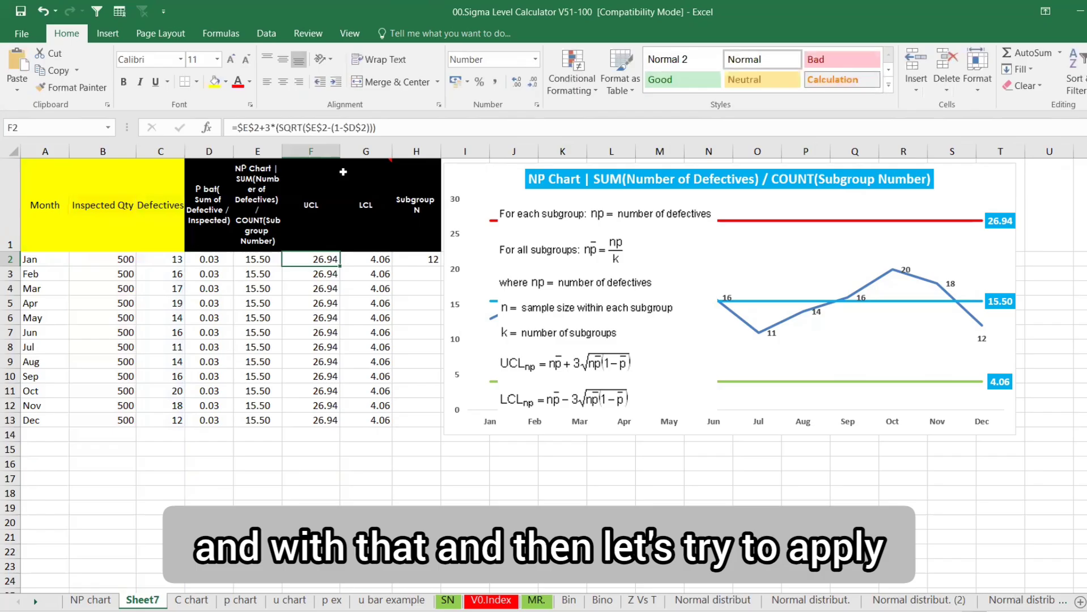
left_click(286, 128)
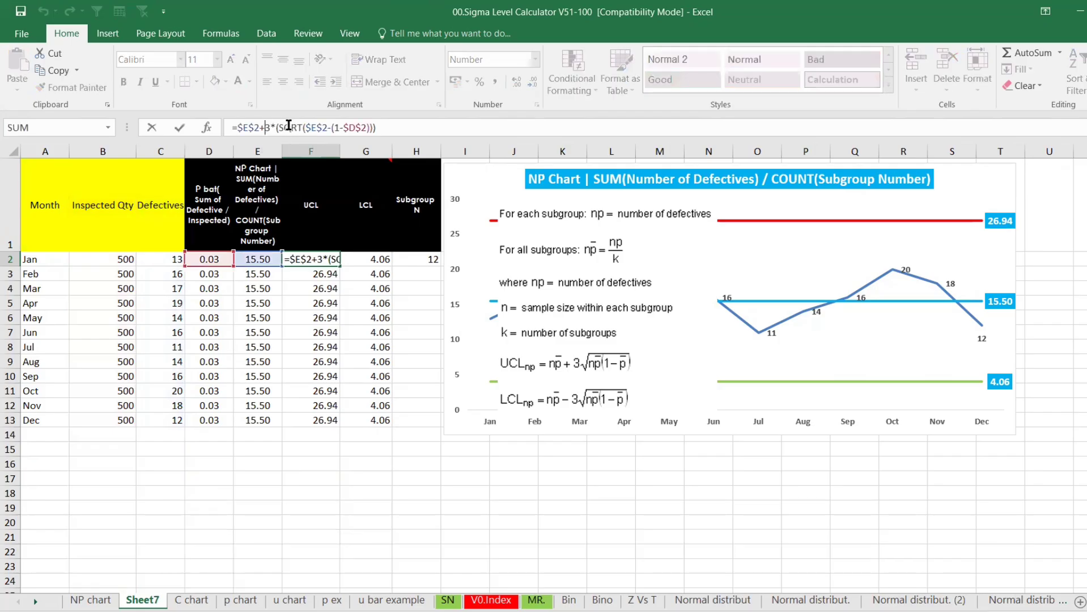
type("(")
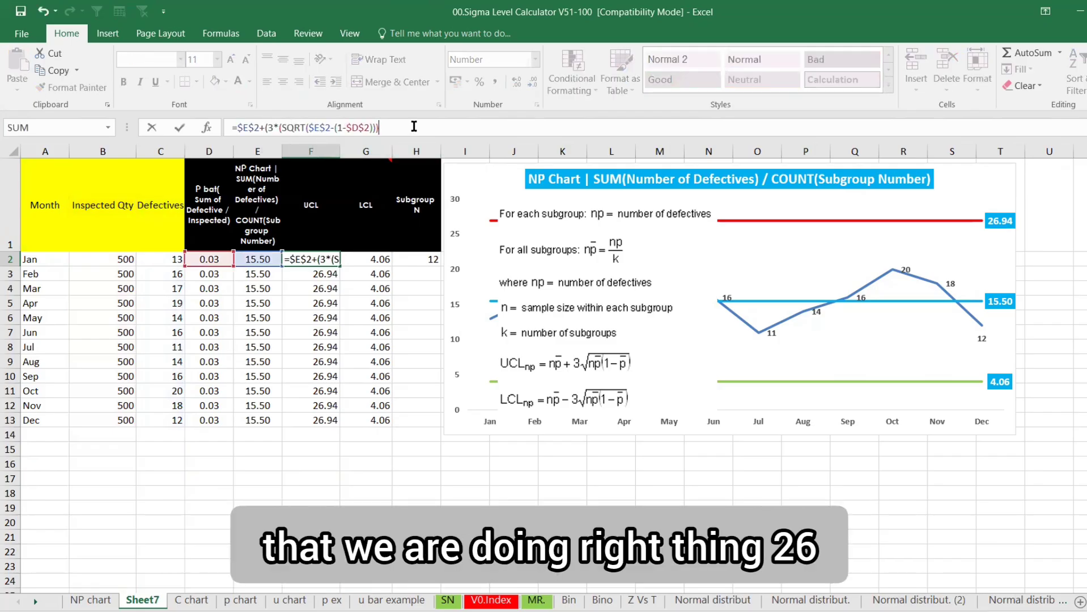
key("Return")
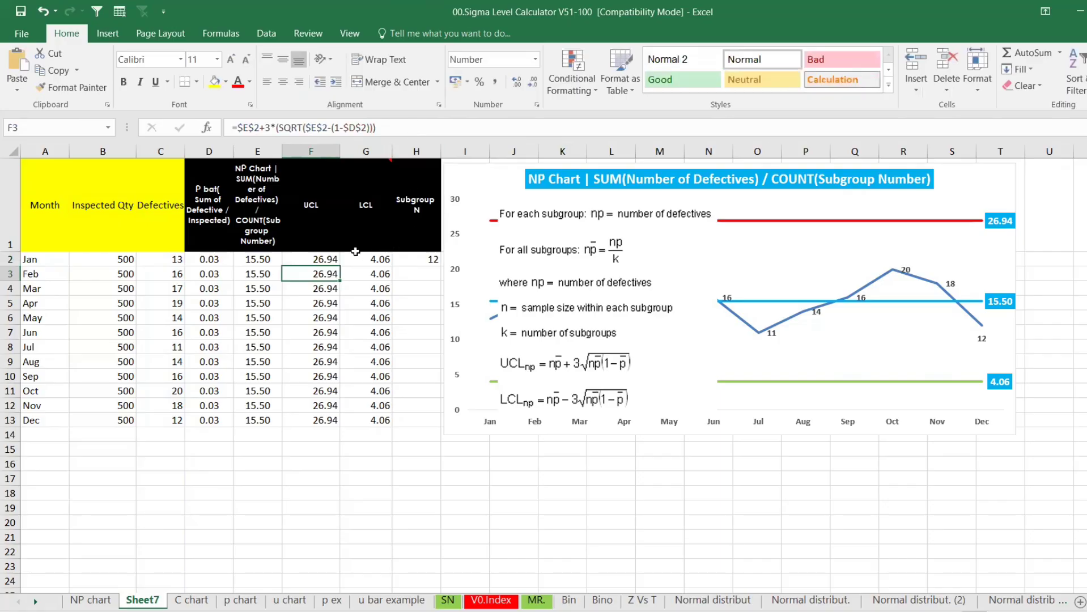
left_click(335, 259)
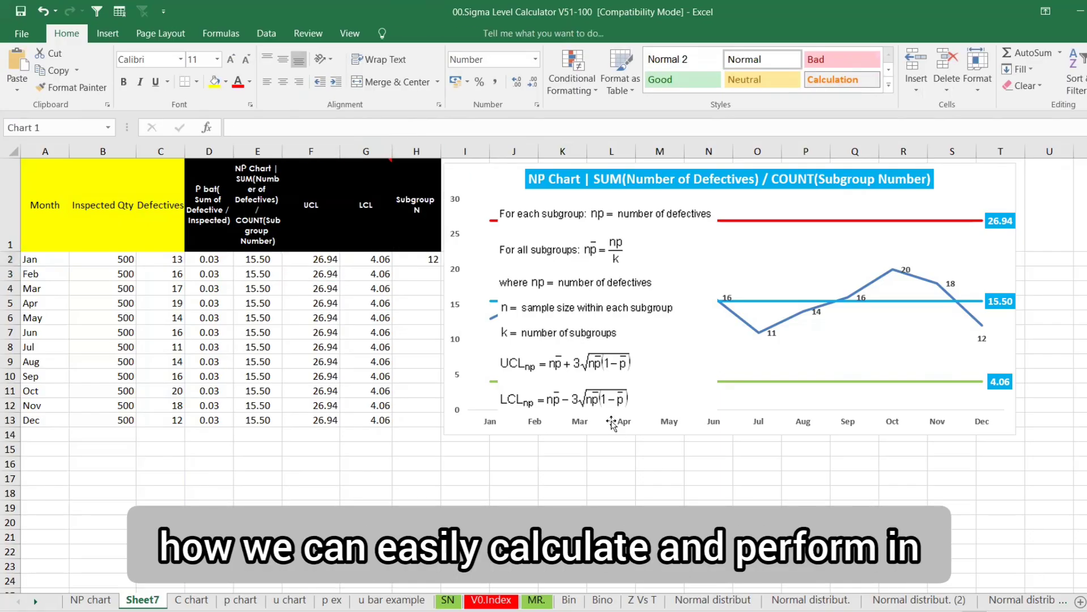
left_click(610, 391)
Delete the formula picture from the chart and select January's Defectives cell C2
key("Delete")
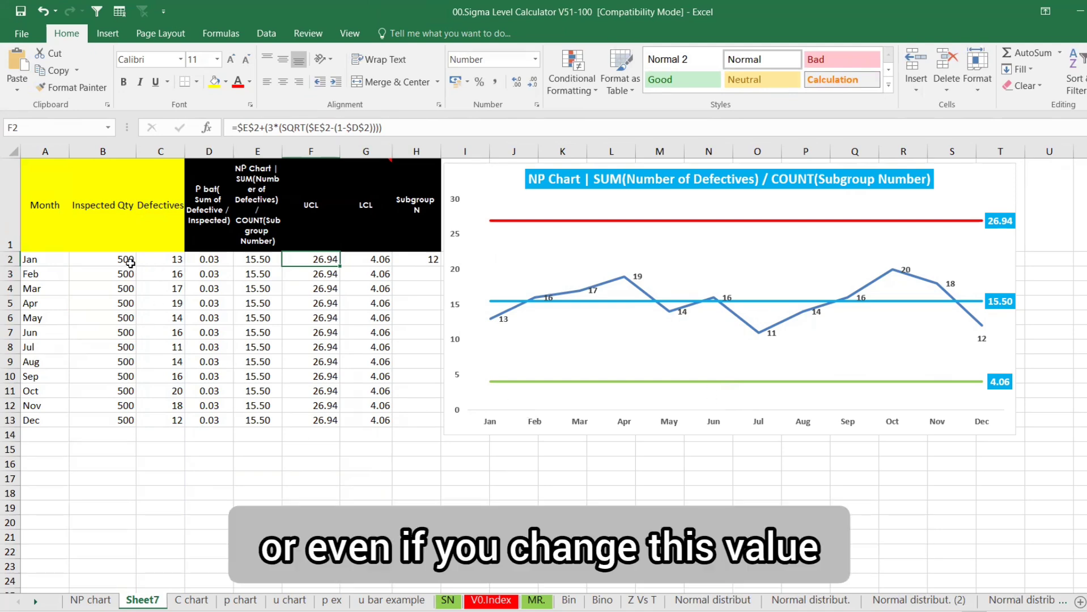
left_click(157, 259)
type("=ran")
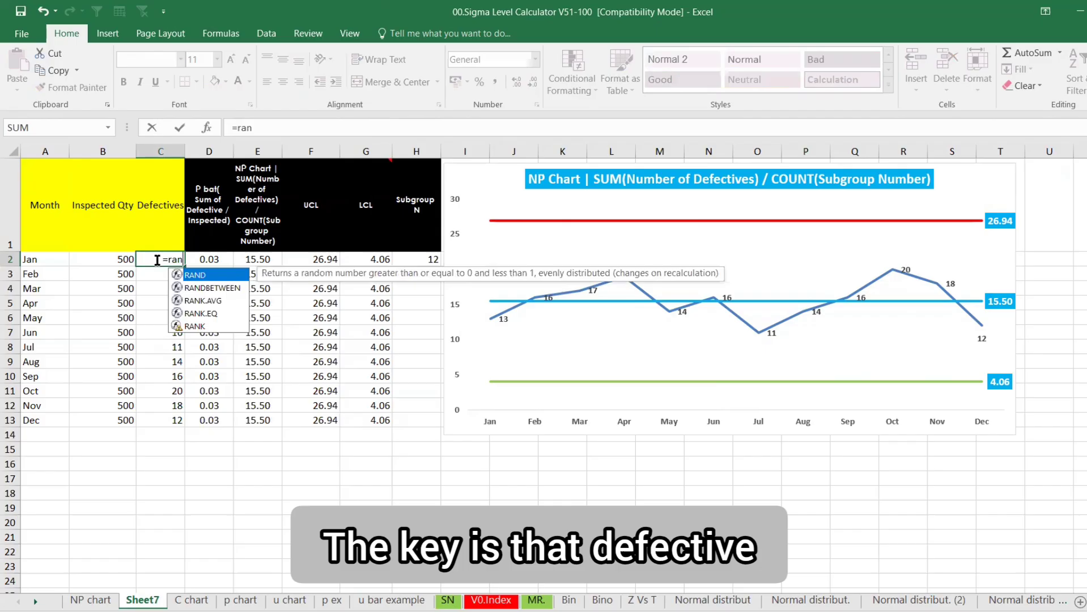
key("Left")
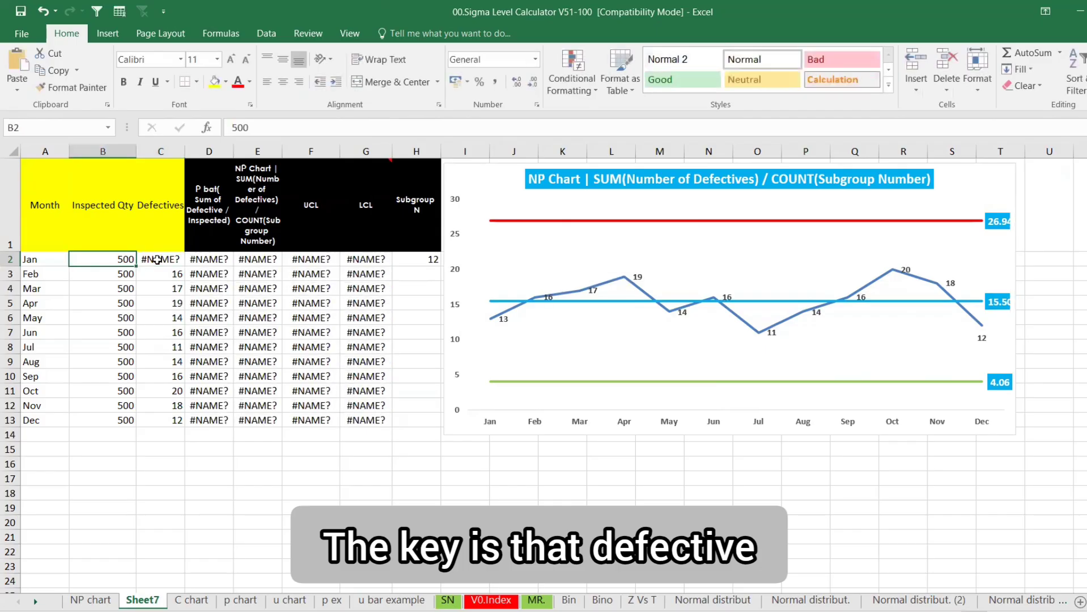
key("Right")
key("Up")
key("Down")
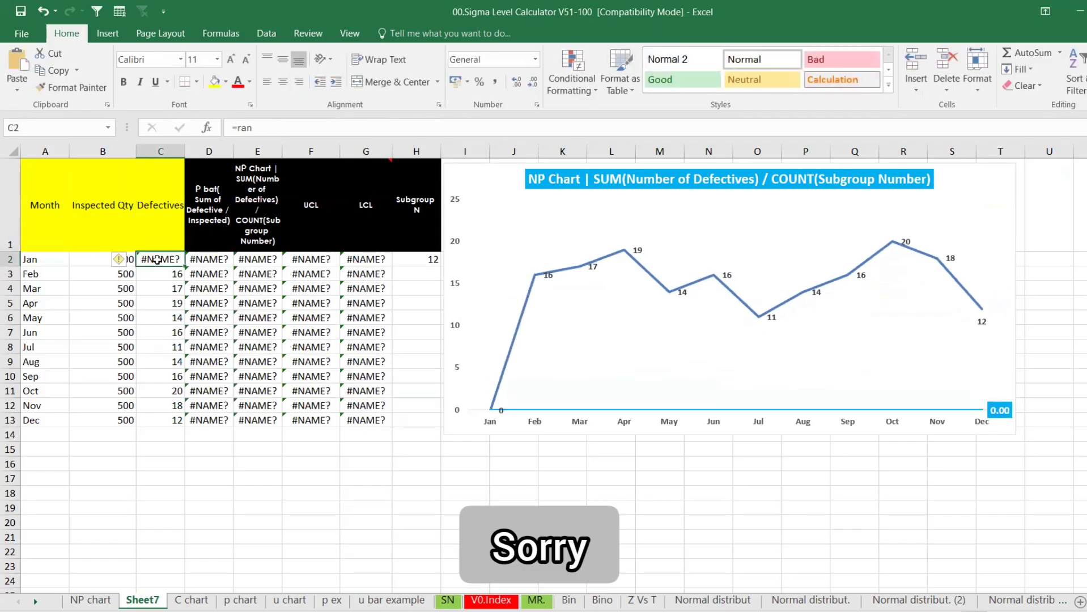
Enter =RANDBETWEEN(10,20) in C2 for January's defectives
type("=def")
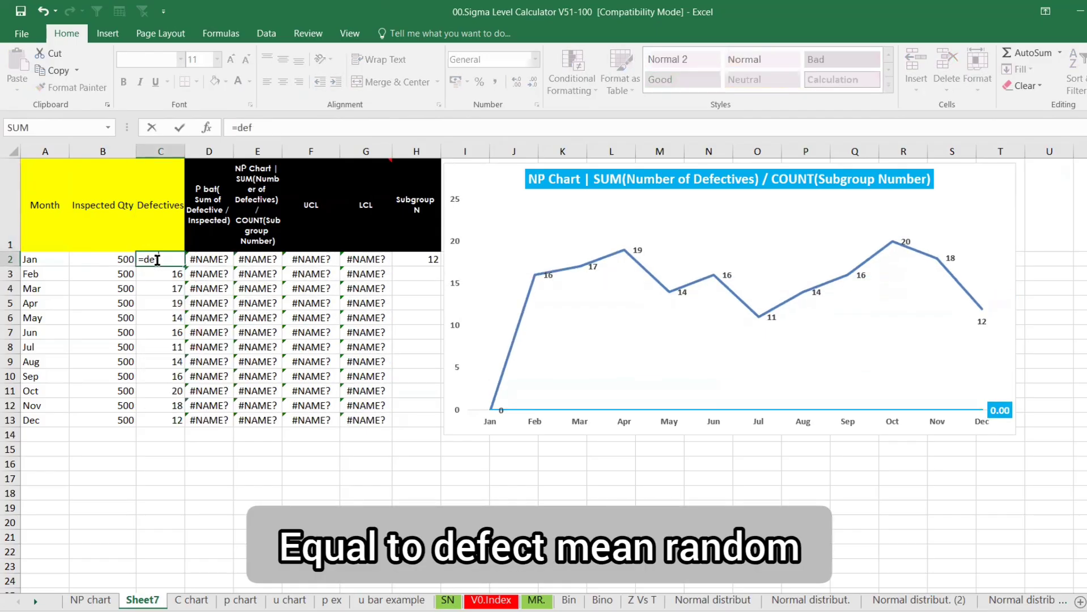
key("BackSpace")
key("BackSpace")
key("BackSpace")
type("ran")
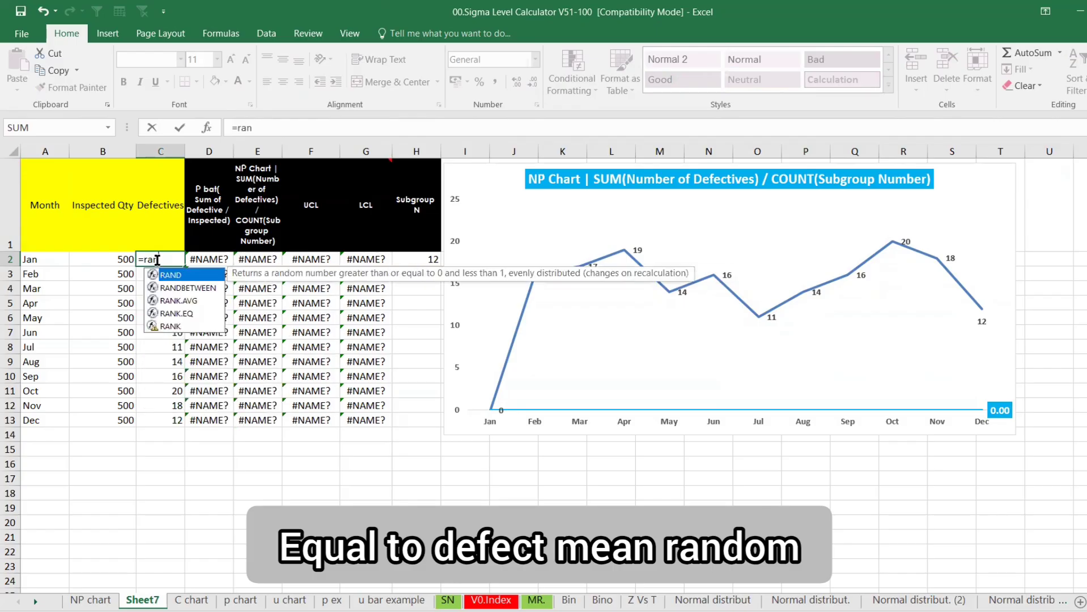
key("Down")
key("Tab")
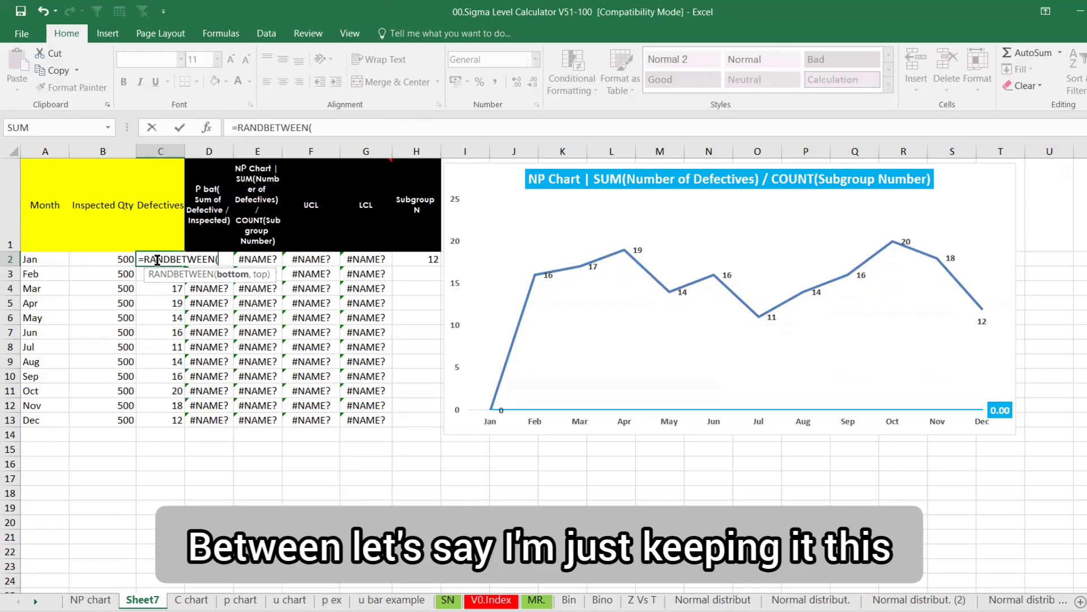
type("10,20")
key("ctrl+Return")
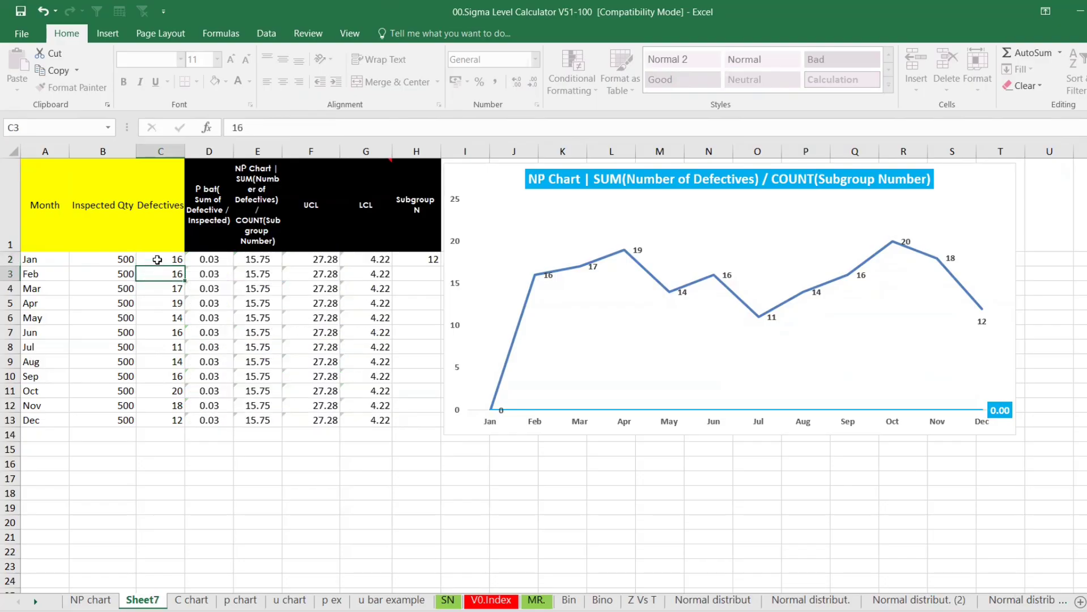
Fill the RANDBETWEEN formula down to December and recalculate with F9 eight times
double_click(186, 264)
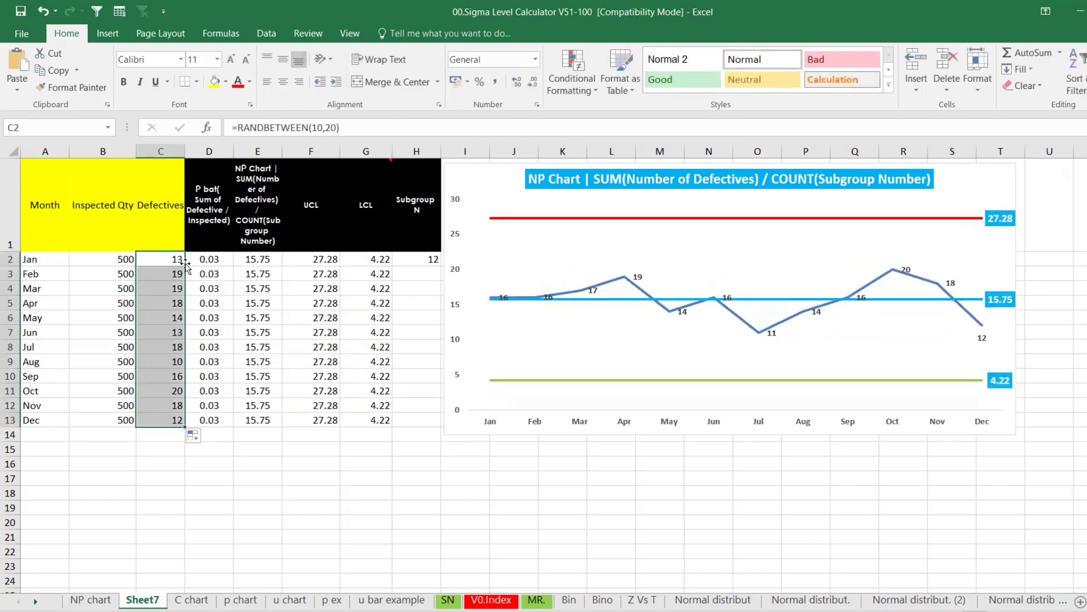
left_click(308, 528)
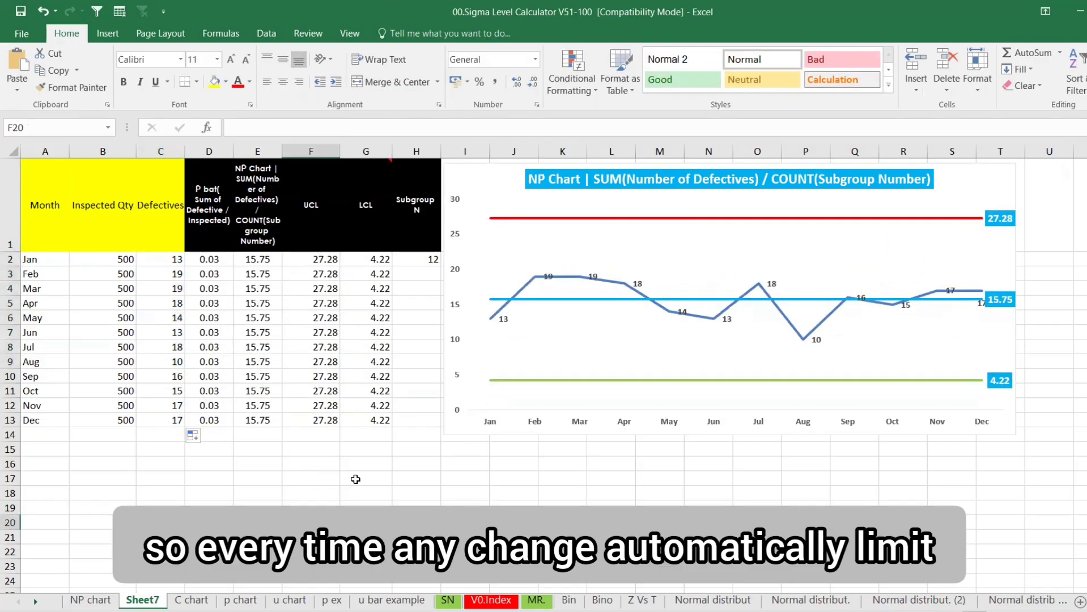
key("F9")
key("F9")
key("F9")
key("F9")
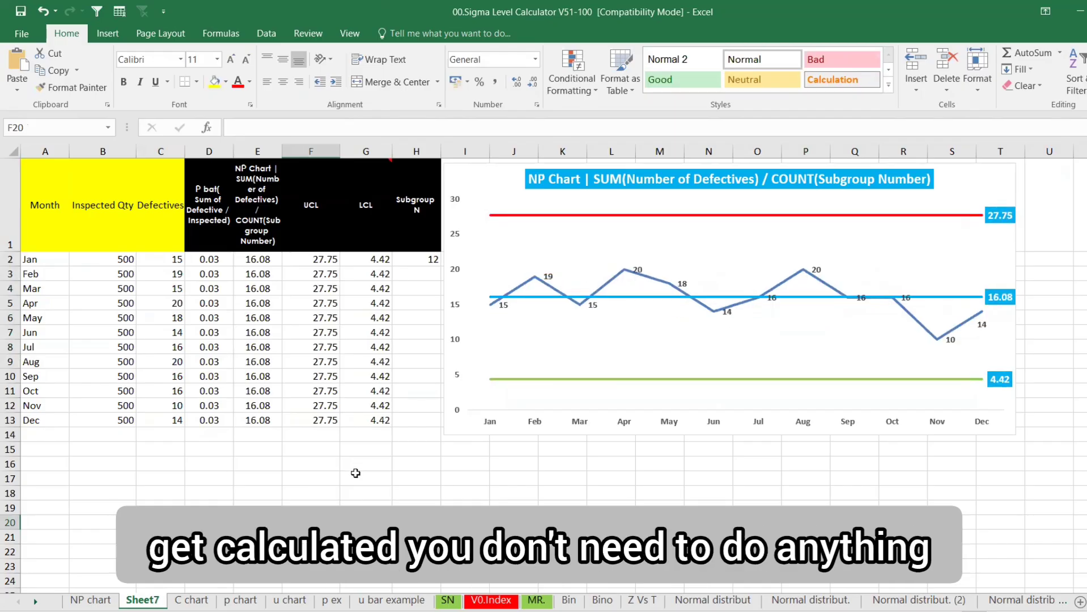
key("F9")
key("F9")
key("F9")
key("F9")
key("F9")
key("F9")
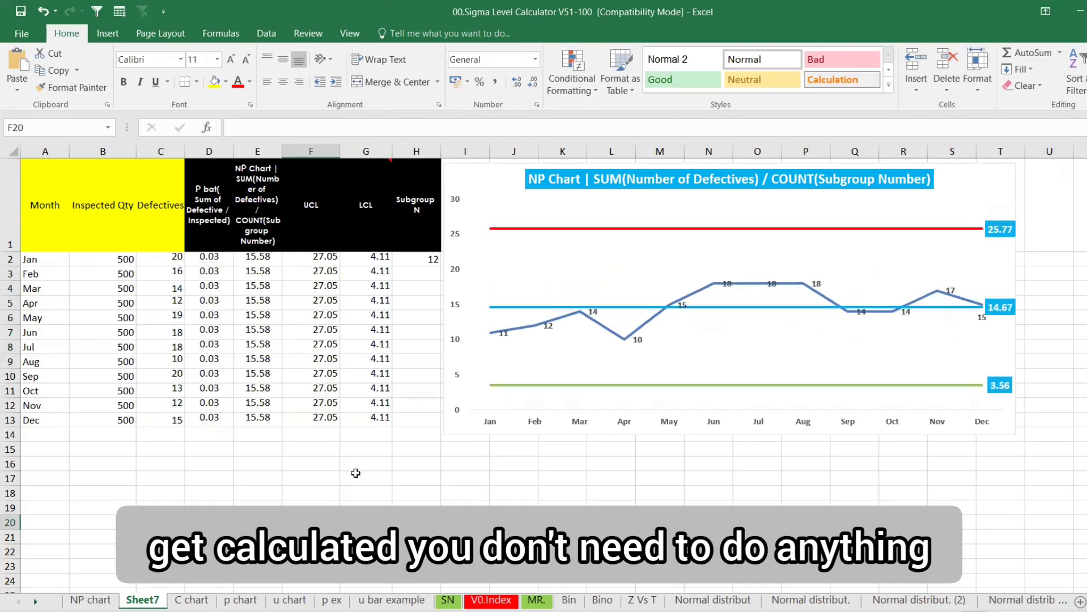
key("F9")
key("F9")
key("F9")
key("F9")
key("F9")
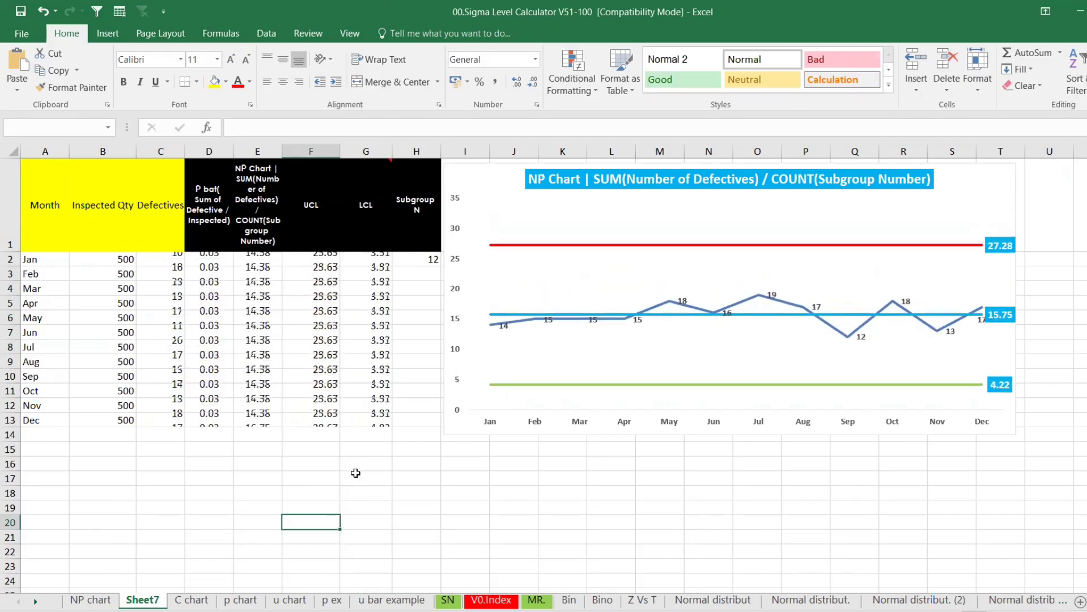
key("F9")
key("F9")
key("F9")
key("F9")
key("F9")
key("F9")
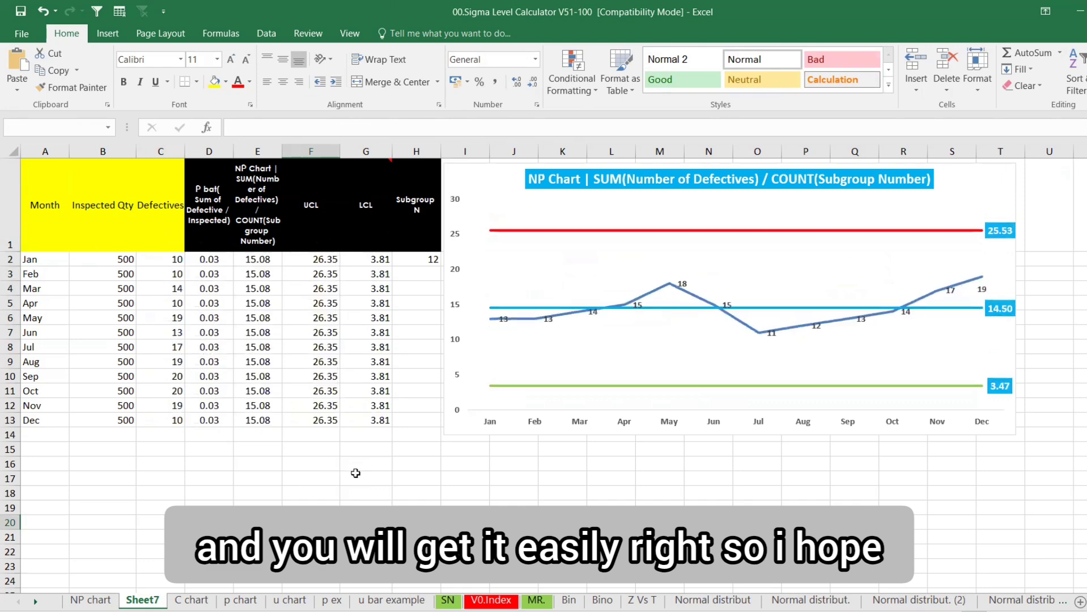
key("F9")
key("F9")
key("F9")
key("F9")
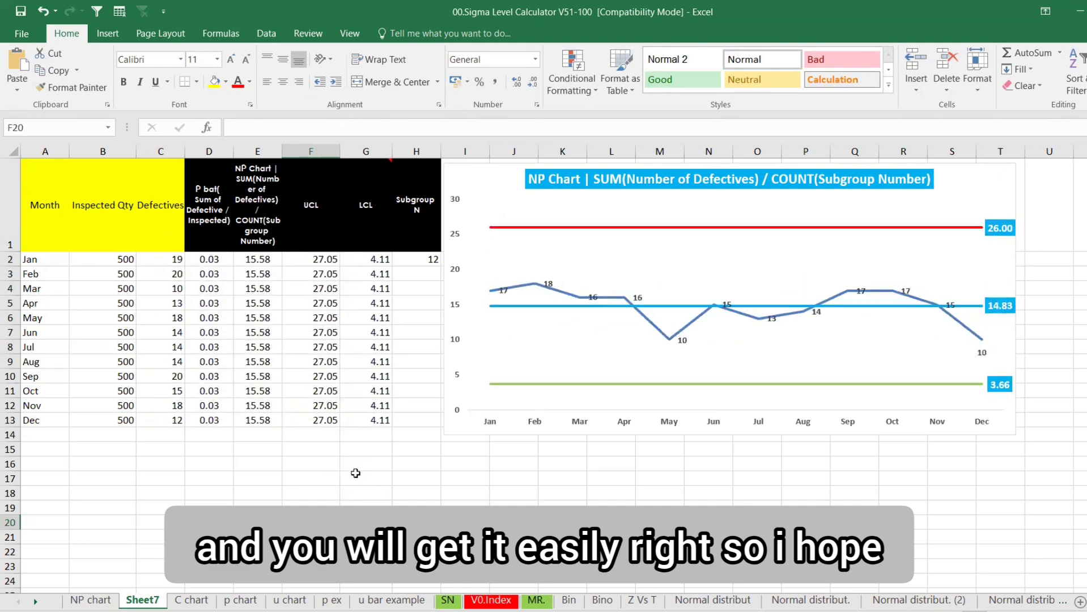
key("F9")
key("F9")
key("F9")
key("F9")
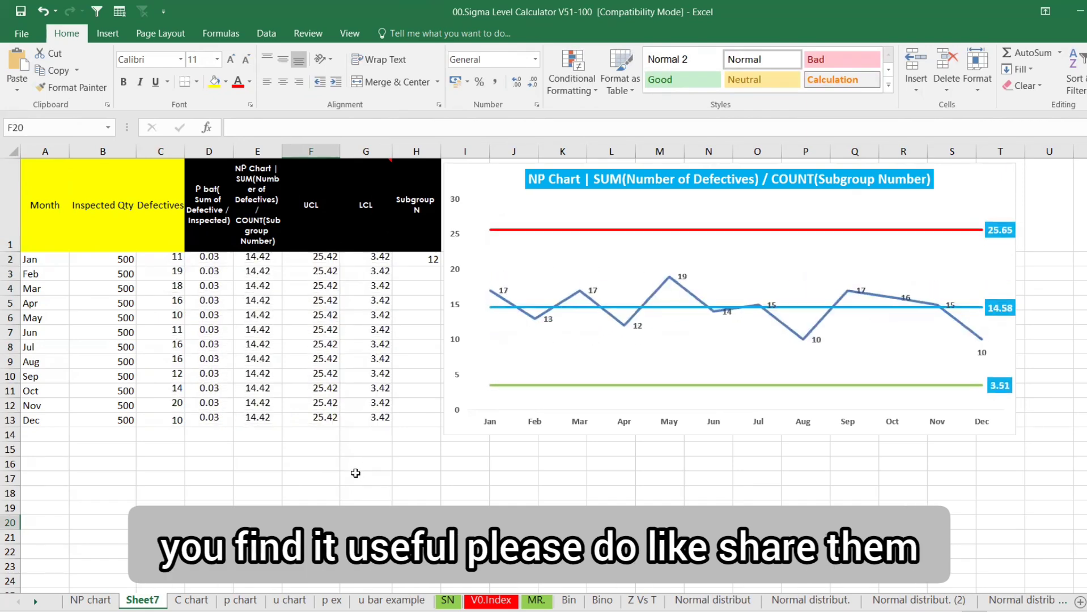
key("F9")
key("F9")
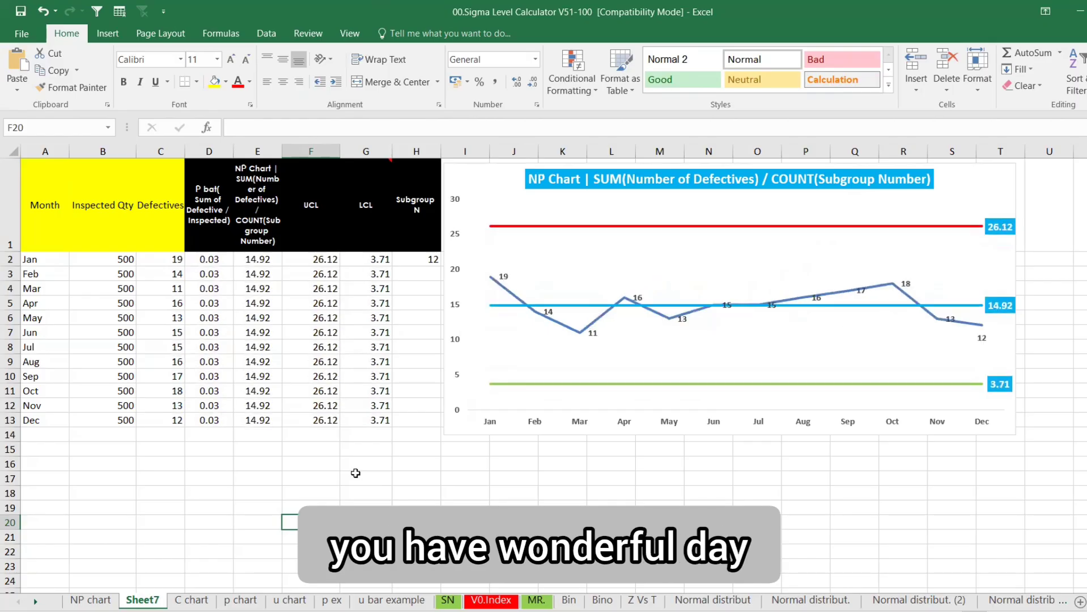
key("F9")
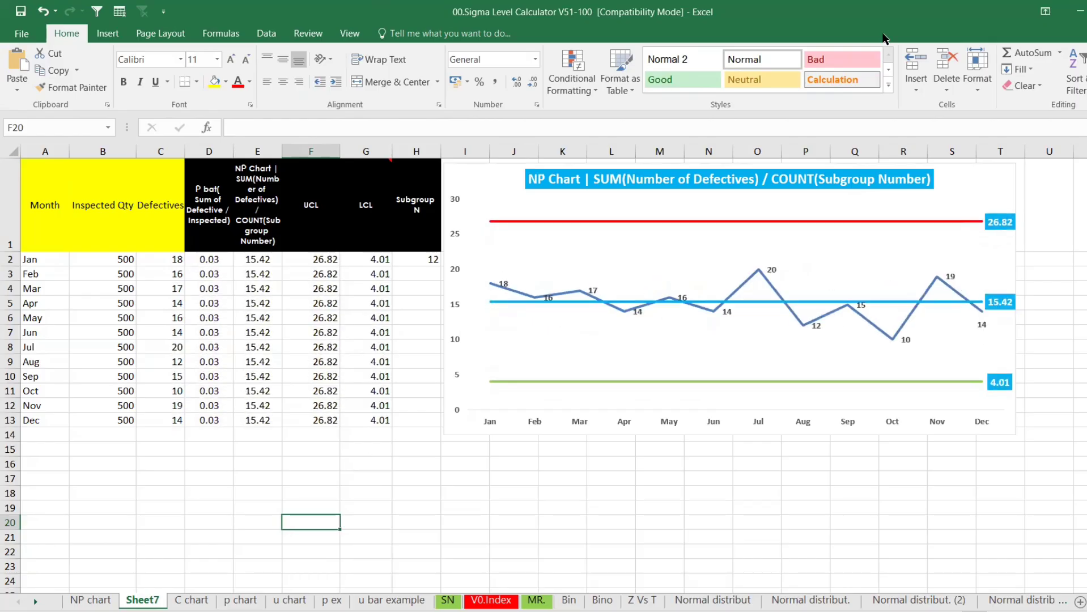